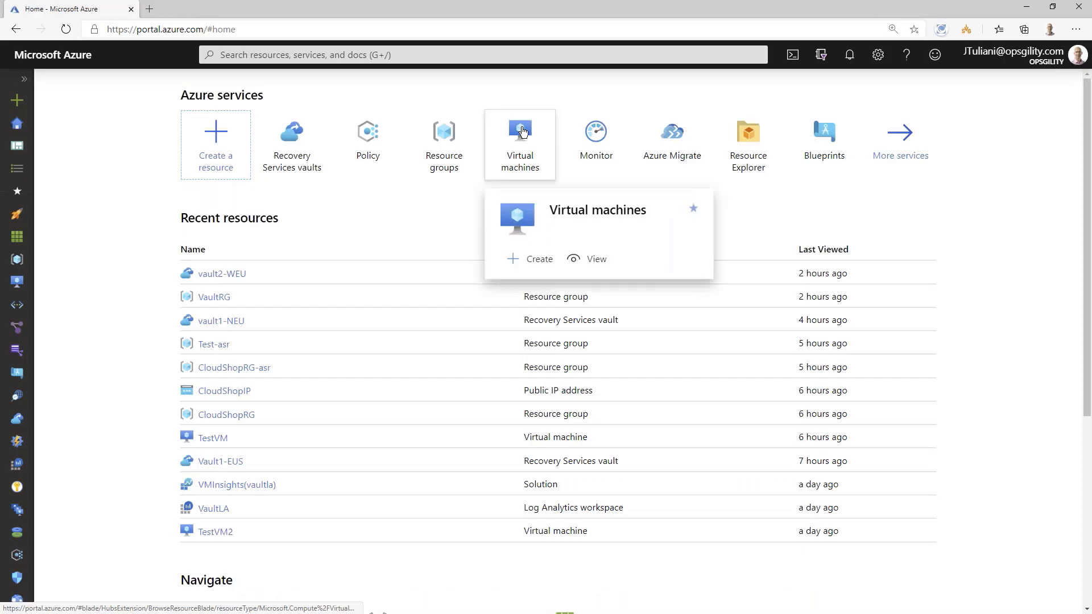
Step: Start creating a new virtual machine and set its region to (Europe) North Europe
{"action": "left_click", "coordinate": [522, 132]}
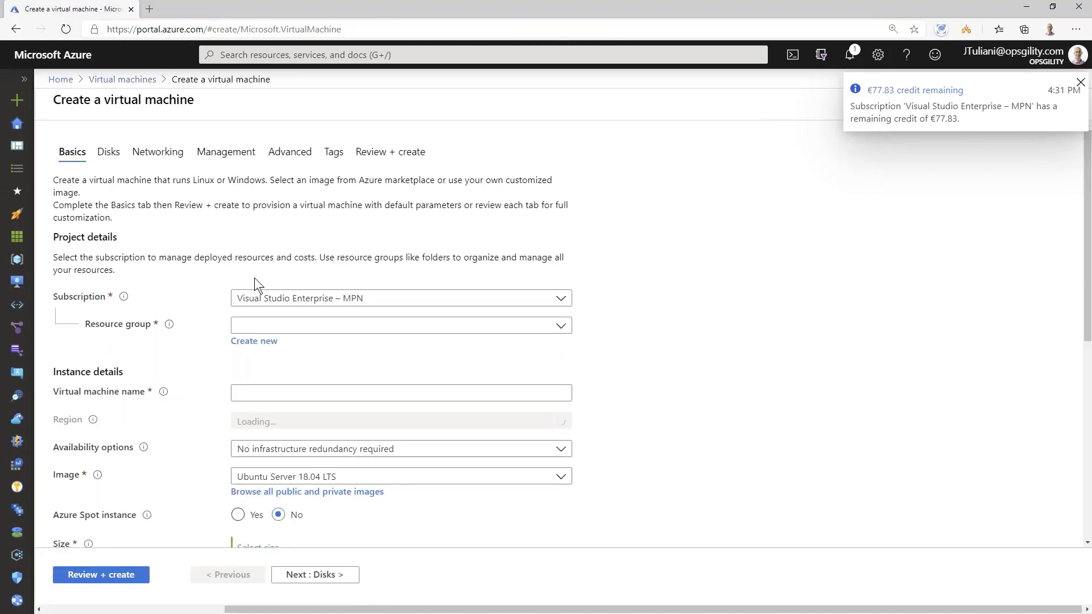
{"action": "scroll", "coordinate": [364, 381], "scroll_direction": "down", "scroll_amount": 1}
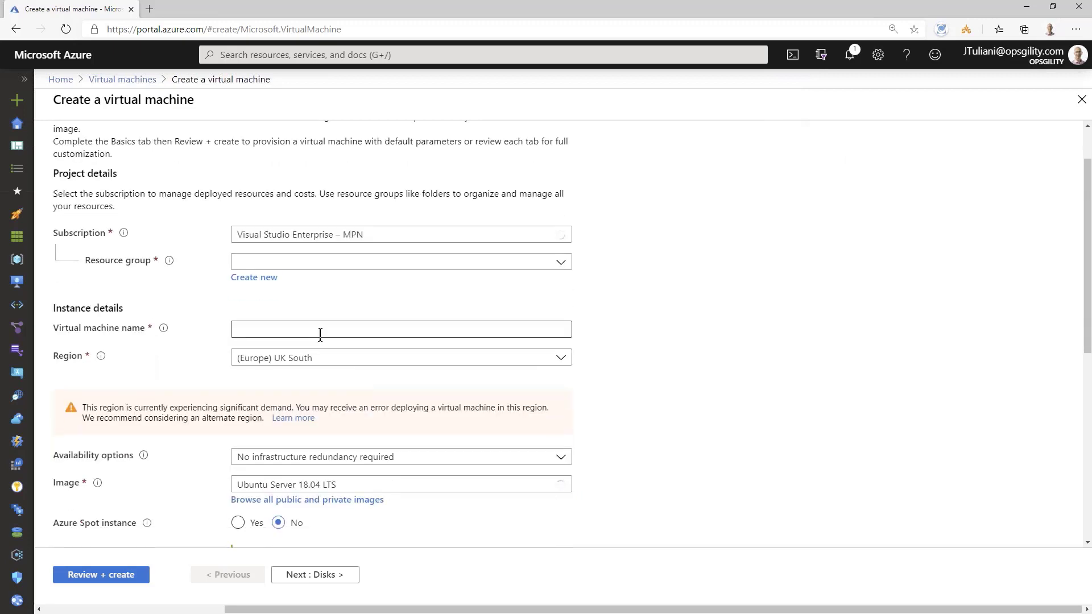
{"action": "scroll", "coordinate": [336, 366], "scroll_direction": "down", "scroll_amount": 1}
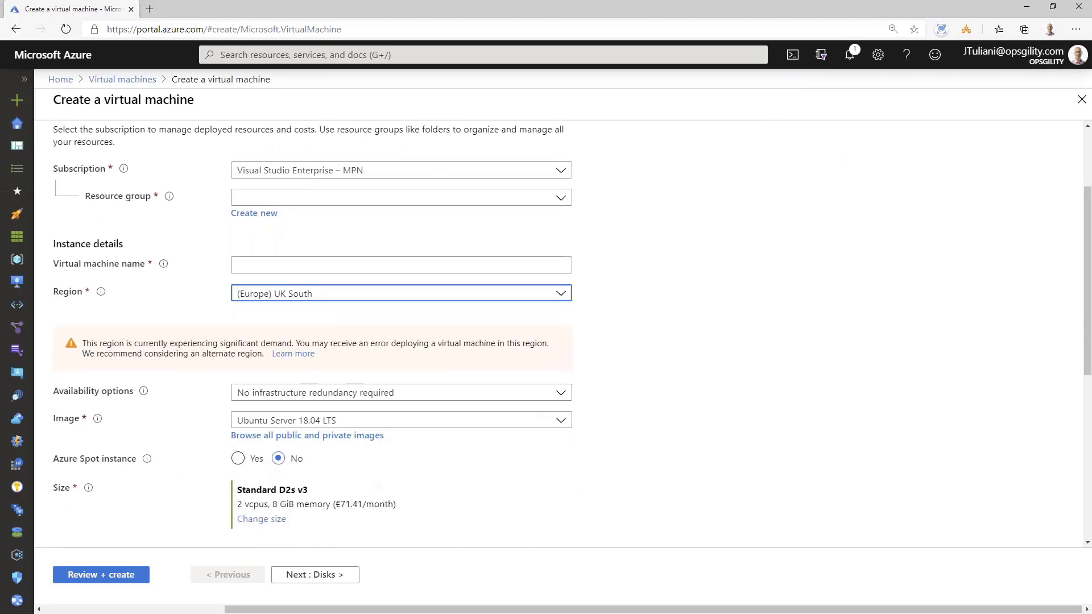
{"action": "left_click", "coordinate": [330, 293]}
{"action": "left_click", "coordinate": [317, 500]}
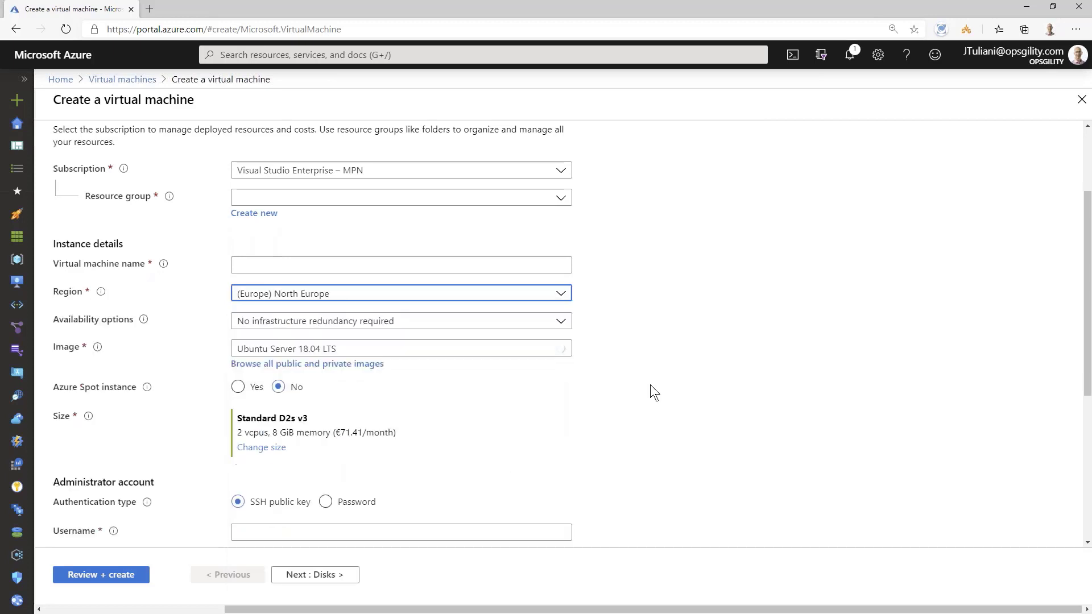
Step: Set the virtual machine's availability option to Availability zone and choose zone 1
{"action": "scroll", "coordinate": [660, 353], "scroll_direction": "down", "scroll_amount": 1}
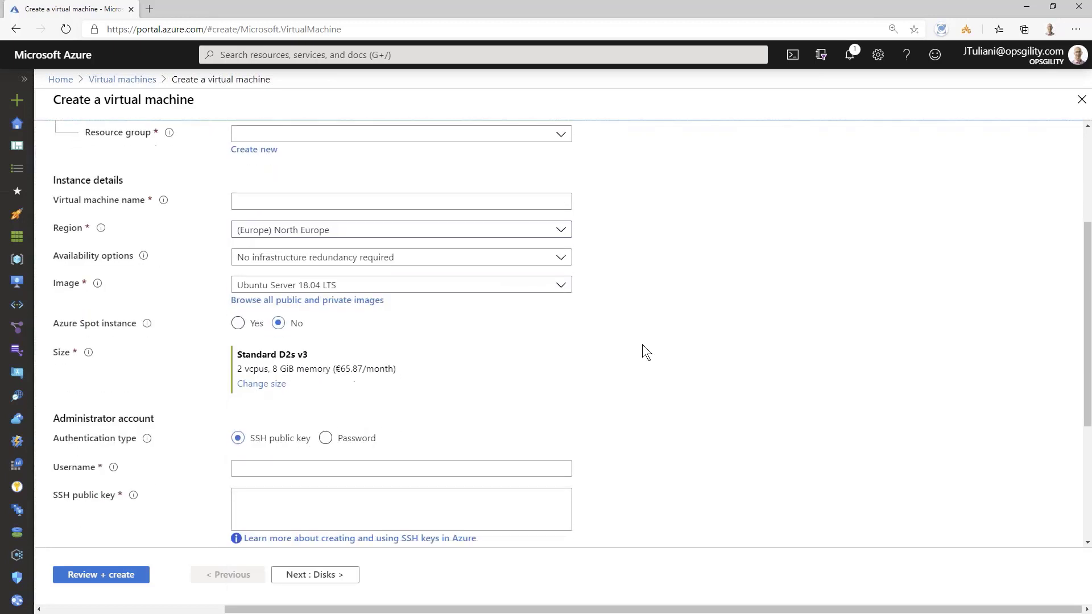
{"action": "left_click", "coordinate": [362, 257]}
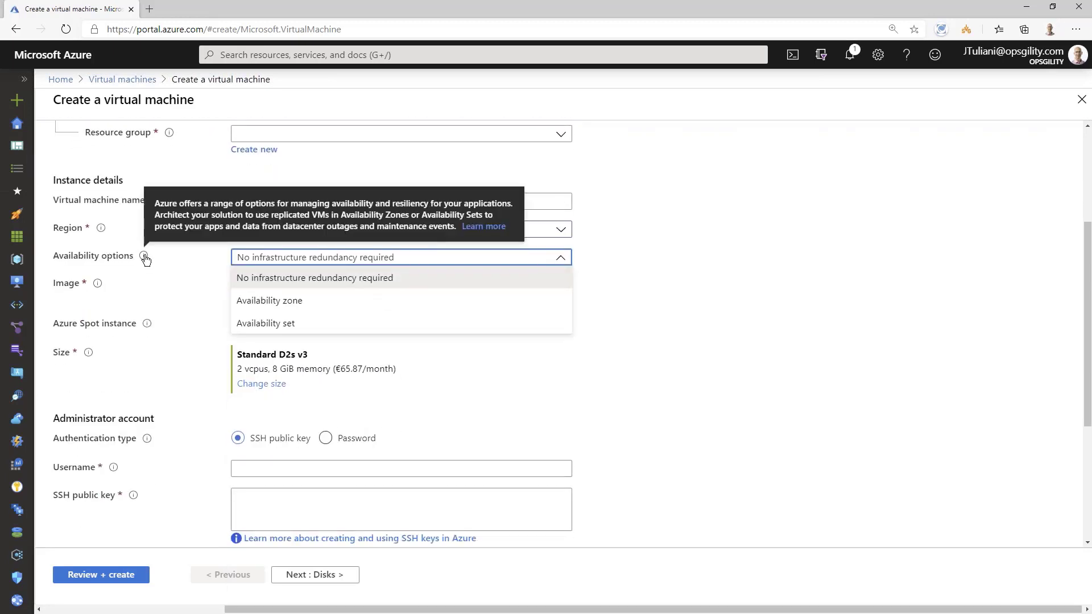
{"action": "left_click", "coordinate": [292, 303]}
{"action": "left_click", "coordinate": [272, 286]}
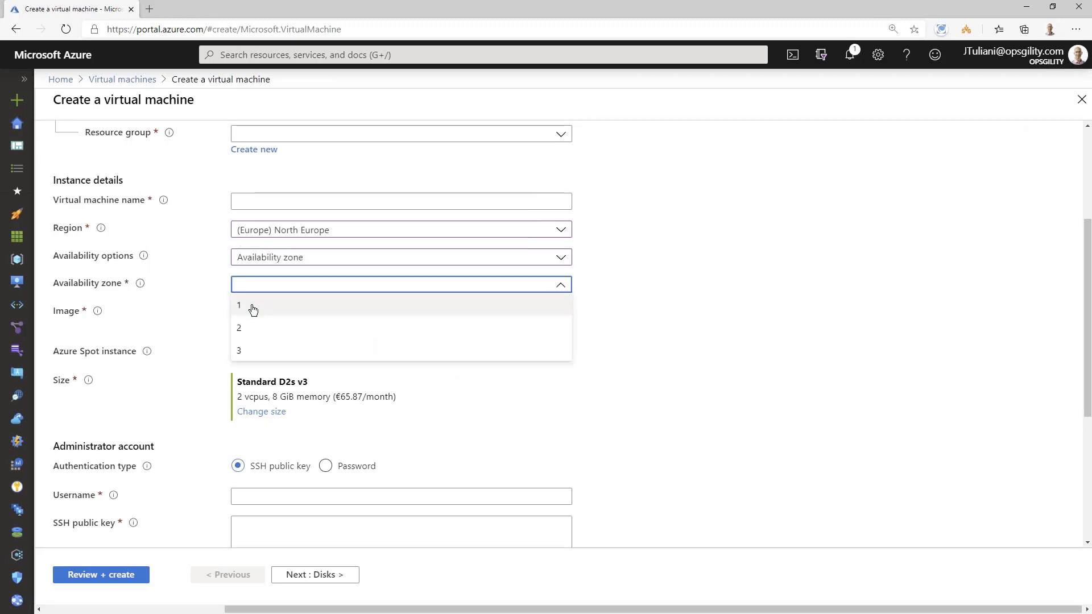
{"action": "left_click", "coordinate": [390, 306]}
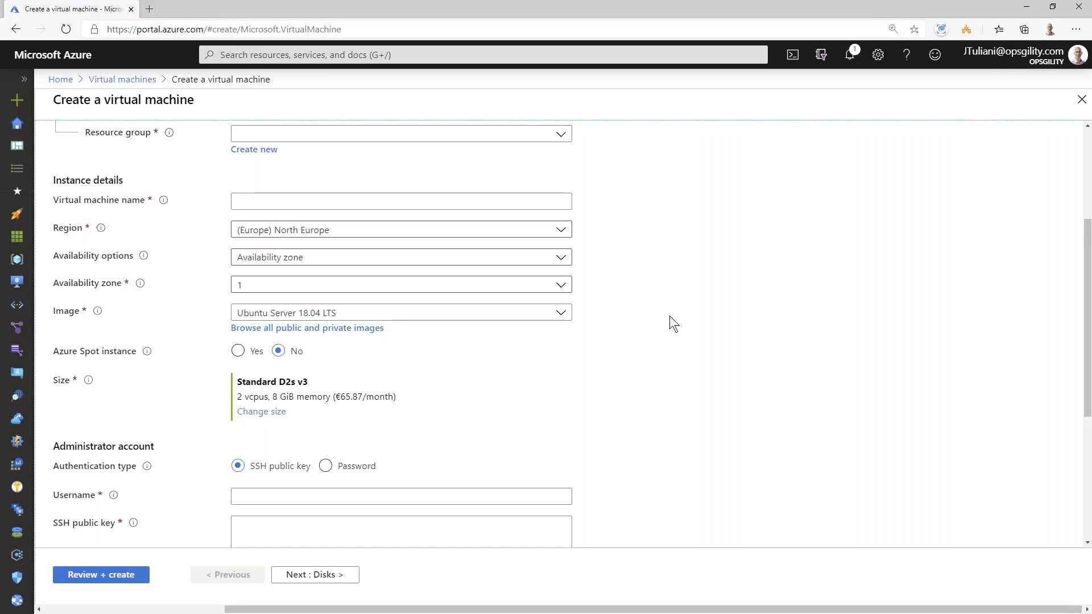
Step: Check which public IP choices the new virtual machine's networking settings offer
{"action": "scroll", "coordinate": [669, 316], "scroll_direction": "down", "scroll_amount": 1}
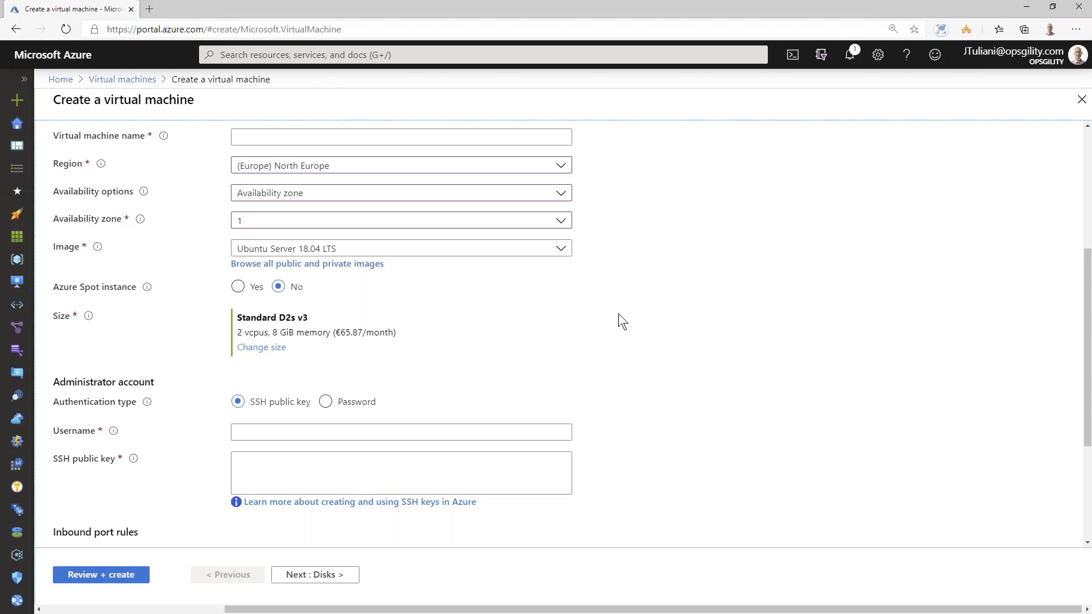
{"action": "scroll", "coordinate": [546, 296], "scroll_direction": "up", "scroll_amount": 5}
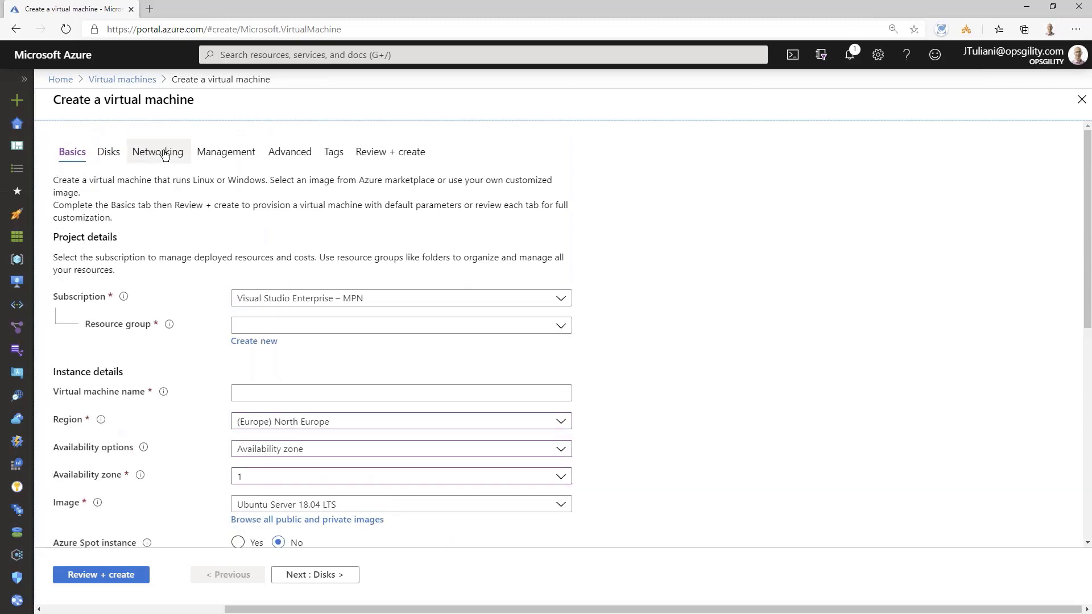
{"action": "left_click", "coordinate": [164, 154]}
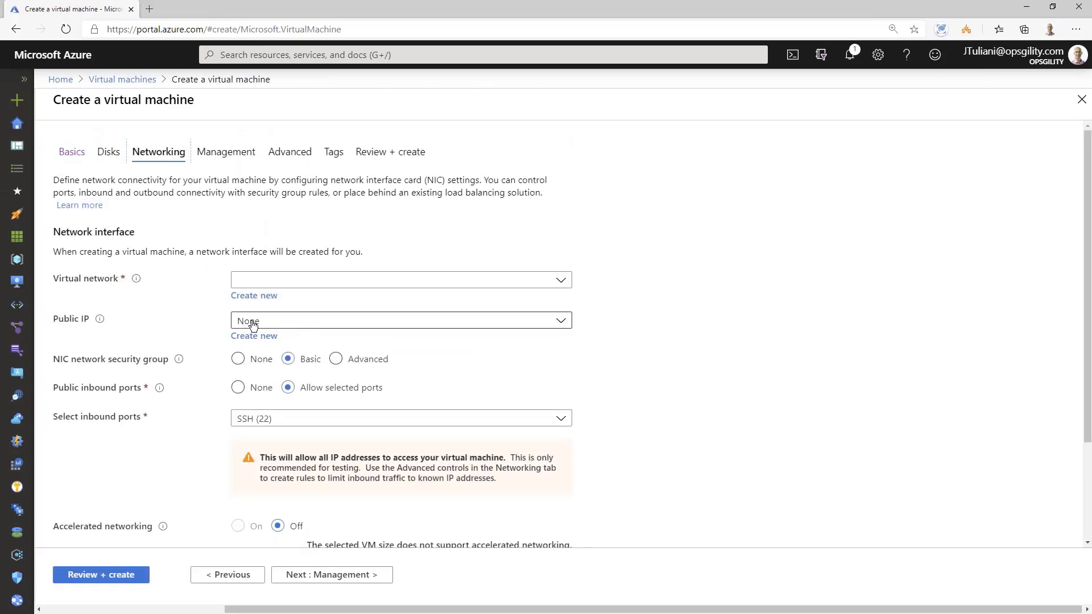
{"action": "left_click", "coordinate": [284, 326]}
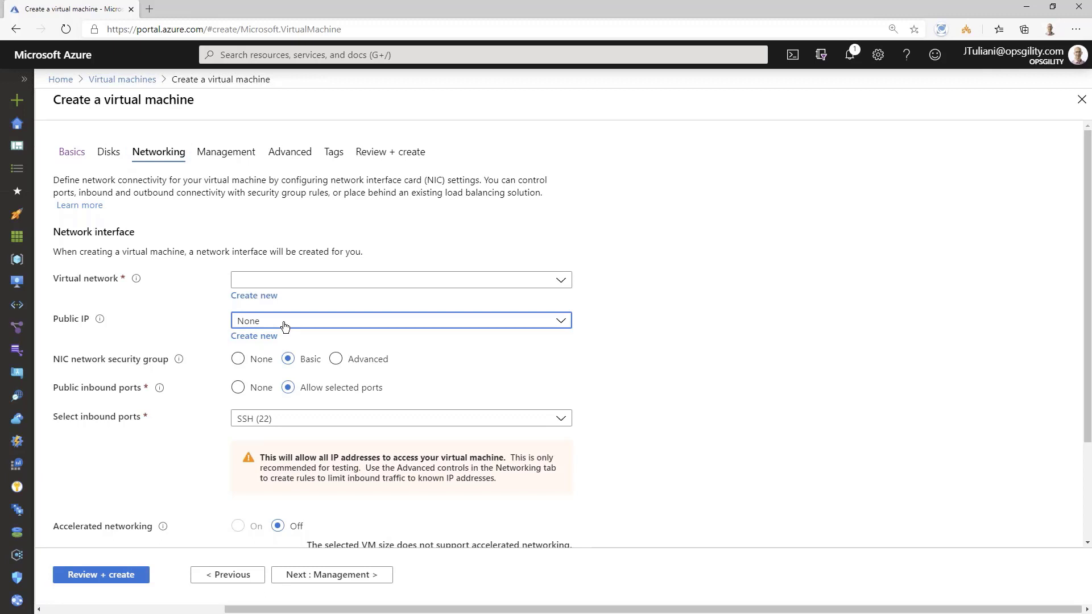
{"action": "left_click", "coordinate": [284, 326]}
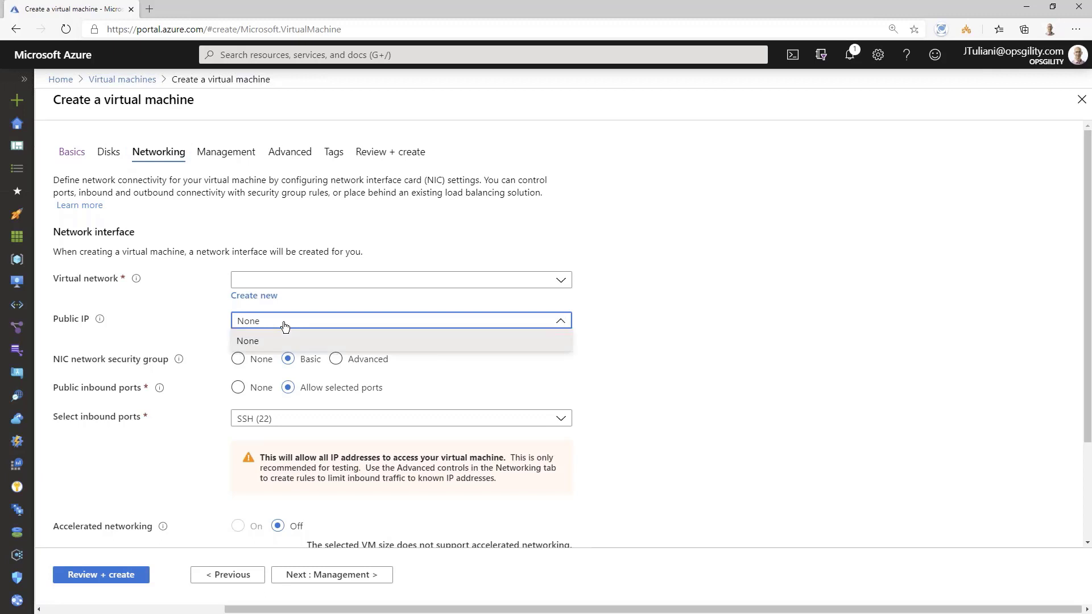
{"action": "left_click", "coordinate": [267, 341]}
{"action": "left_click", "coordinate": [265, 337]}
{"action": "left_click", "coordinate": [83, 193]}
Step: Assign the virtual machine to the Test resource group in the basic settings and name it TestVM6
{"action": "left_click", "coordinate": [77, 152]}
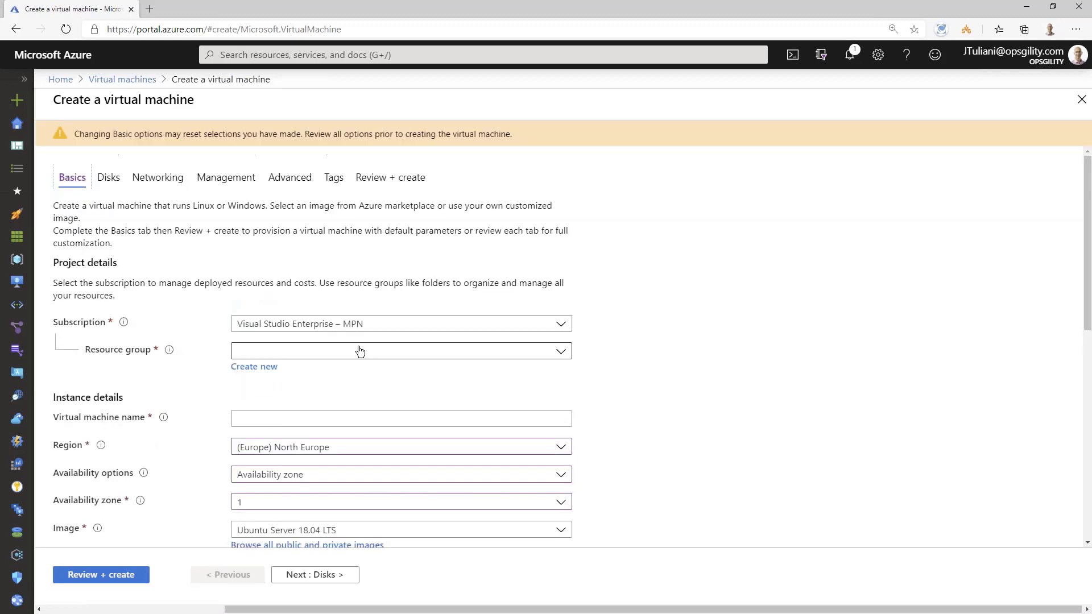
{"action": "left_click", "coordinate": [319, 353]}
{"action": "left_click", "coordinate": [271, 299]}
{"action": "left_click", "coordinate": [327, 419]}
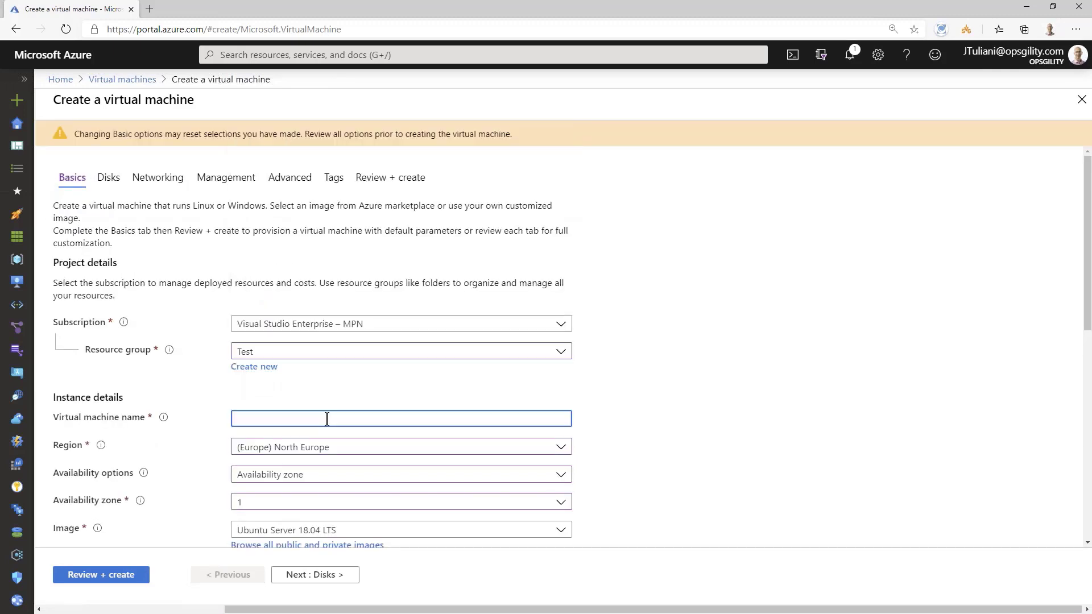
{"action": "type", "text": "TestVM6"}
{"action": "left_click", "coordinate": [638, 387]}
Step: Try the Zone-redundant option for a new public IP address in the networking settings and discard the edits
{"action": "scroll", "coordinate": [639, 386], "scroll_direction": "down", "scroll_amount": 2}
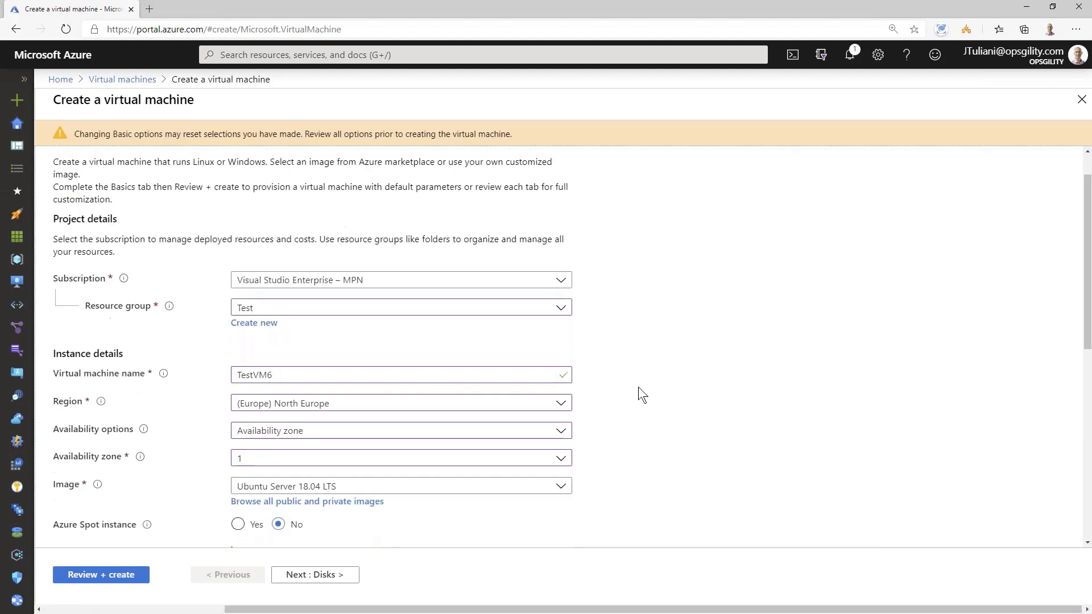
{"action": "scroll", "coordinate": [285, 415], "scroll_direction": "up", "scroll_amount": 4}
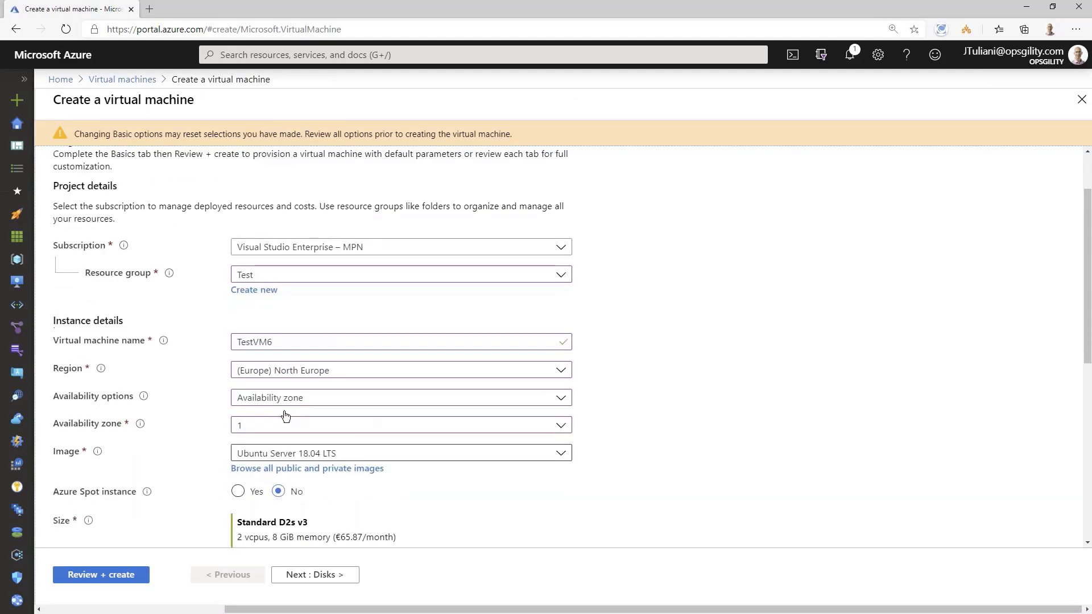
{"action": "left_click", "coordinate": [156, 174]}
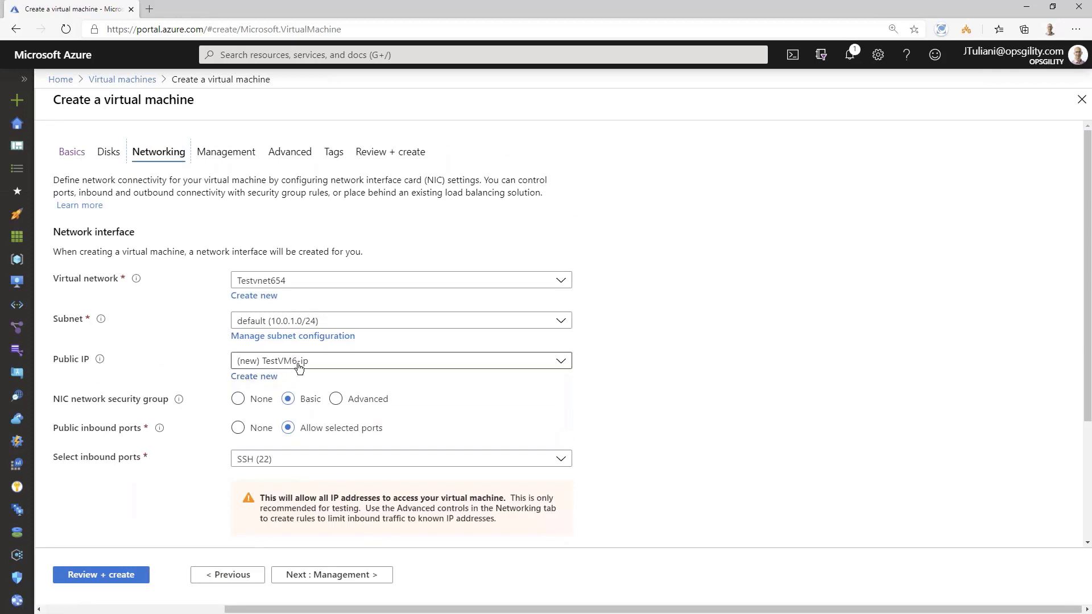
{"action": "left_click", "coordinate": [265, 378]}
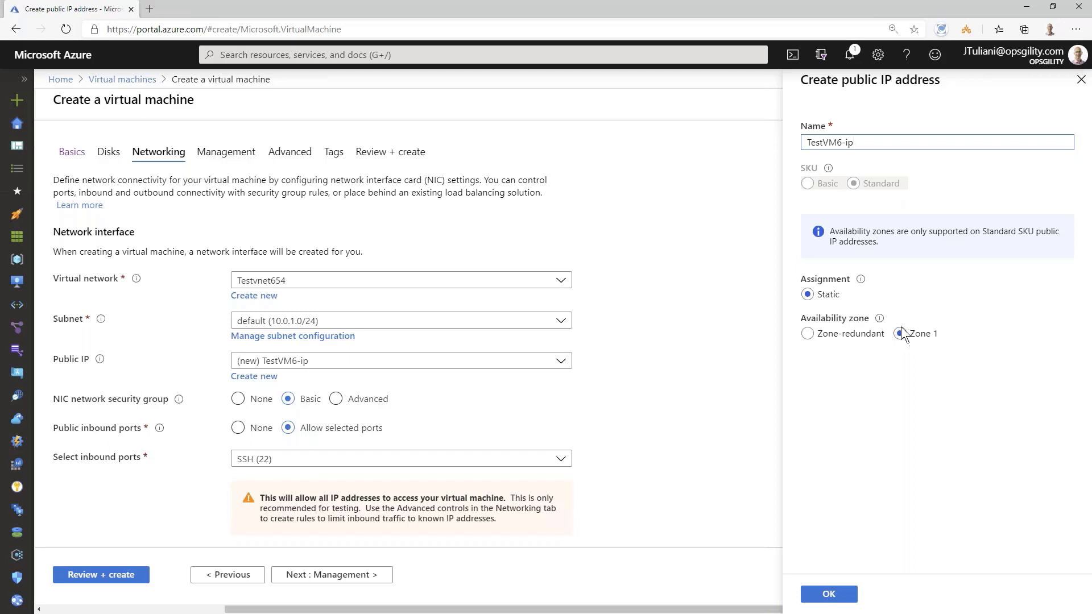
{"action": "left_click", "coordinate": [808, 334]}
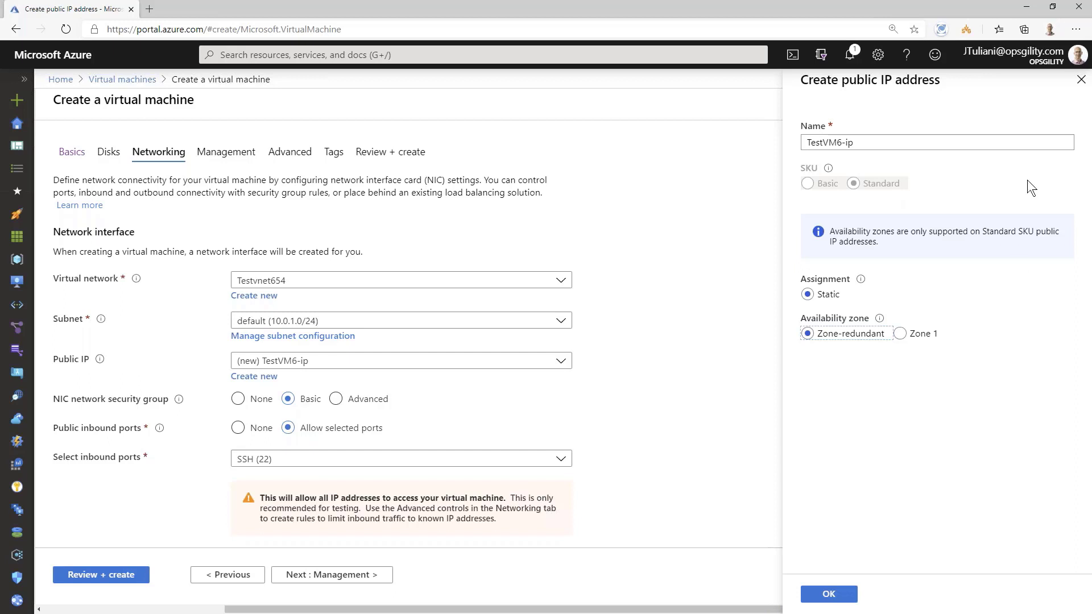
{"action": "left_click", "coordinate": [1081, 79]}
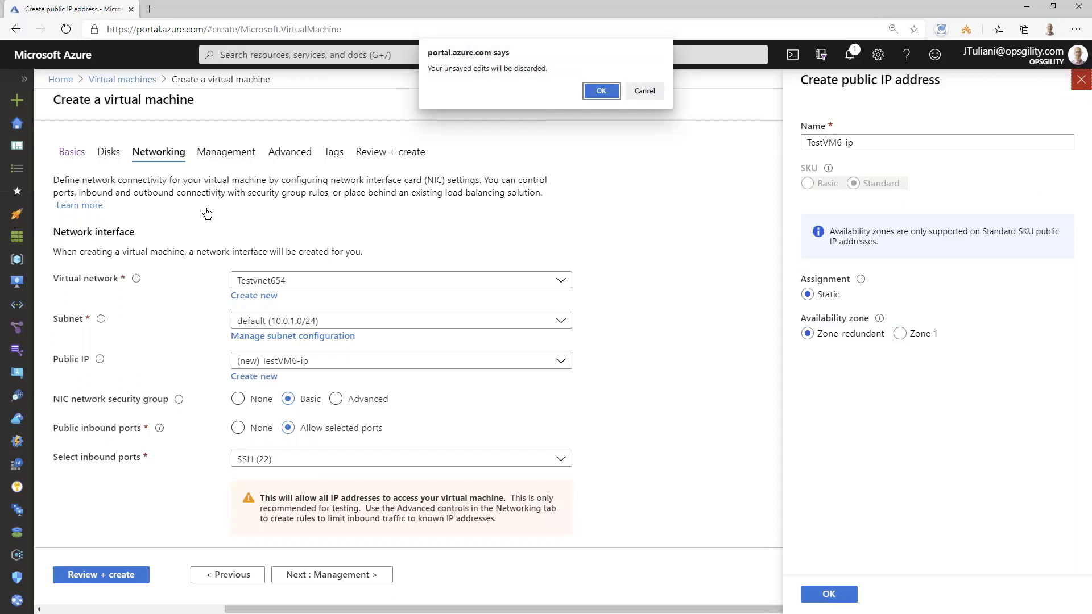
{"action": "left_click", "coordinate": [599, 91]}
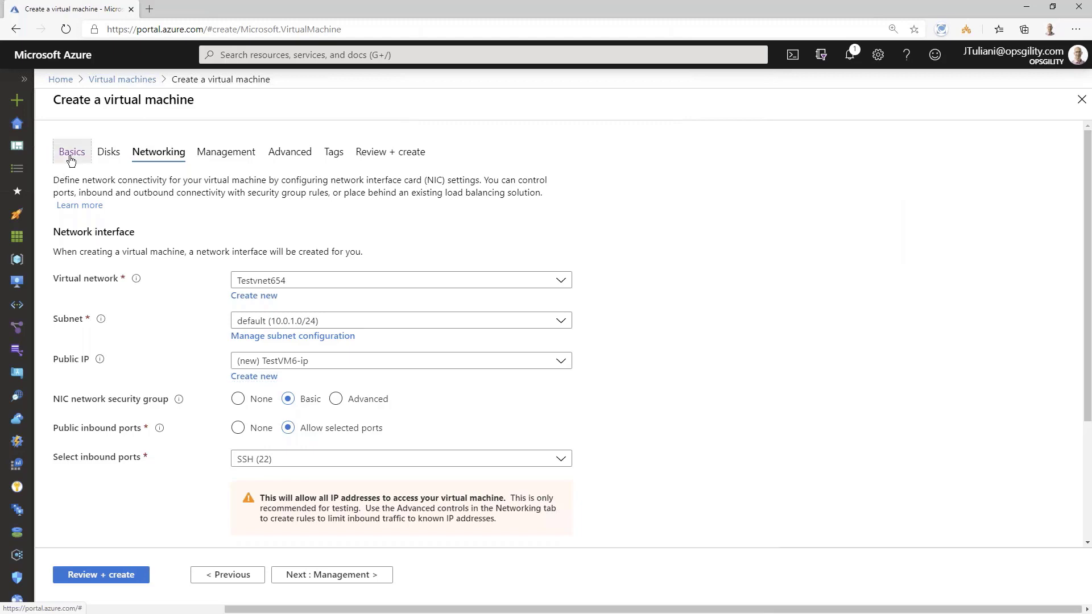
Step: Change the virtual machine's availability option to Availability set in the basic settings
{"action": "left_click", "coordinate": [71, 152]}
{"action": "scroll", "coordinate": [319, 433], "scroll_direction": "down", "scroll_amount": 2}
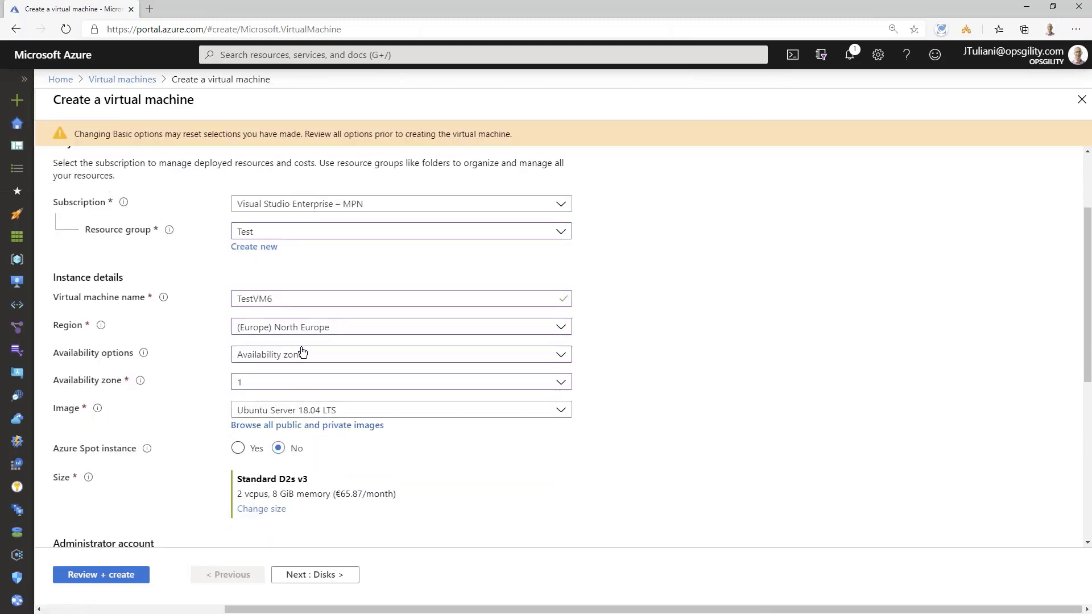
{"action": "left_click", "coordinate": [282, 354]}
{"action": "left_click", "coordinate": [268, 420]}
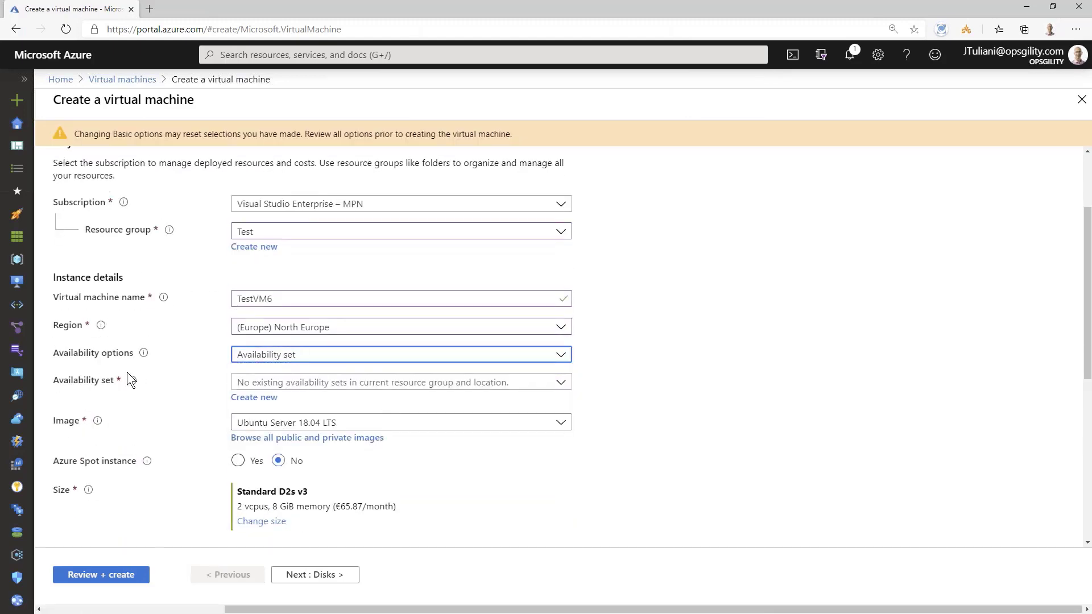
Step: Examine the fault domain and update domain settings for a new availability set and close the form without creating it
{"action": "left_click", "coordinate": [366, 383]}
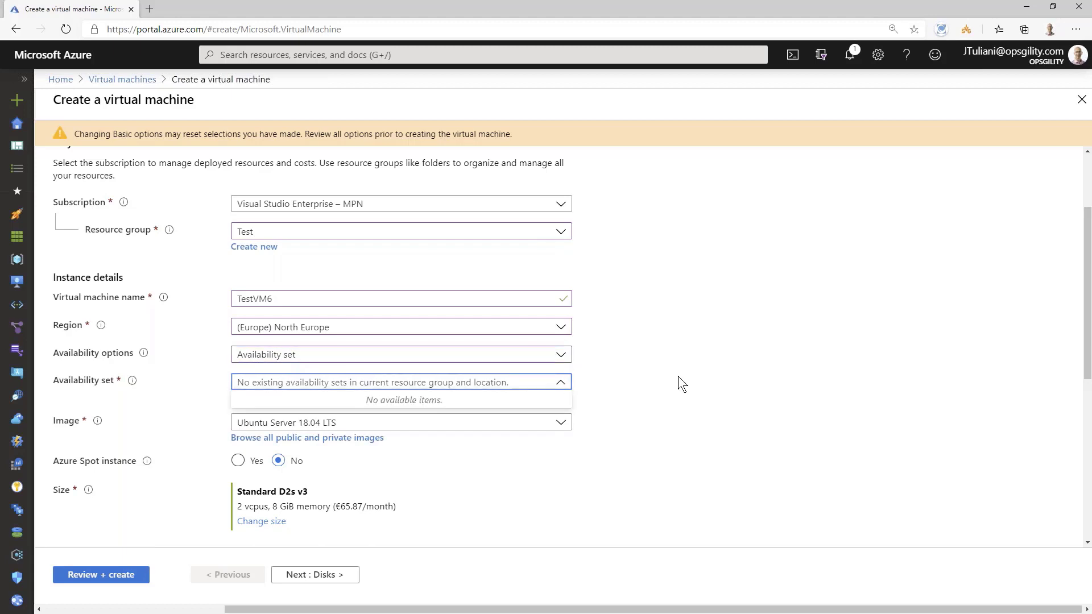
{"action": "key", "text": "Tab"}
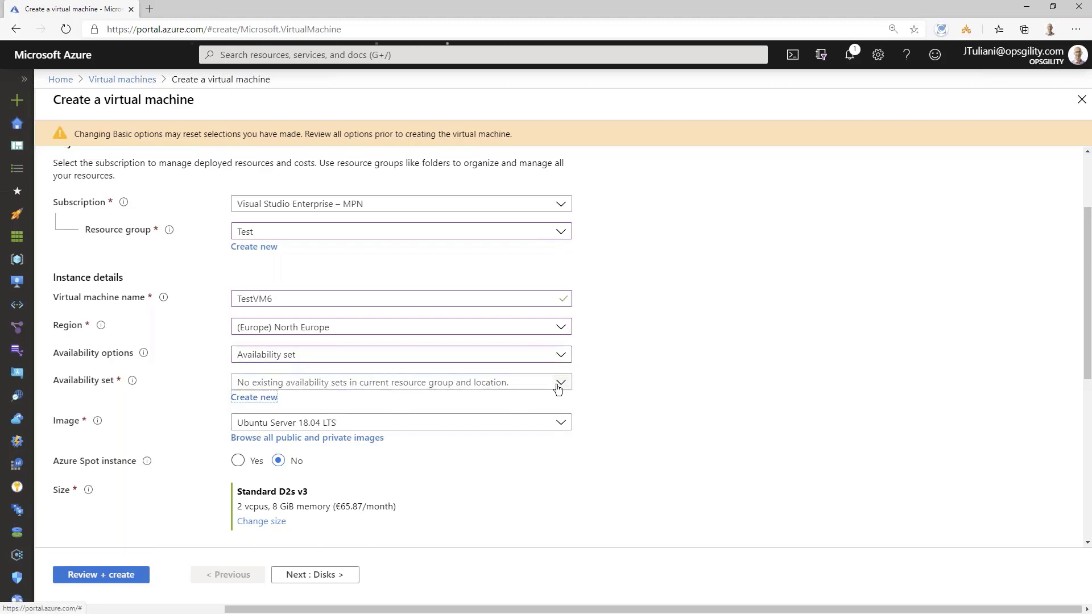
{"action": "key", "text": "Return"}
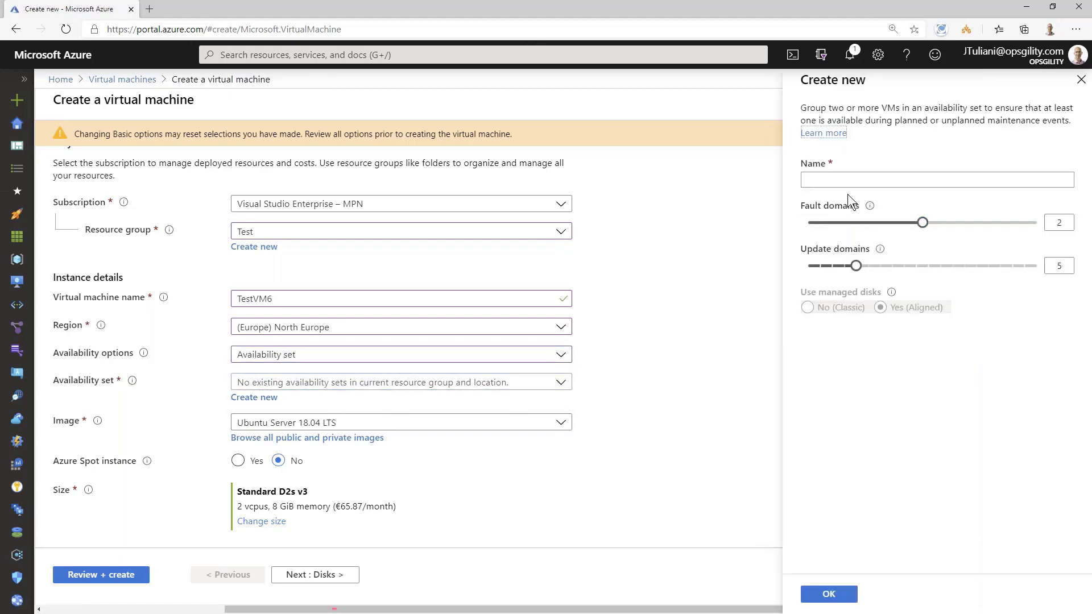
{"action": "left_click", "coordinate": [848, 179]}
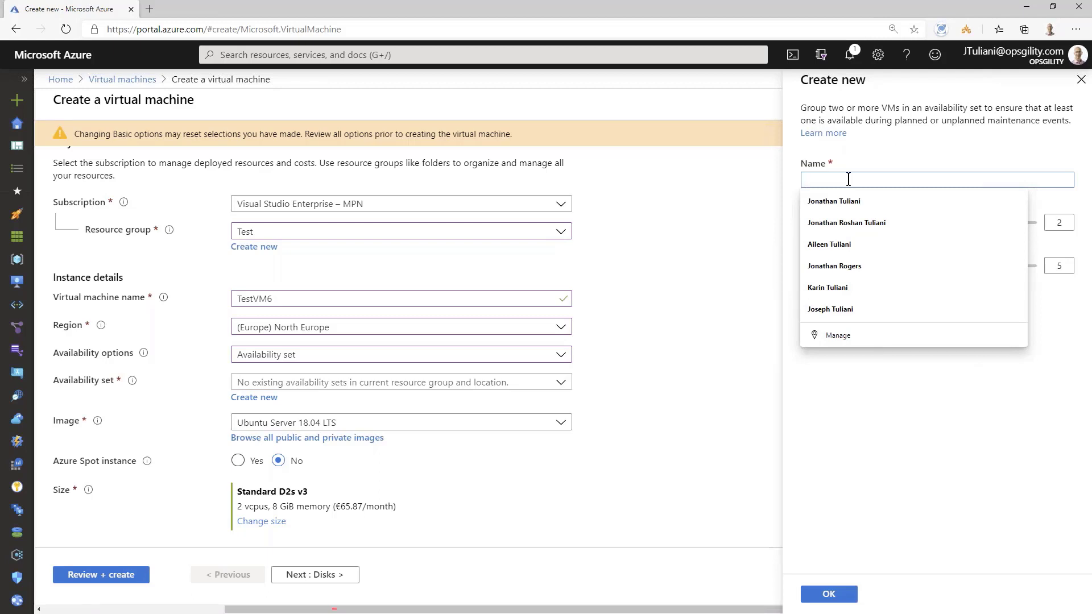
{"action": "left_click", "coordinate": [729, 220]}
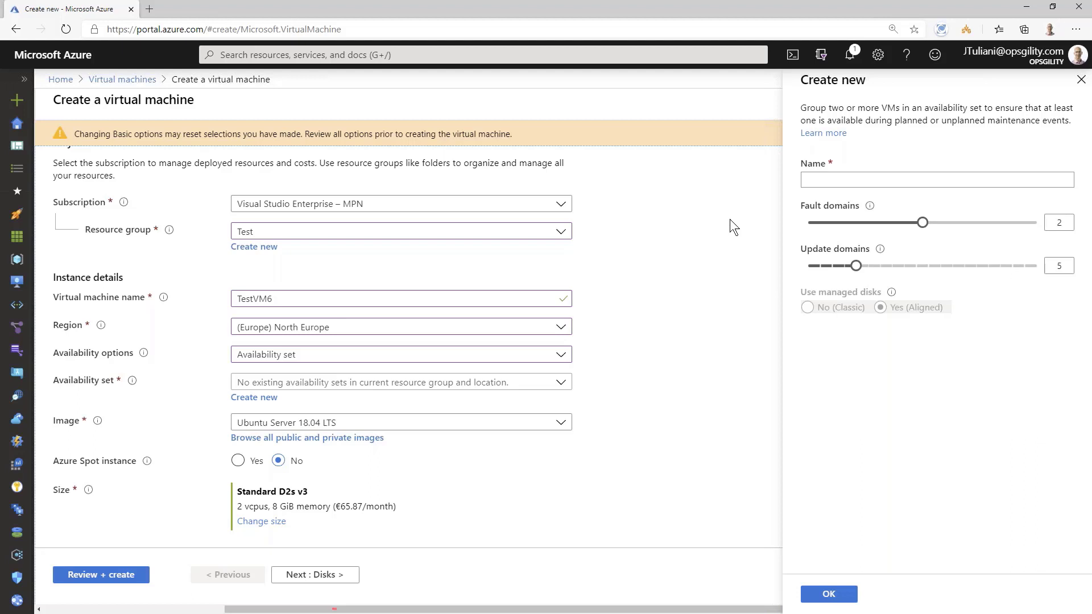
{"action": "left_click", "coordinate": [1083, 81]}
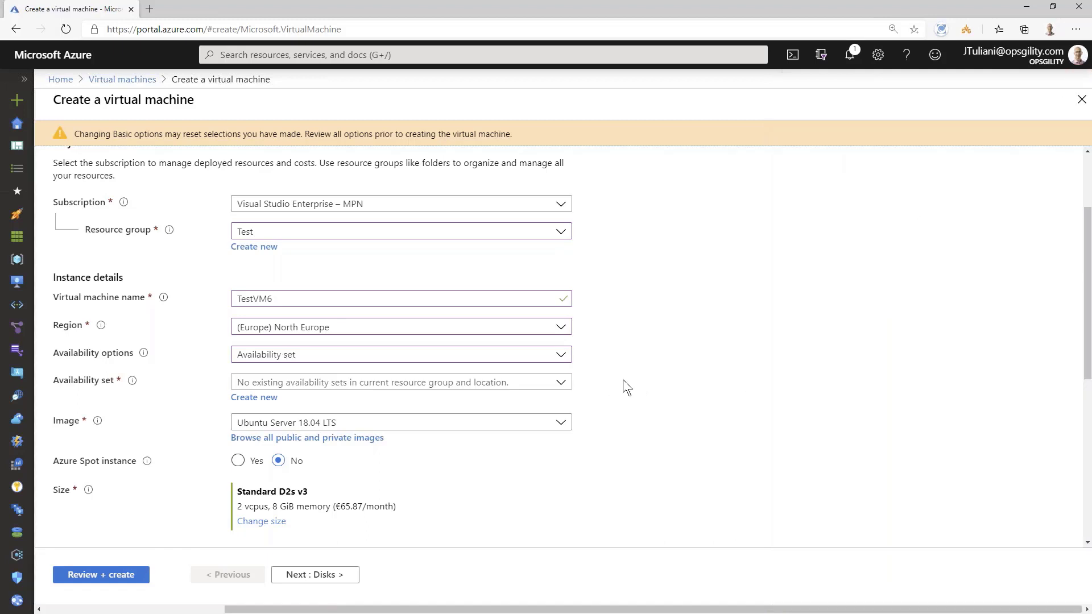
{"action": "scroll", "coordinate": [623, 380], "scroll_direction": "down", "scroll_amount": 2}
{"action": "scroll", "coordinate": [623, 380], "scroll_direction": "up", "scroll_amount": 2}
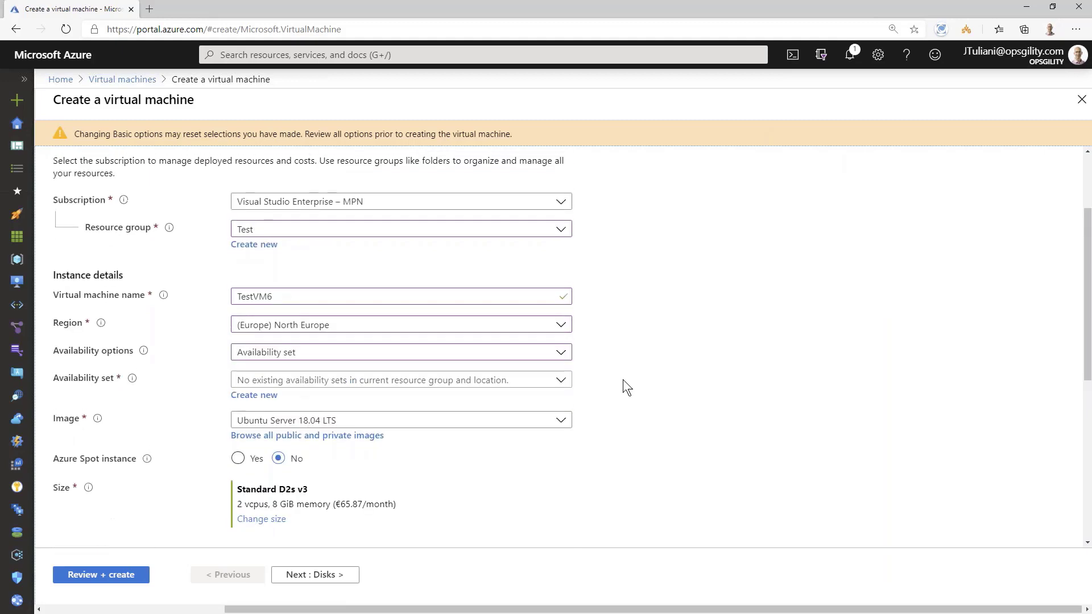
{"action": "left_click", "coordinate": [1030, 8]}
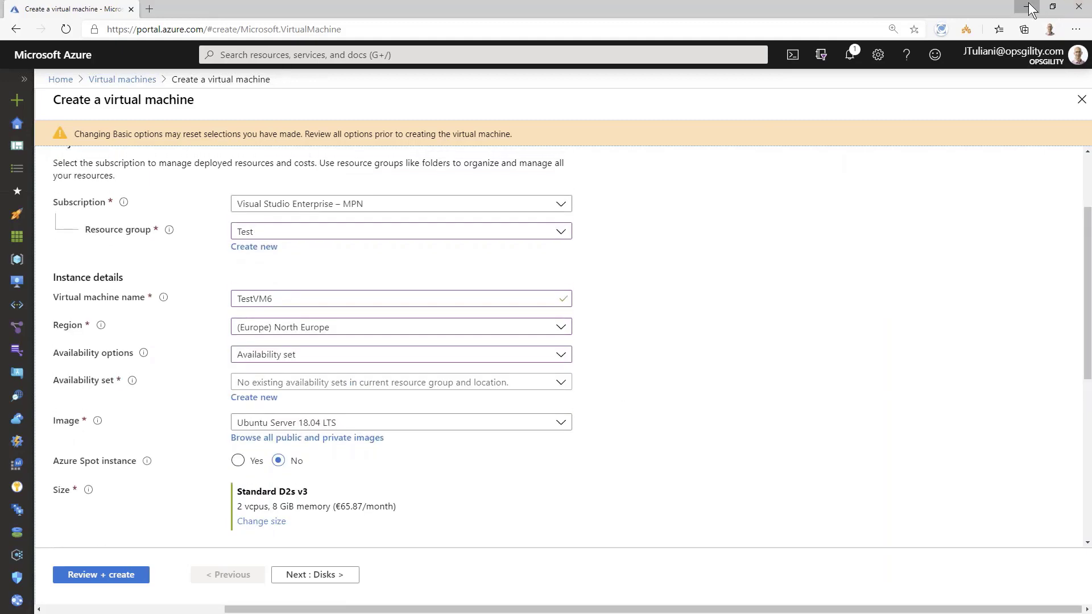
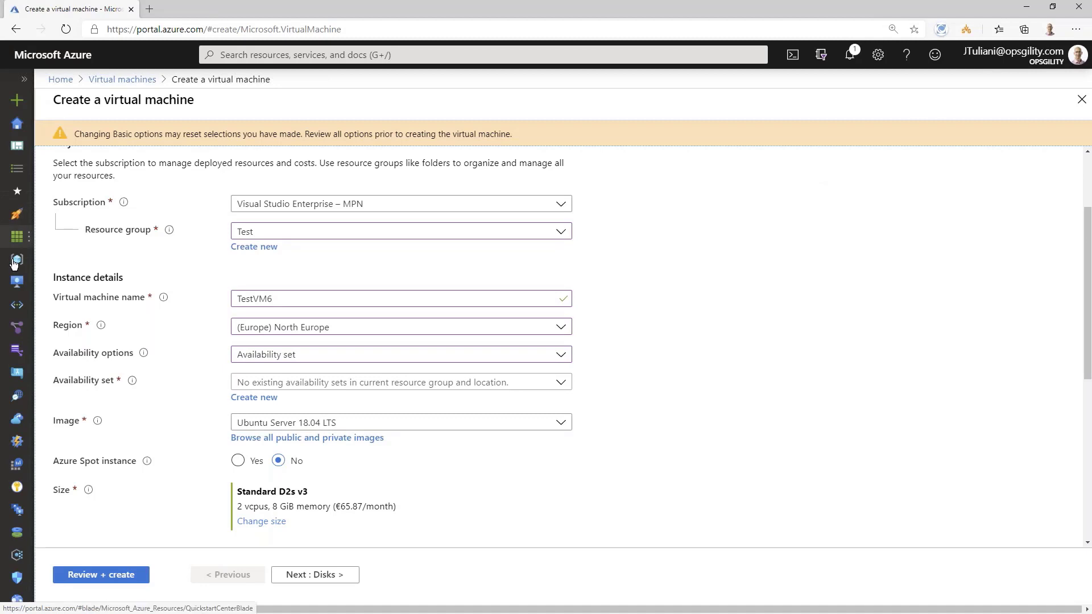
Step: Open the overview of the TestVM2-NE virtual machine from the list of virtual machines
{"action": "left_click", "coordinate": [17, 282]}
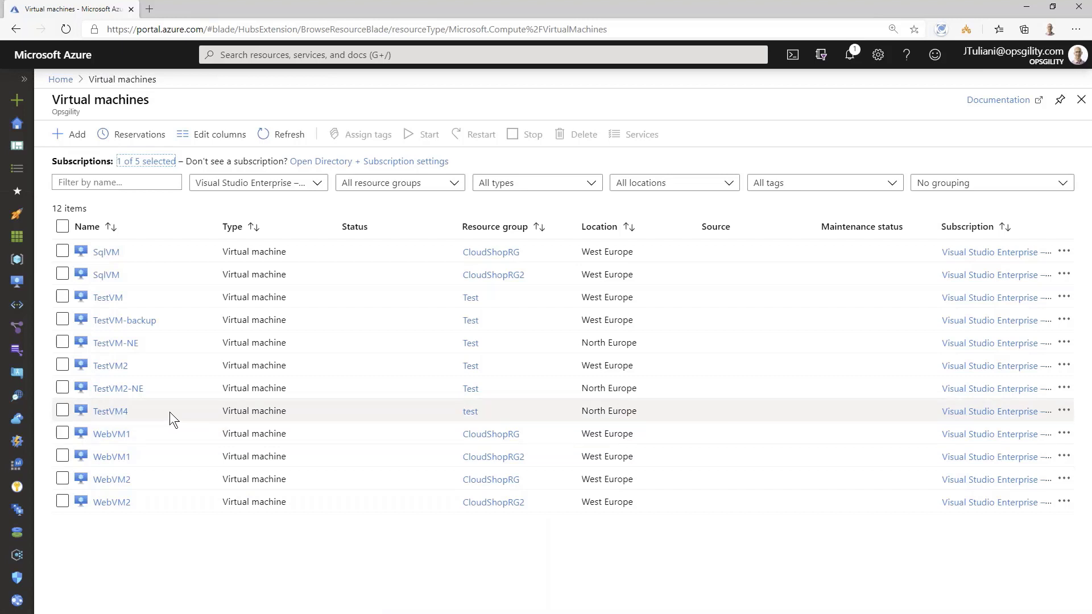
{"action": "left_click", "coordinate": [111, 390]}
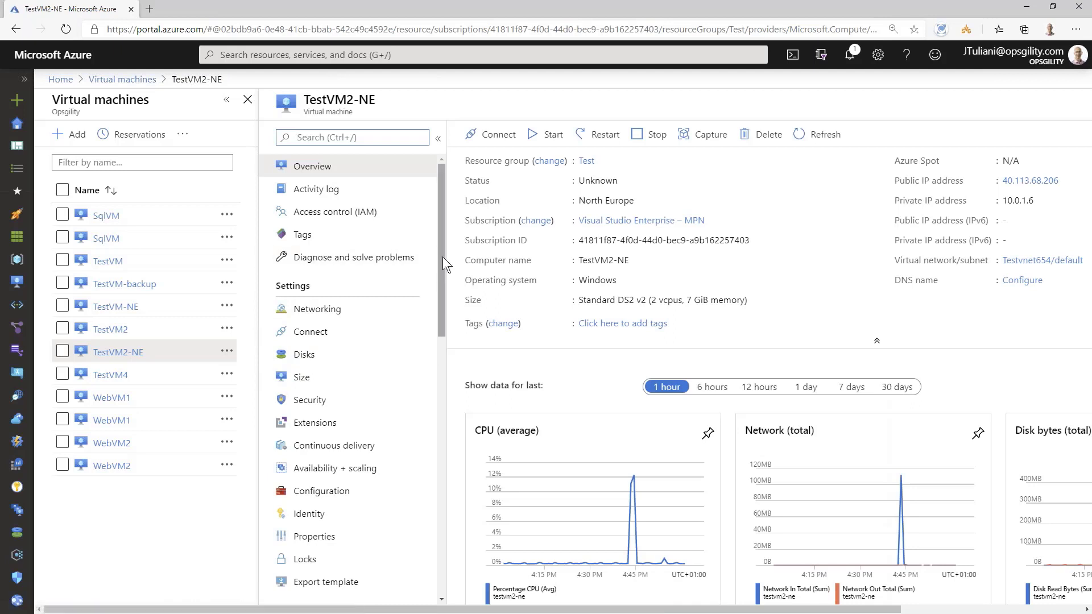
Step: Open the backup settings of the TestVM2-NE virtual machine, followed by those of TestVM-backup
{"action": "left_click_drag", "start_coordinate": [442, 257], "coordinate": [428, 397]}
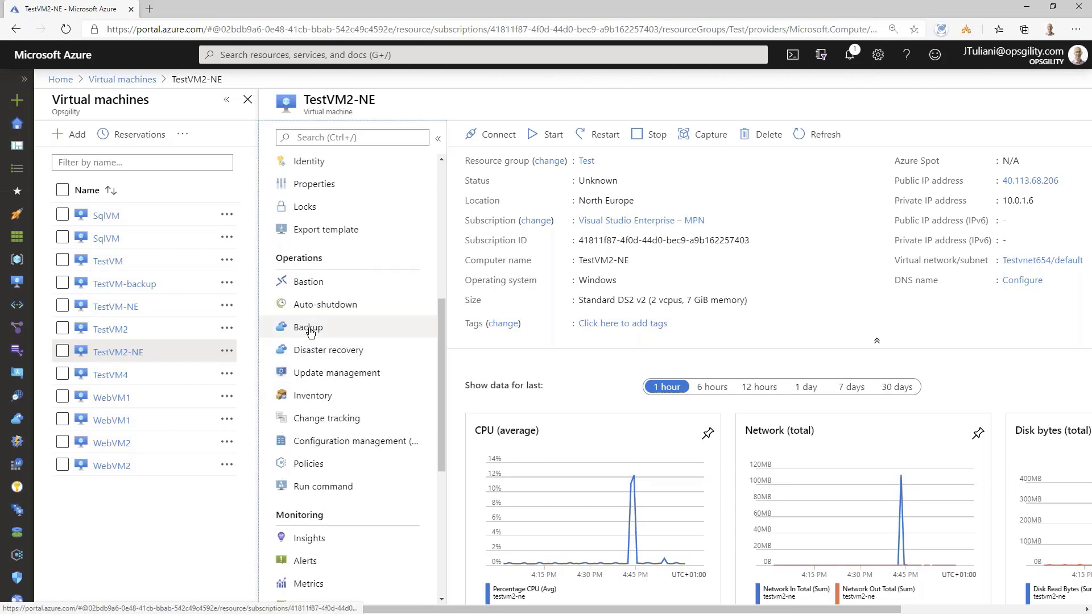
{"action": "left_click", "coordinate": [308, 329]}
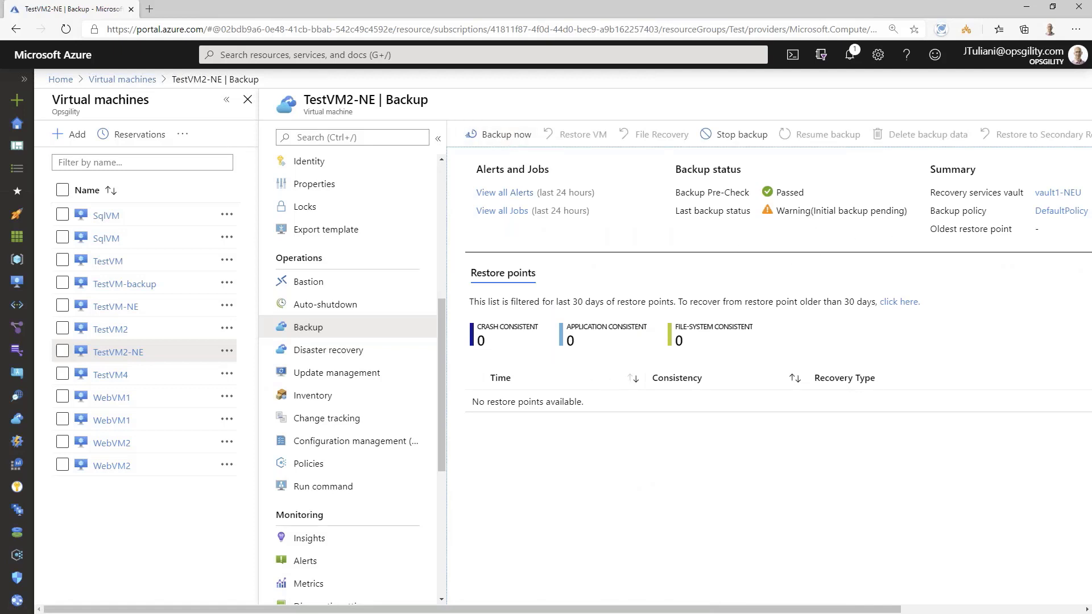
{"action": "left_click", "coordinate": [108, 285]}
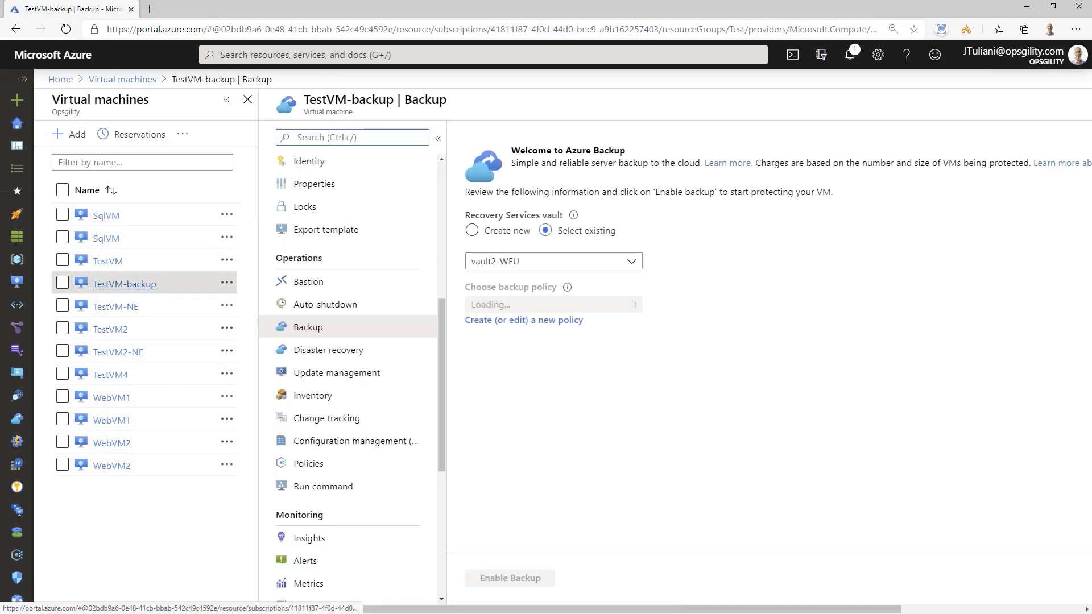
Step: Compare the new and existing vault options for backing up TestVM-backup, choosing the existing vault2-WEU vault with BackupPolicy1
{"action": "left_click", "coordinate": [473, 230]}
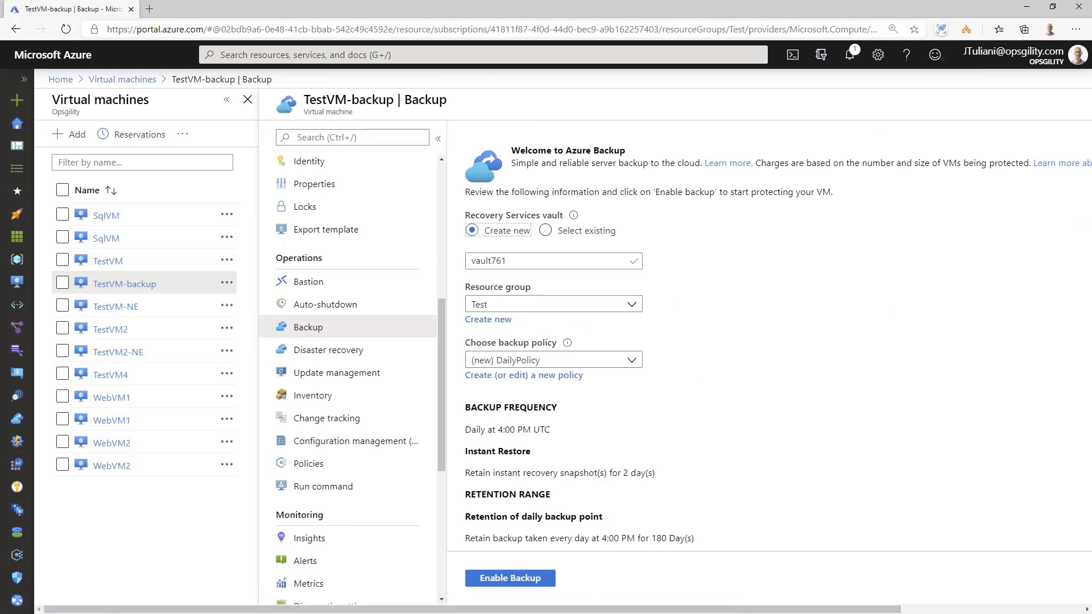
{"action": "left_click", "coordinate": [551, 235]}
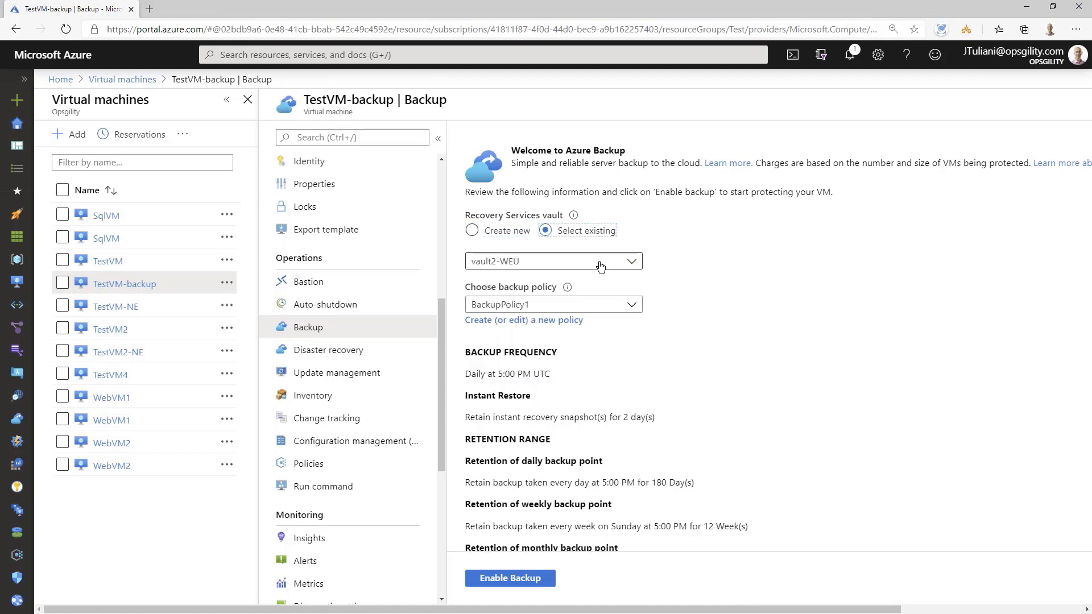
{"action": "left_click", "coordinate": [607, 266]}
{"action": "left_click", "coordinate": [607, 265]}
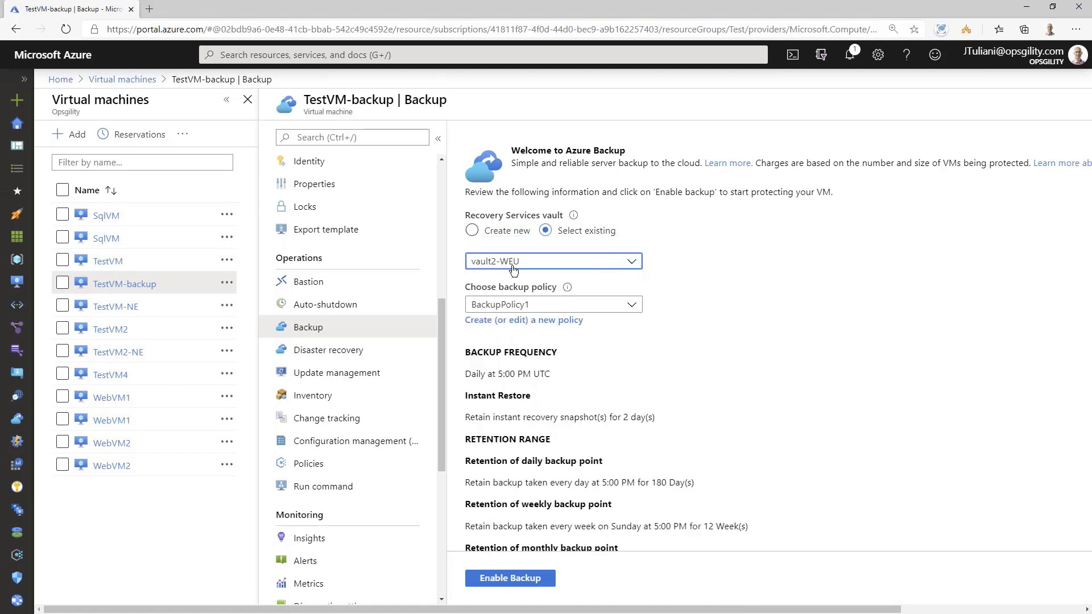
{"action": "left_click", "coordinate": [521, 307]}
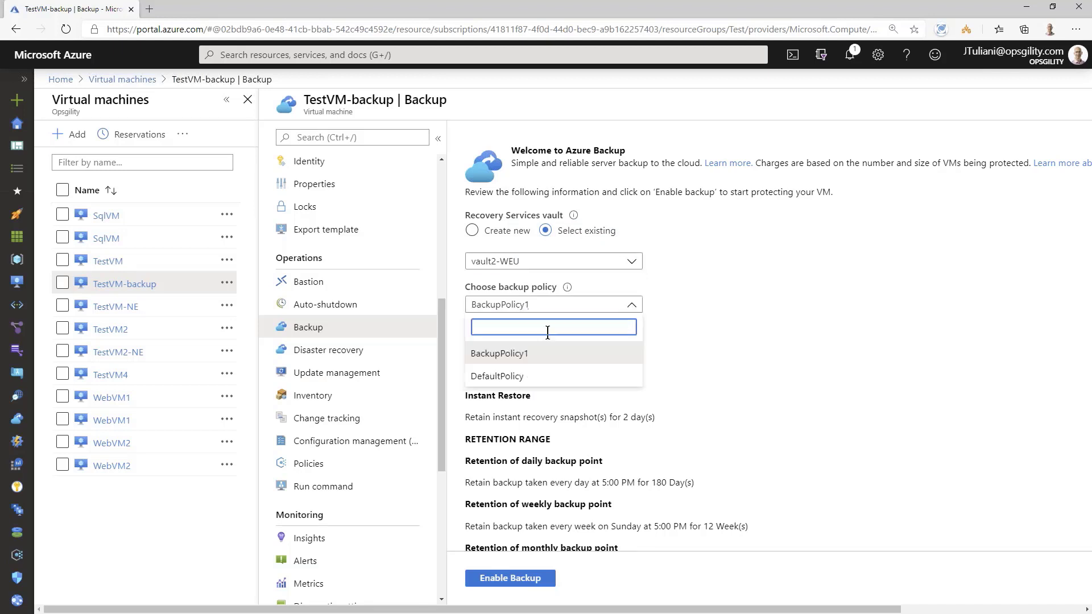
{"action": "left_click", "coordinate": [515, 354]}
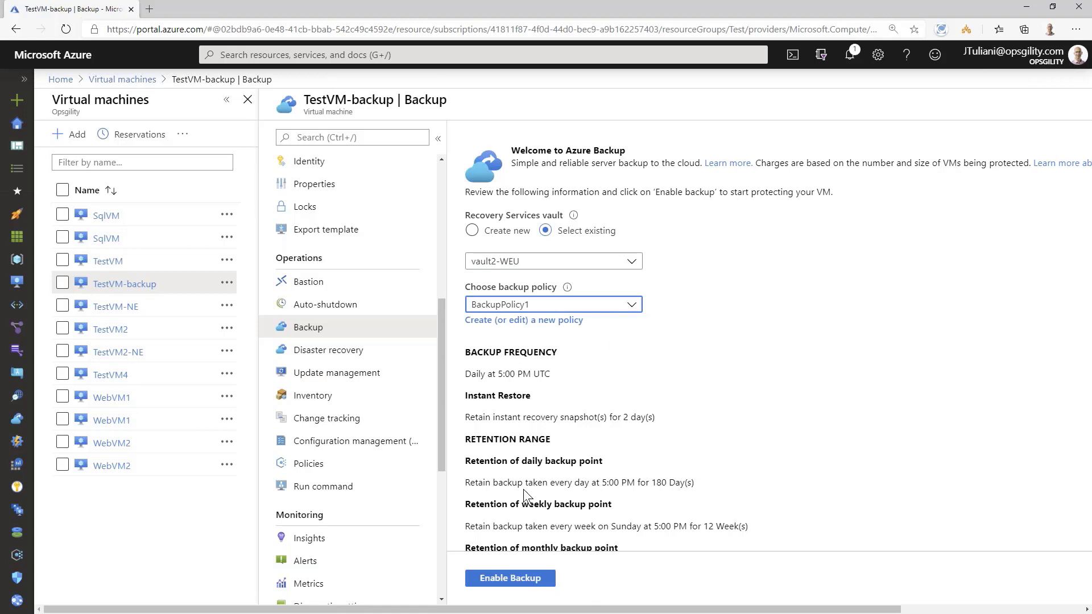
{"action": "left_click", "coordinate": [509, 578]}
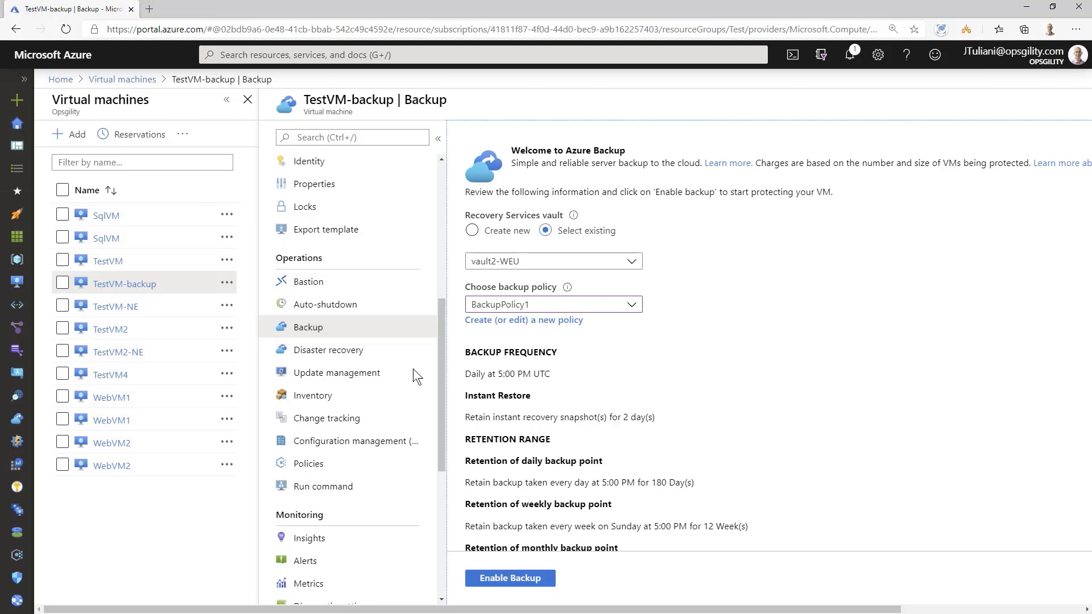
Step: Trigger an on-demand backup of TestVM2-NE, retained till 05/23/2020
{"action": "left_click", "coordinate": [105, 353]}
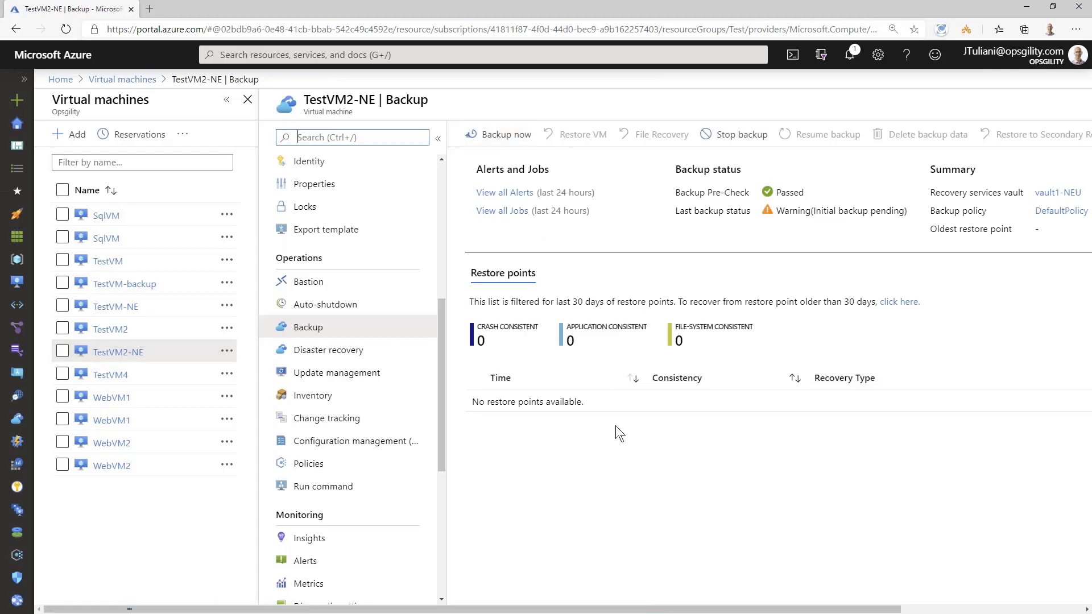
{"action": "left_click", "coordinate": [490, 137]}
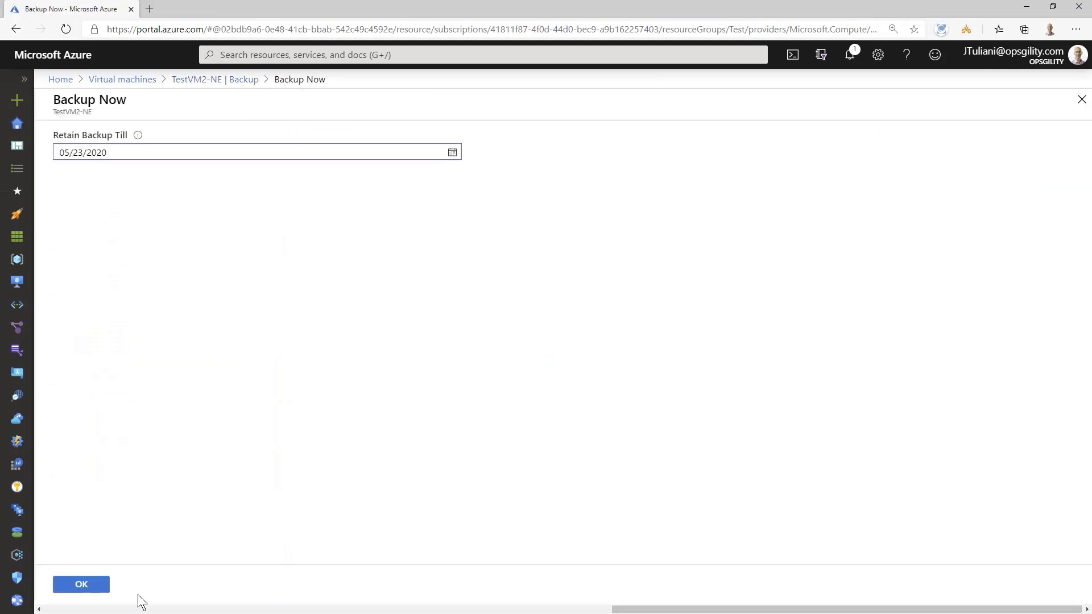
{"action": "left_click", "coordinate": [85, 584]}
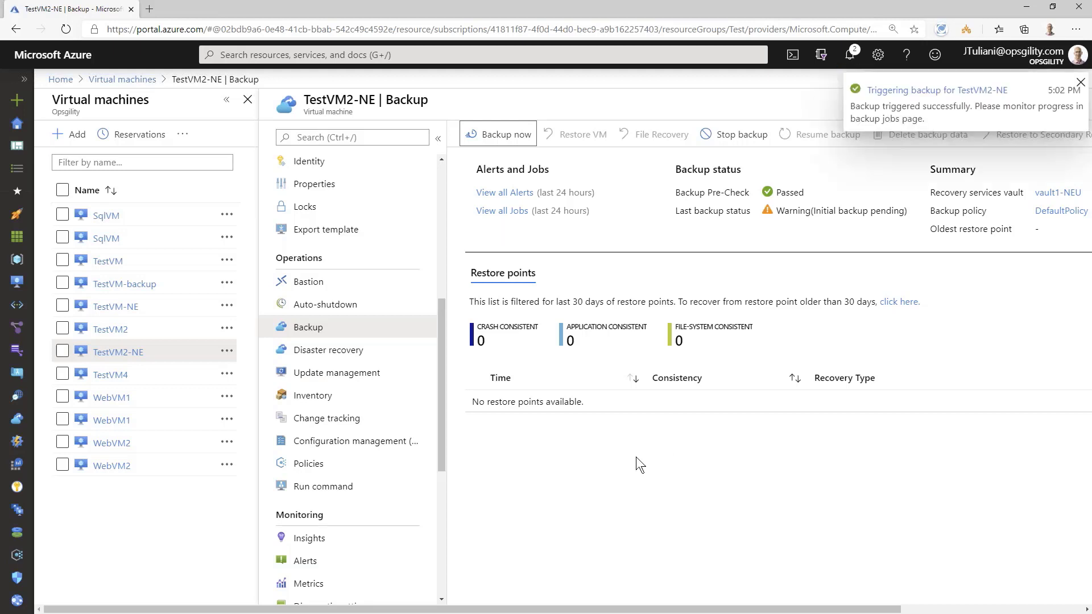
Step: Look for a recovery service vault in the Azure Marketplace and open the Backup and Site Recovery creation form from the IT & Management Tools category
{"action": "left_click", "coordinate": [15, 262]}
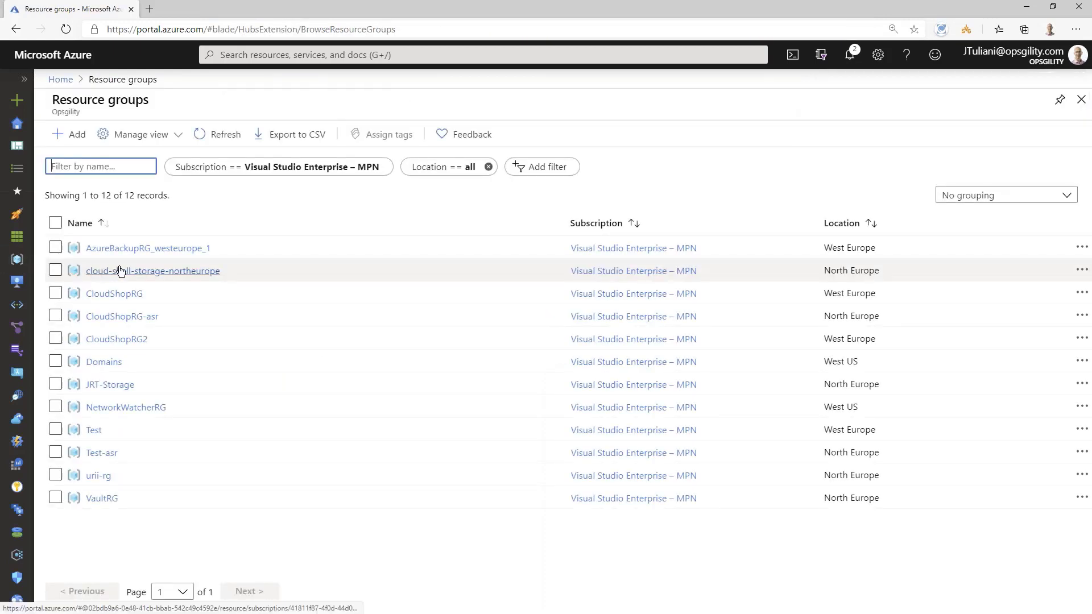
{"action": "left_click", "coordinate": [16, 106]}
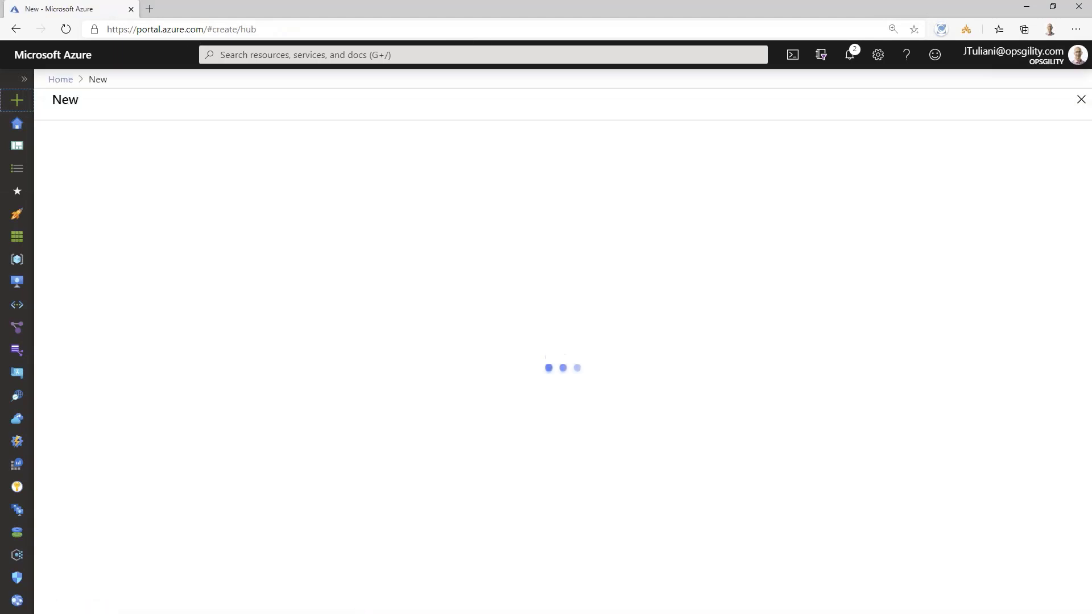
{"action": "scroll", "coordinate": [126, 482], "scroll_direction": "down", "scroll_amount": 2}
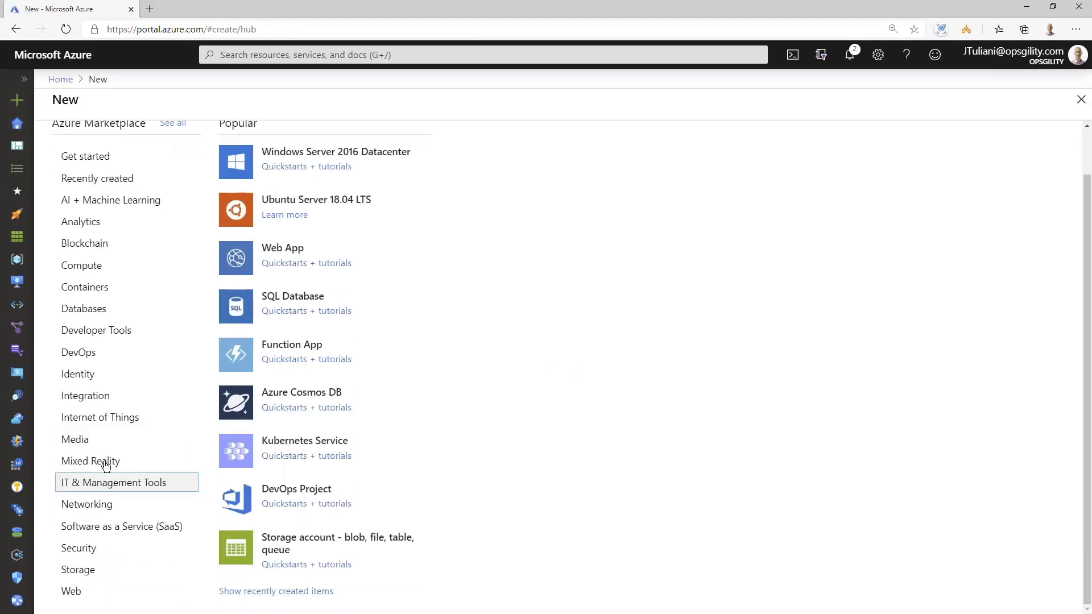
{"action": "scroll", "coordinate": [123, 269], "scroll_direction": "up", "scroll_amount": 1}
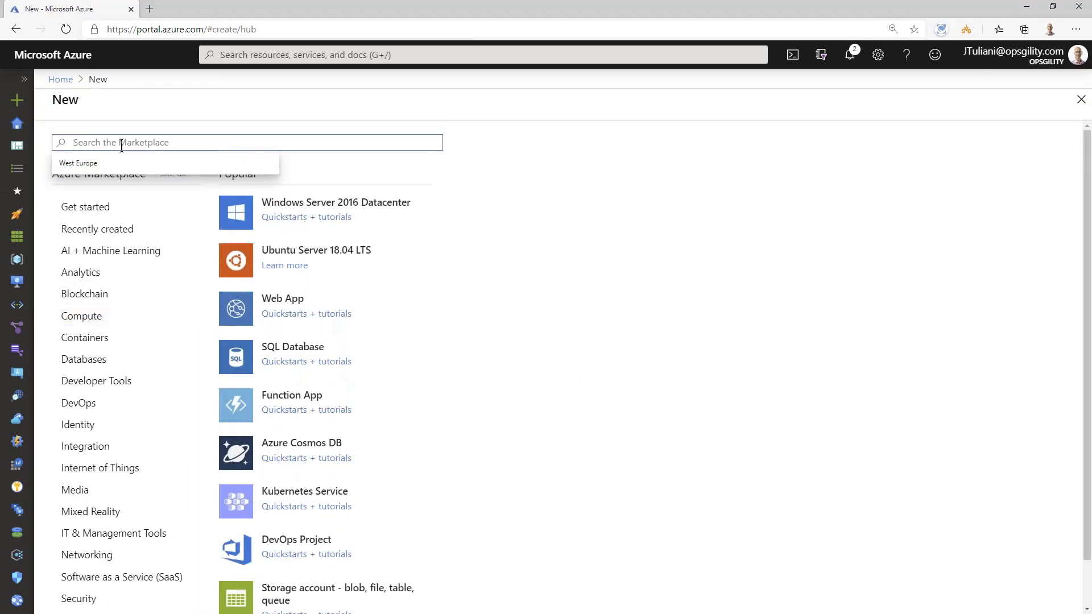
{"action": "type", "text": "recover"}
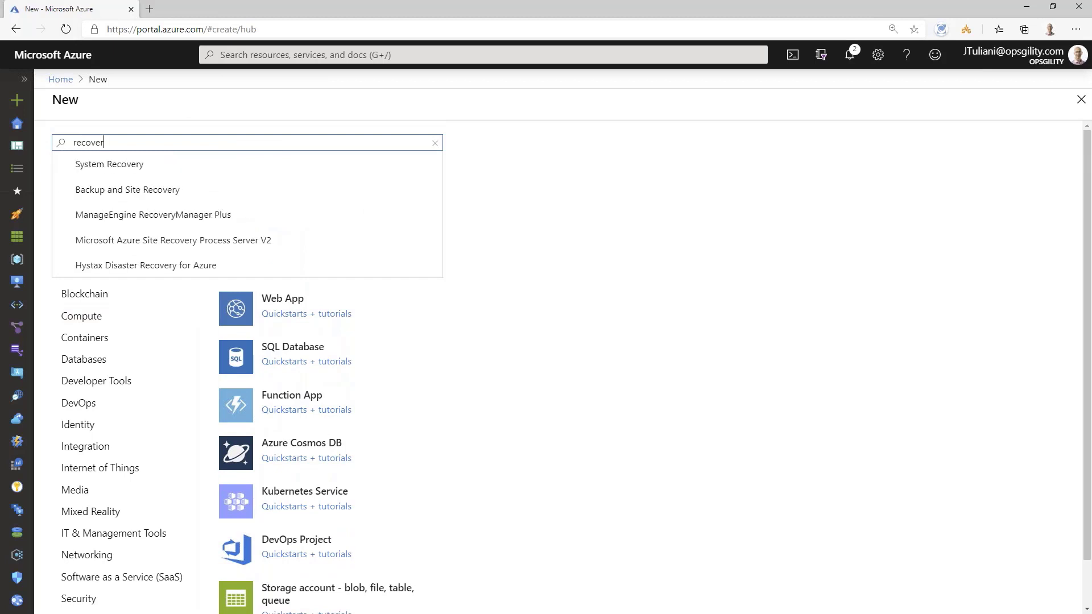
{"action": "key", "text": "Down"}
{"action": "key", "text": "Down"}
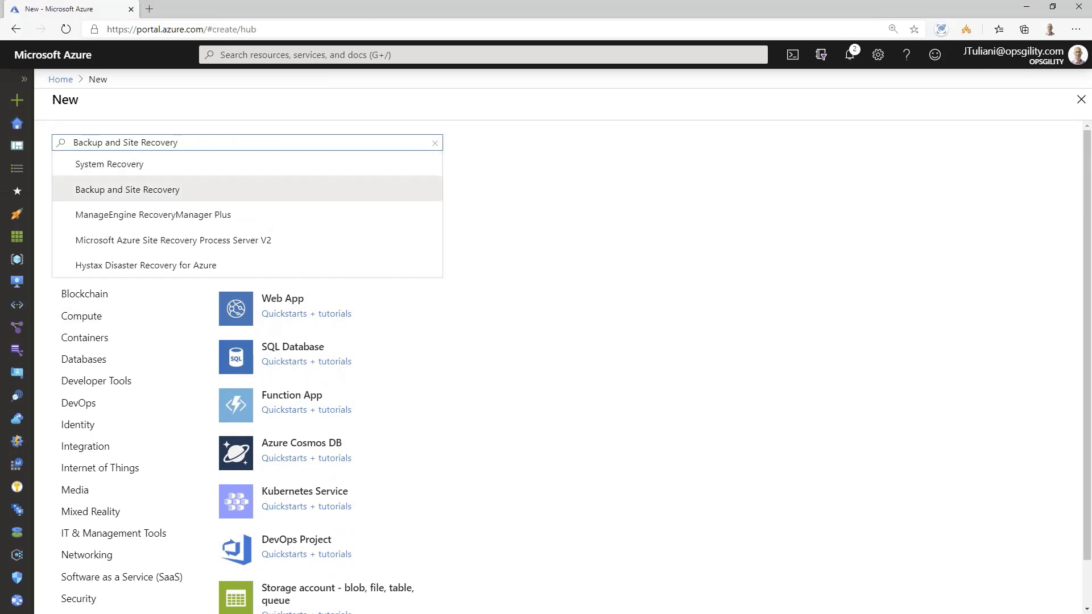
{"action": "key", "text": "Escape"}
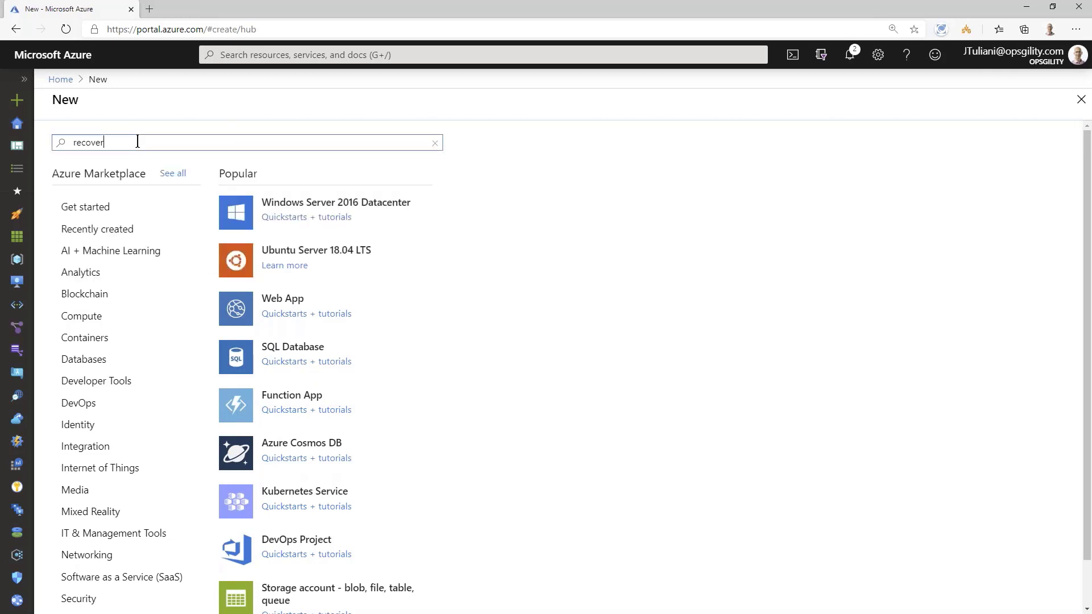
{"action": "type", "text": "y service vau"}
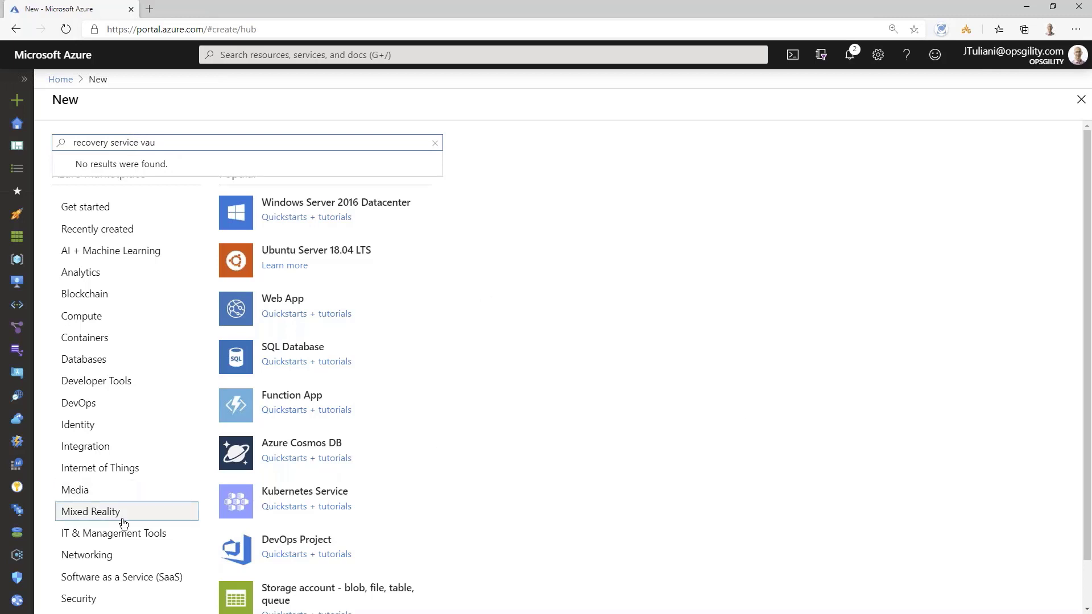
{"action": "left_click", "coordinate": [104, 534]}
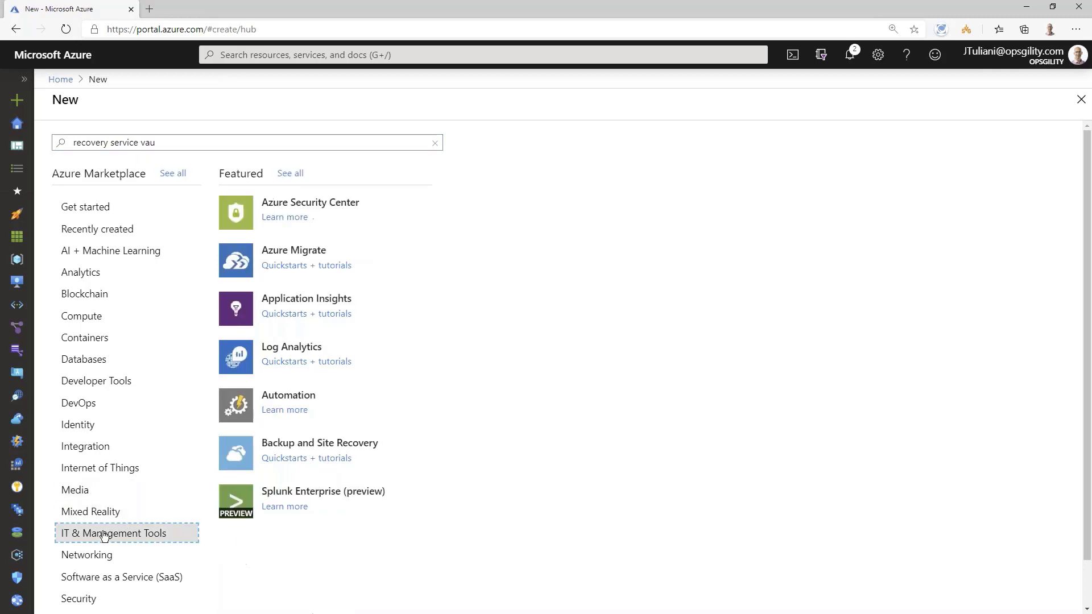
{"action": "left_click", "coordinate": [355, 445]}
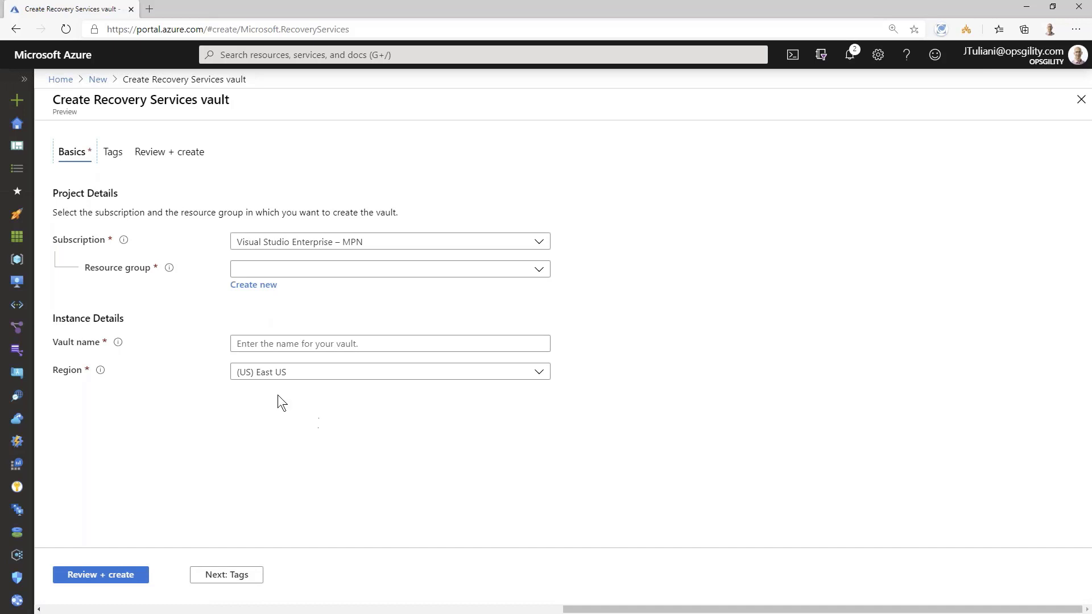
Step: Open the vault2-WEU Recovery Services vault from the VaultRG resource group
{"action": "left_click", "coordinate": [18, 260]}
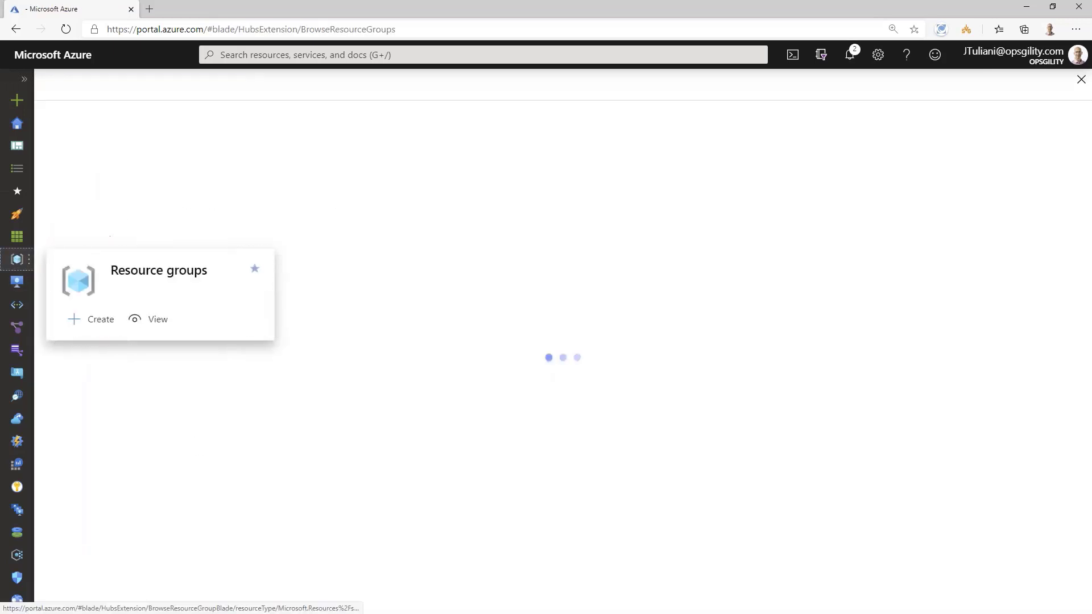
{"action": "left_click", "coordinate": [98, 521]}
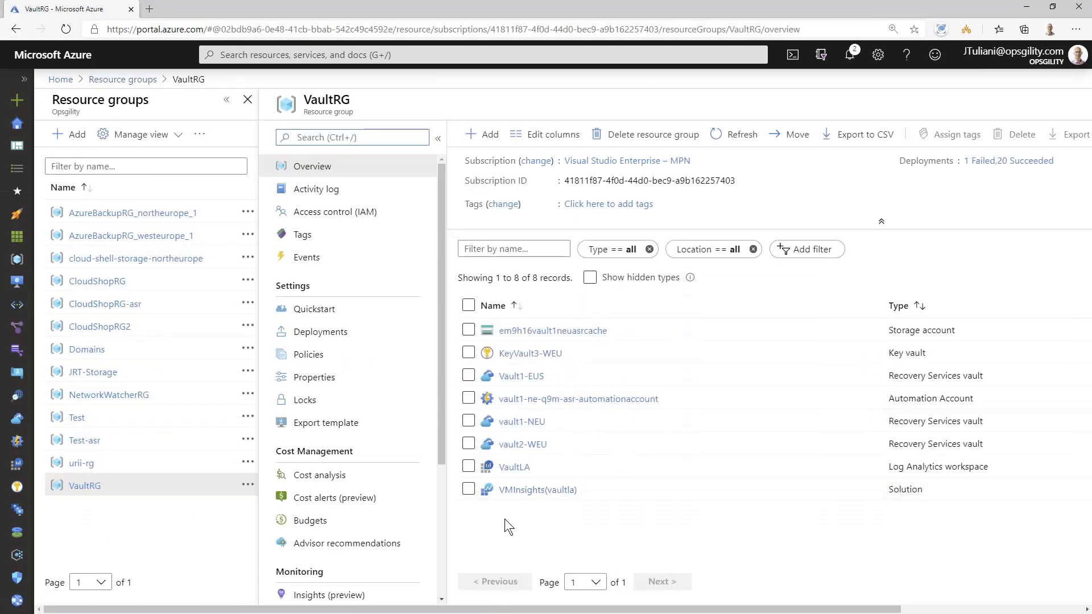
{"action": "left_click", "coordinate": [532, 448]}
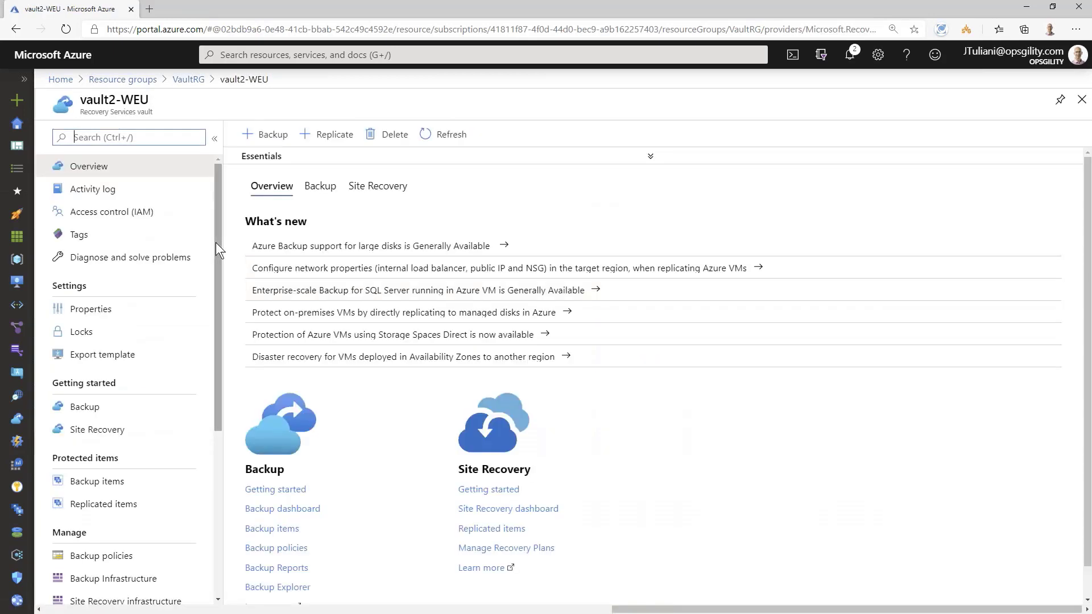
{"action": "scroll", "coordinate": [185, 392], "scroll_direction": "down", "scroll_amount": 1}
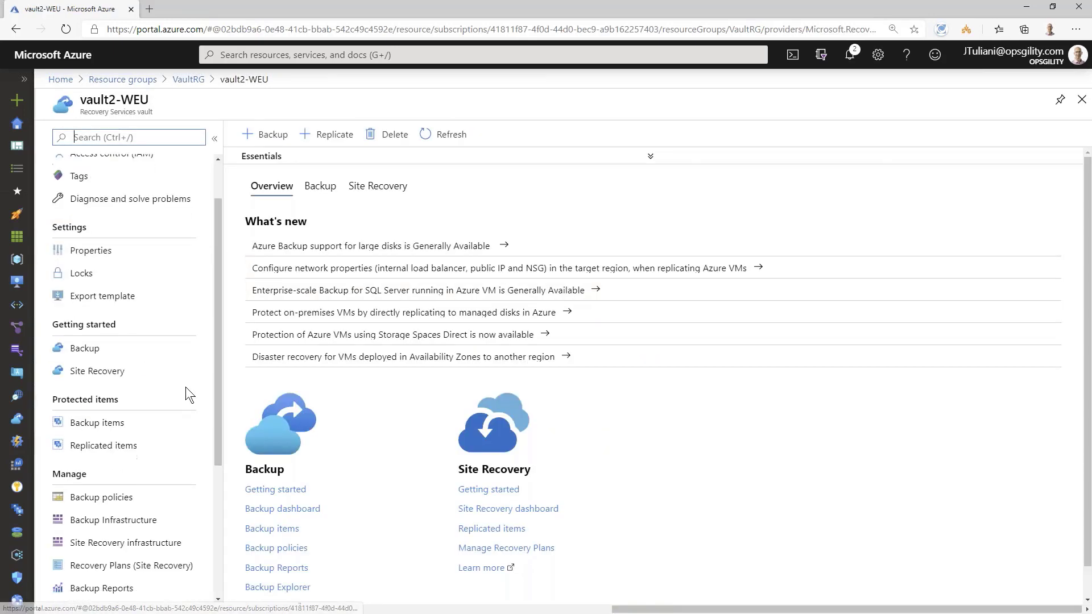
{"action": "scroll", "coordinate": [186, 392], "scroll_direction": "up", "scroll_amount": 1}
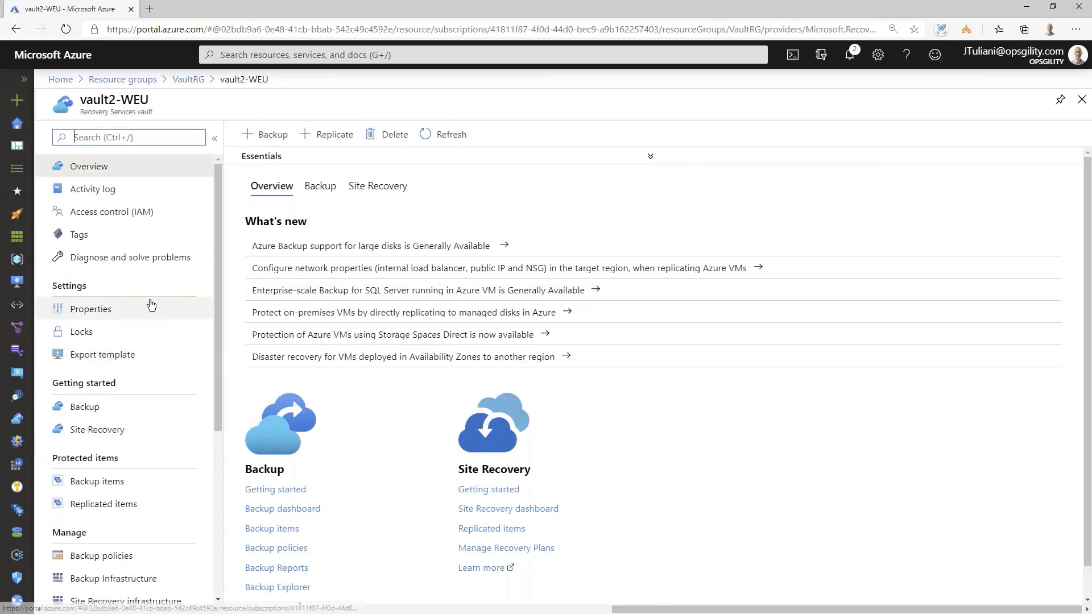
Step: Open the properties of vault2-WEU and view its Backup Configuration settings
{"action": "left_click", "coordinate": [78, 310]}
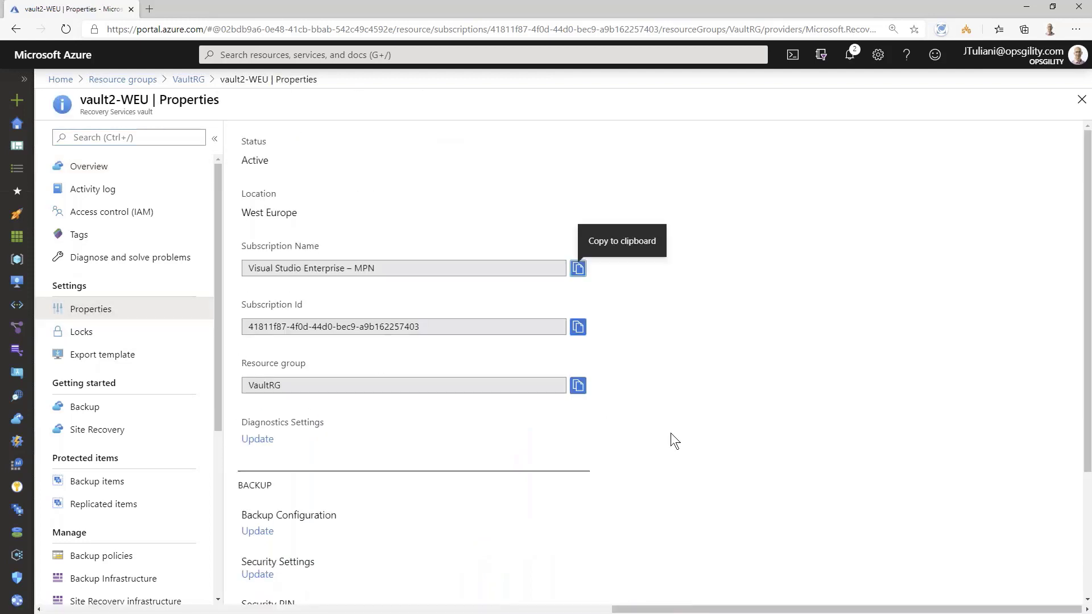
{"action": "scroll", "coordinate": [671, 432], "scroll_direction": "down", "scroll_amount": 3}
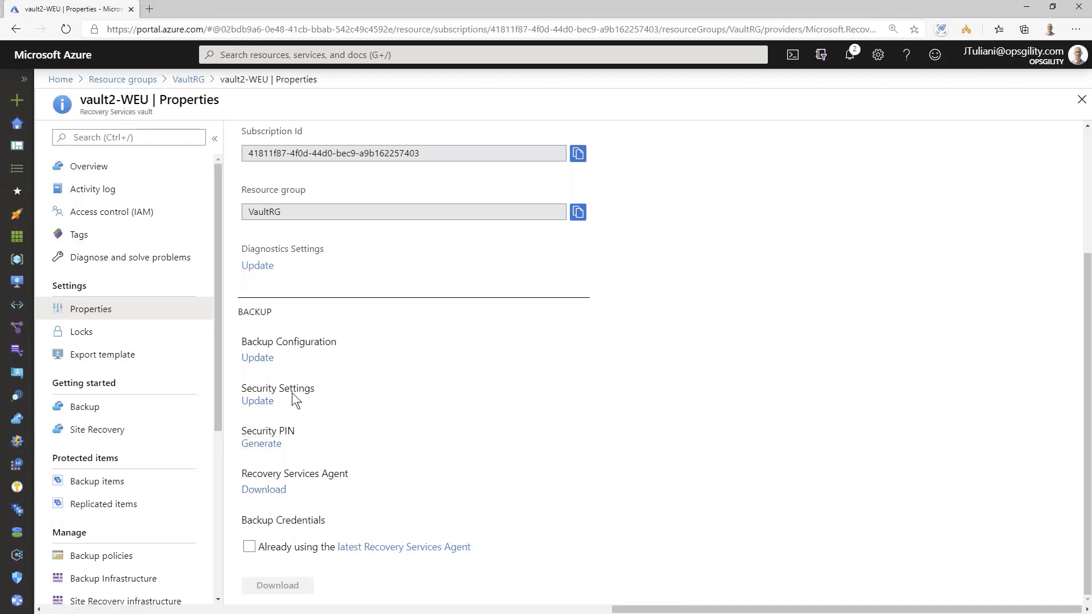
{"action": "left_click", "coordinate": [263, 360]}
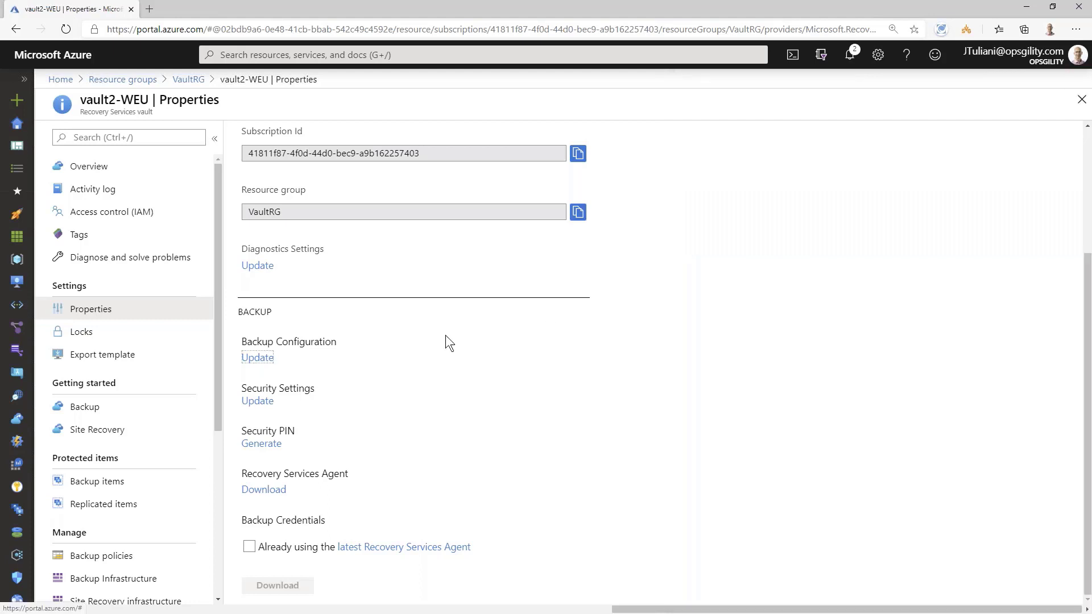
Step: Try enabling Soft Delete in the vault's security settings, switch it back to Disabled and close the settings without saving
{"action": "left_click", "coordinate": [257, 401]}
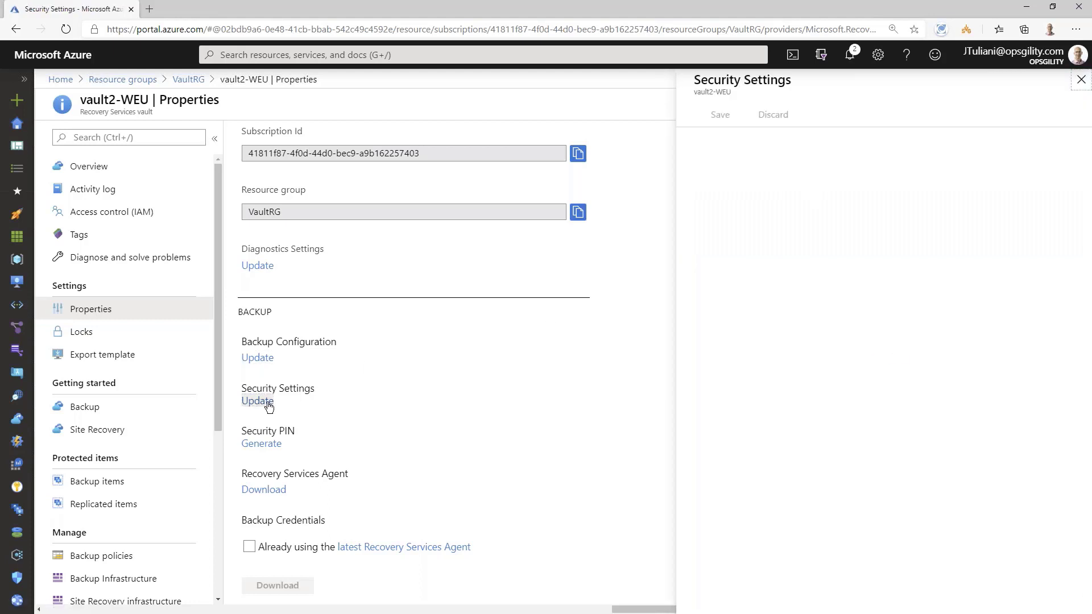
{"action": "left_click", "coordinate": [809, 238]}
{"action": "left_click", "coordinate": [757, 244]}
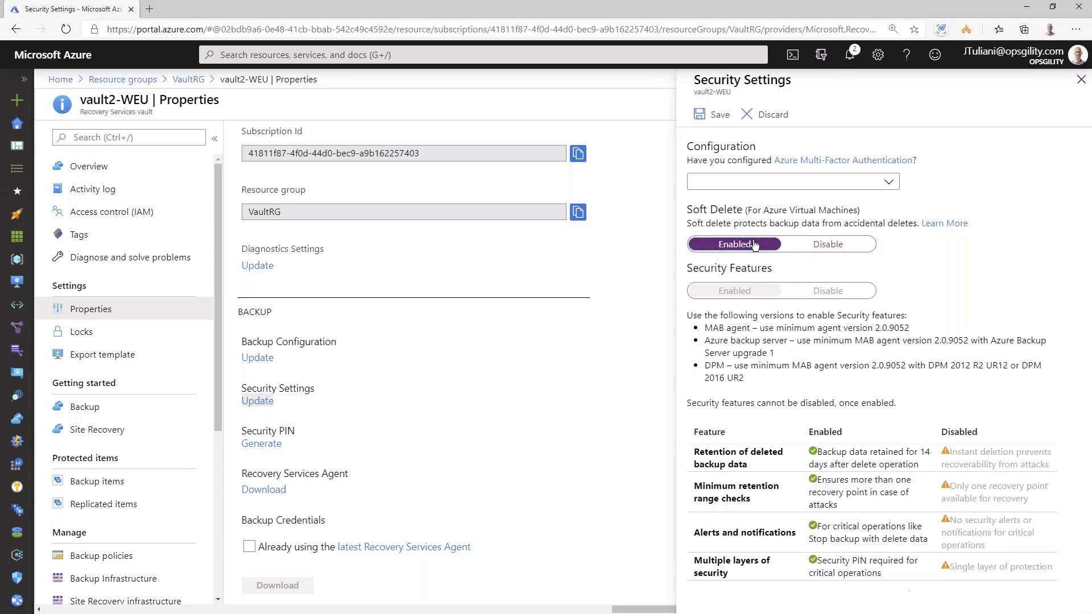
{"action": "left_click", "coordinate": [785, 244]}
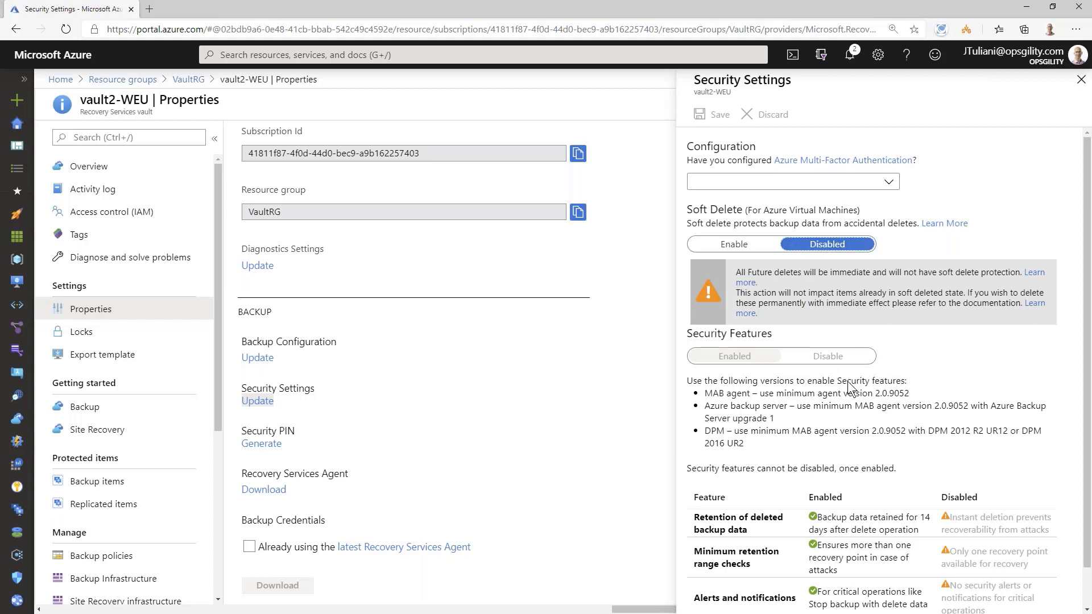
{"action": "left_click", "coordinate": [1081, 79]}
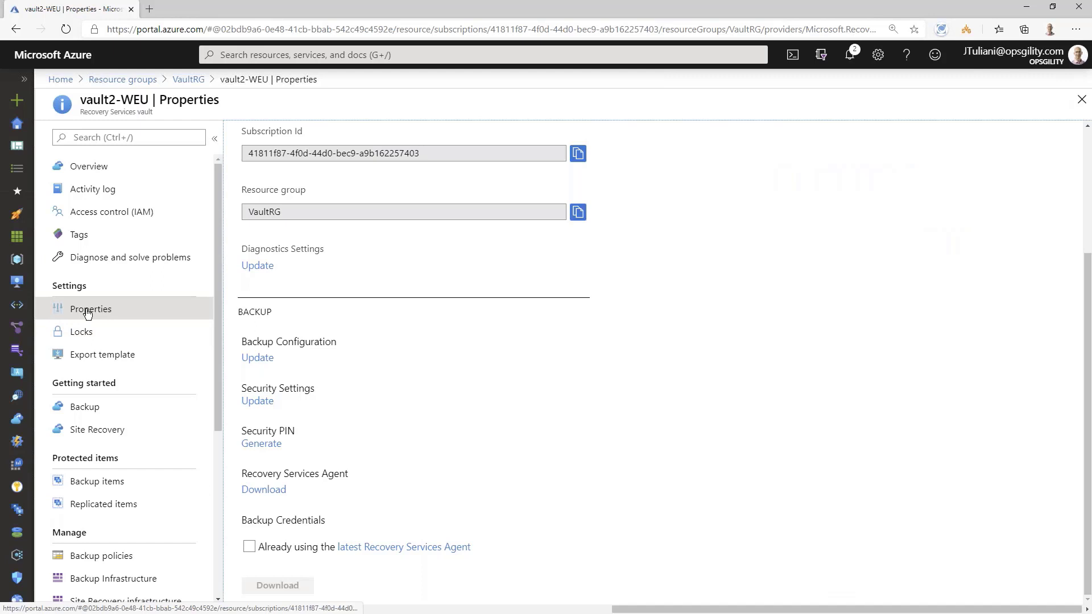
Step: View the Azure Virtual Machine backup items of vault2-WEU and return to the list of backup management types
{"action": "scroll", "coordinate": [176, 409], "scroll_direction": "down", "scroll_amount": 3}
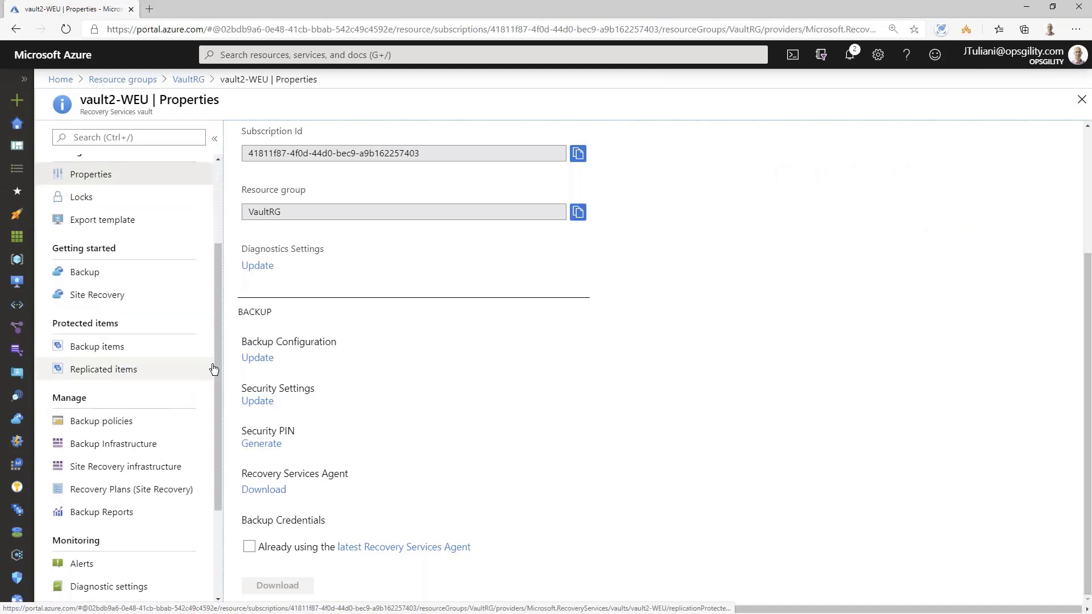
{"action": "left_click", "coordinate": [97, 348]}
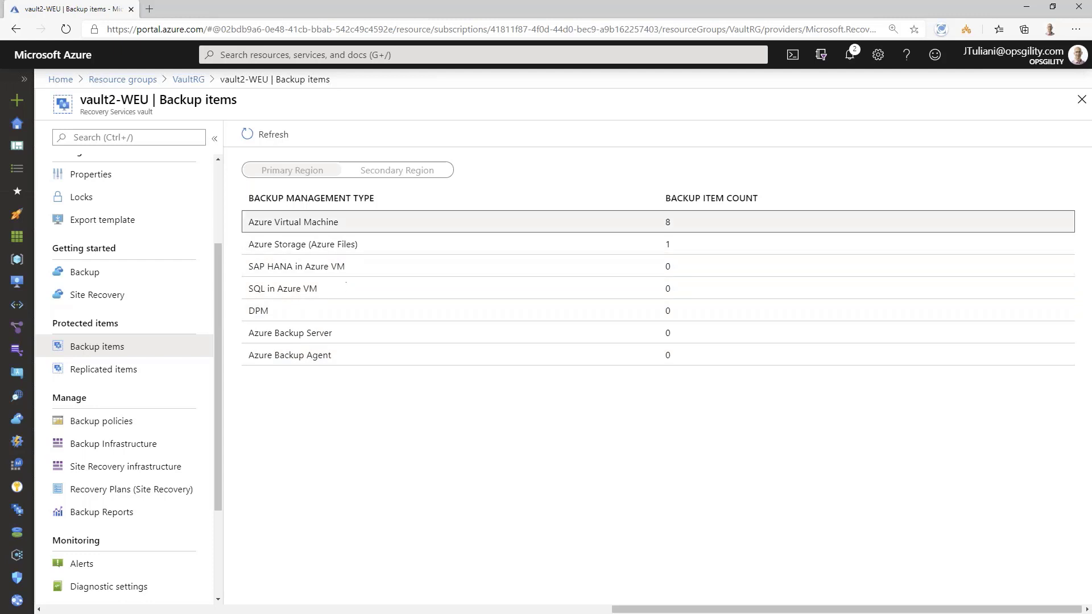
{"action": "left_click", "coordinate": [277, 227]}
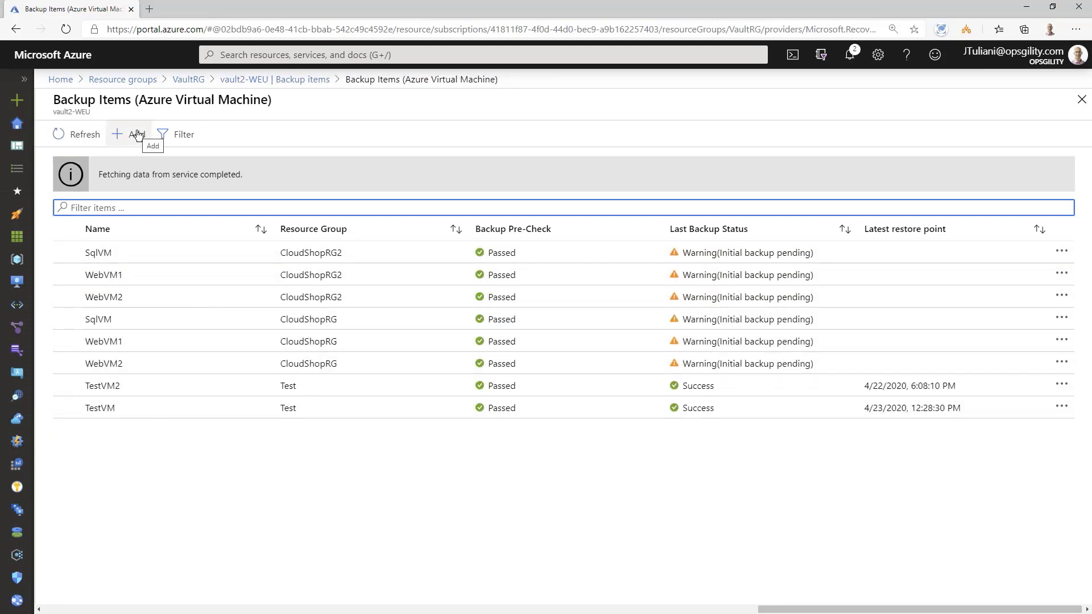
{"action": "left_click", "coordinate": [186, 454]}
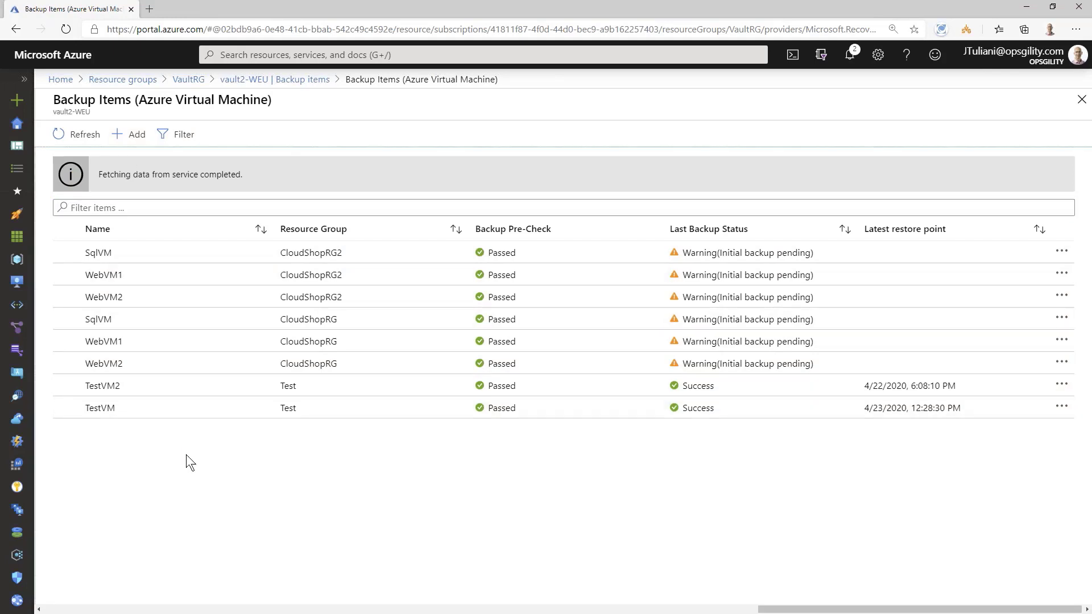
{"action": "left_click", "coordinate": [274, 79]}
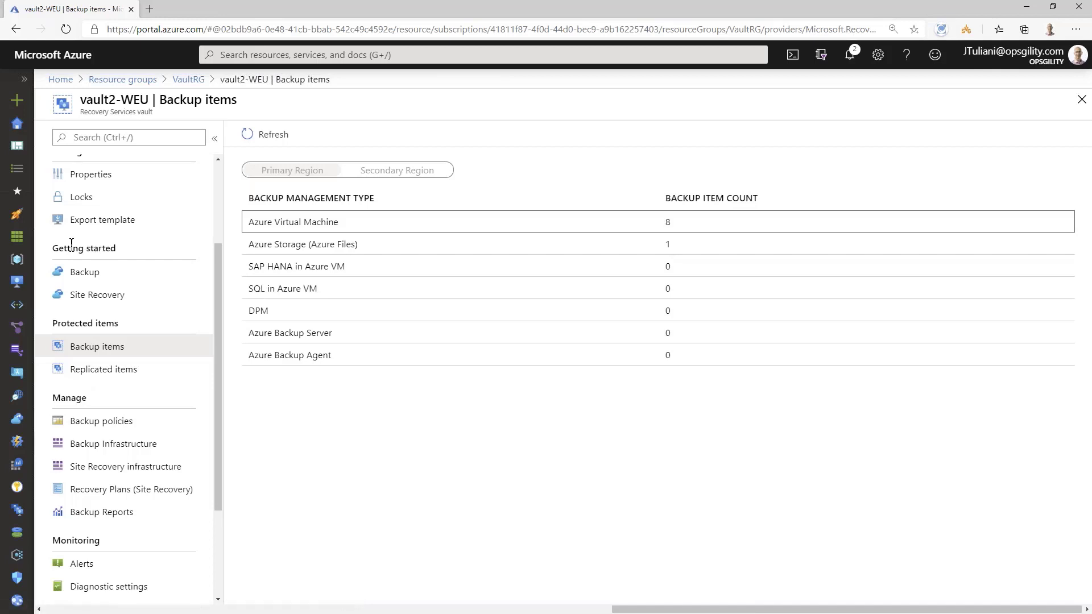
Step: Start configuring a backup in vault2-WEU for a workload running in Azure, with Virtual machine as the backup type
{"action": "left_click_drag", "start_coordinate": [63, 246], "coordinate": [126, 243]}
{"action": "left_click", "coordinate": [135, 238]}
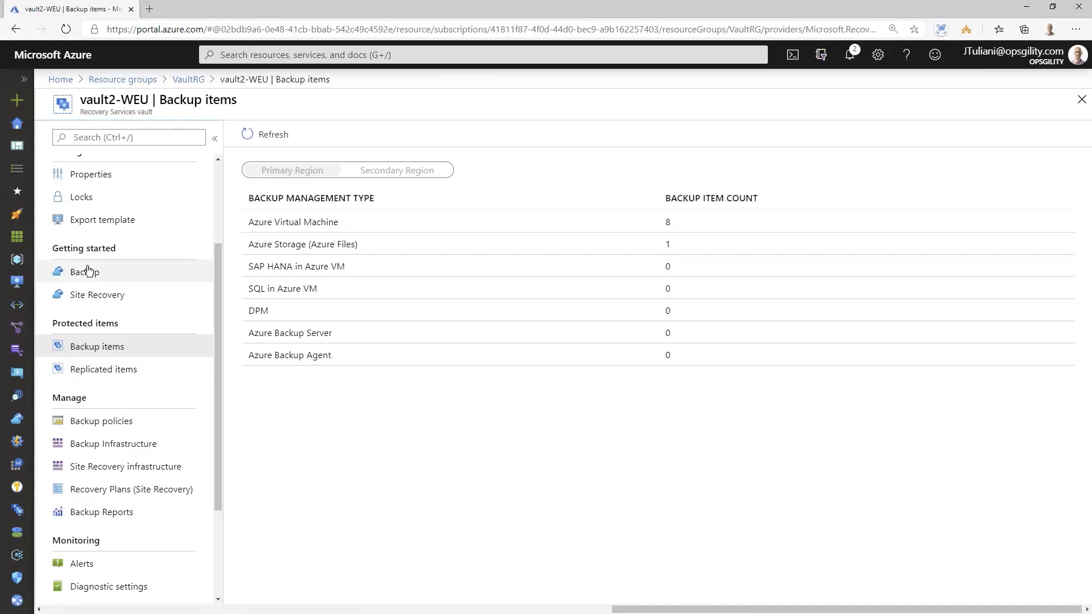
{"action": "left_click", "coordinate": [87, 272]}
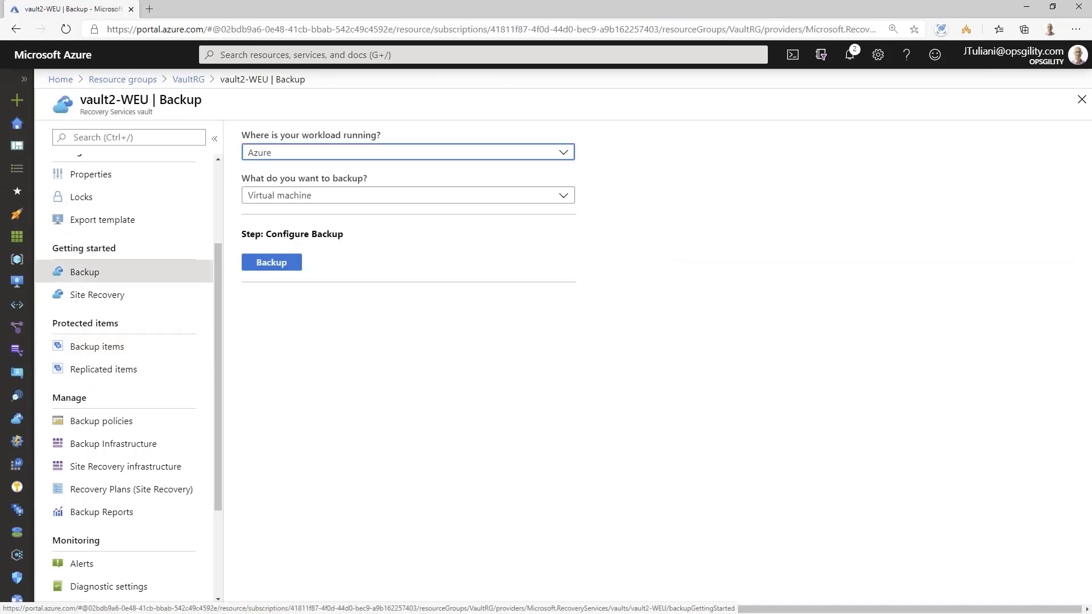
{"action": "left_click", "coordinate": [319, 153]}
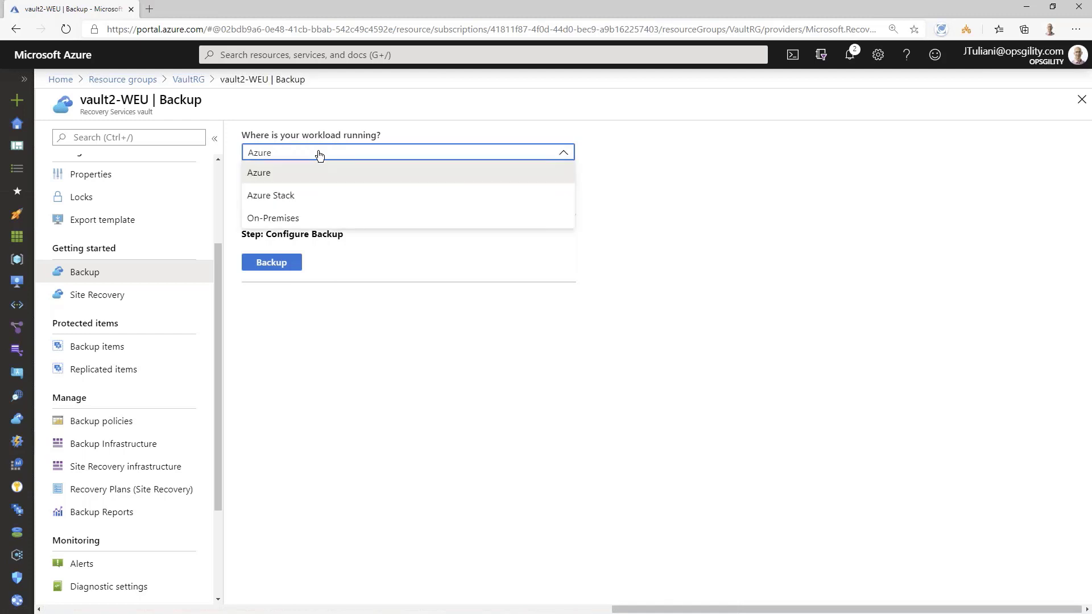
{"action": "left_click", "coordinate": [316, 173]}
{"action": "left_click", "coordinate": [307, 195]}
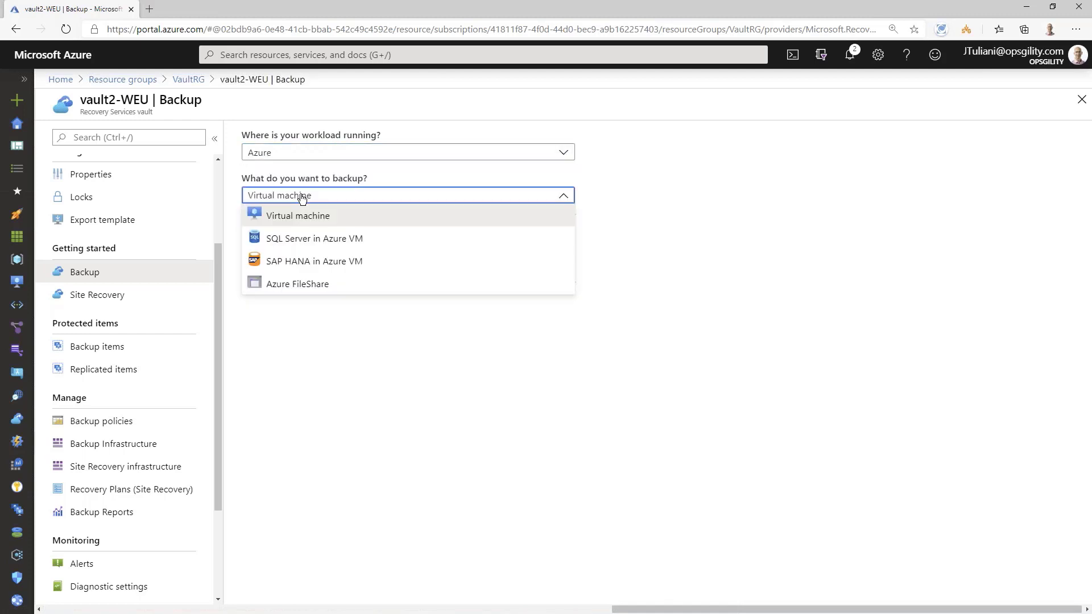
{"action": "left_click", "coordinate": [304, 210]}
{"action": "left_click", "coordinate": [272, 261]}
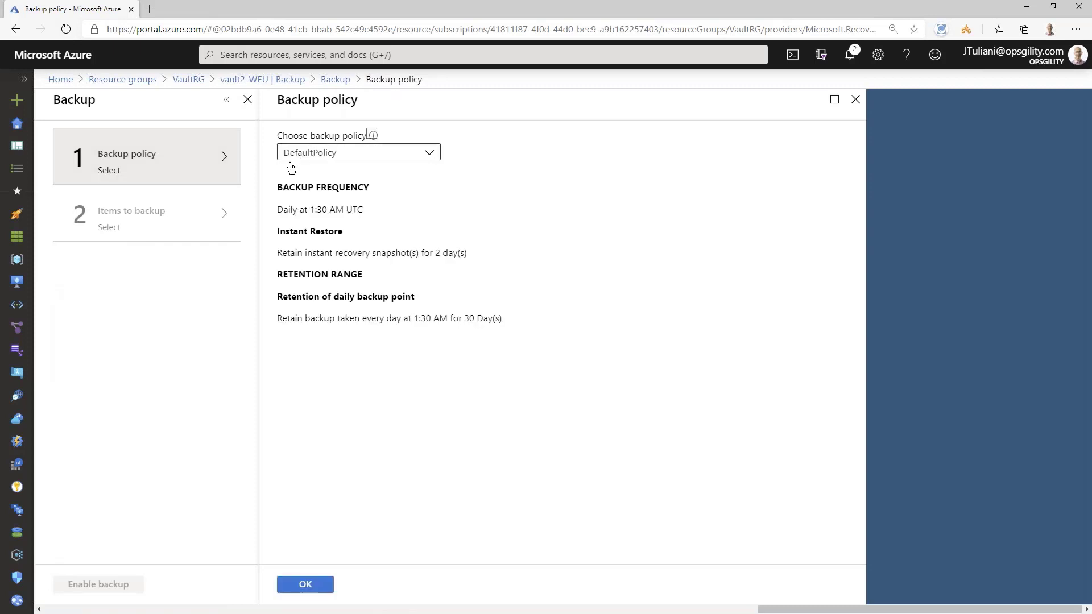
Step: Accept DefaultPolicy as the backup policy, check which virtual machines can be selected and close the setup without enabling backup
{"action": "left_click", "coordinate": [317, 584]}
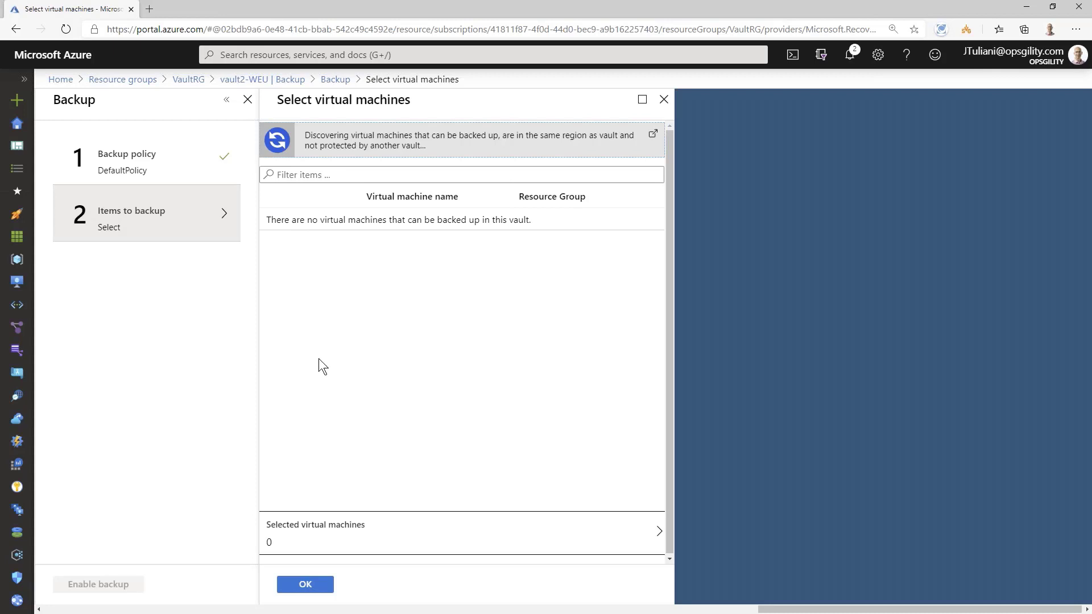
{"action": "left_click", "coordinate": [347, 292]}
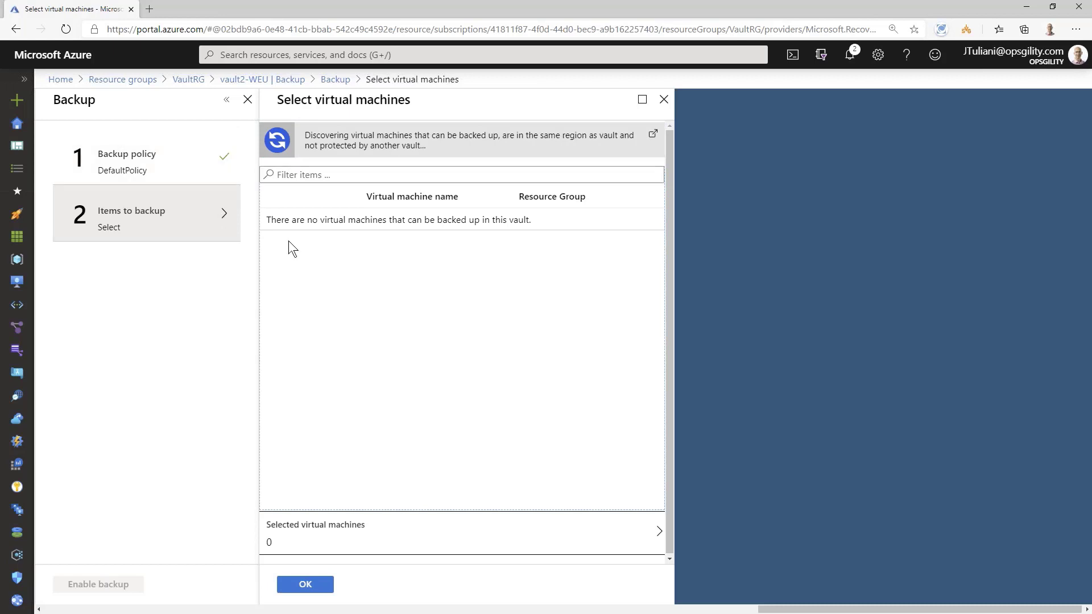
{"action": "left_click", "coordinate": [663, 100]}
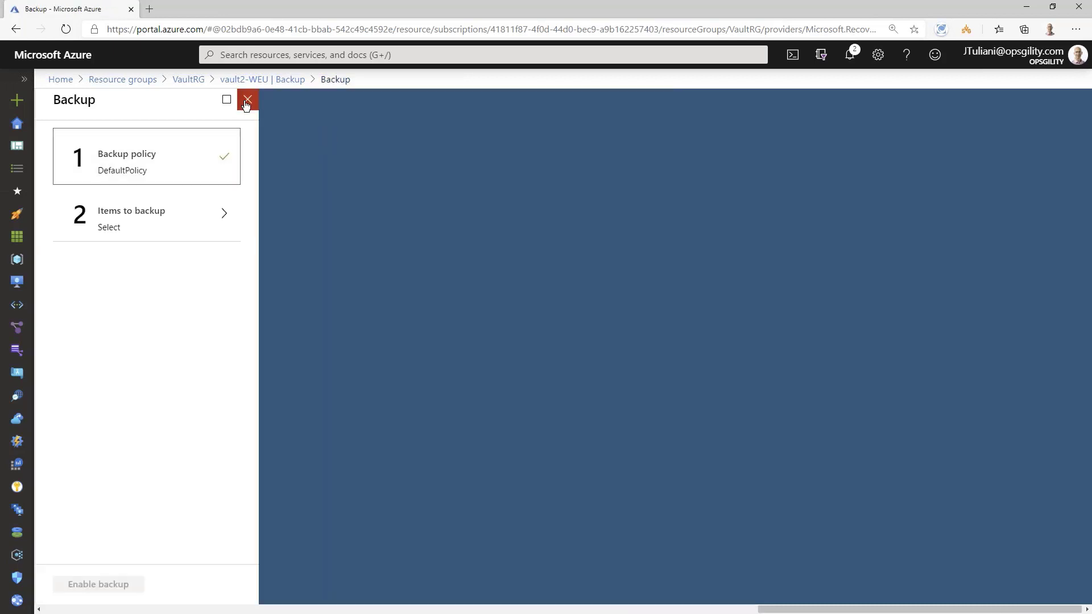
{"action": "left_click", "coordinate": [246, 100]}
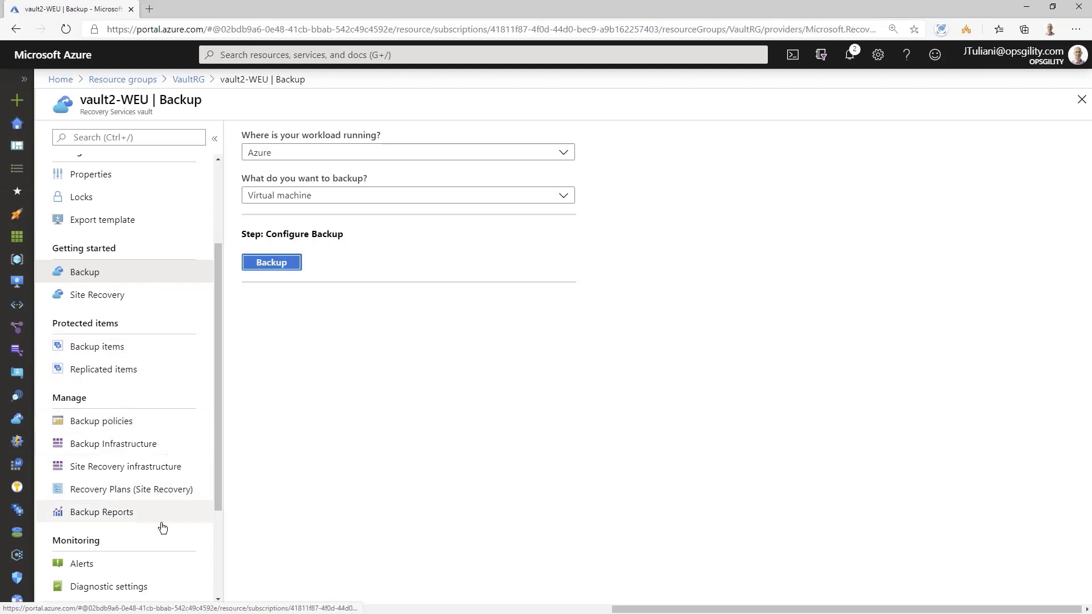
Step: Open BackupPolicy1 from the vault's backup policies, review its editable schedule, frequency and retention settings, and close it without changes
{"action": "left_click", "coordinate": [92, 423]}
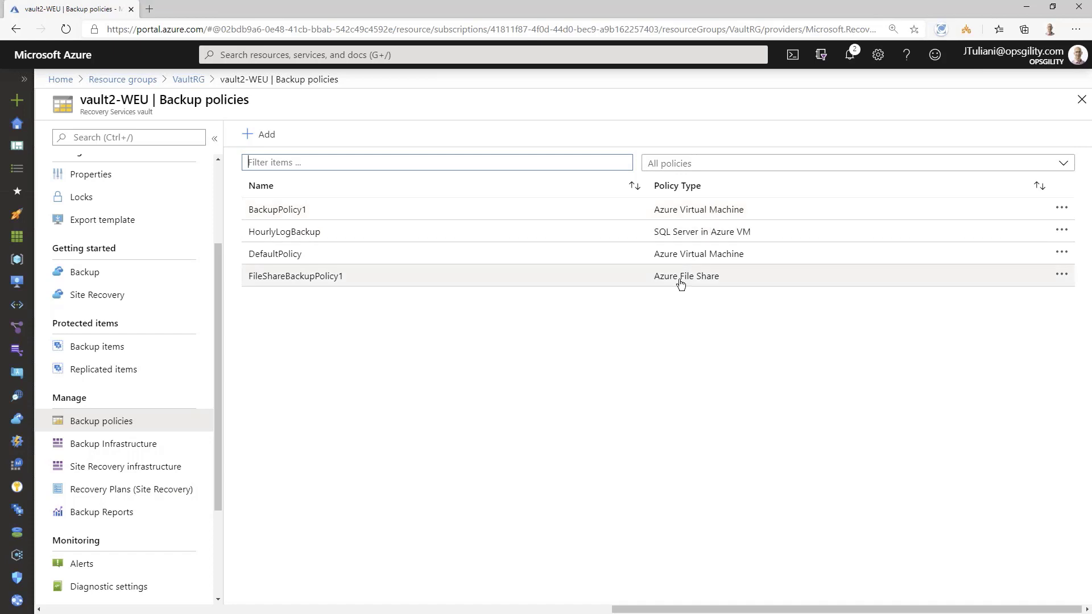
{"action": "left_click", "coordinate": [288, 212]}
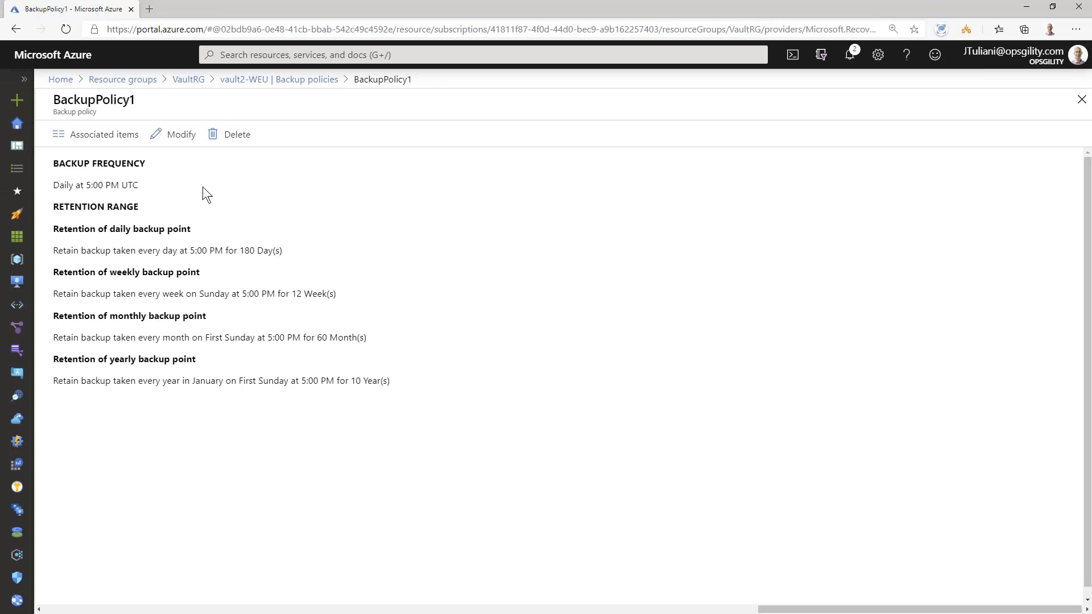
{"action": "left_click", "coordinate": [178, 134]}
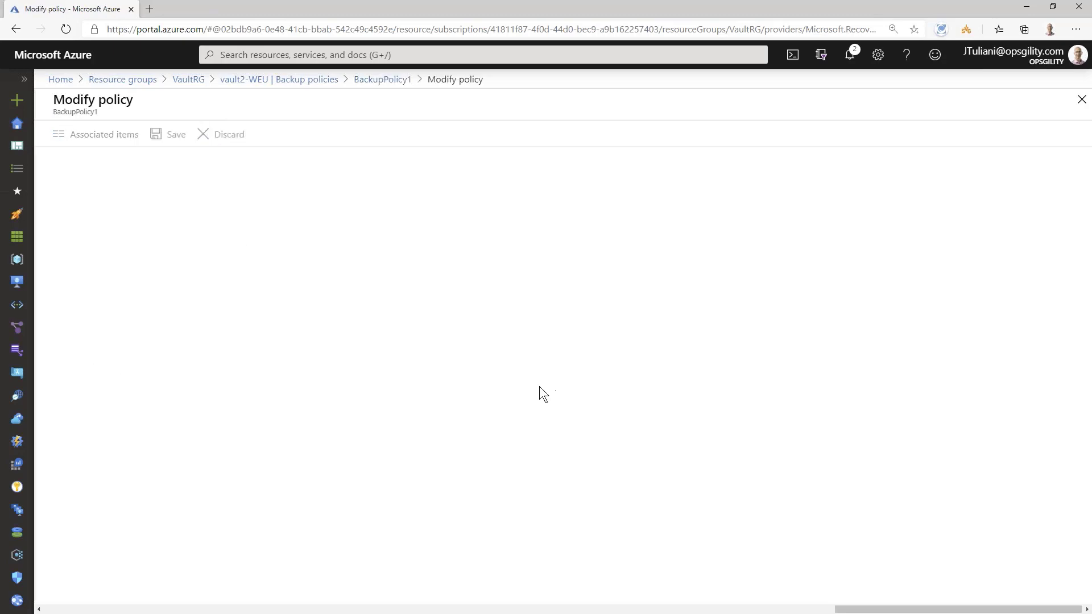
{"action": "scroll", "coordinate": [273, 365], "scroll_direction": "down", "scroll_amount": 5}
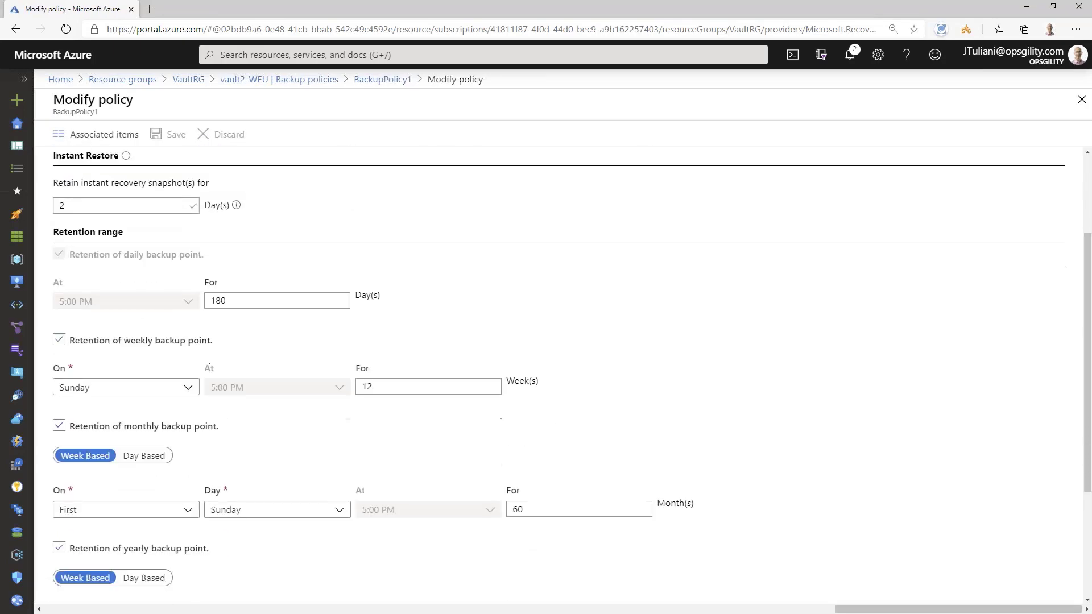
{"action": "scroll", "coordinate": [275, 375], "scroll_direction": "up", "scroll_amount": 5}
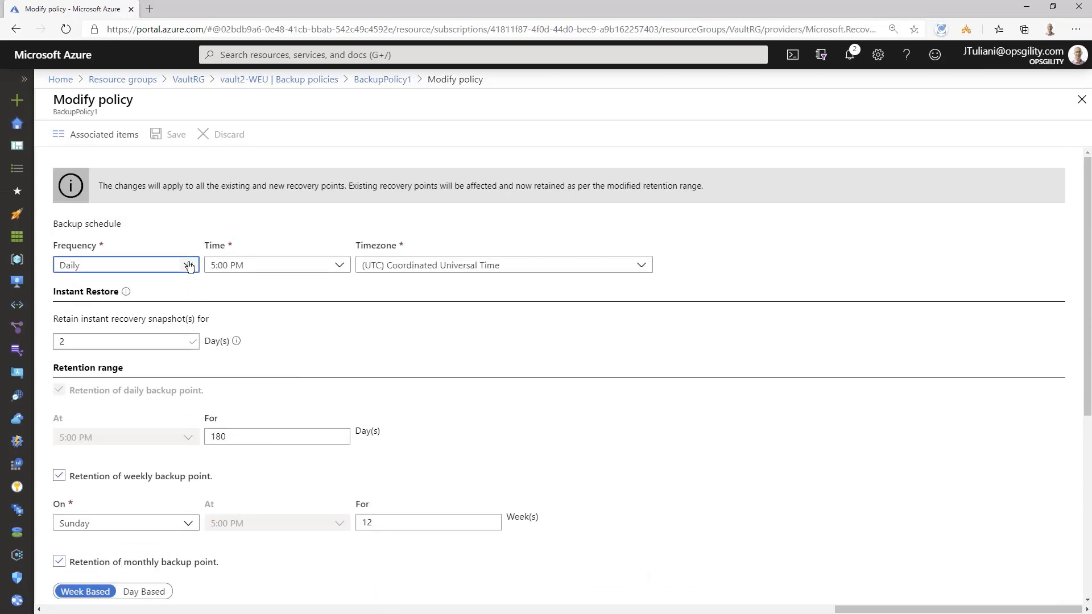
{"action": "left_click", "coordinate": [189, 266]}
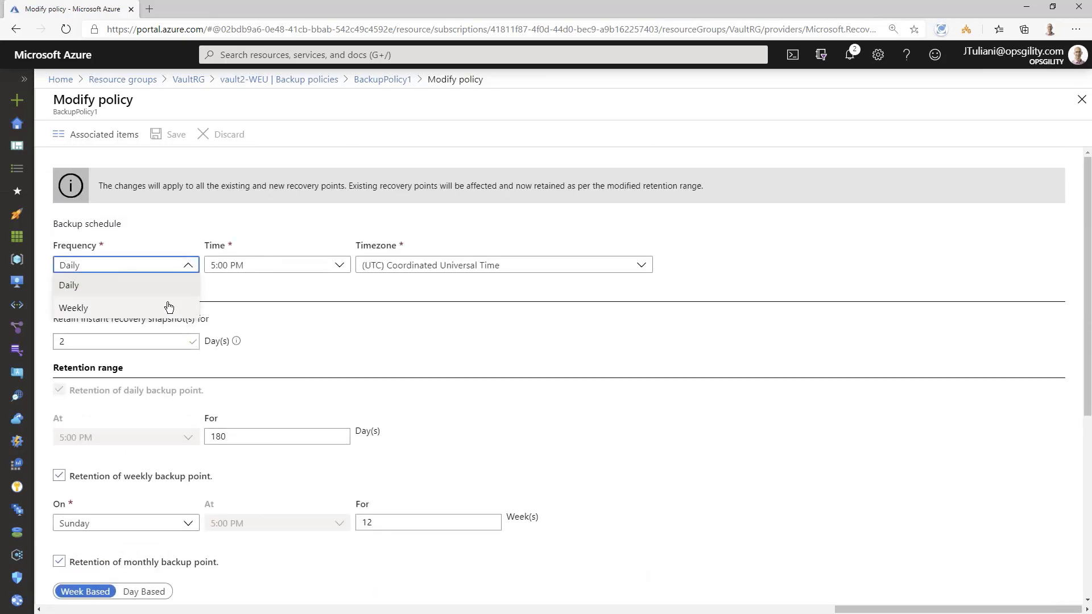
{"action": "left_click", "coordinate": [356, 293]}
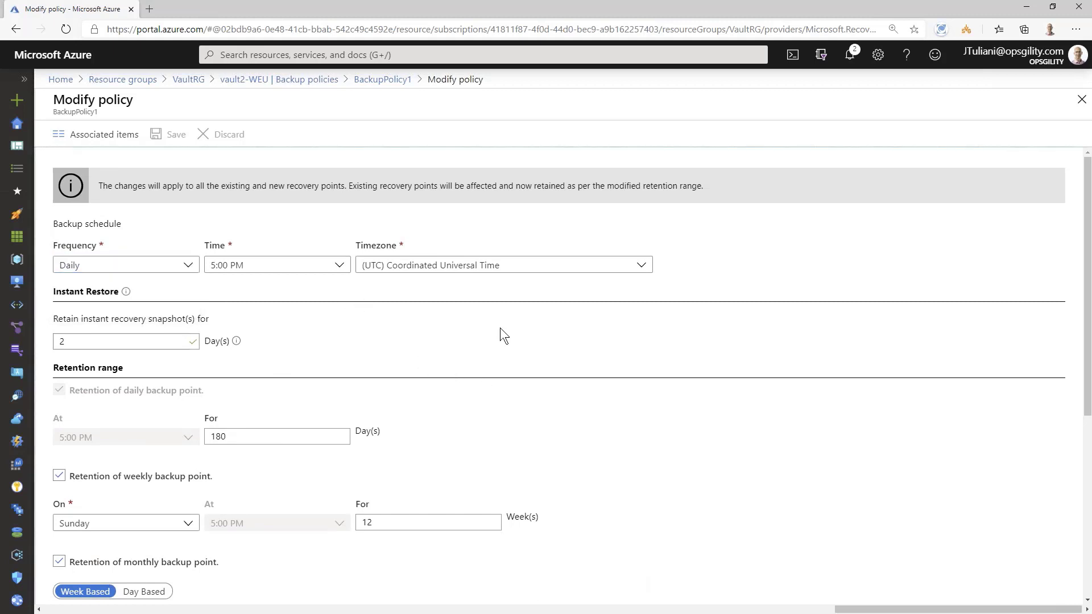
{"action": "left_click", "coordinate": [1082, 100]}
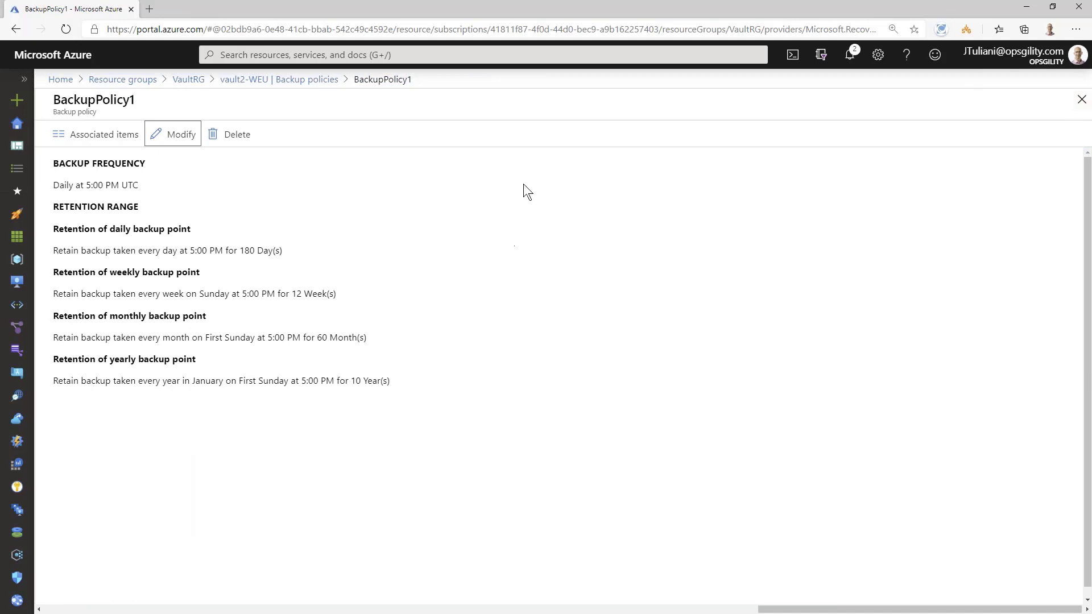
{"action": "left_click", "coordinate": [1081, 101]}
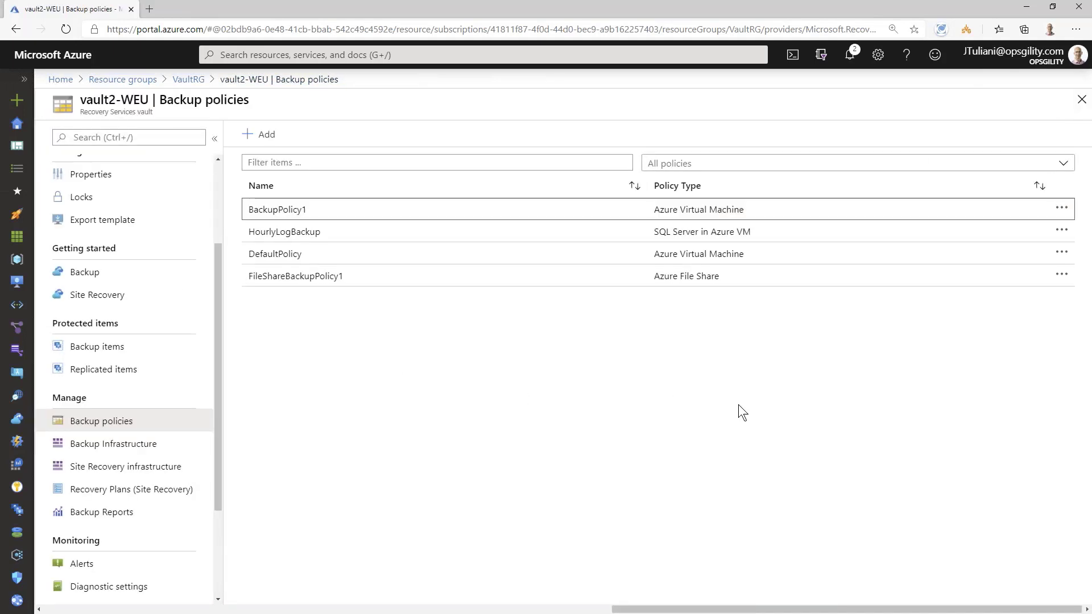
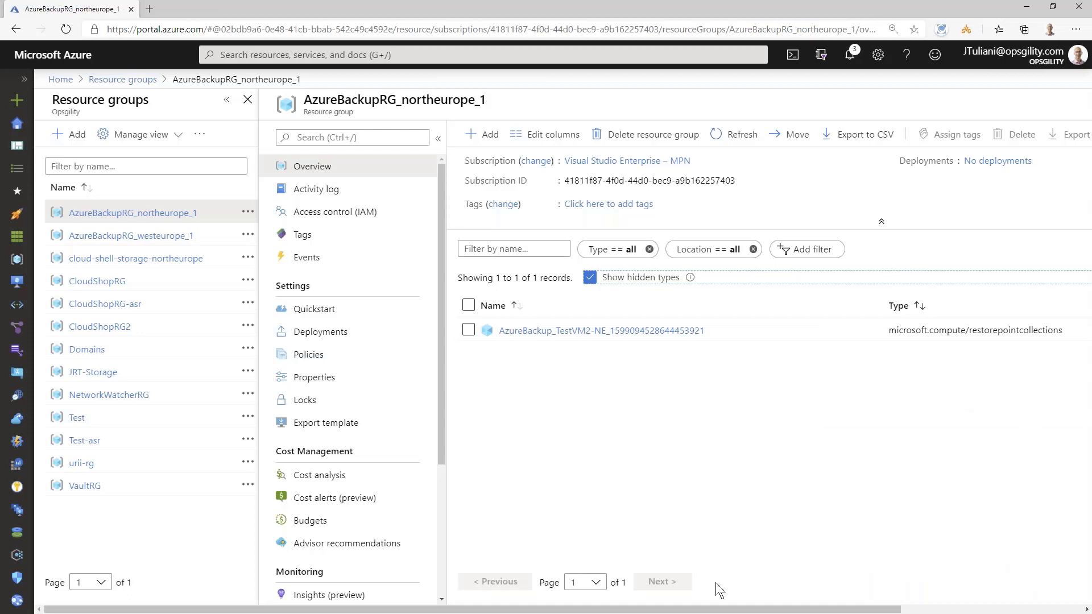
Step: Open the CloudShopIP public IP address in the CloudShopRG2 resource group and copy its IP address
{"action": "left_click", "coordinate": [95, 328]}
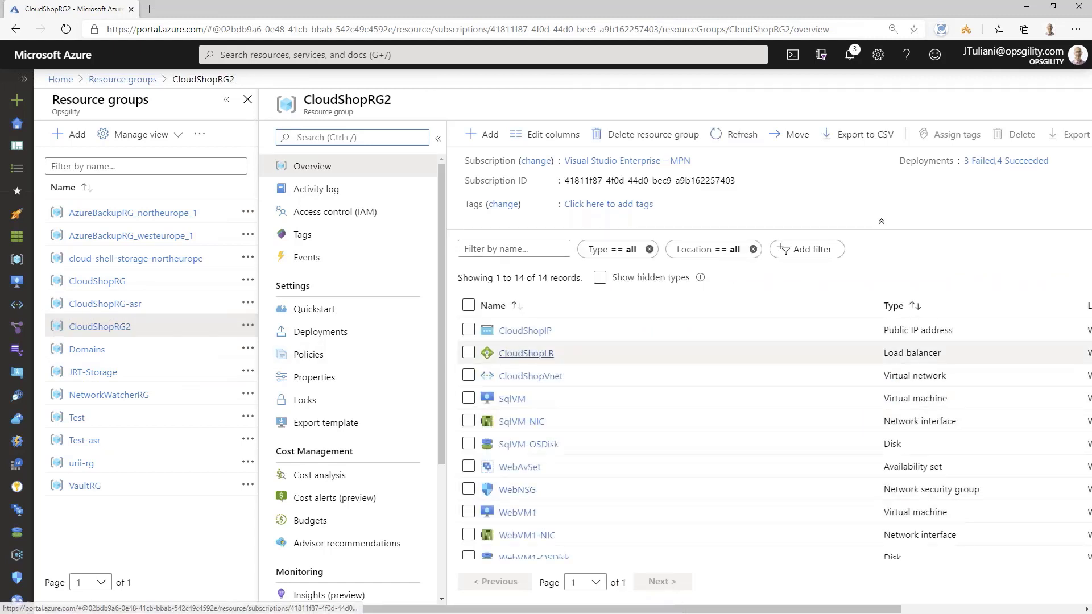
{"action": "left_click", "coordinate": [524, 333]}
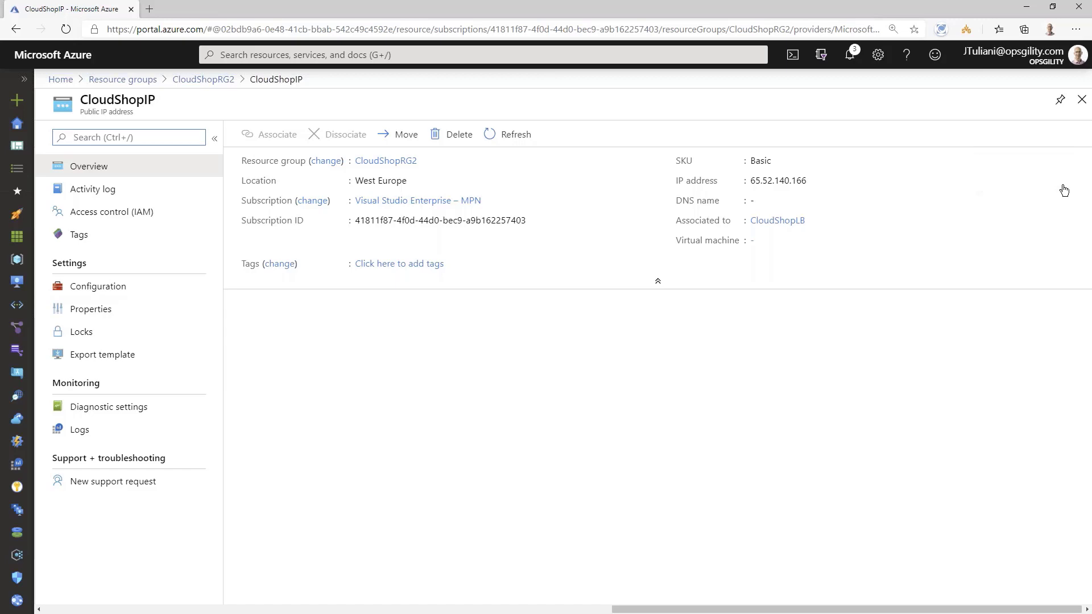
{"action": "left_click", "coordinate": [1069, 182]}
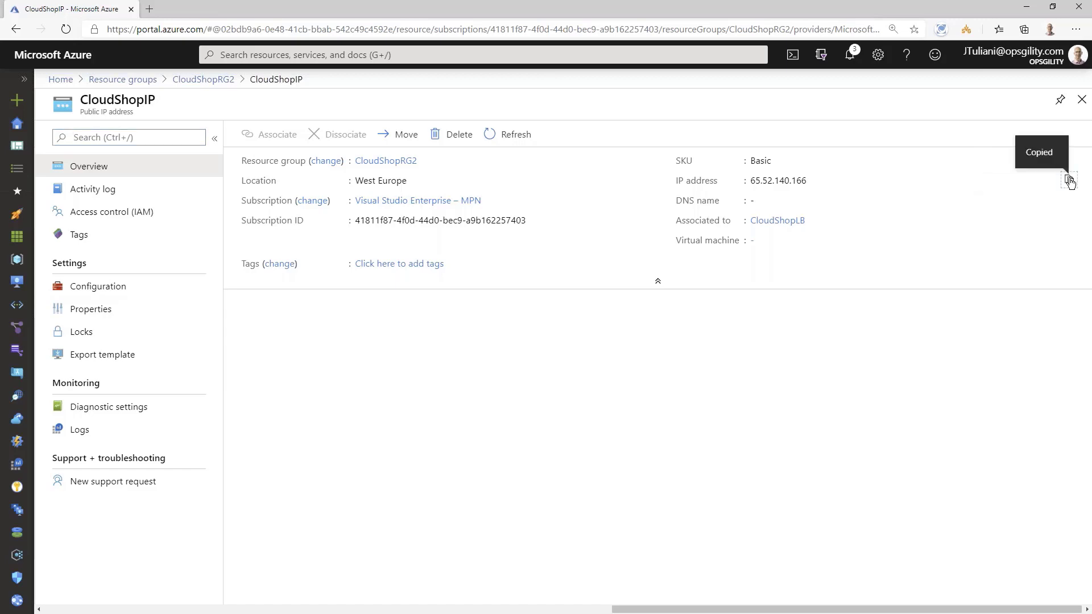
Step: Load the Cloud Shop website in a new browser tab using the copied IP address
{"action": "left_click", "coordinate": [153, 7]}
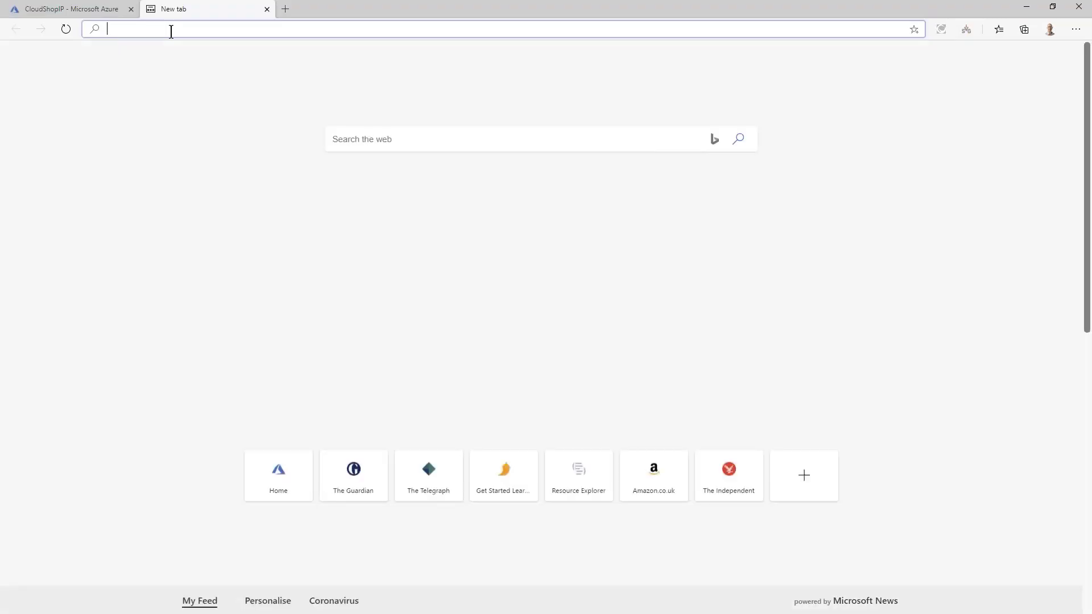
{"action": "key", "text": "ctrl+v"}
{"action": "key", "text": "Return"}
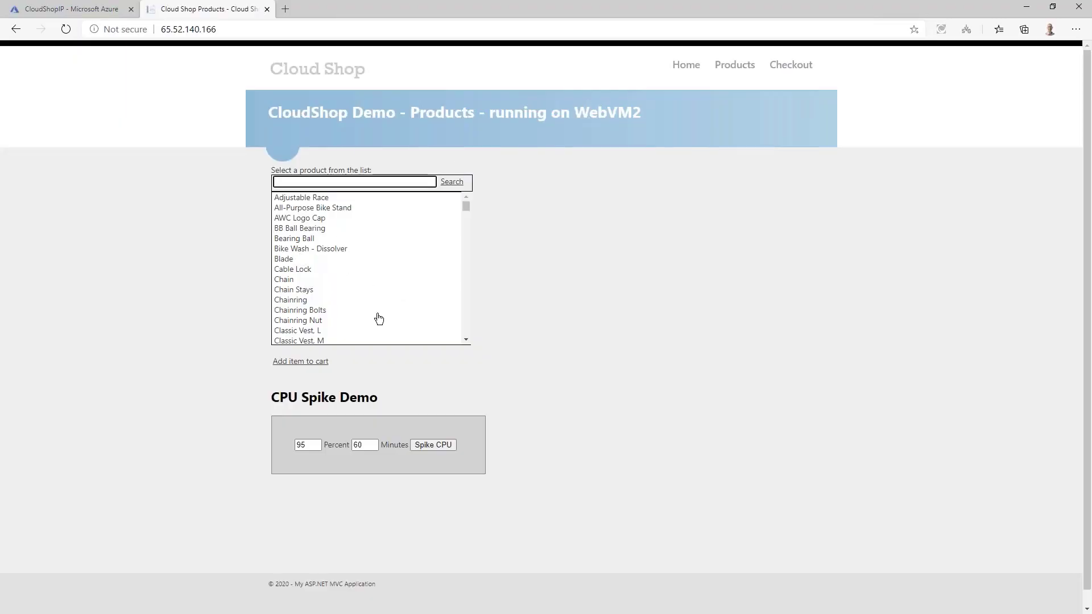
{"action": "left_click", "coordinate": [144, 233]}
Step: Return to the Azure portal and open the Site Recovery page of the vault1-NEU Recovery Services vault in VaultRG
{"action": "left_click", "coordinate": [93, 10]}
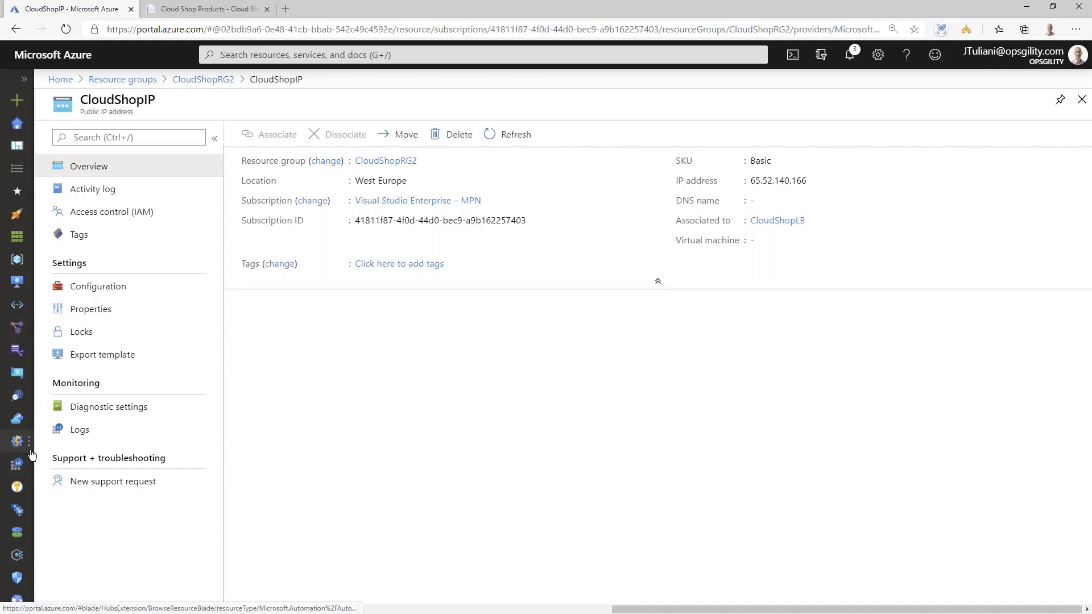
{"action": "left_click", "coordinate": [17, 259]}
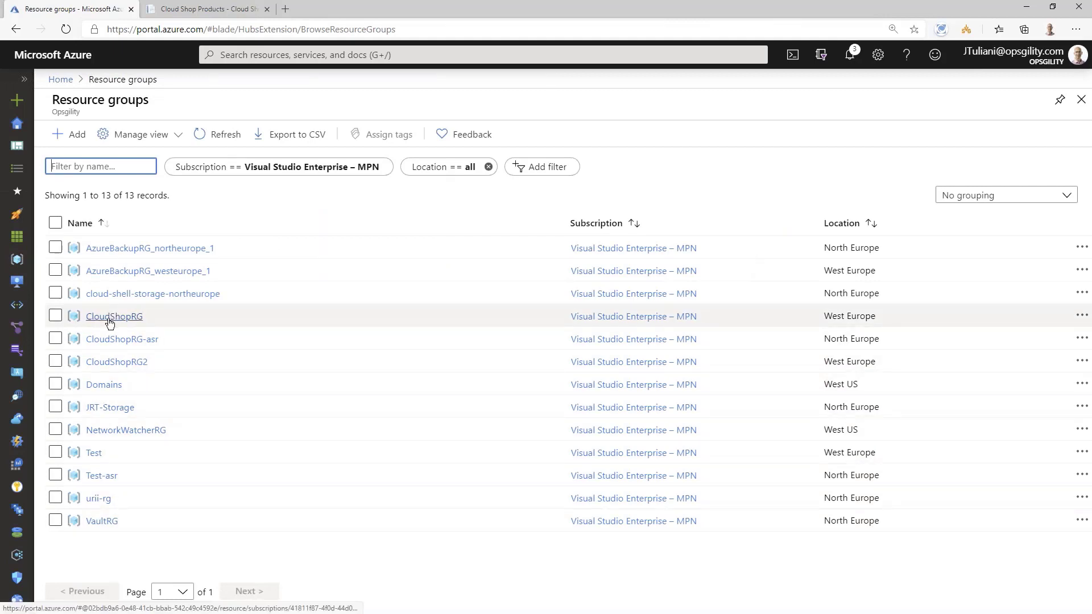
{"action": "left_click", "coordinate": [101, 521]}
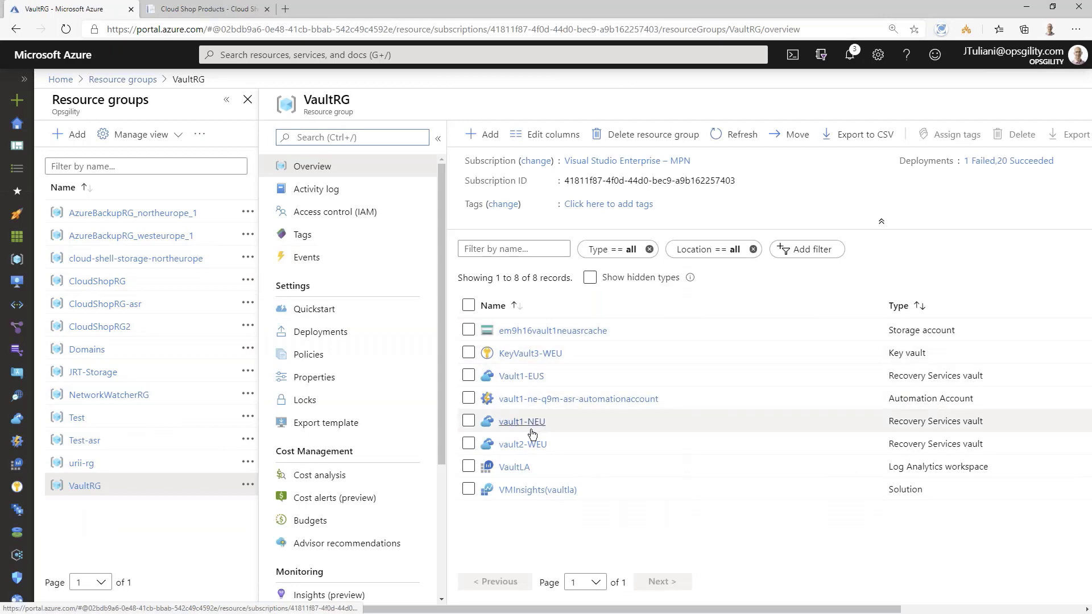
{"action": "left_click", "coordinate": [524, 422]}
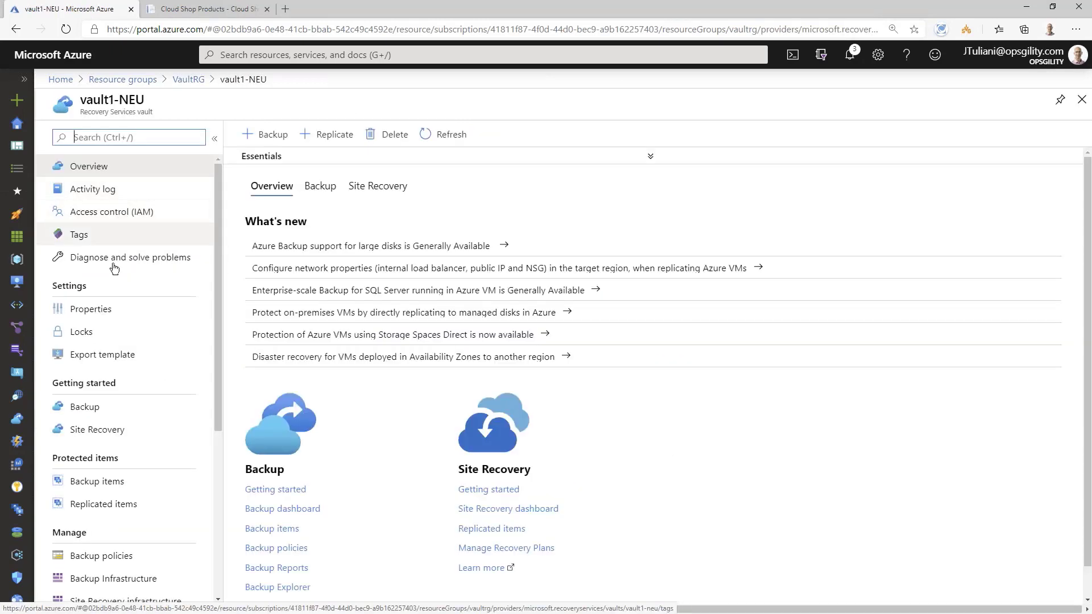
{"action": "left_click", "coordinate": [81, 431]}
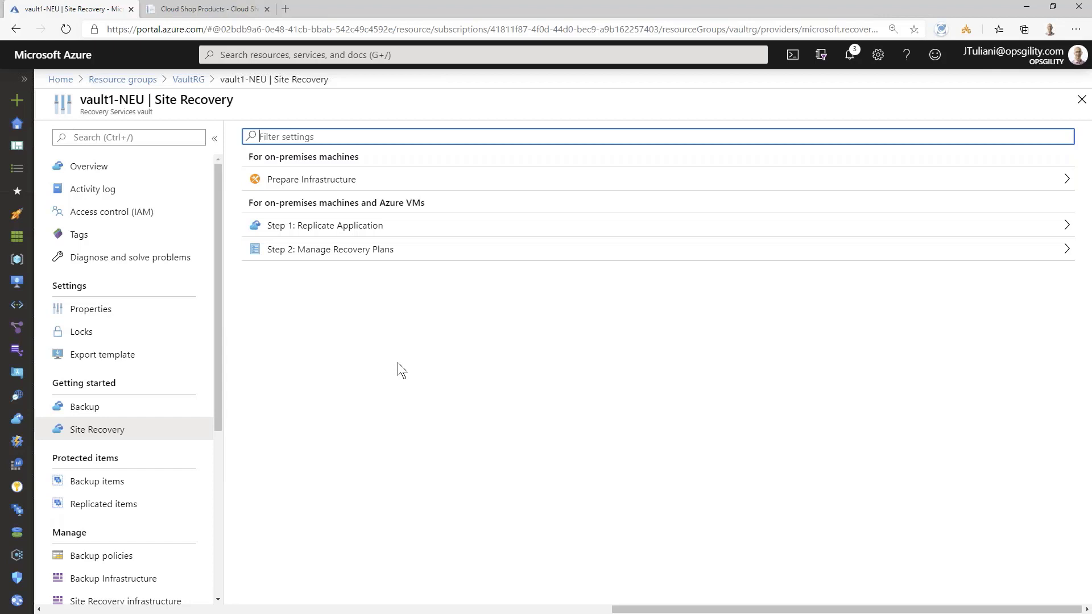
{"action": "left_click", "coordinate": [93, 435]}
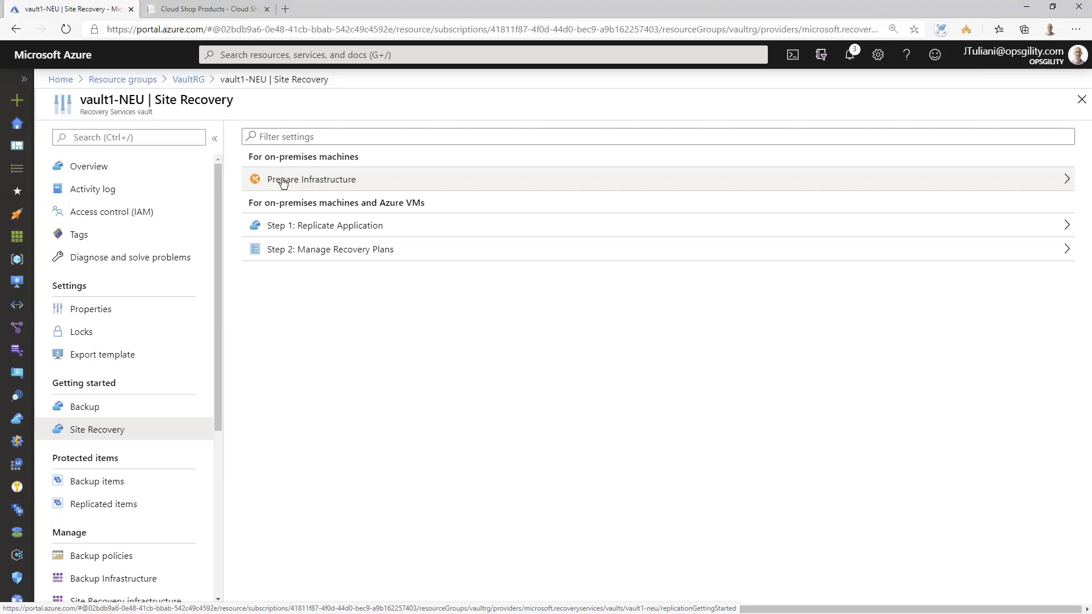
Step: Start replicating an application from Azure in West Europe, using the Resource Manager model, Visual Studio Enterprise – MPN subscription and CloudShopRG2 as the source
{"action": "left_click", "coordinate": [336, 227]}
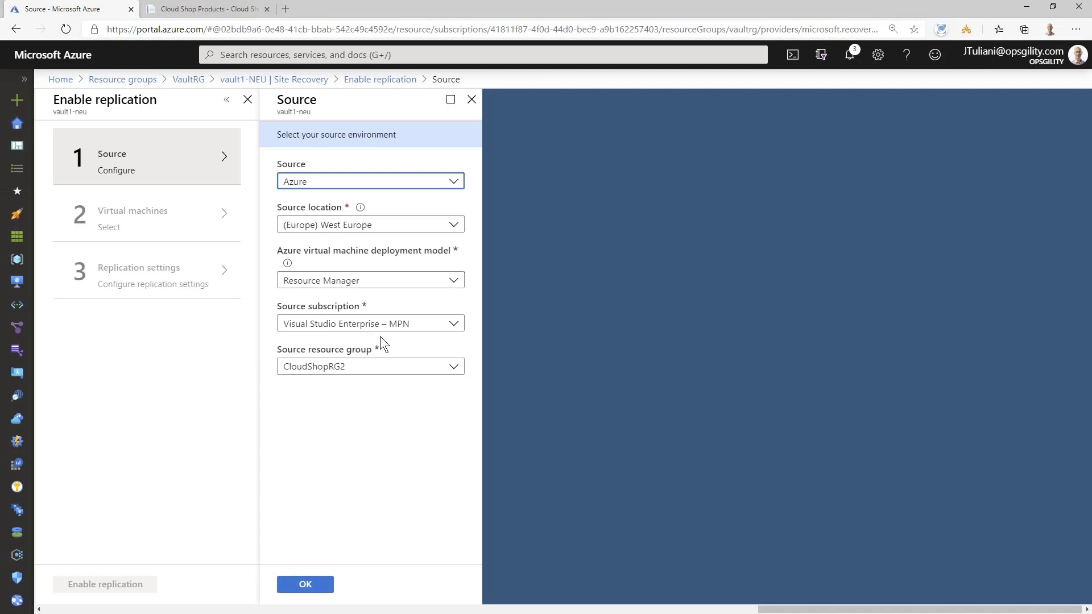
{"action": "left_click", "coordinate": [387, 281]}
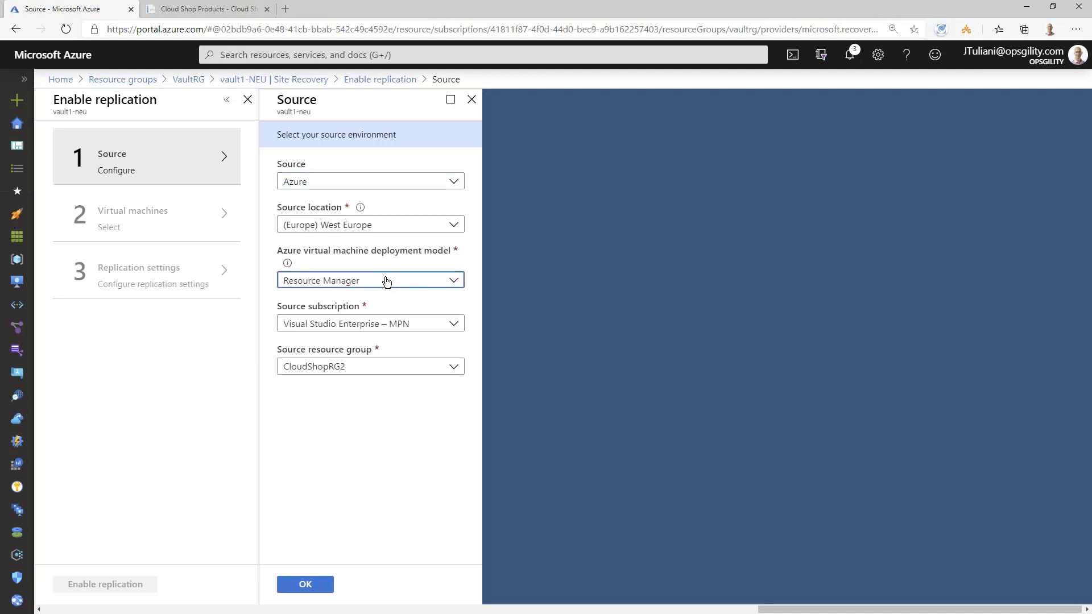
{"action": "left_click", "coordinate": [387, 281]}
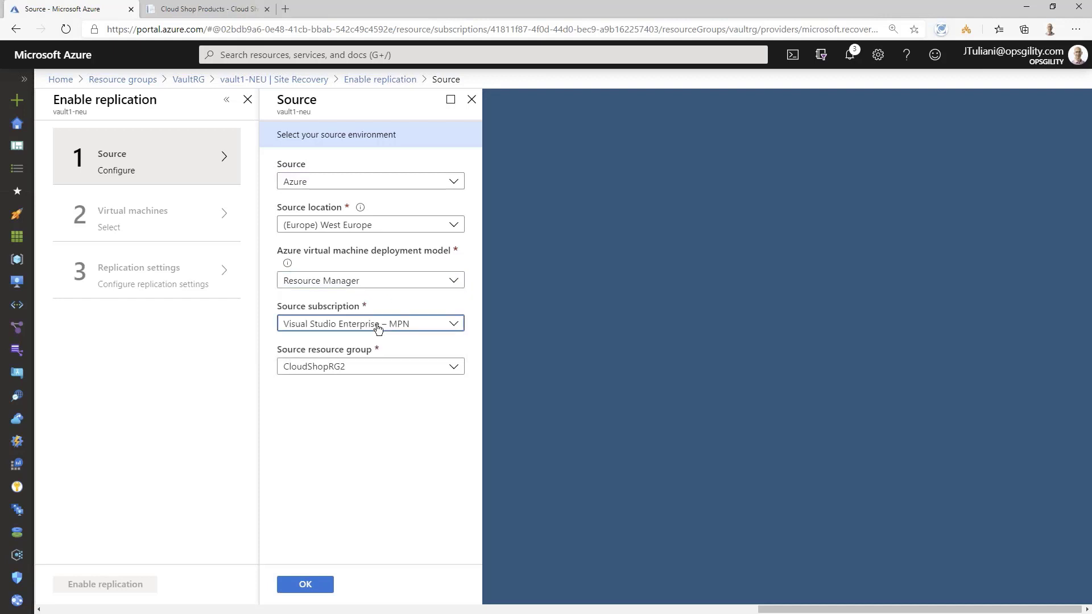
{"action": "left_click", "coordinate": [446, 324]}
{"action": "left_click", "coordinate": [432, 341]}
{"action": "left_click", "coordinate": [334, 417]}
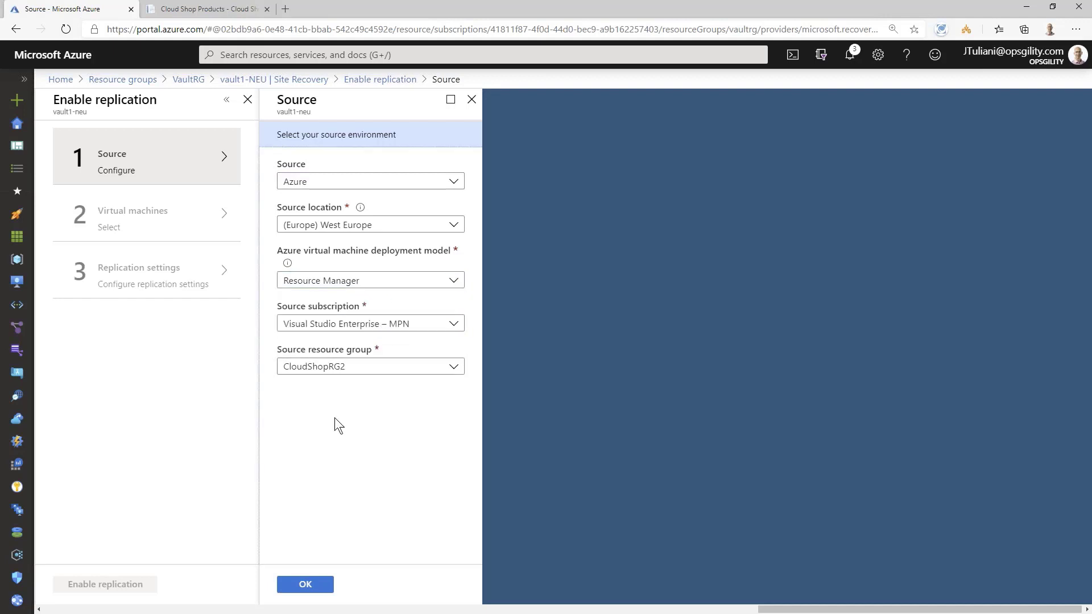
{"action": "left_click", "coordinate": [359, 370]}
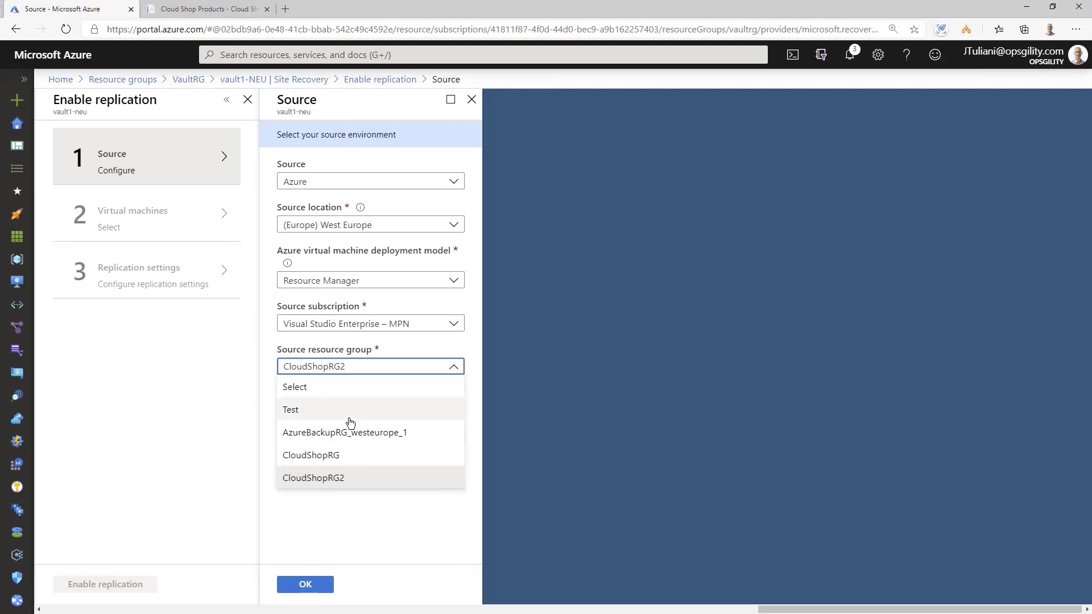
{"action": "left_click", "coordinate": [328, 481]}
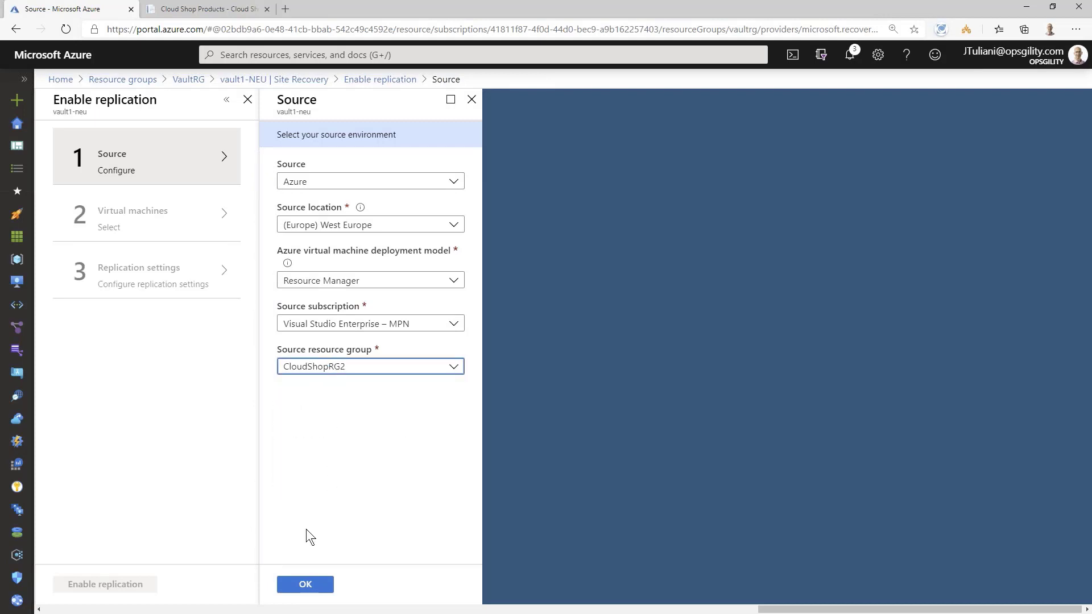
{"action": "left_click", "coordinate": [305, 584]}
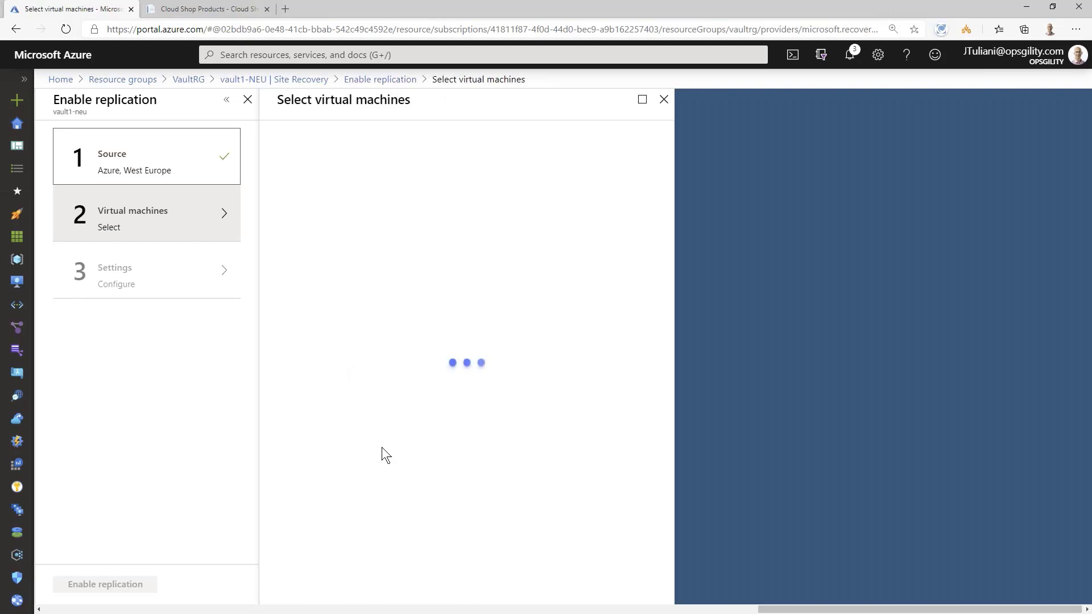
Step: Choose SqlVM, WebVM1 and WebVM2 as the virtual machines to replicate and confirm the selection
{"action": "left_click", "coordinate": [289, 236]}
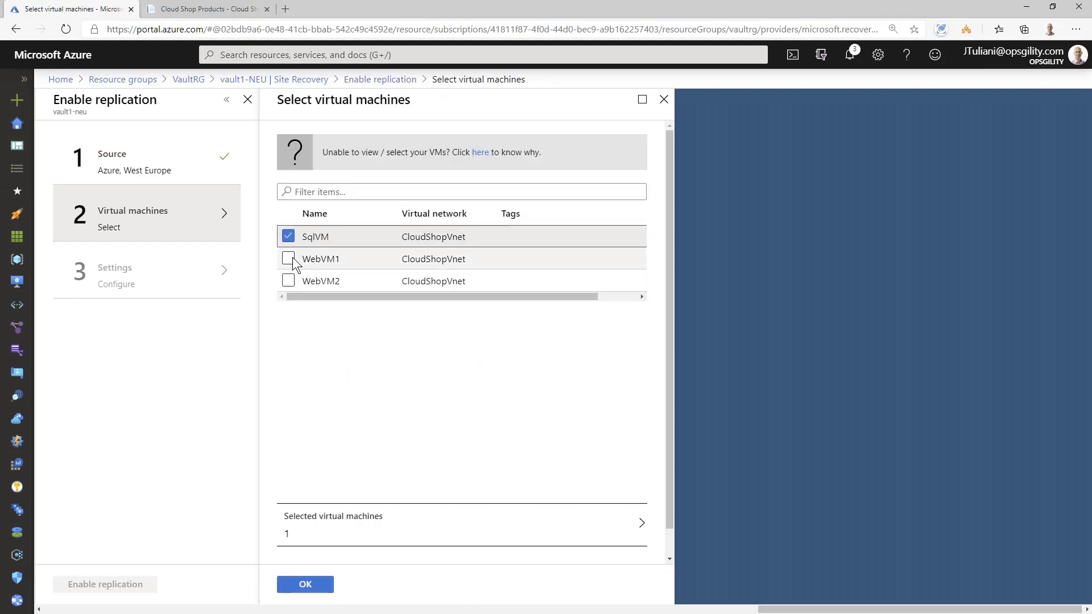
{"action": "left_click", "coordinate": [289, 258]}
{"action": "left_click", "coordinate": [288, 280]}
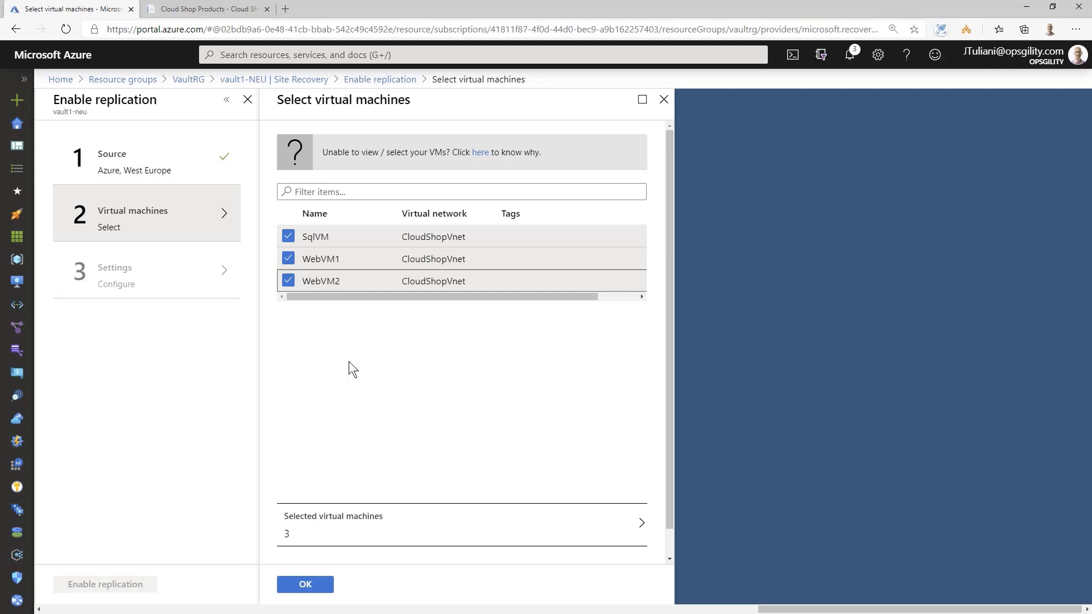
{"action": "left_click", "coordinate": [305, 584]}
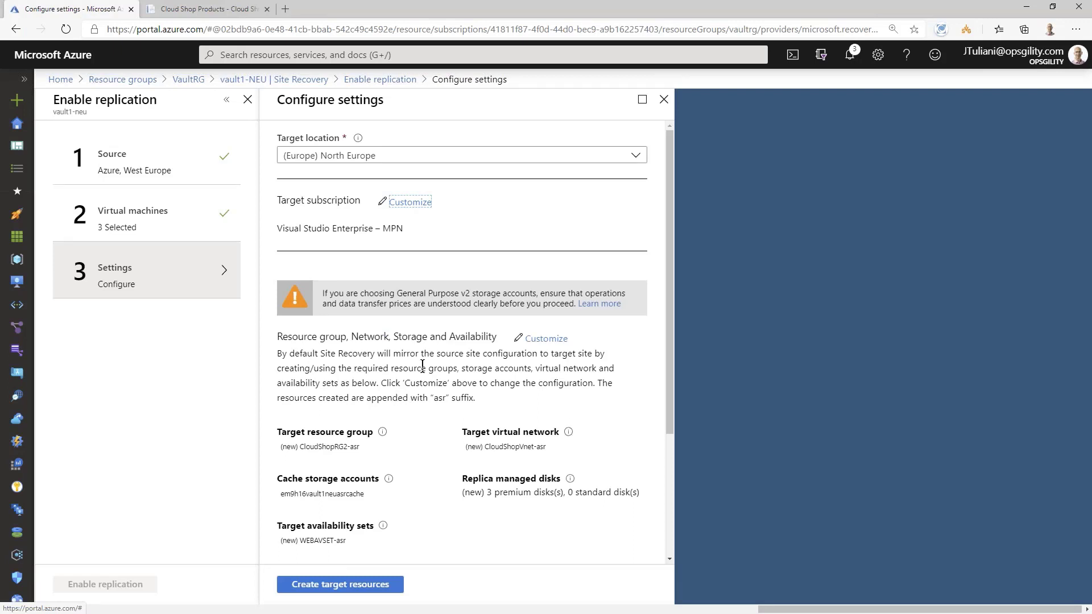
Step: Review the target subscription customization for the replication and close it without changes
{"action": "left_click", "coordinate": [406, 204]}
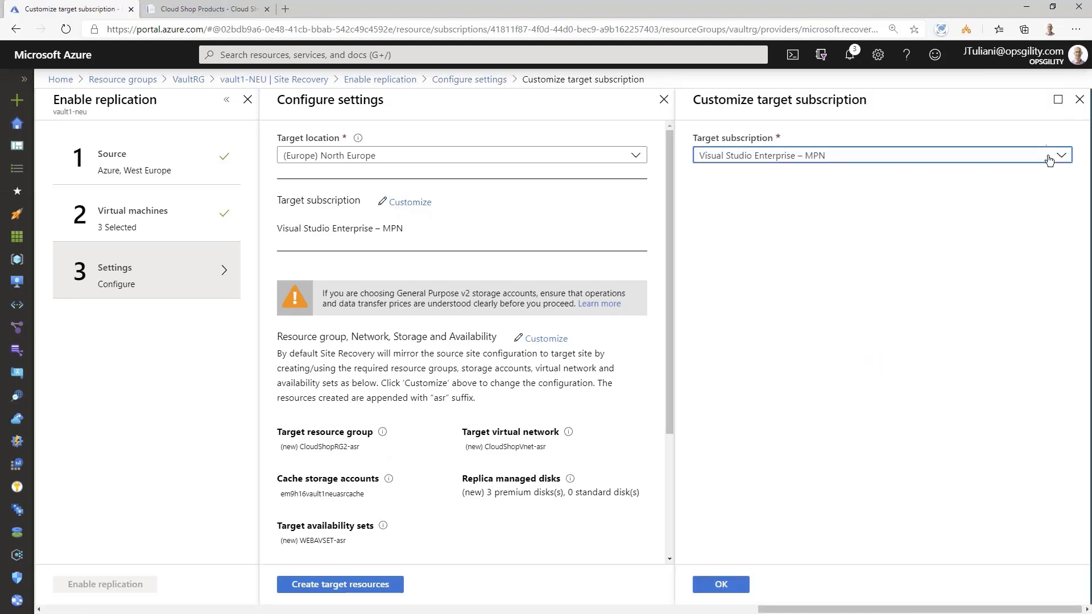
{"action": "left_click", "coordinate": [1049, 161]}
{"action": "left_click", "coordinate": [916, 171]}
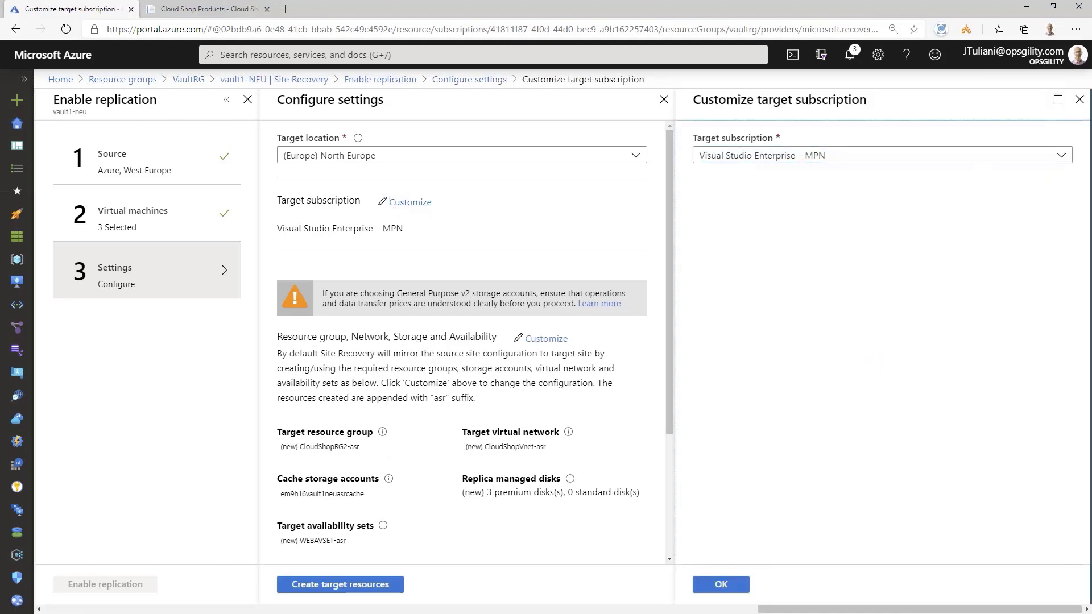
{"action": "left_click", "coordinate": [1075, 111]}
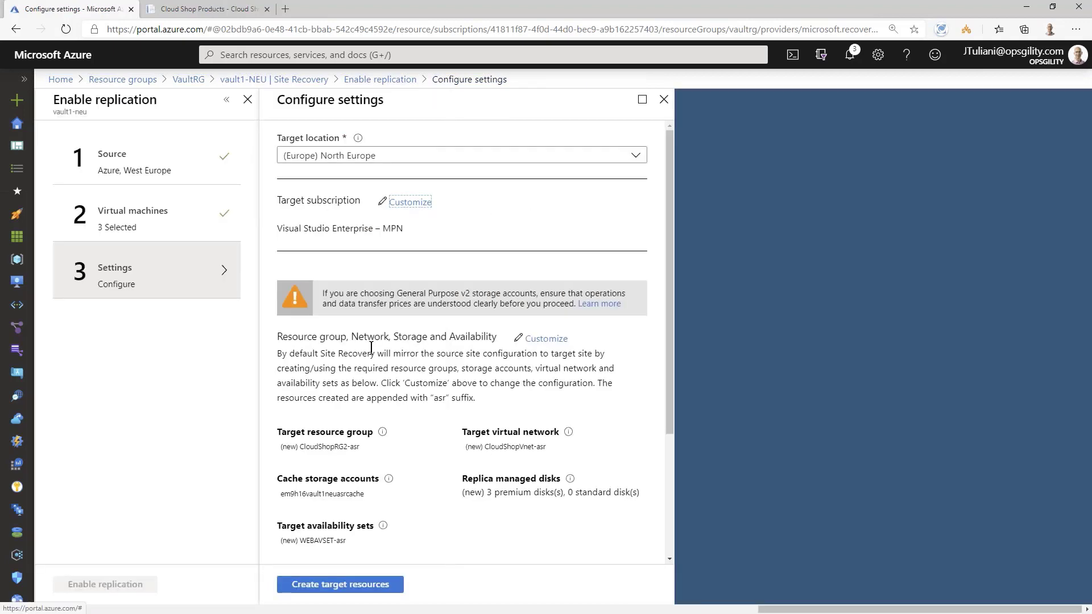
Step: Open the customization of the resource group, network, storage and availability settings and examine the available target resource groups
{"action": "left_click", "coordinate": [545, 339]}
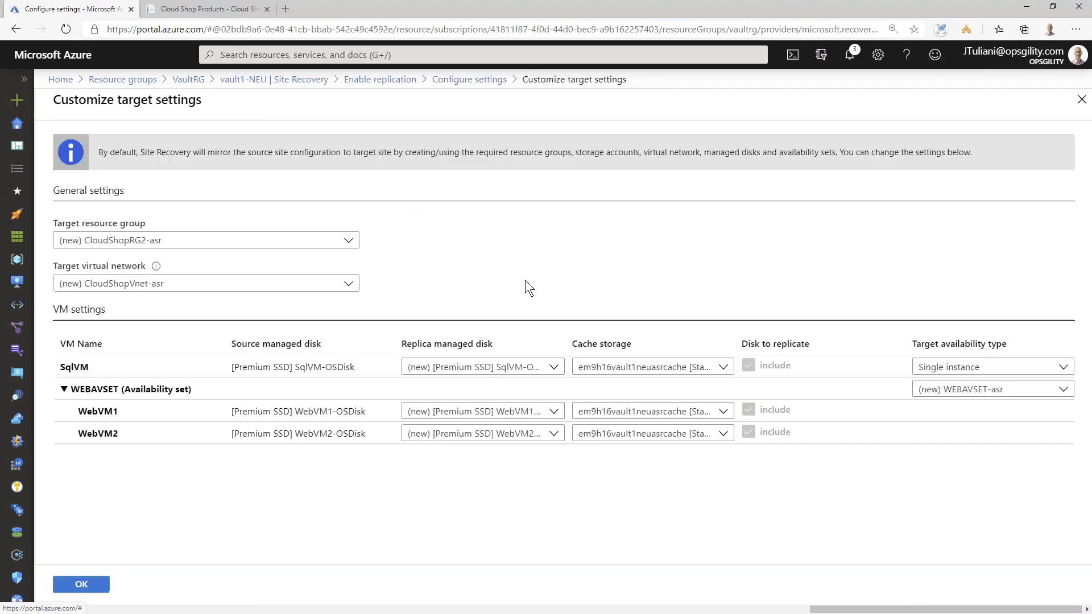
{"action": "left_click", "coordinate": [179, 246]}
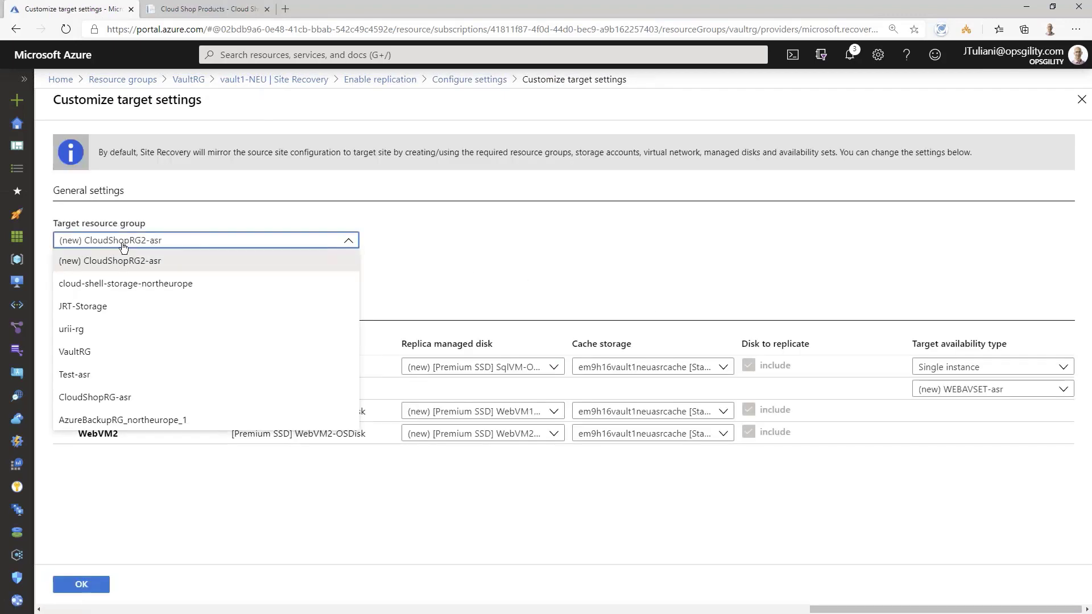
{"action": "left_click", "coordinate": [187, 246]}
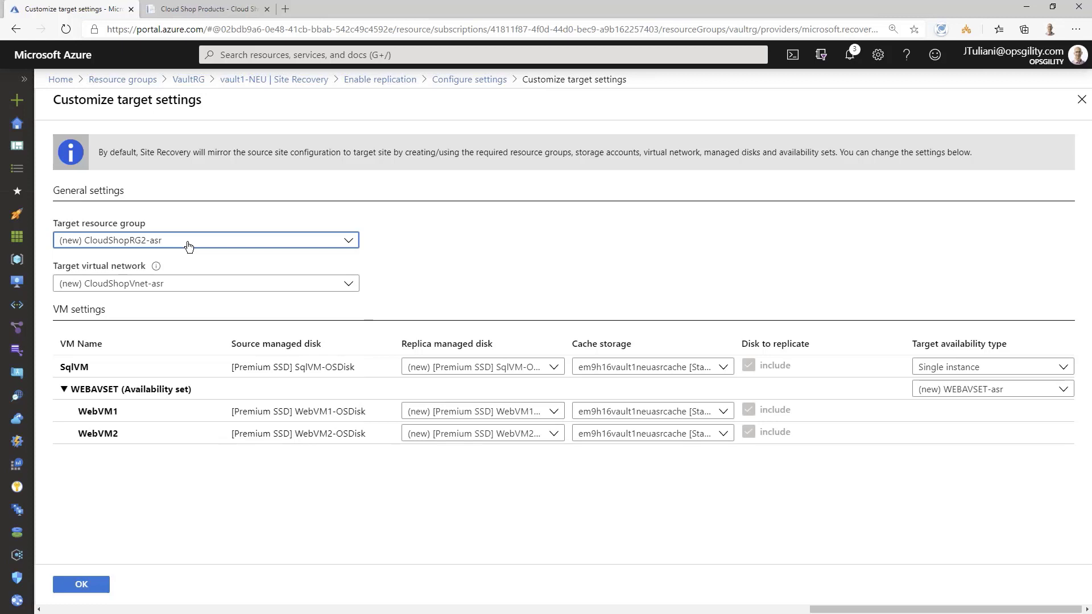
{"action": "left_click", "coordinate": [507, 236]}
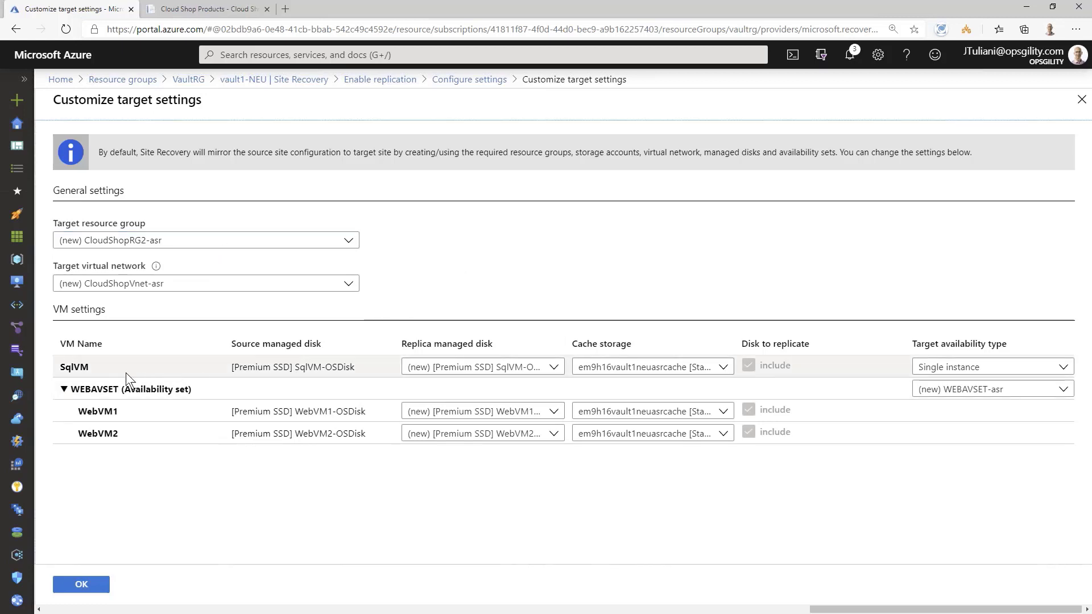
Step: Examine SqlVM's replica managed disk and cache storage options and WEBAVSET's target availability options, and close the target settings without changes
{"action": "left_click", "coordinate": [484, 369]}
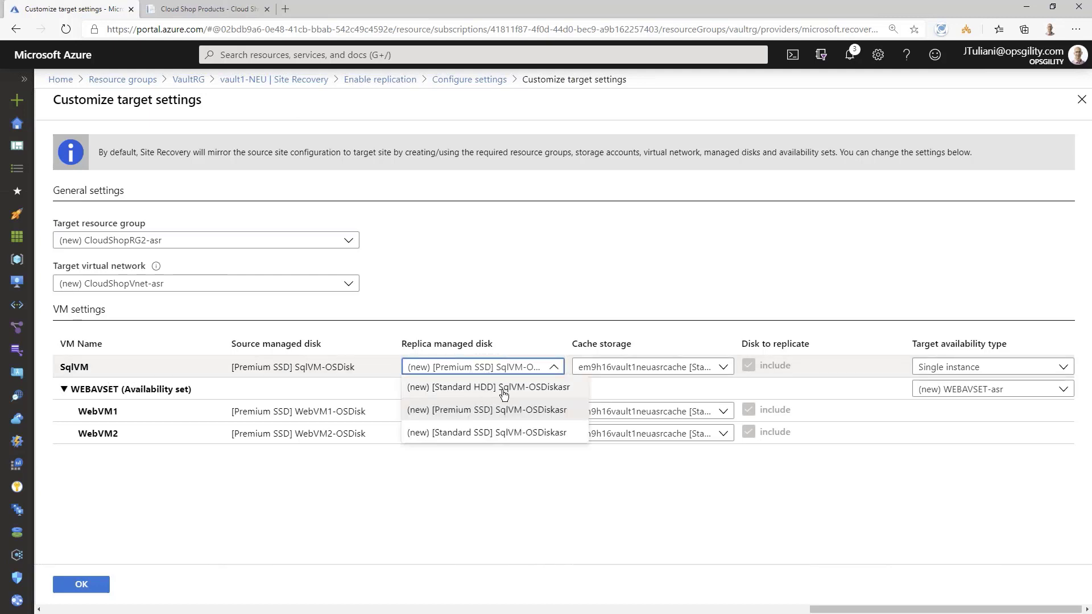
{"action": "left_click", "coordinate": [503, 480]}
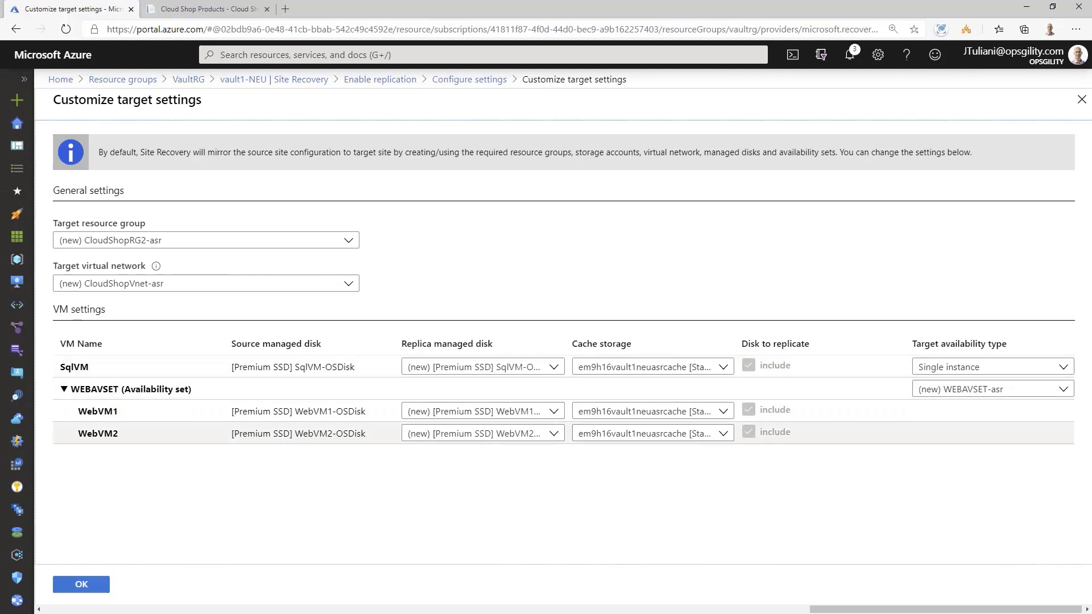
{"action": "left_click", "coordinate": [723, 369]}
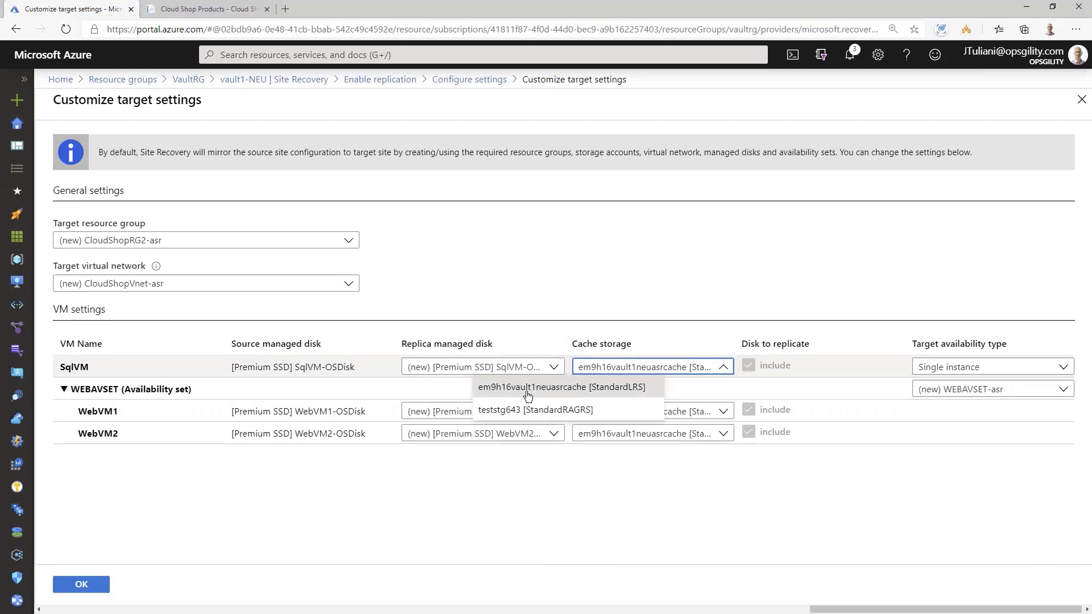
{"action": "left_click", "coordinate": [637, 499]}
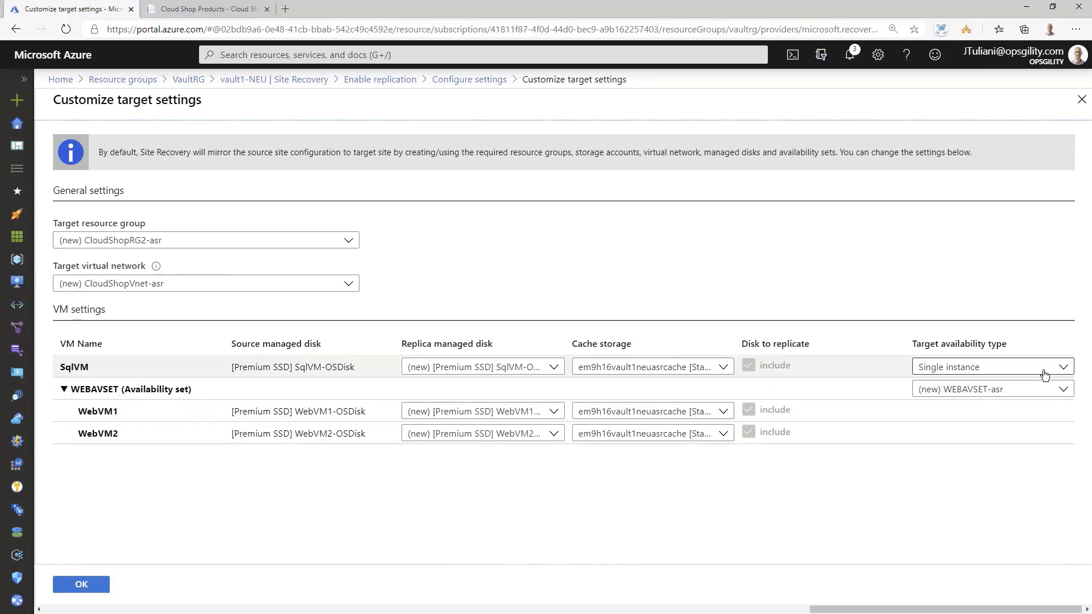
{"action": "left_click", "coordinate": [1045, 393]}
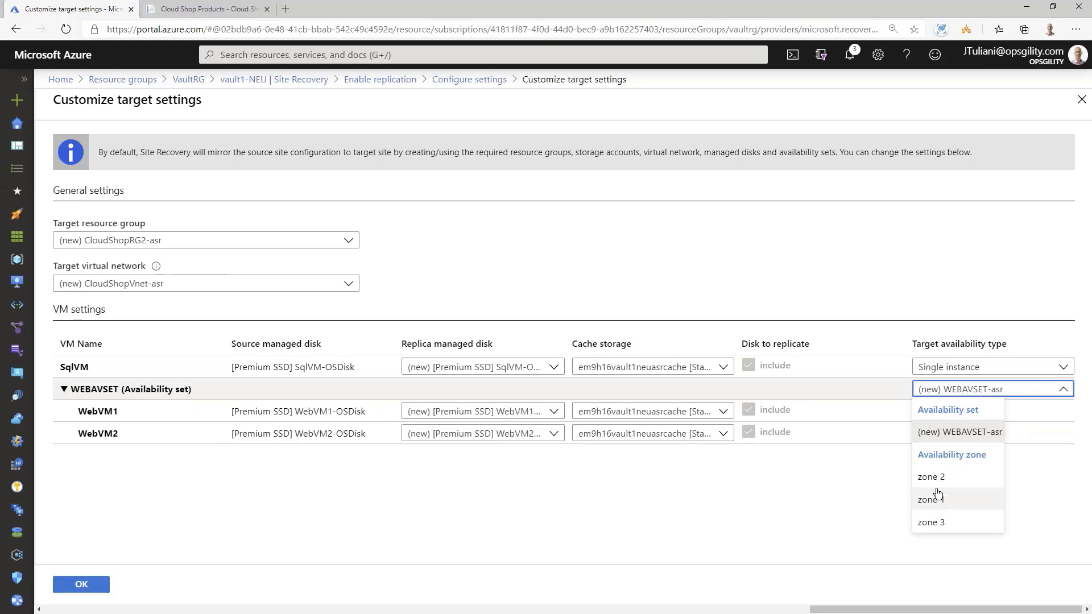
{"action": "left_click", "coordinate": [1022, 501]}
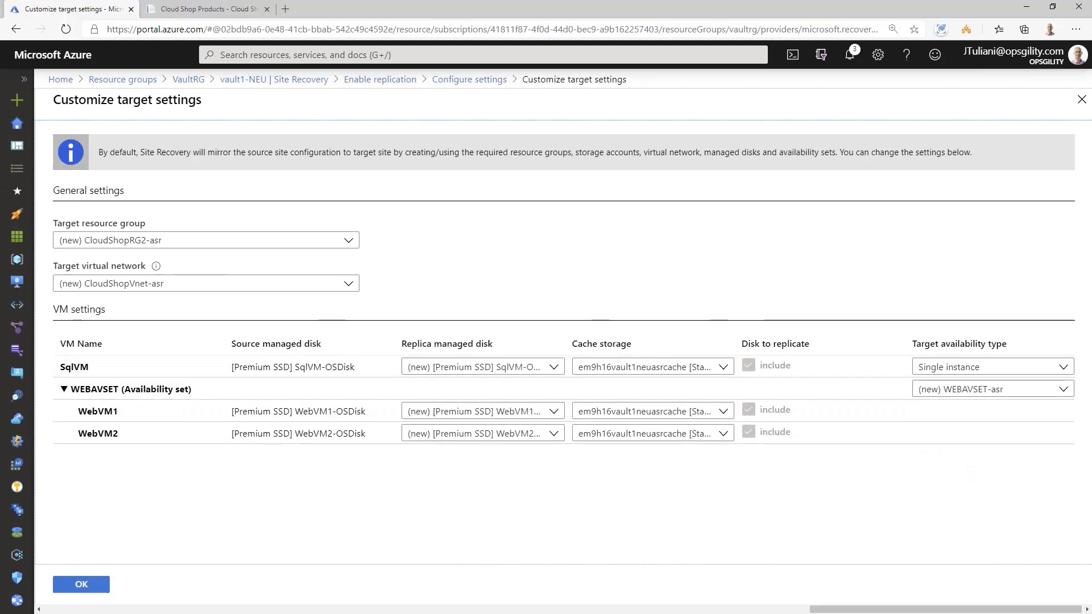
{"action": "left_click", "coordinate": [1081, 103]}
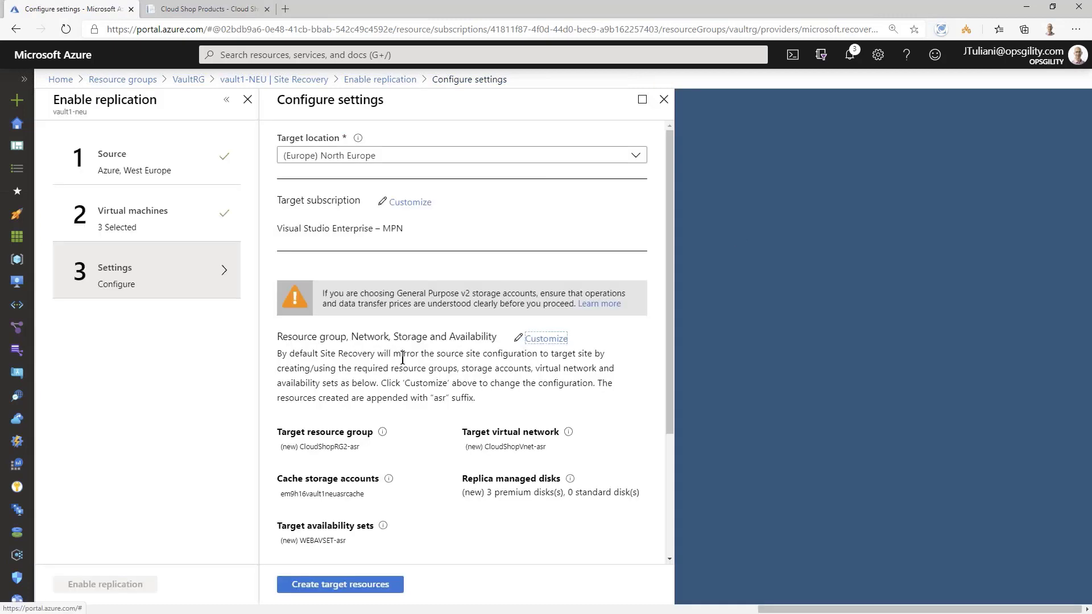
Step: Review the replication policy's retention and snapshot settings, preview enabling Multi-VM consistency, set it back to No and accept the replication settings
{"action": "scroll", "coordinate": [429, 388], "scroll_direction": "down", "scroll_amount": 3}
{"action": "scroll", "coordinate": [354, 281], "scroll_direction": "up", "scroll_amount": 2}
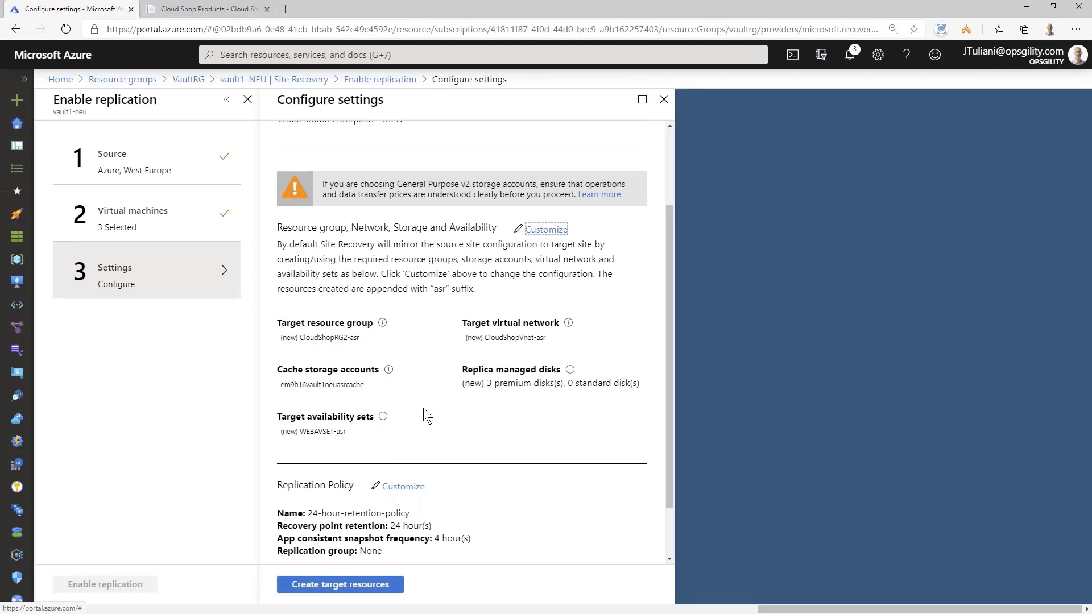
{"action": "scroll", "coordinate": [423, 408], "scroll_direction": "down", "scroll_amount": 1}
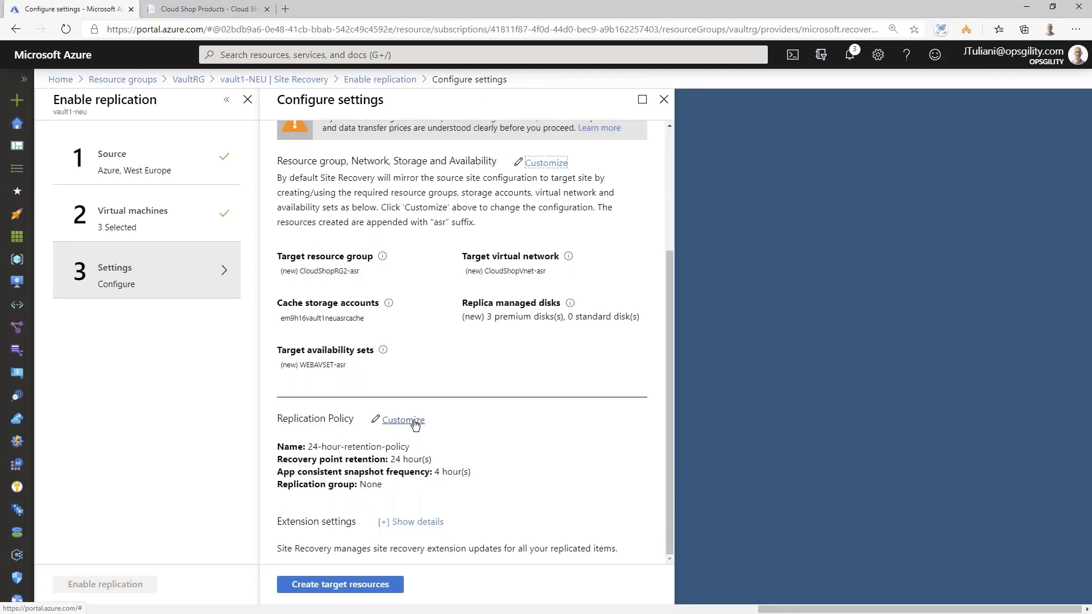
{"action": "left_click", "coordinate": [413, 421]}
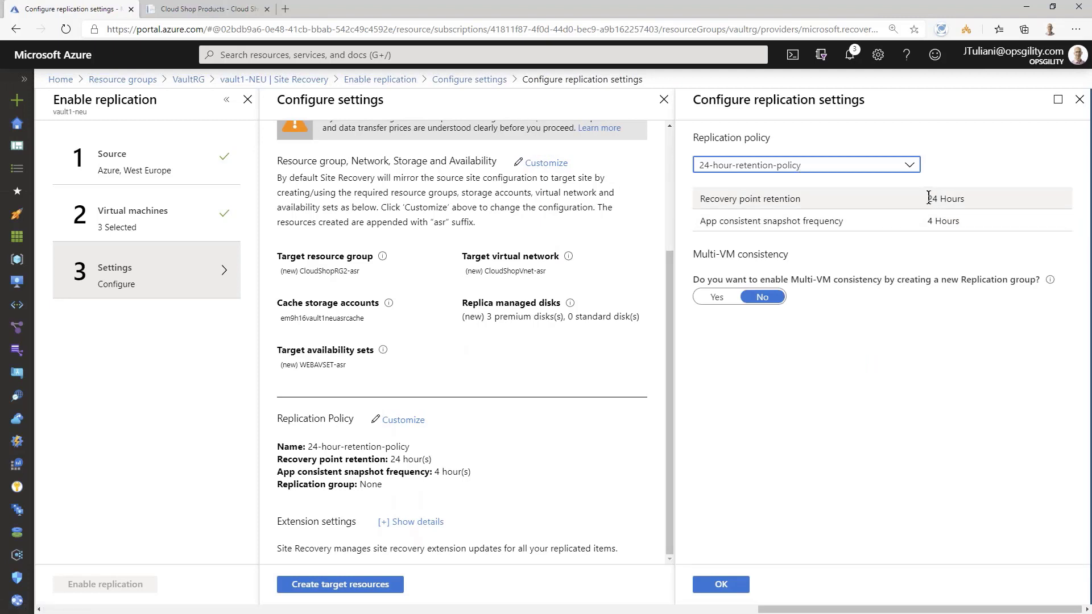
{"action": "left_click_drag", "start_coordinate": [927, 198], "coordinate": [942, 221]}
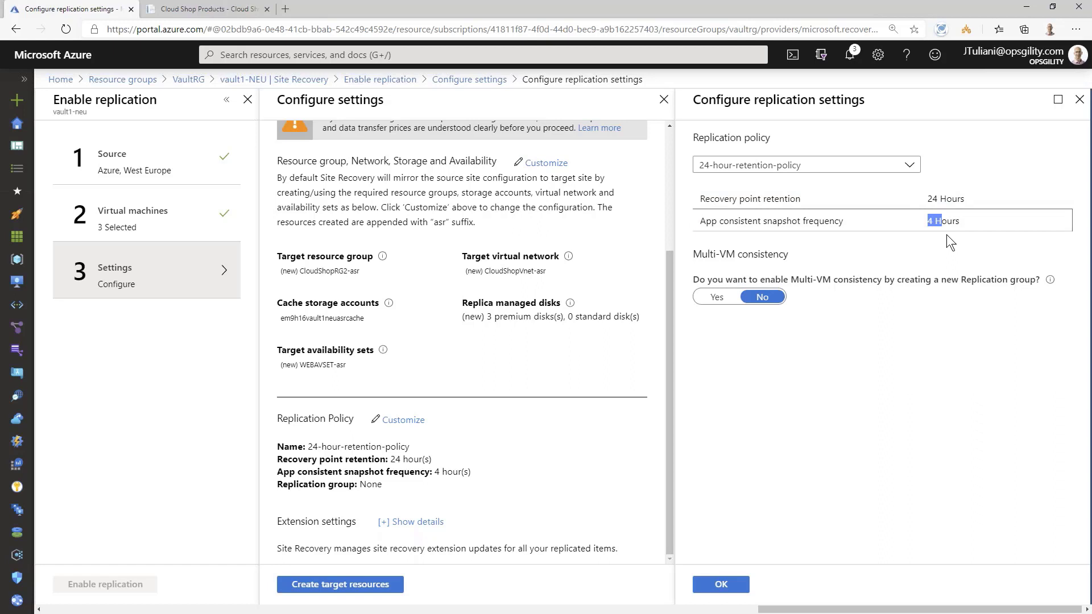
{"action": "left_click", "coordinate": [821, 360]}
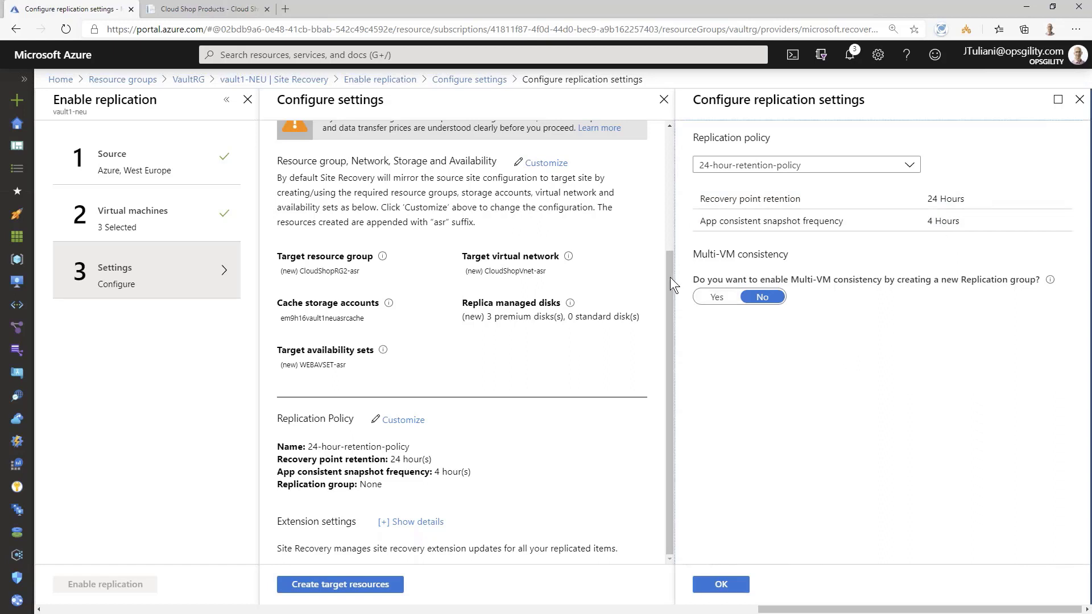
{"action": "left_click", "coordinate": [717, 297]}
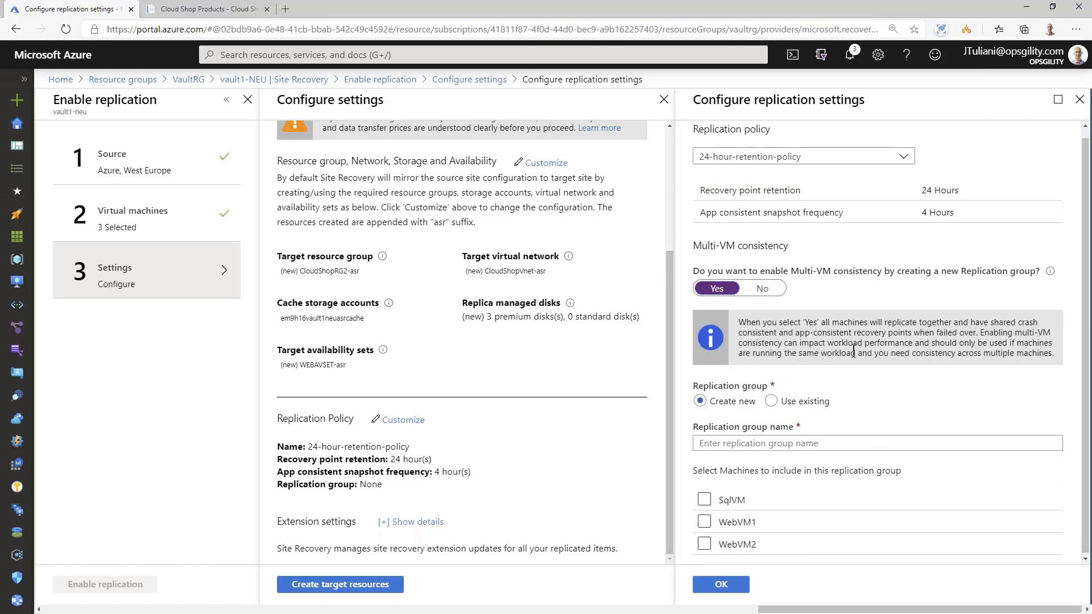
{"action": "left_click", "coordinate": [761, 287]}
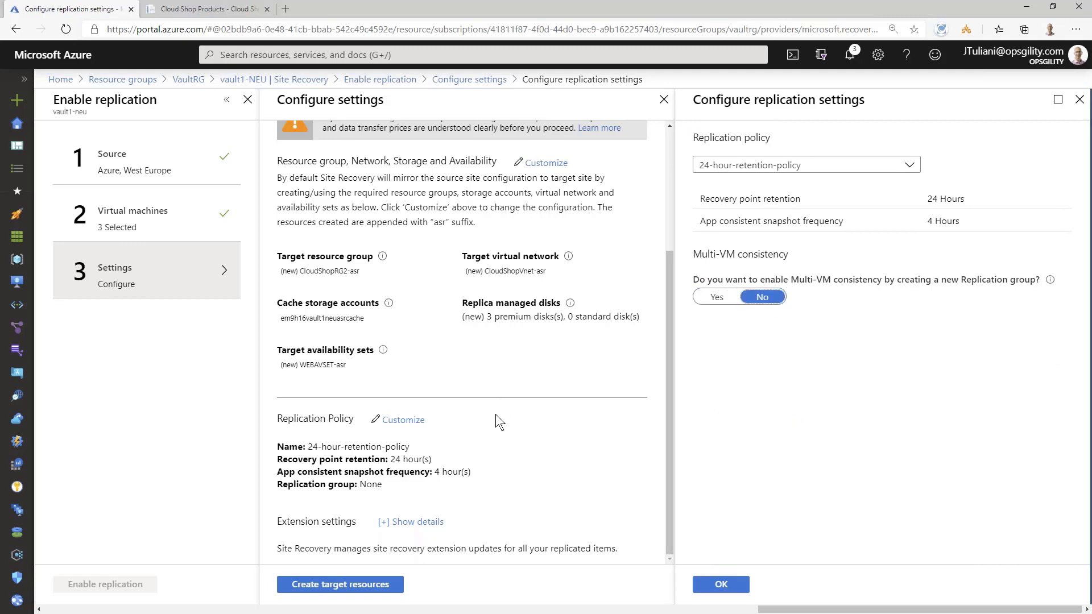
{"action": "left_click", "coordinate": [732, 587]}
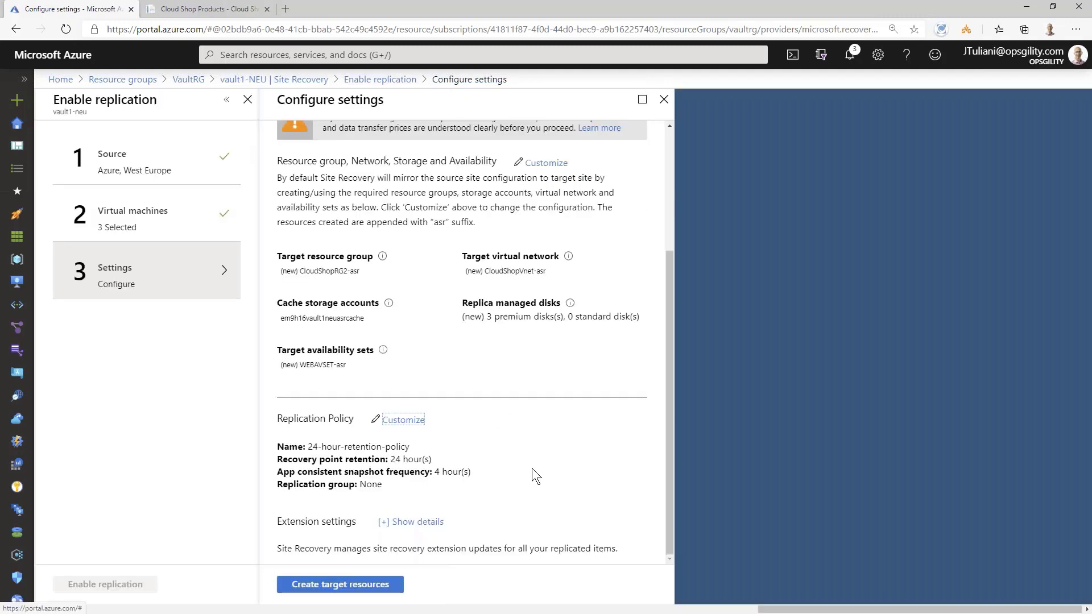
Step: Examine the extension settings' update management options and available automation accounts for the replication, and close their details
{"action": "left_click", "coordinate": [419, 523]}
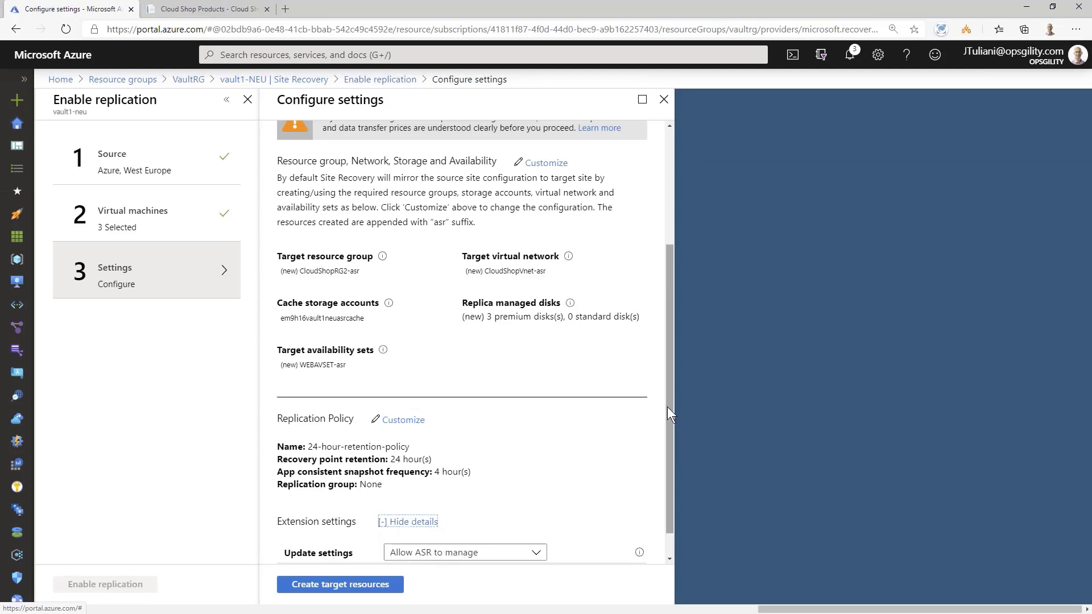
{"action": "left_click_drag", "start_coordinate": [667, 408], "coordinate": [673, 457]}
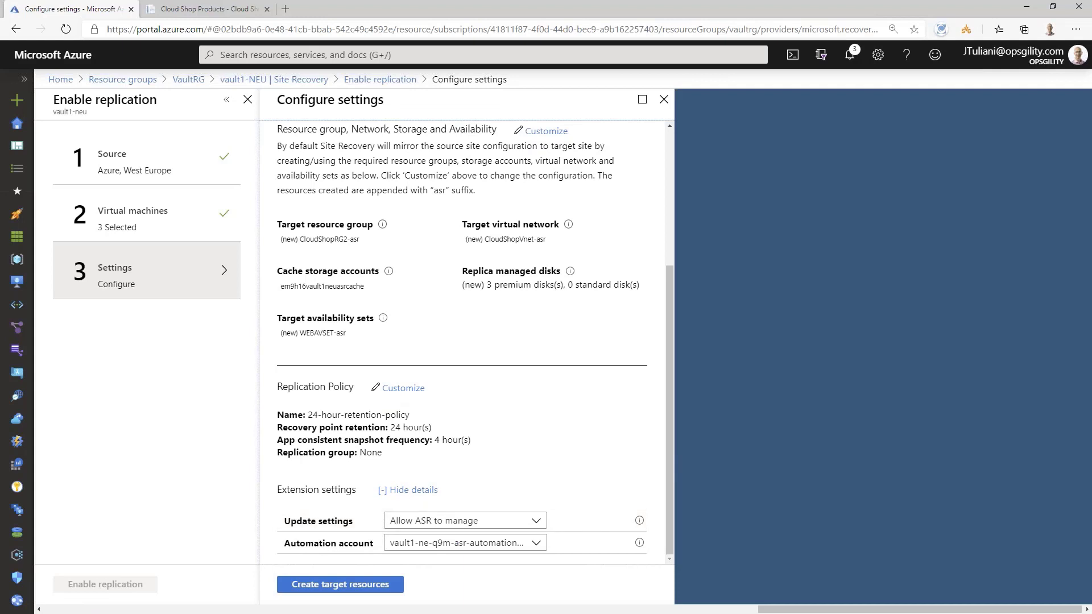
{"action": "left_click", "coordinate": [419, 524]}
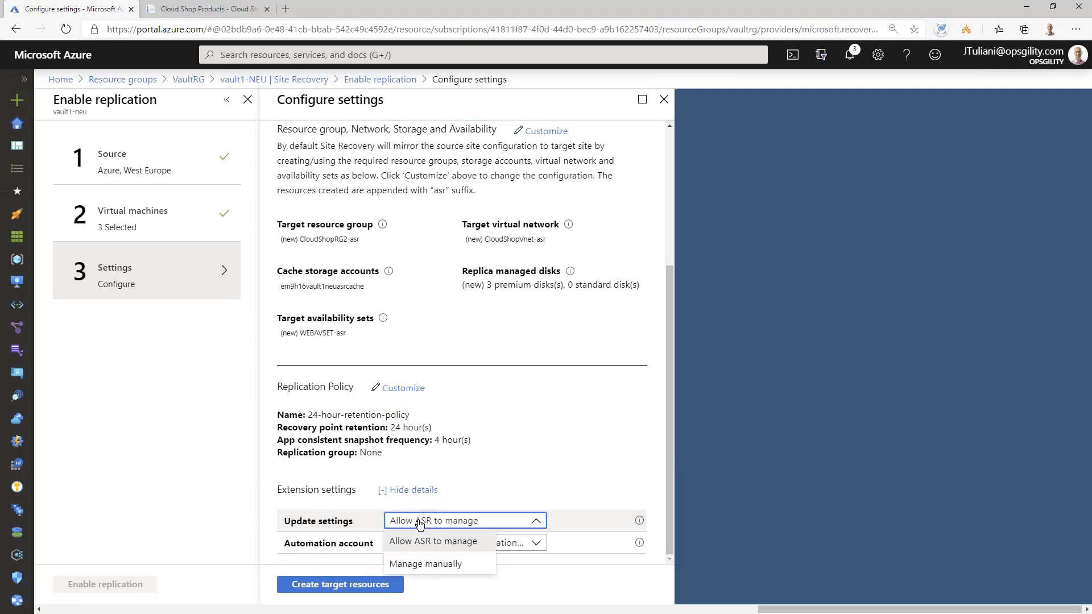
{"action": "left_click", "coordinate": [419, 523]}
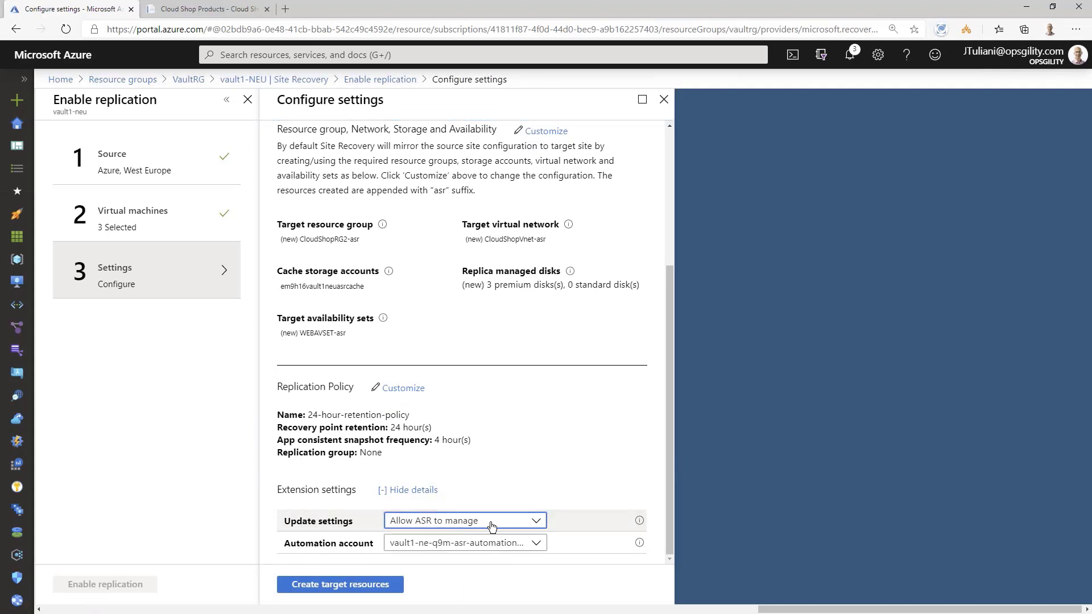
{"action": "left_click", "coordinate": [466, 546]}
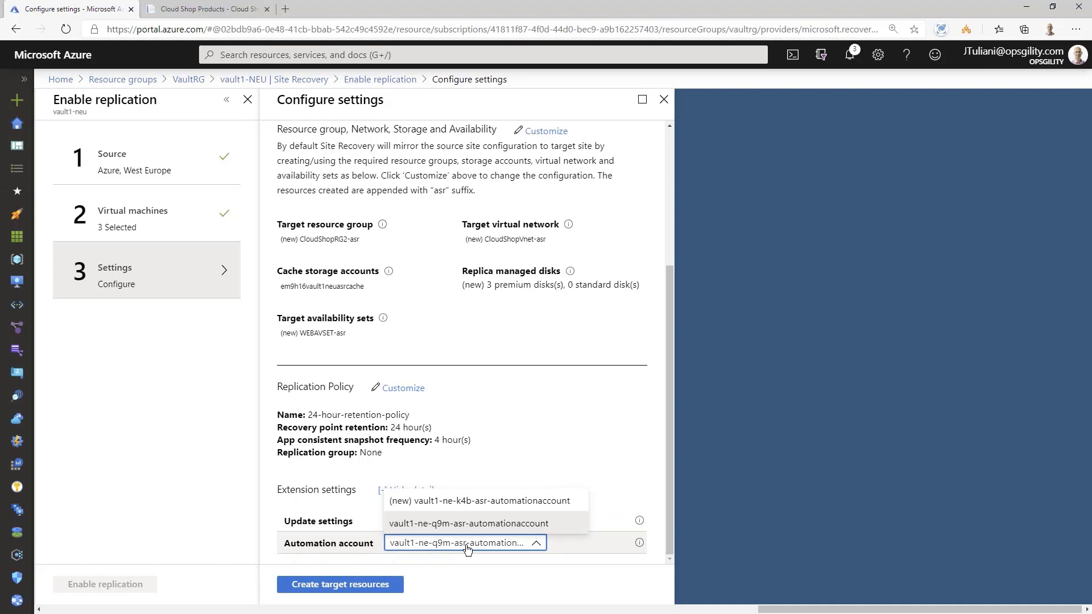
{"action": "left_click", "coordinate": [583, 456]}
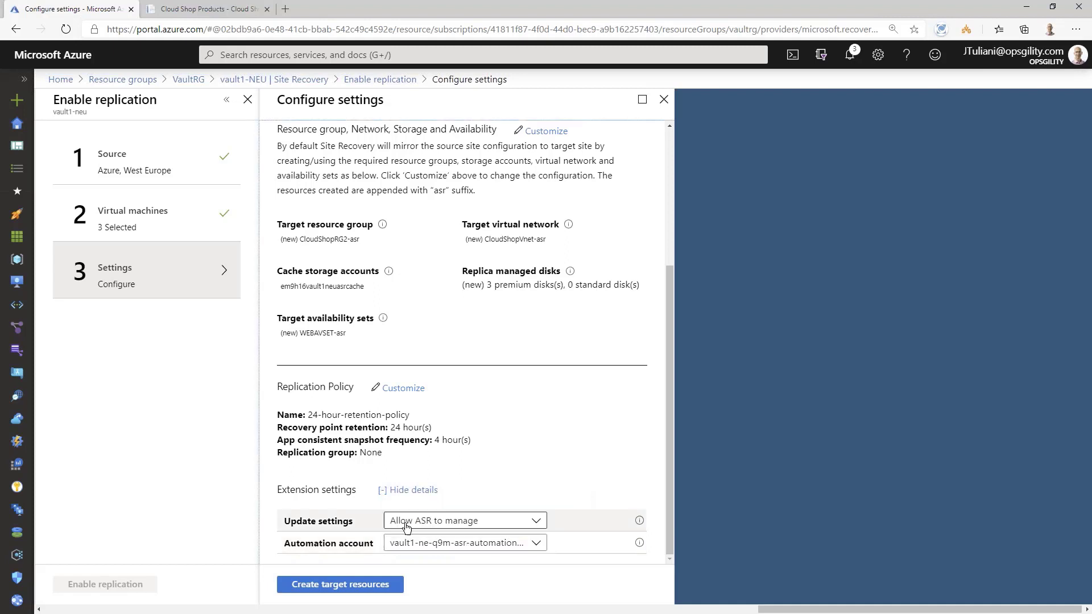
{"action": "left_click", "coordinate": [460, 526]}
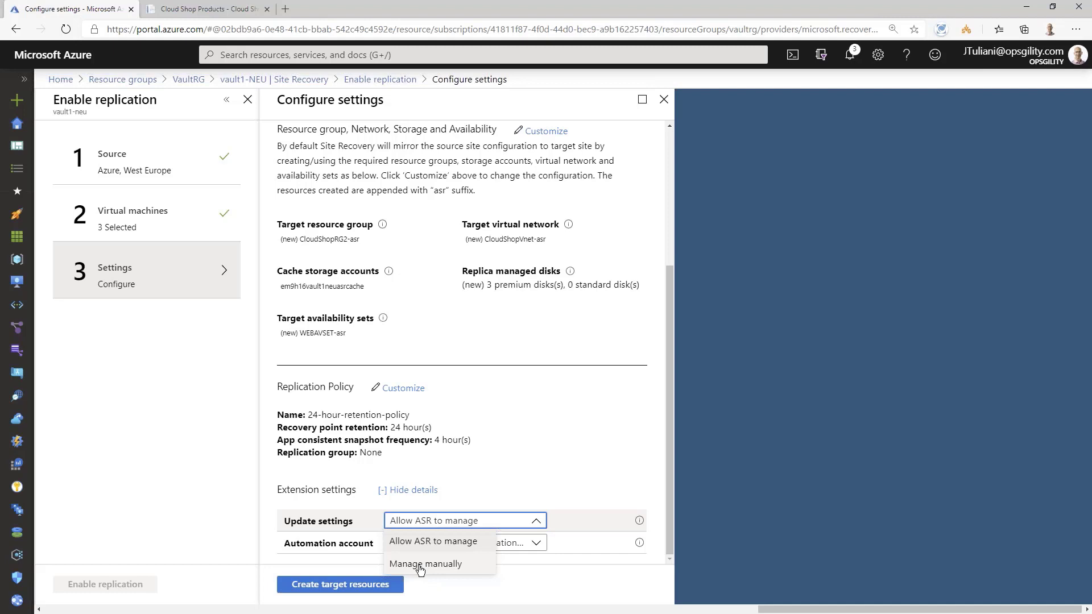
{"action": "left_click", "coordinate": [545, 431]}
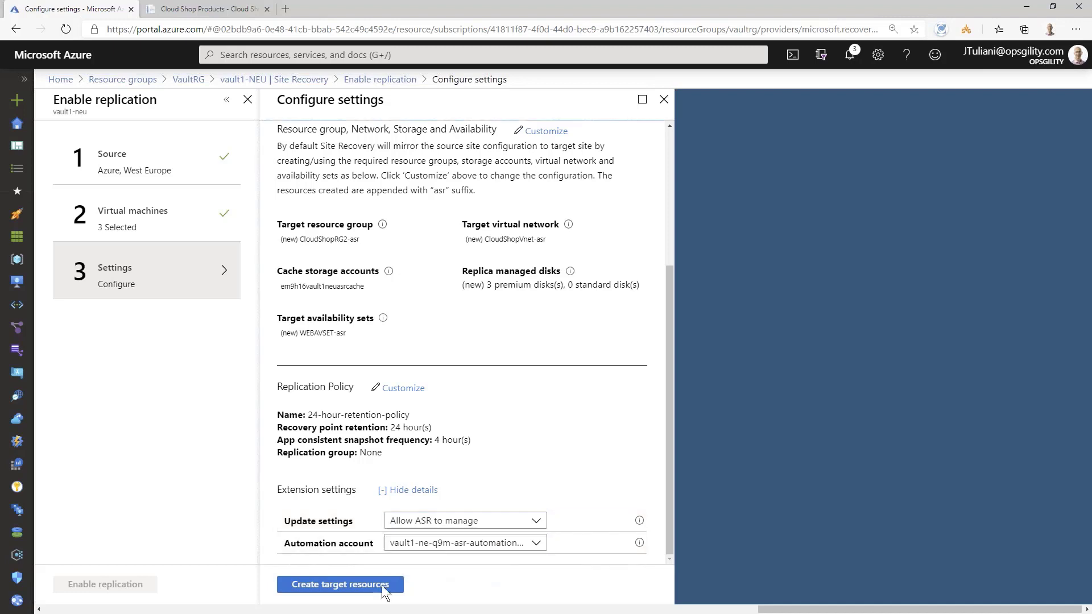
{"action": "left_click", "coordinate": [421, 497]}
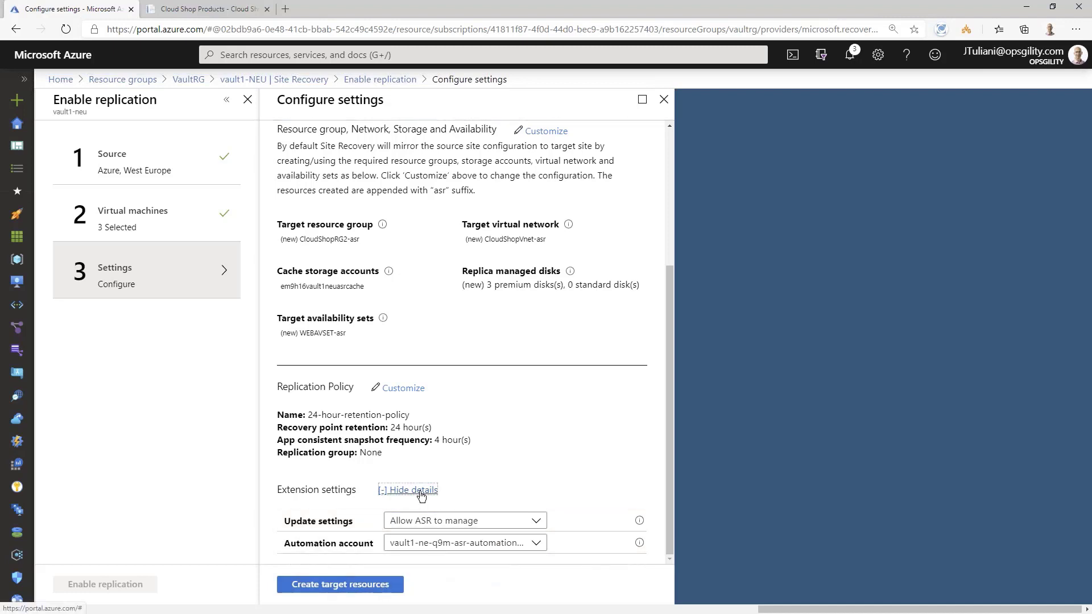
Step: Create the target resources and enable replication for the three selected virtual machines
{"action": "left_click", "coordinate": [306, 590]}
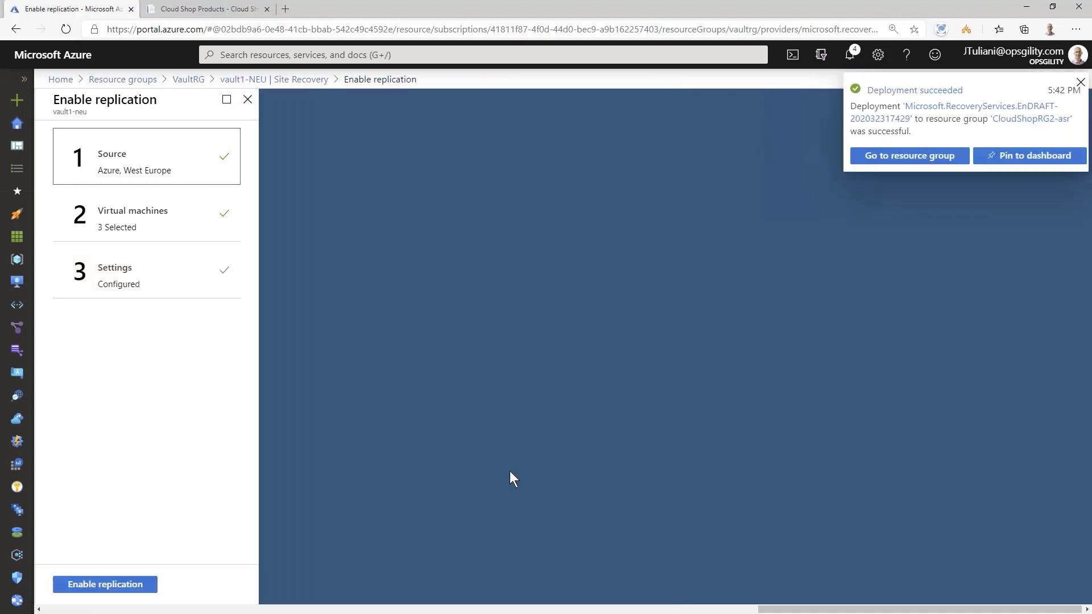
{"action": "left_click", "coordinate": [104, 585]}
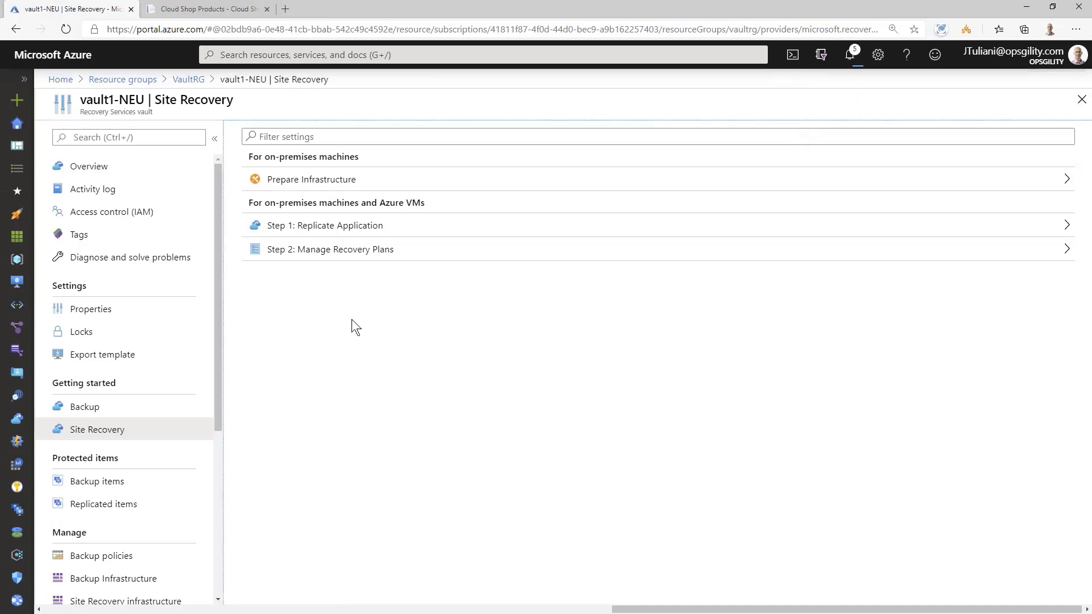
Step: Refresh vault1-NEU's replicated items and review WebVM1's replication health, failover readiness and infrastructure view
{"action": "left_click", "coordinate": [95, 507]}
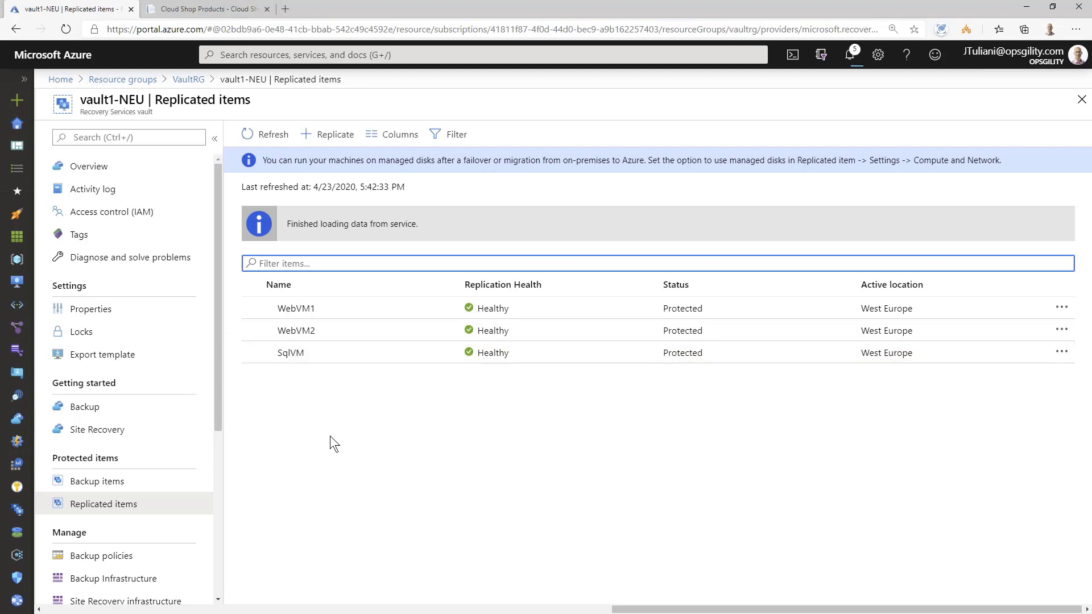
{"action": "left_click", "coordinate": [267, 134]}
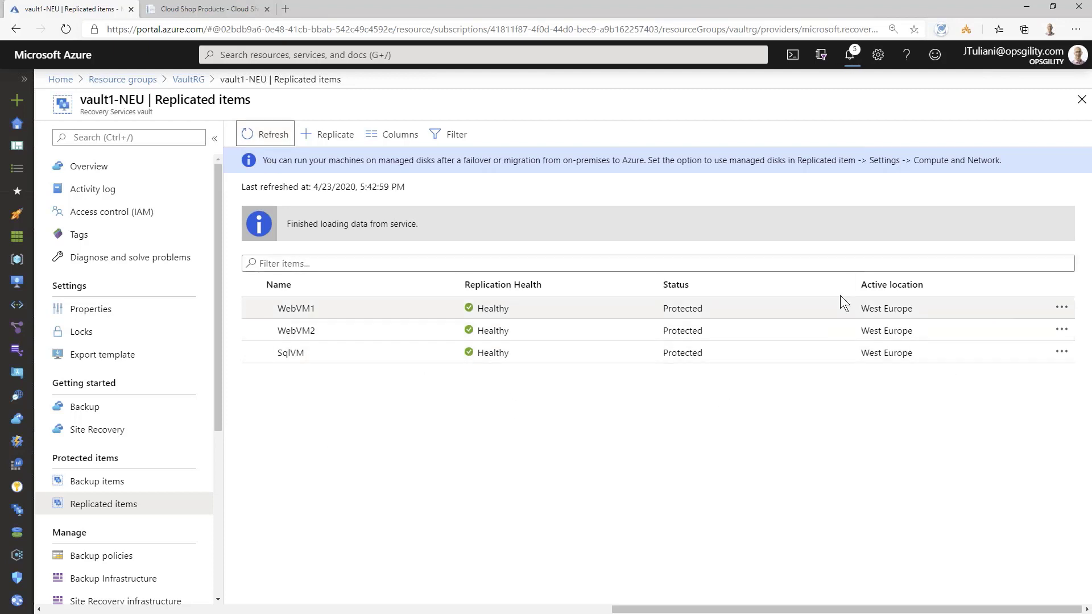
{"action": "left_click", "coordinate": [290, 308]}
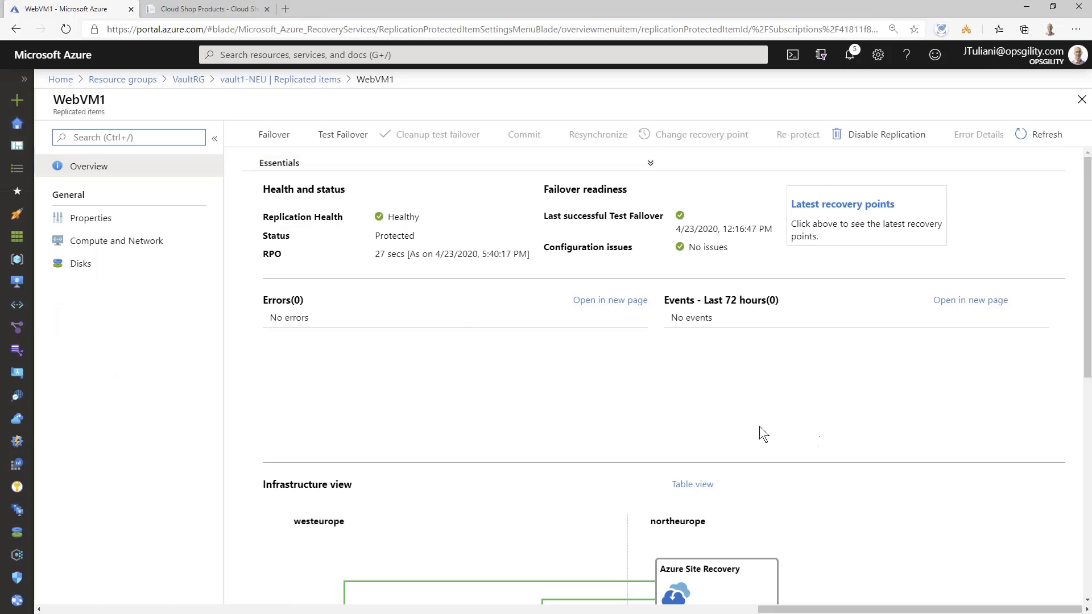
{"action": "scroll", "coordinate": [845, 455], "scroll_direction": "down", "scroll_amount": 7}
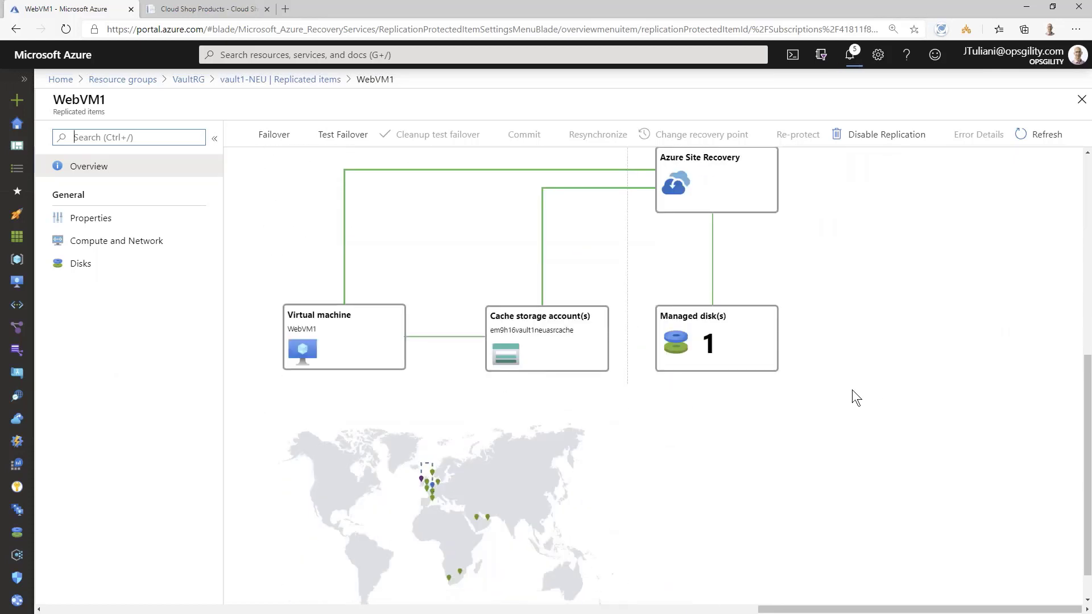
{"action": "scroll", "coordinate": [847, 392], "scroll_direction": "up", "scroll_amount": 7}
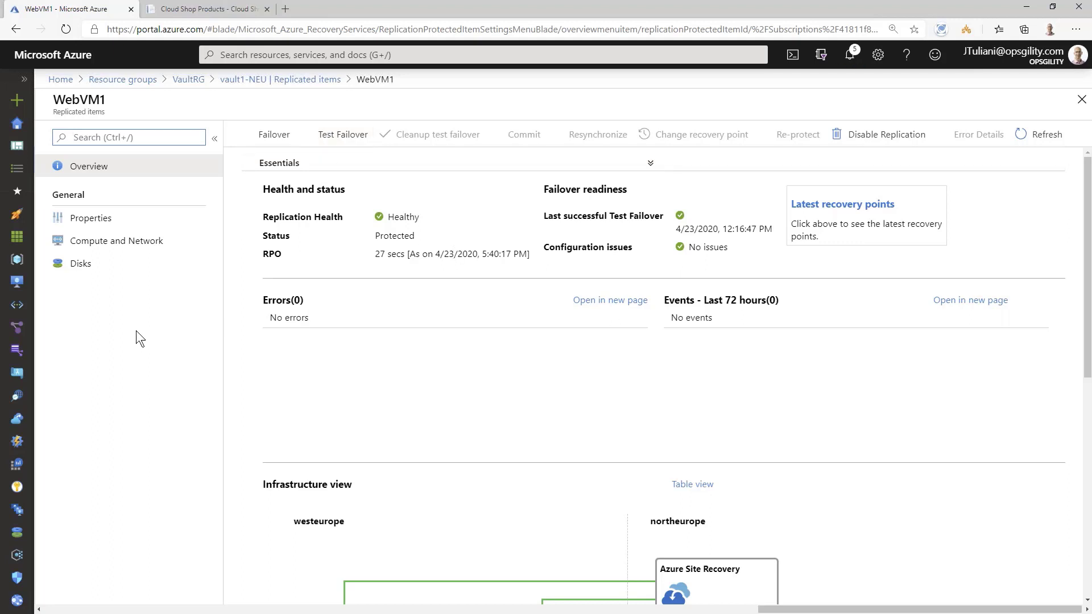
Step: Review WebVM1's replication and failover properties and its source and target compute and network settings
{"action": "left_click", "coordinate": [95, 218]}
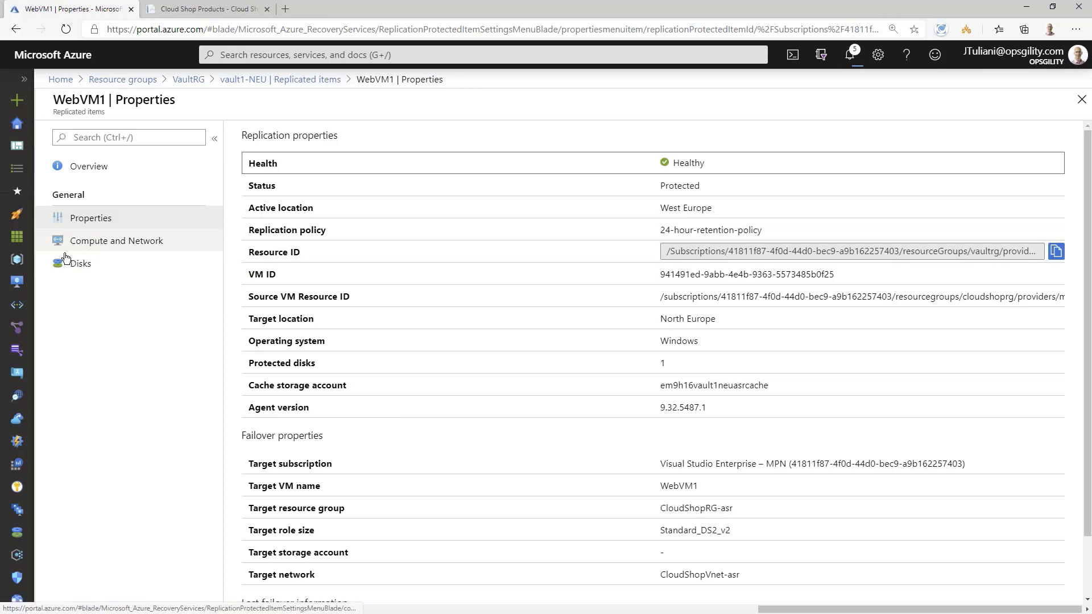
{"action": "left_click", "coordinate": [85, 245]}
{"action": "left_click", "coordinate": [84, 244]}
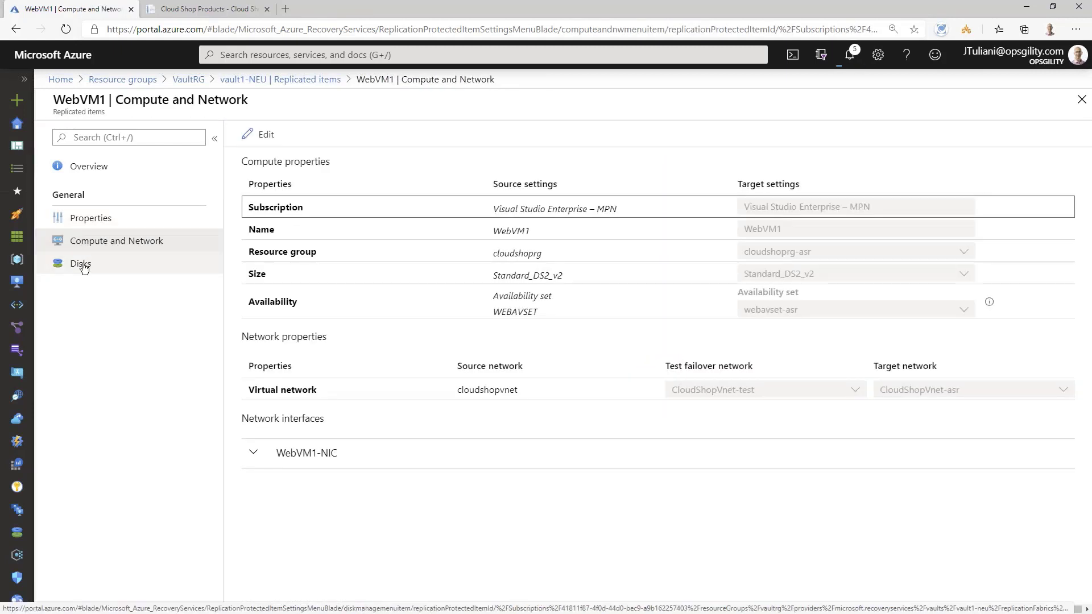
{"action": "left_click", "coordinate": [81, 264]}
{"action": "left_click", "coordinate": [90, 246]}
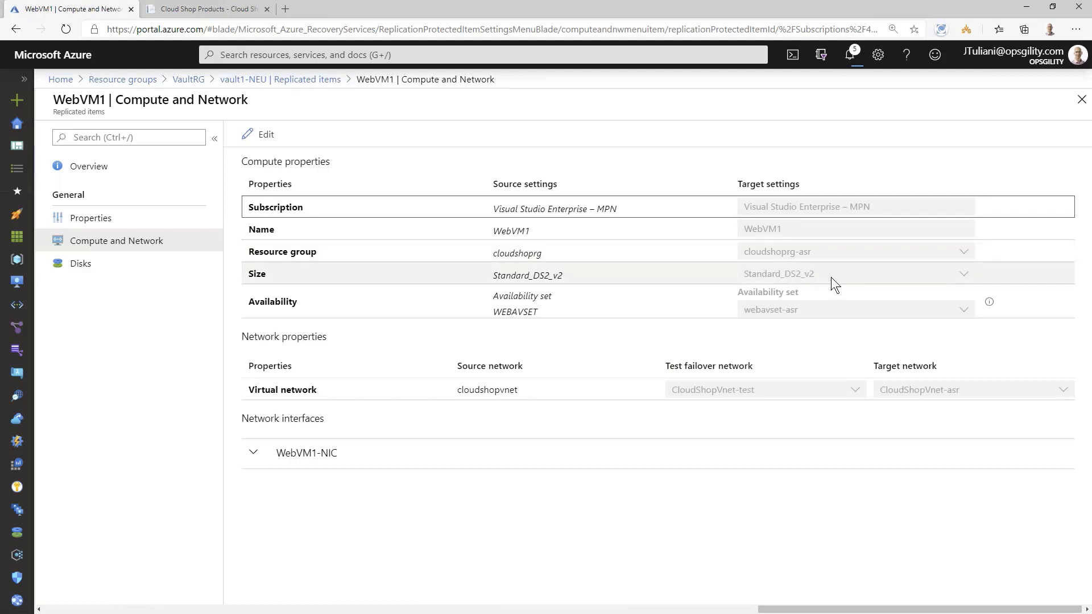
Step: Open WebVM1's compute and network settings for editing and examine the available target resource groups
{"action": "left_click", "coordinate": [272, 139]}
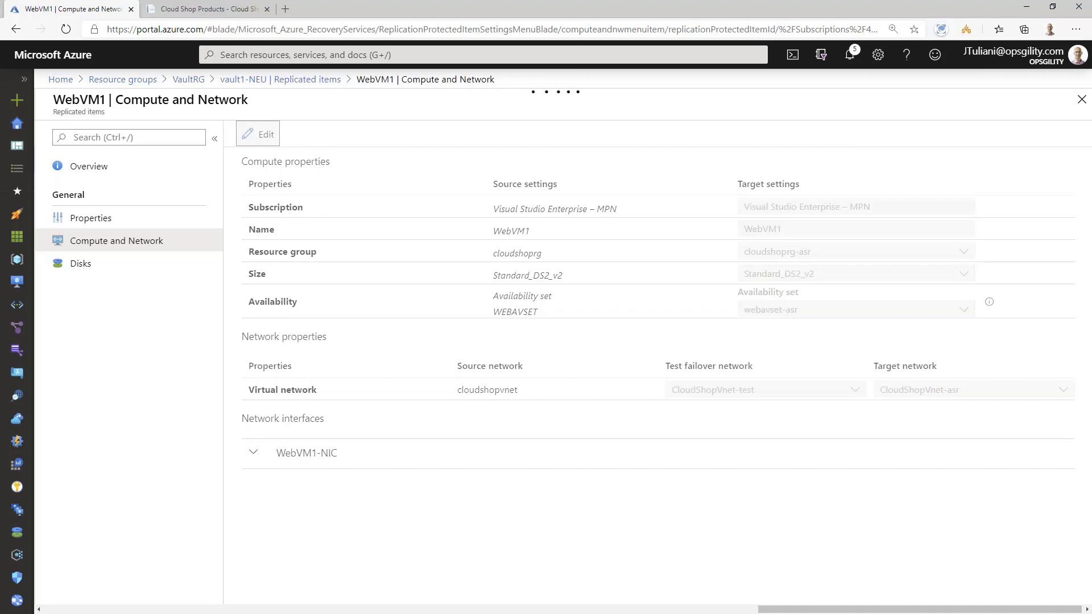
{"action": "left_click", "coordinate": [882, 260]}
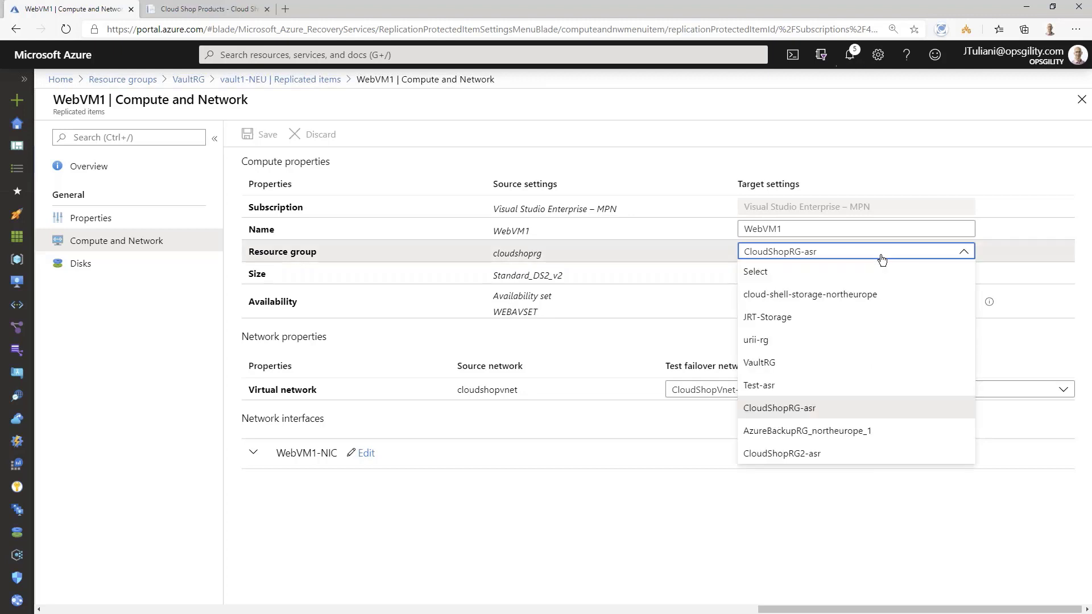
{"action": "left_click", "coordinate": [882, 260]}
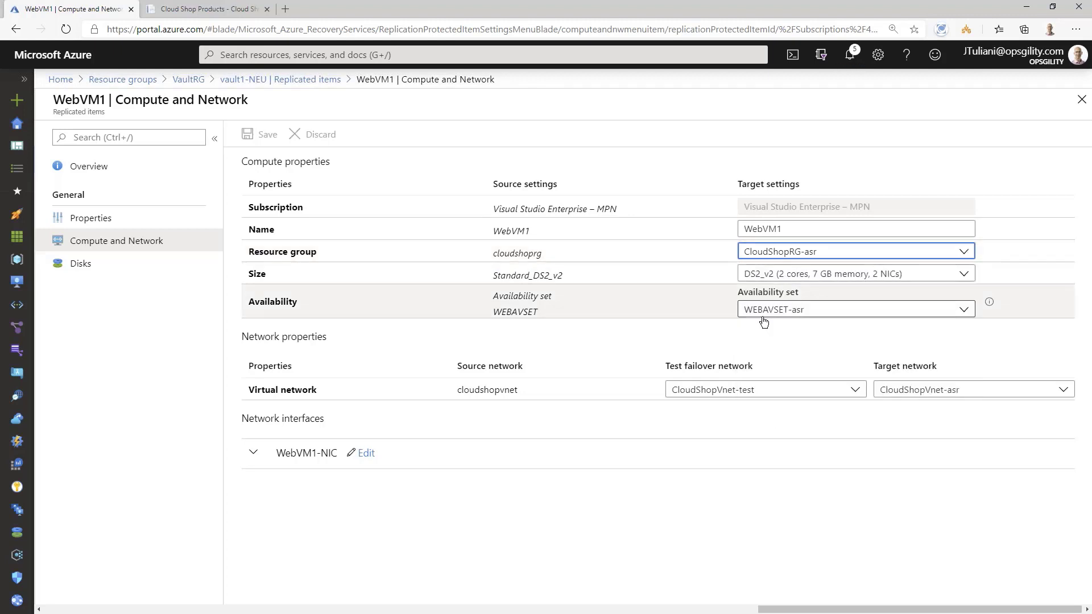
Step: Compare the virtual networks available as WebVM1's test failover network and target network
{"action": "left_click", "coordinate": [849, 398]}
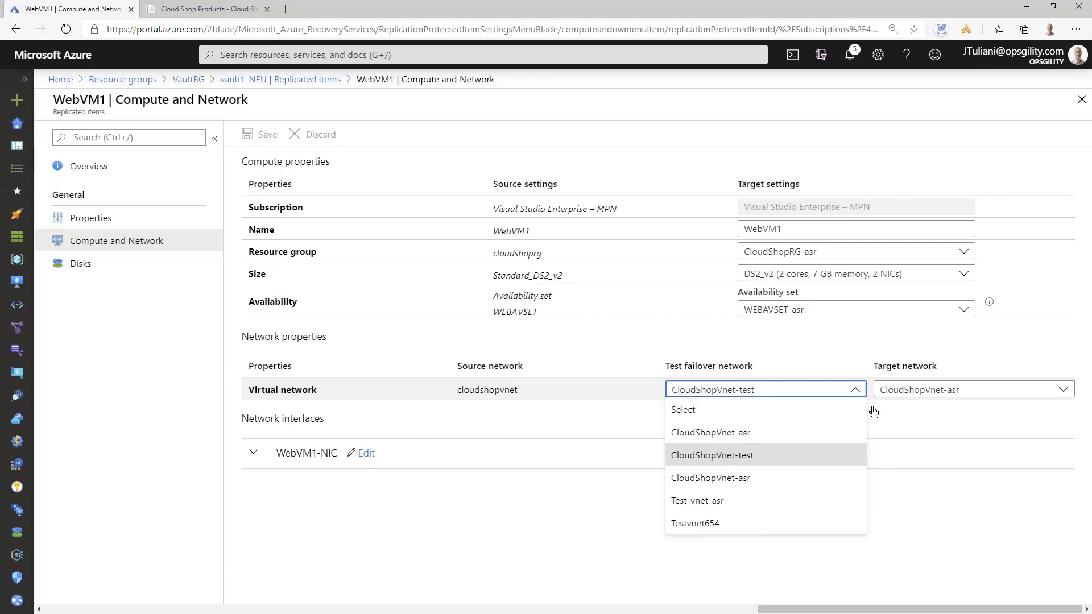
{"action": "left_click", "coordinate": [930, 393]}
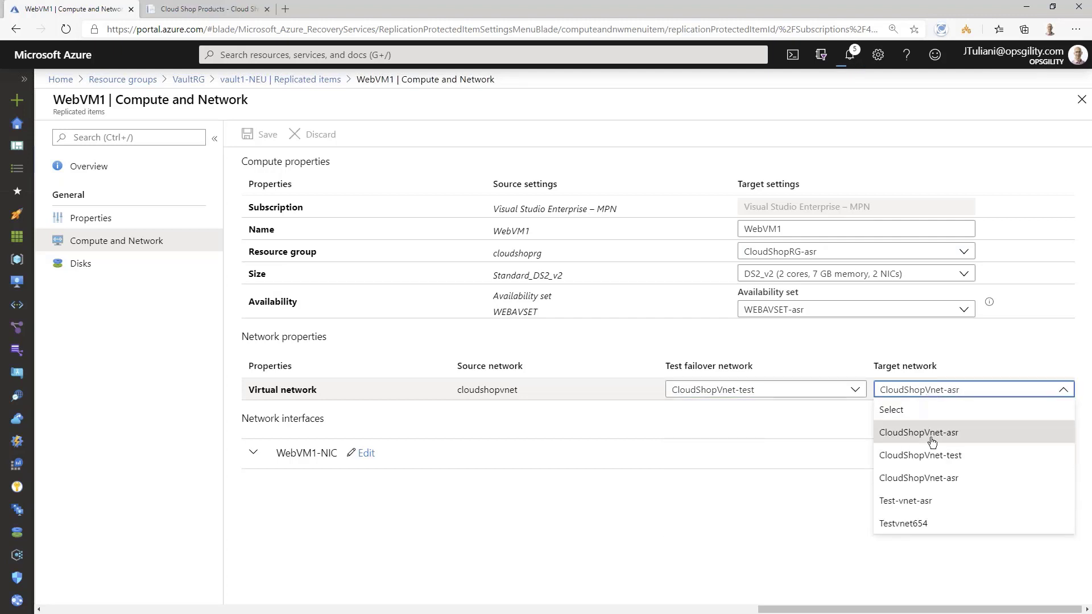
{"action": "left_click", "coordinate": [819, 391]}
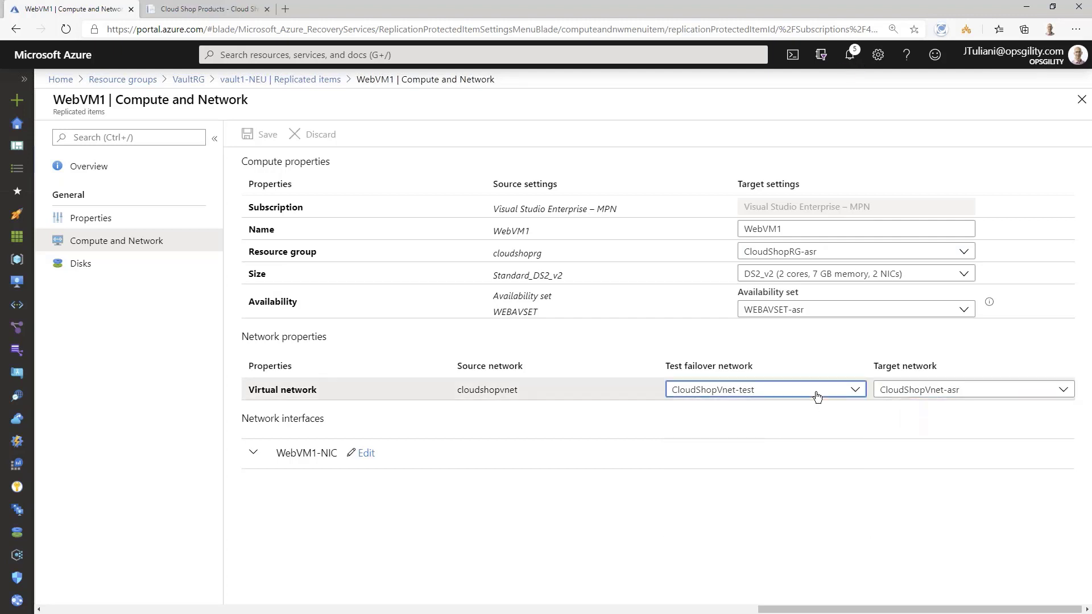
{"action": "left_click", "coordinate": [899, 390]}
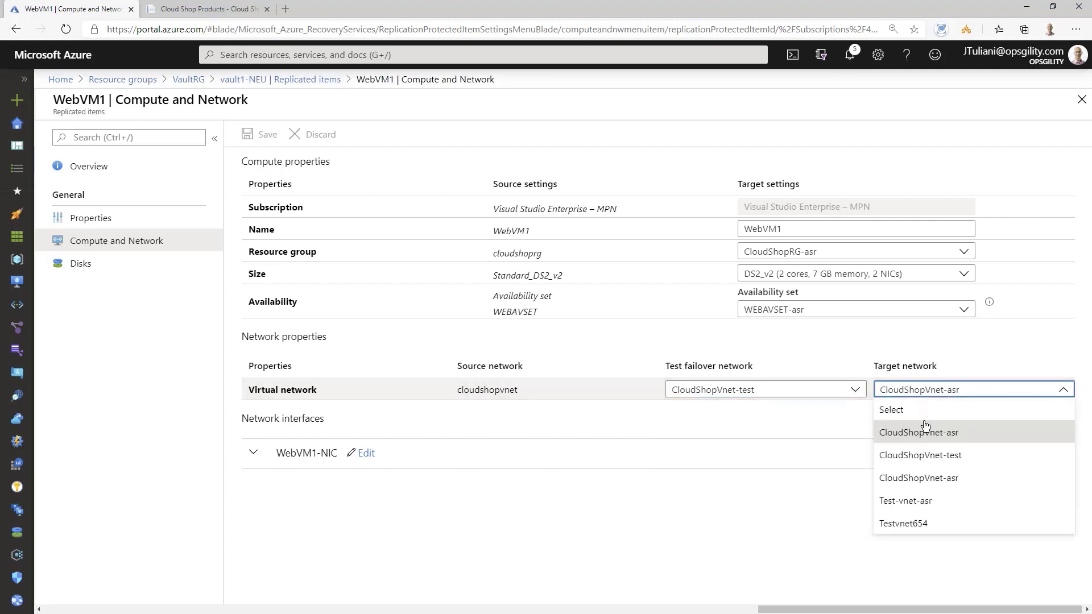
{"action": "left_click", "coordinate": [824, 391]}
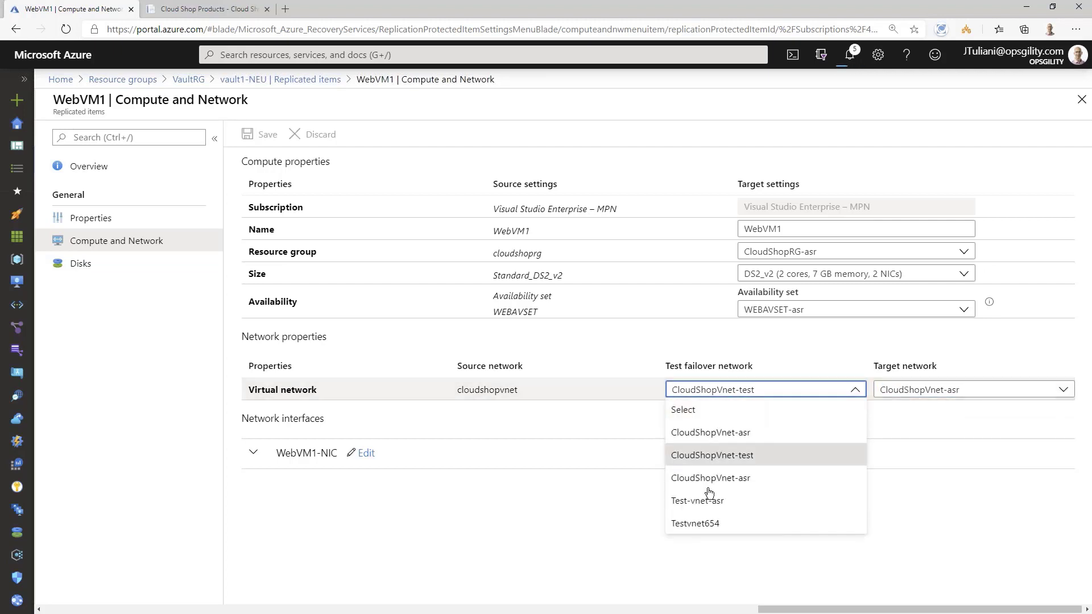
{"action": "left_click", "coordinate": [799, 371]}
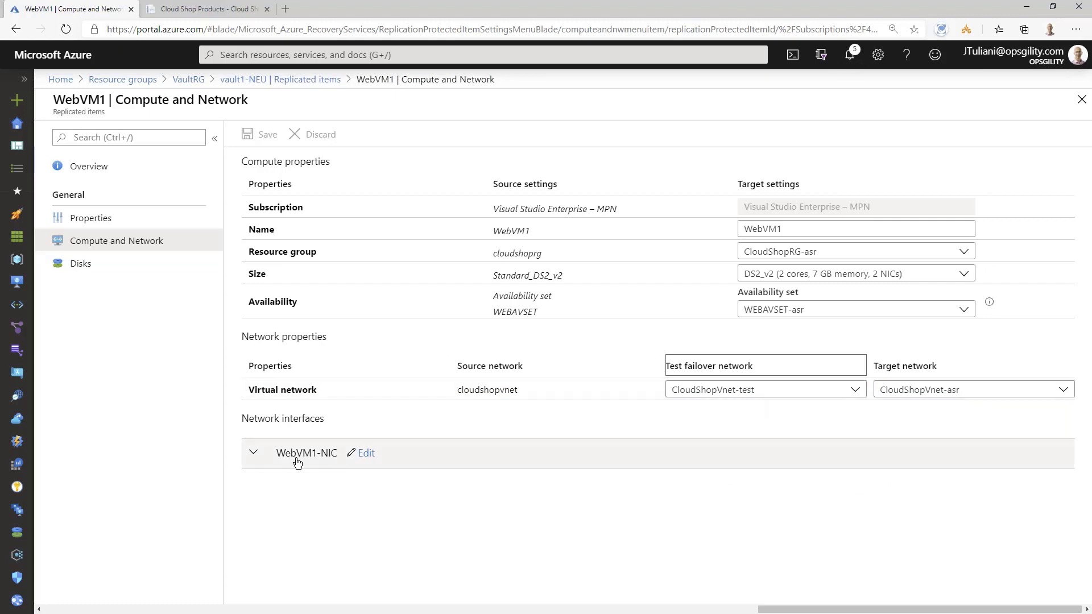
Step: Examine WebVM1-NIC's private IP and load balancer options for test failover and return to the compute and network settings
{"action": "left_click", "coordinate": [366, 455]}
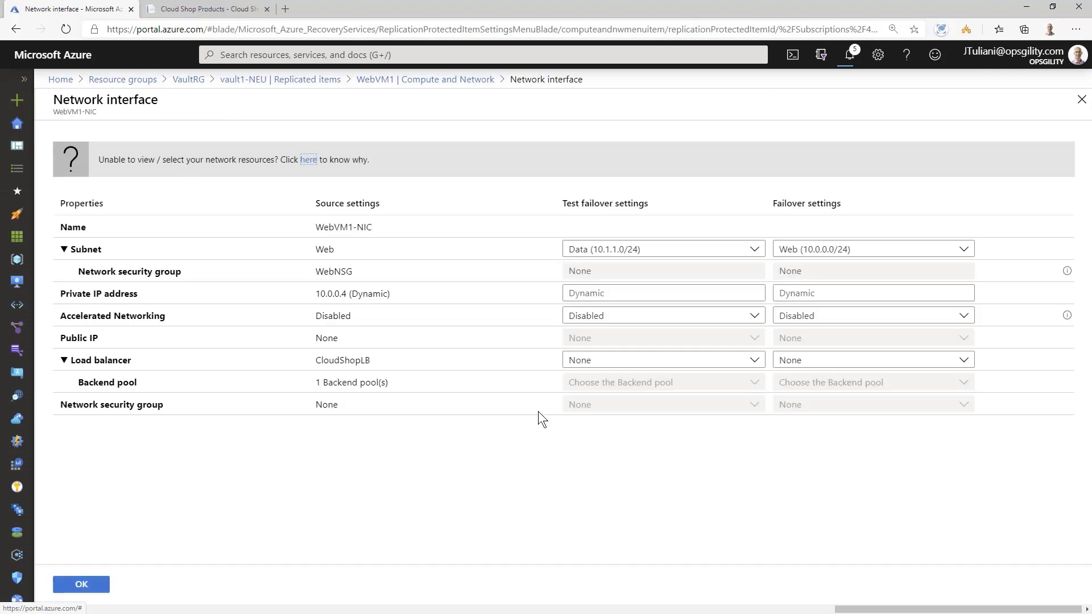
{"action": "left_click", "coordinate": [594, 292]}
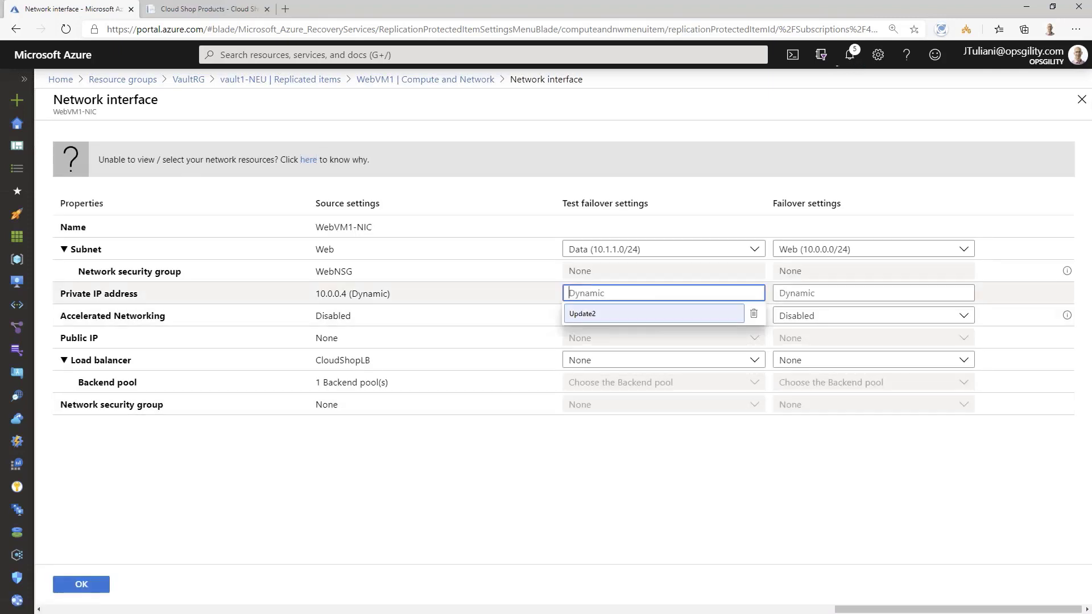
{"action": "left_click", "coordinate": [595, 361]}
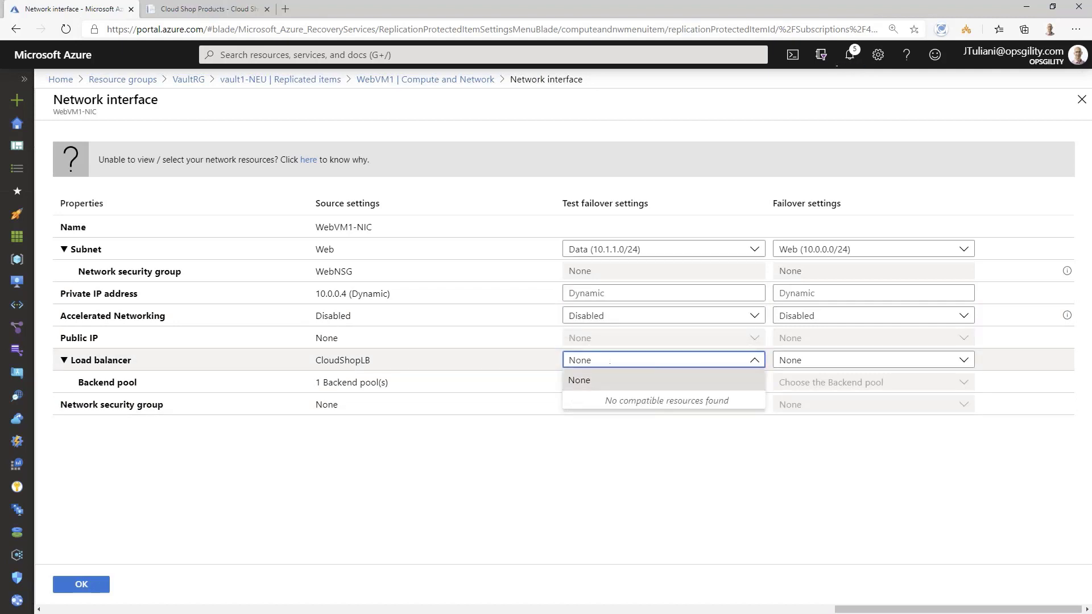
{"action": "left_click", "coordinate": [579, 380]}
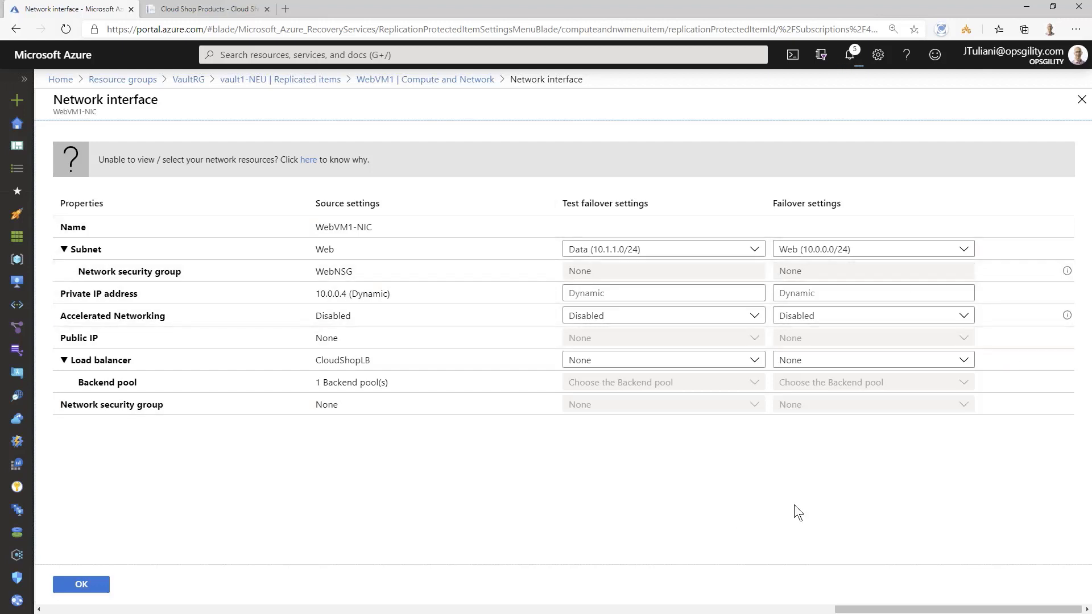
{"action": "left_click", "coordinate": [427, 85]}
Step: Review WebVM1's replicated disks and replication properties, and return to the vault's replicated items
{"action": "left_click", "coordinate": [73, 266]}
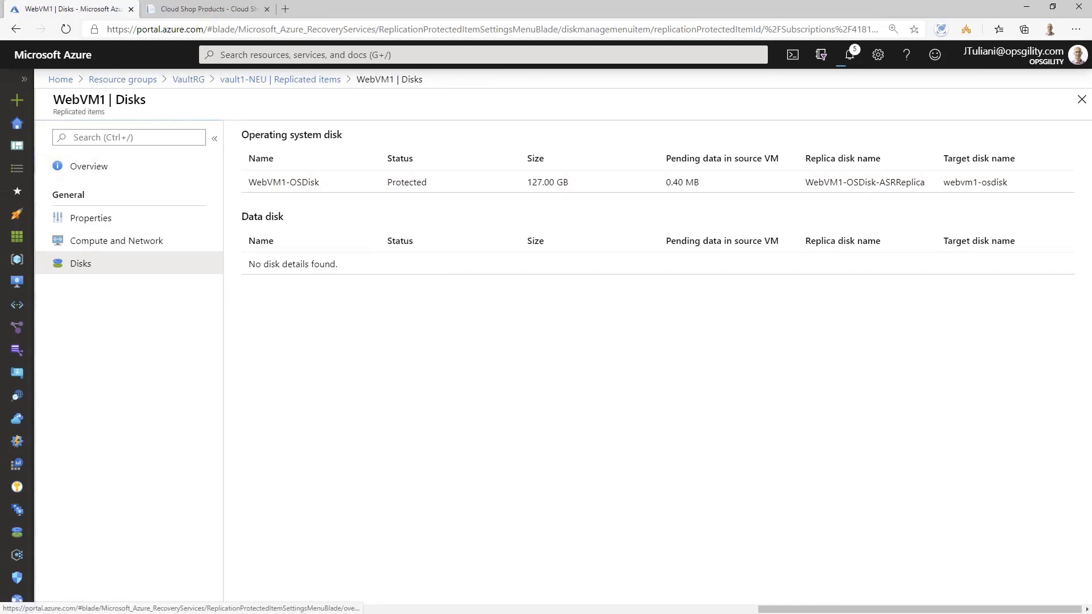
{"action": "left_click", "coordinate": [84, 220]}
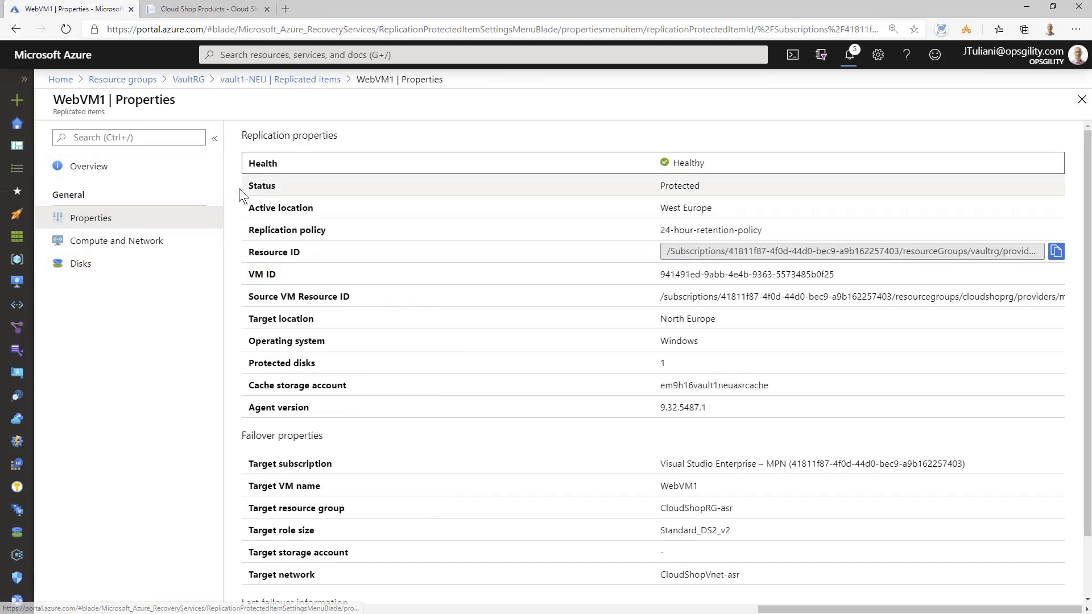
{"action": "left_click", "coordinate": [1081, 100]}
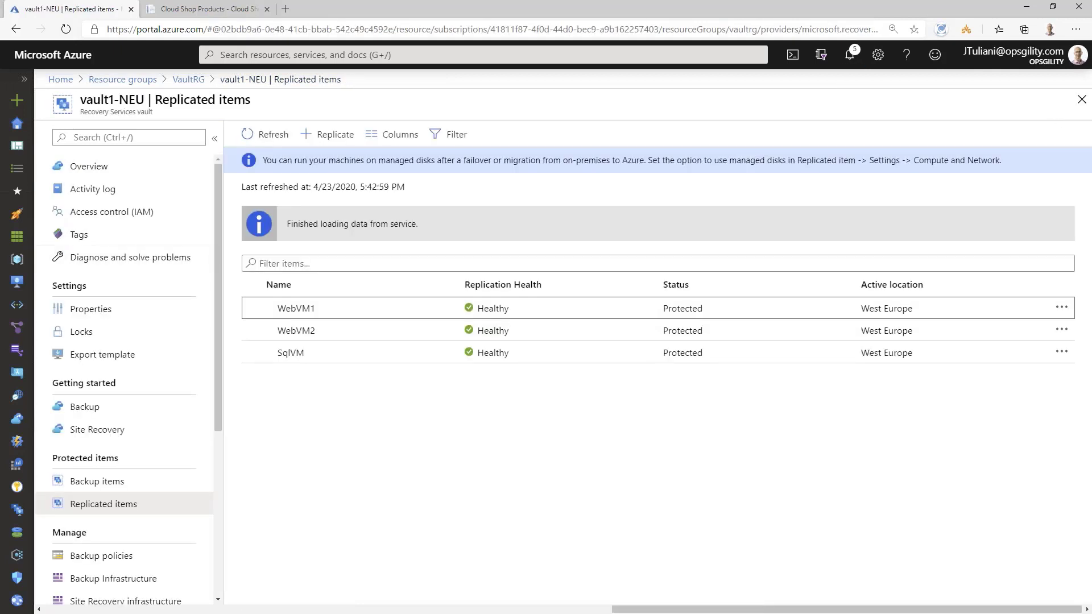
Step: Refresh the vault's replicated items and open CloudShopRecoveryPlan from its Site Recovery plans
{"action": "left_click", "coordinate": [265, 134]}
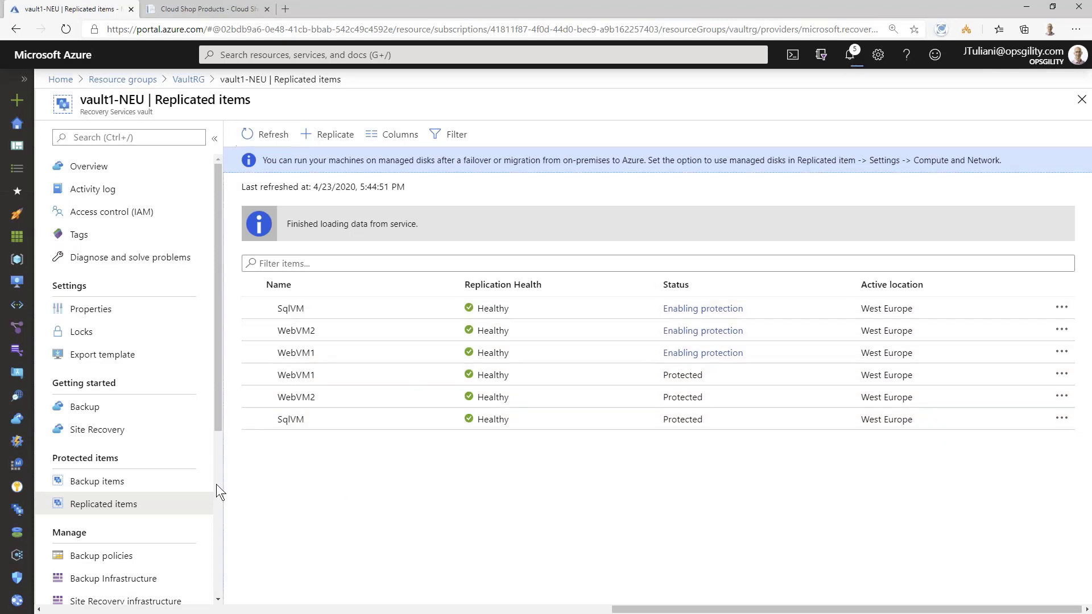
{"action": "left_click_drag", "start_coordinate": [218, 402], "coordinate": [207, 493]}
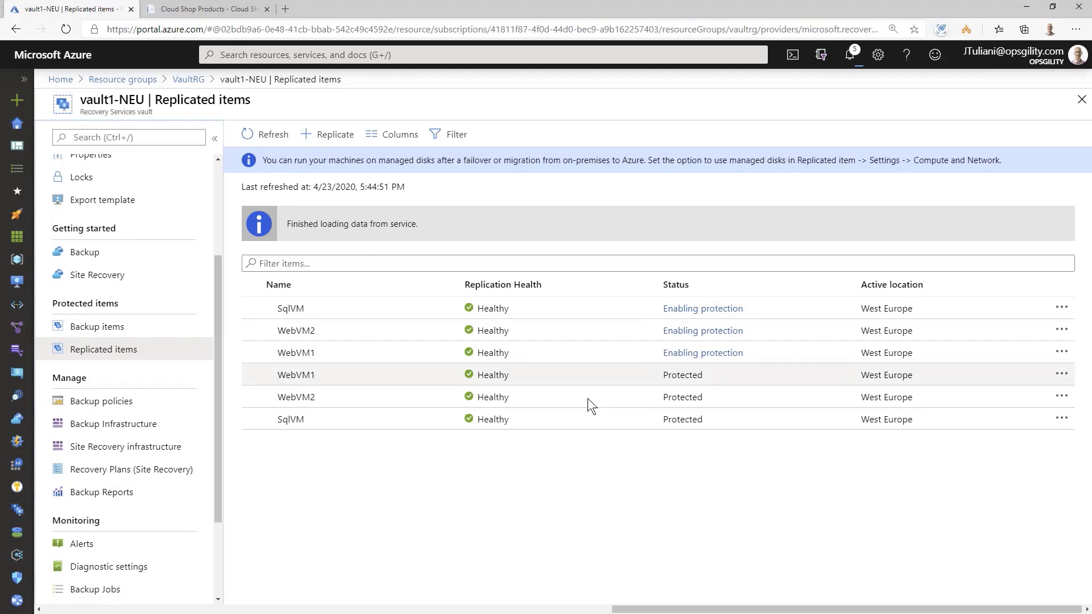
{"action": "left_click", "coordinate": [90, 470]}
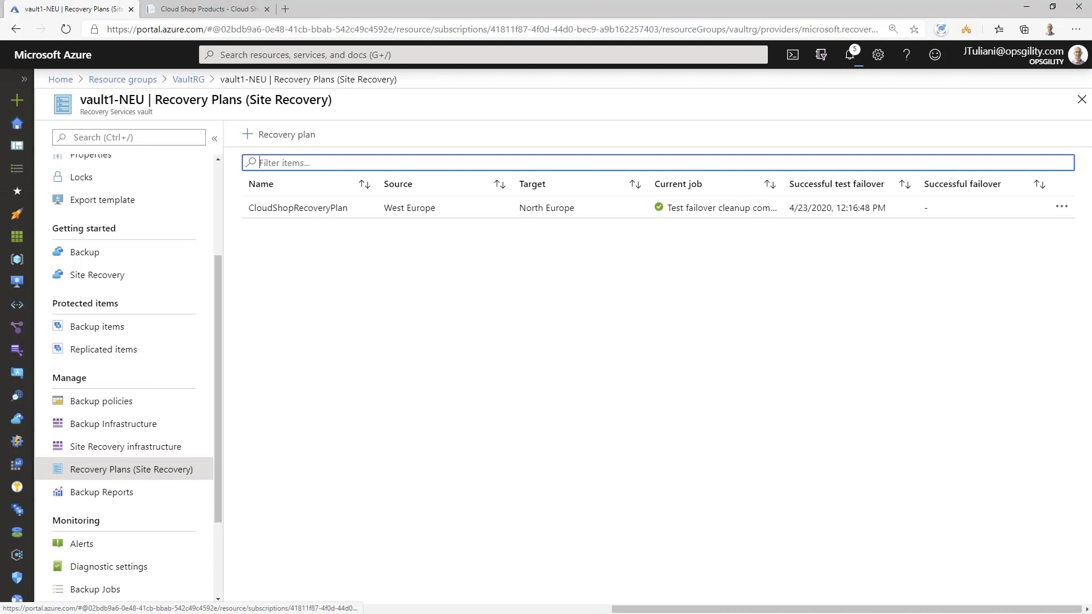
{"action": "left_click", "coordinate": [292, 240]}
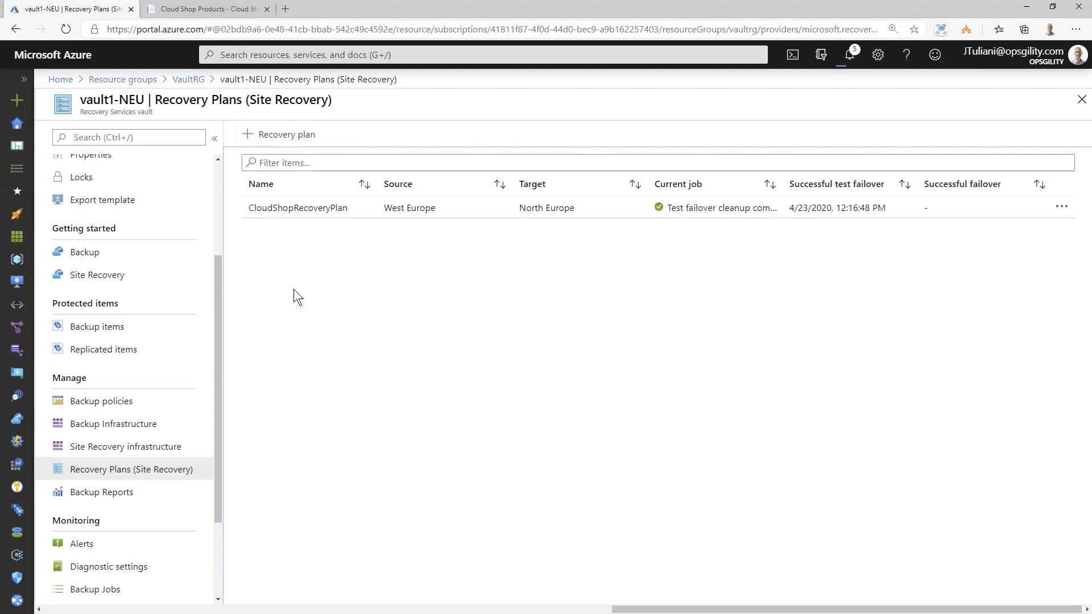
{"action": "left_click", "coordinate": [296, 209]}
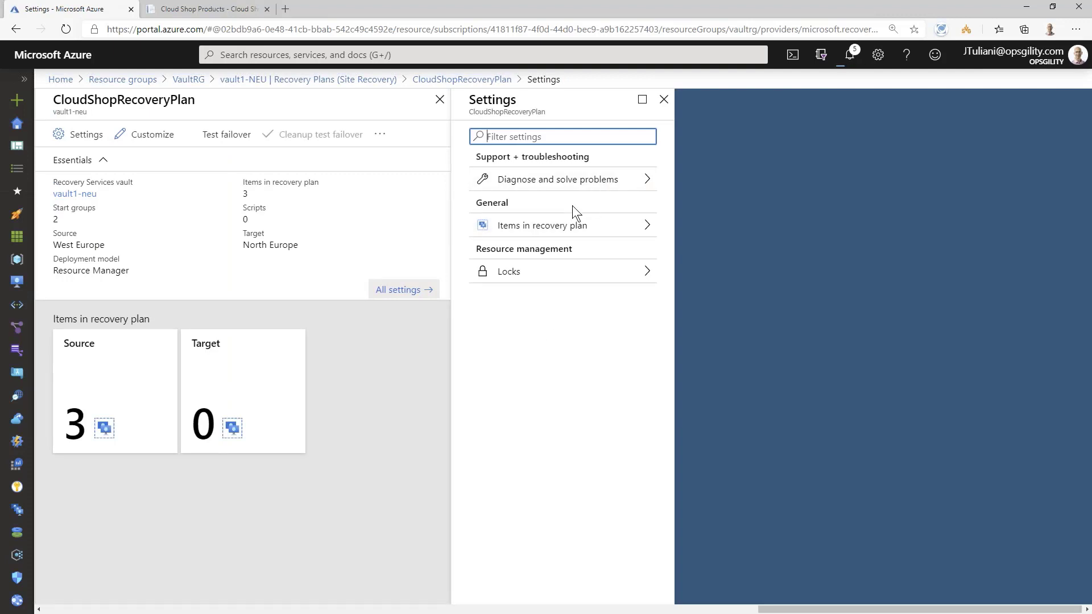
Step: Review the machines in CloudShopRecoveryPlan and open its customization to examine the failover stage and the start groups' members
{"action": "left_click", "coordinate": [565, 226]}
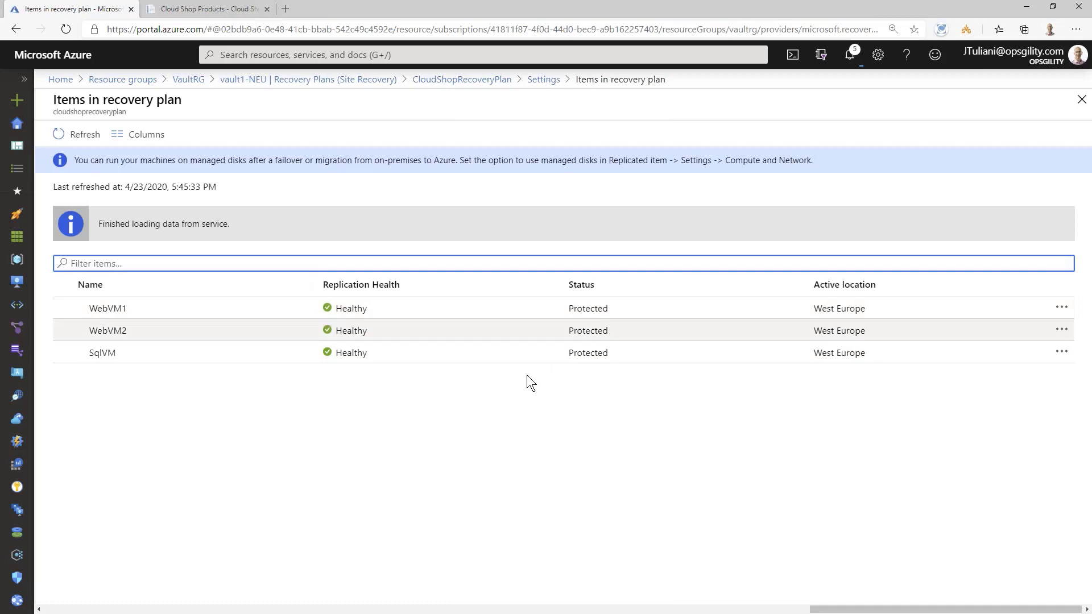
{"action": "left_click", "coordinate": [1083, 100]}
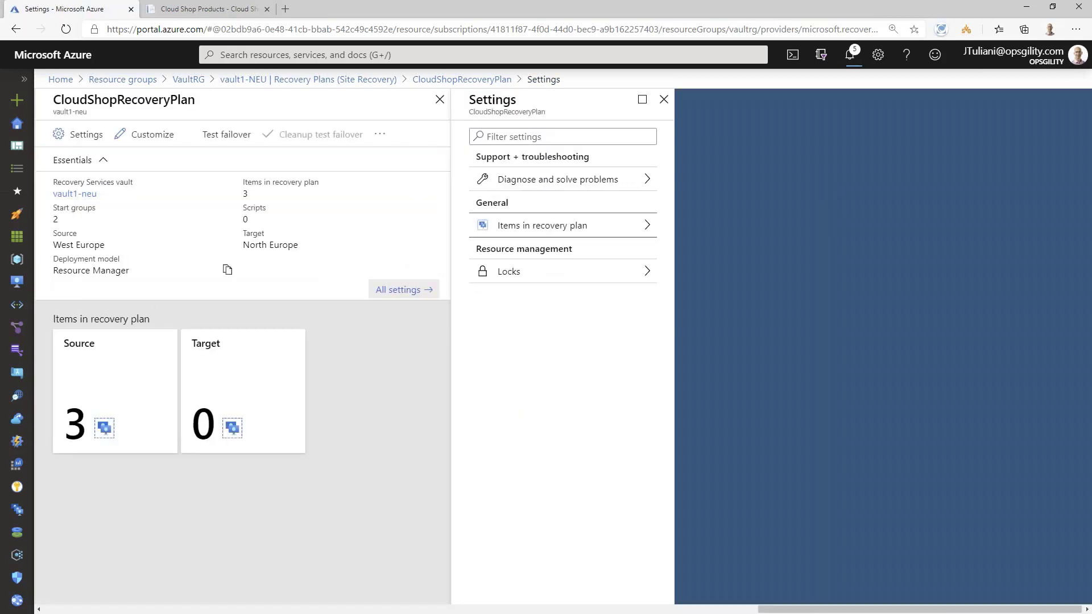
{"action": "left_click", "coordinate": [144, 135]}
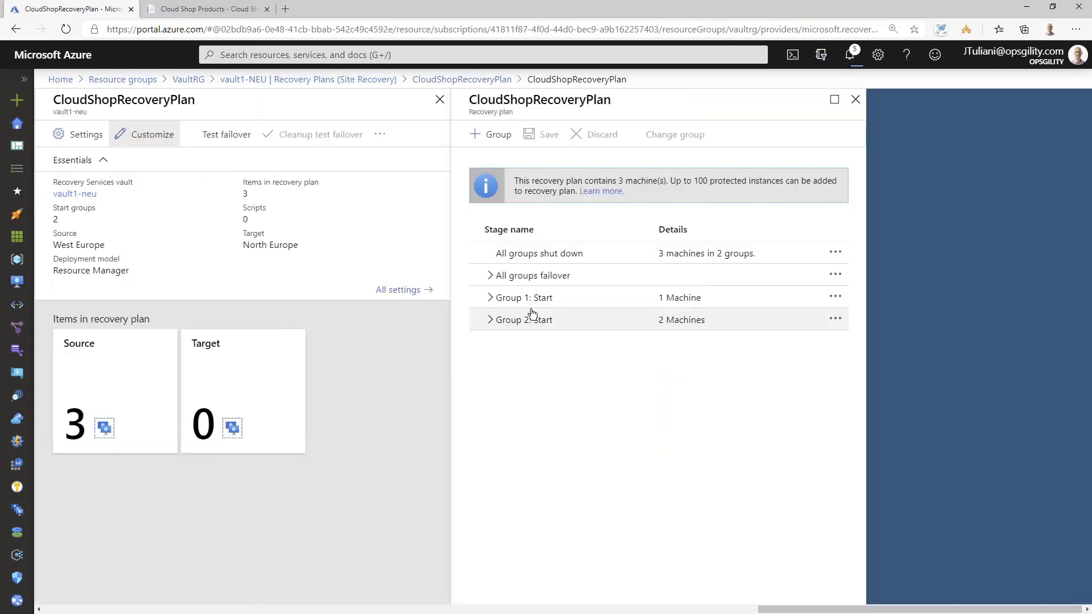
{"action": "left_click", "coordinate": [491, 276]}
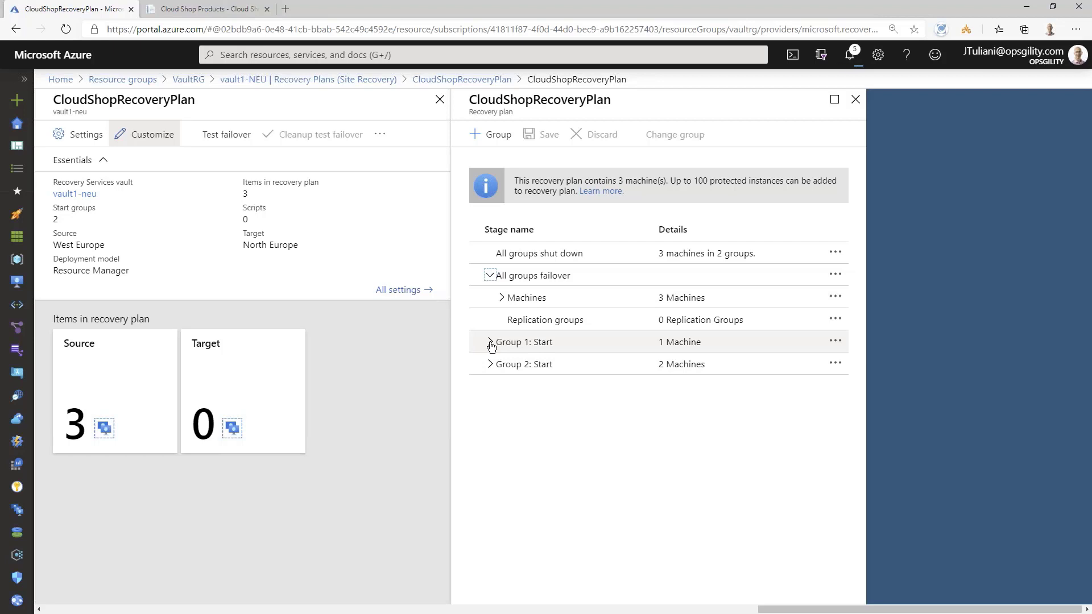
{"action": "left_click", "coordinate": [491, 343]}
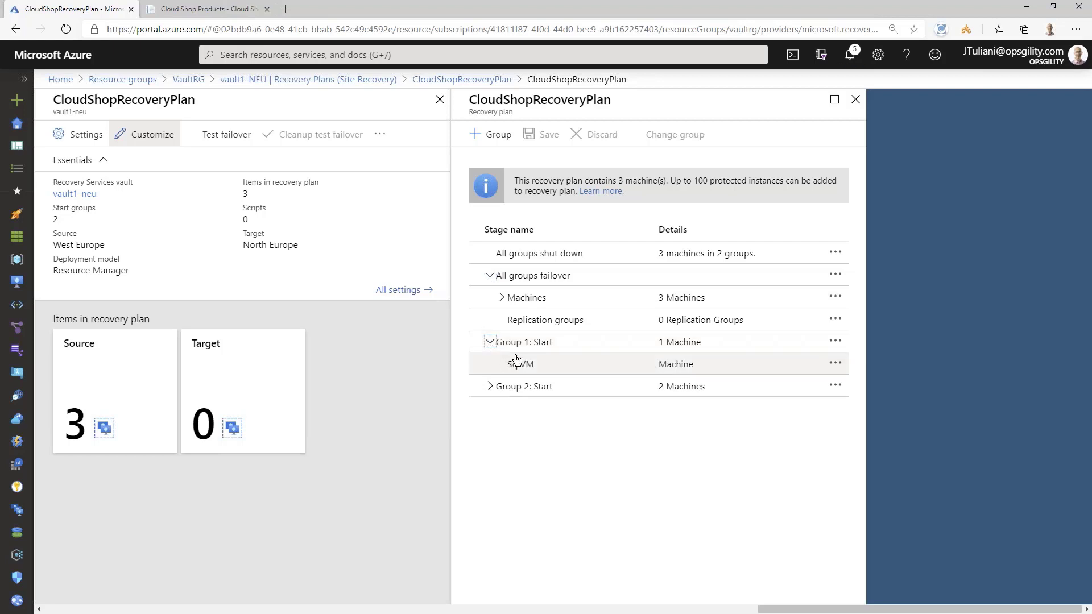
{"action": "left_click", "coordinate": [489, 389]}
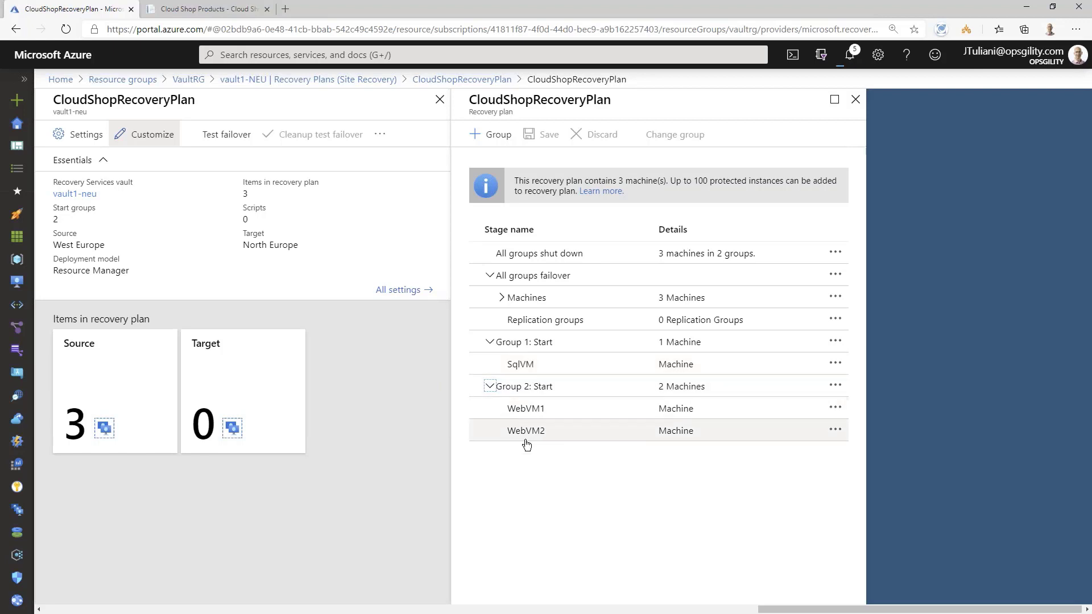
Step: Try adding a third start group to the recovery plan and moving WebVM2 into it from Group 2, and discard the changes
{"action": "left_click", "coordinate": [490, 135]}
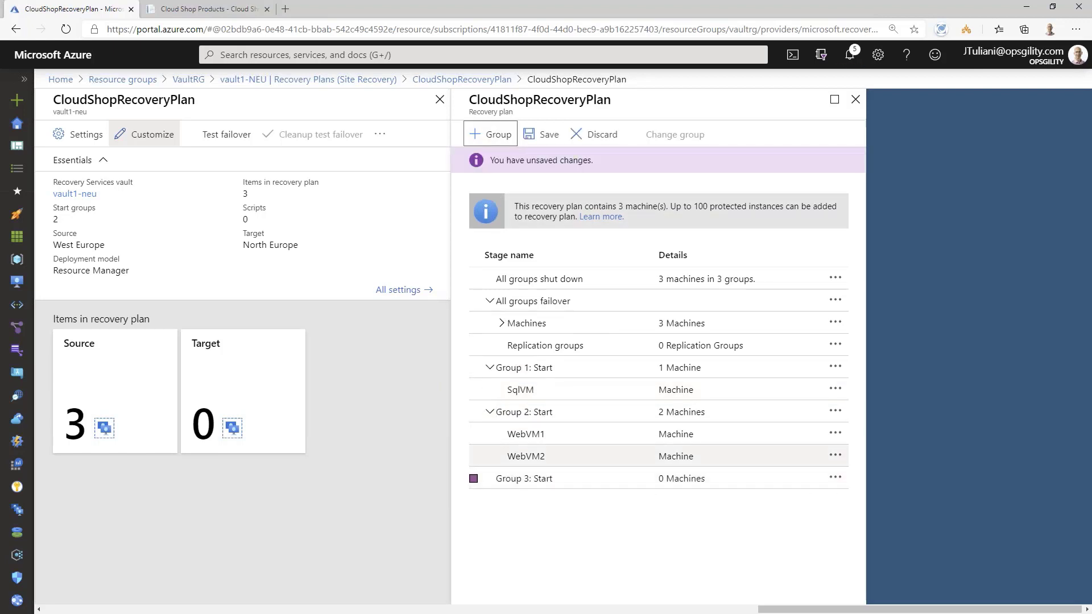
{"action": "left_click", "coordinate": [835, 457]}
{"action": "left_click", "coordinate": [850, 471]}
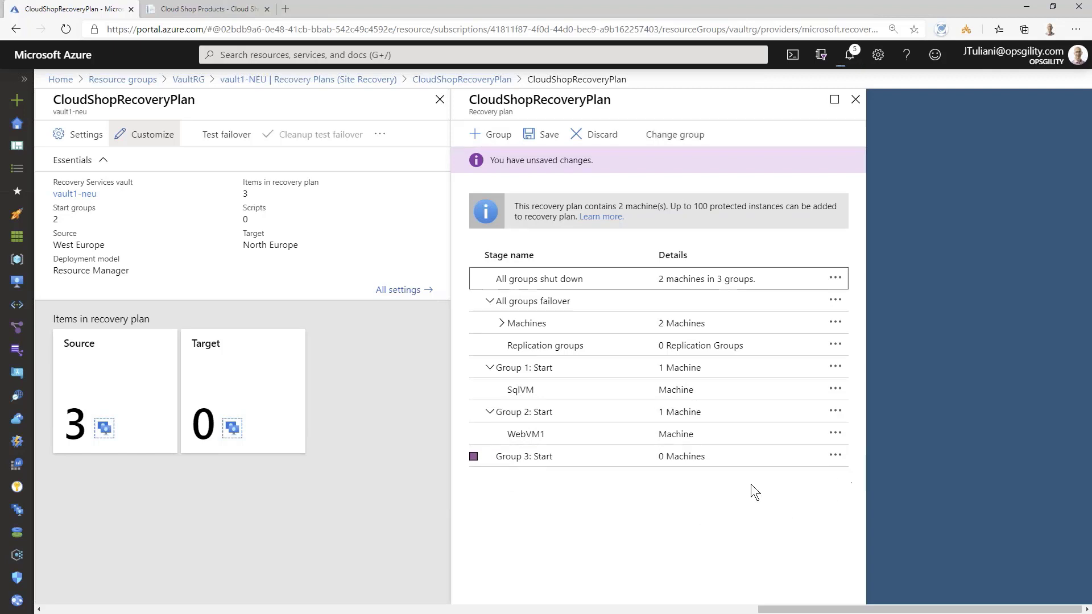
{"action": "left_click", "coordinate": [834, 458]}
{"action": "left_click", "coordinate": [857, 489]}
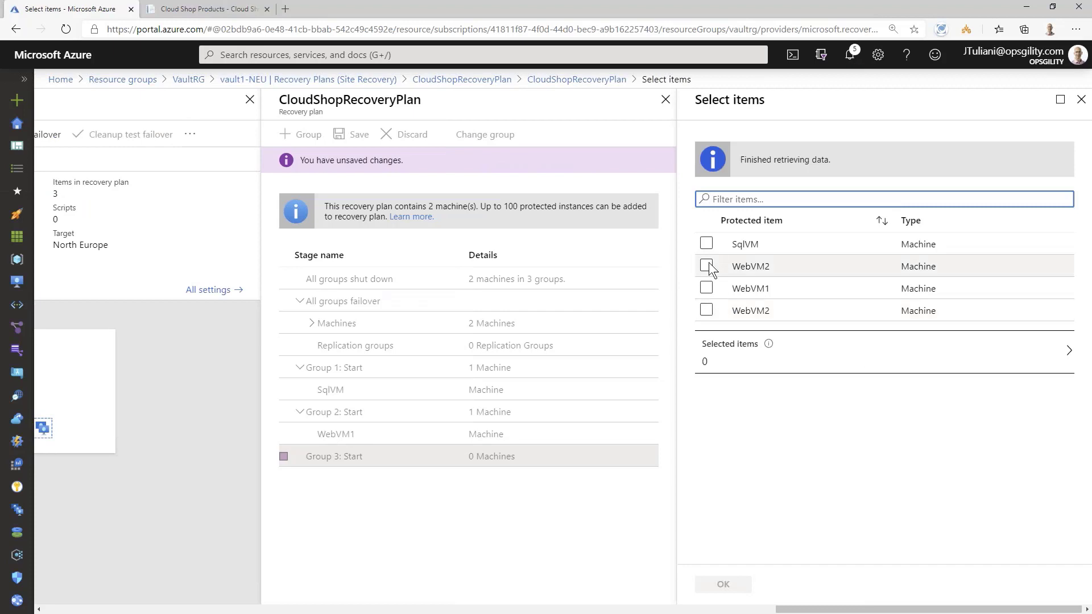
{"action": "left_click", "coordinate": [707, 264]}
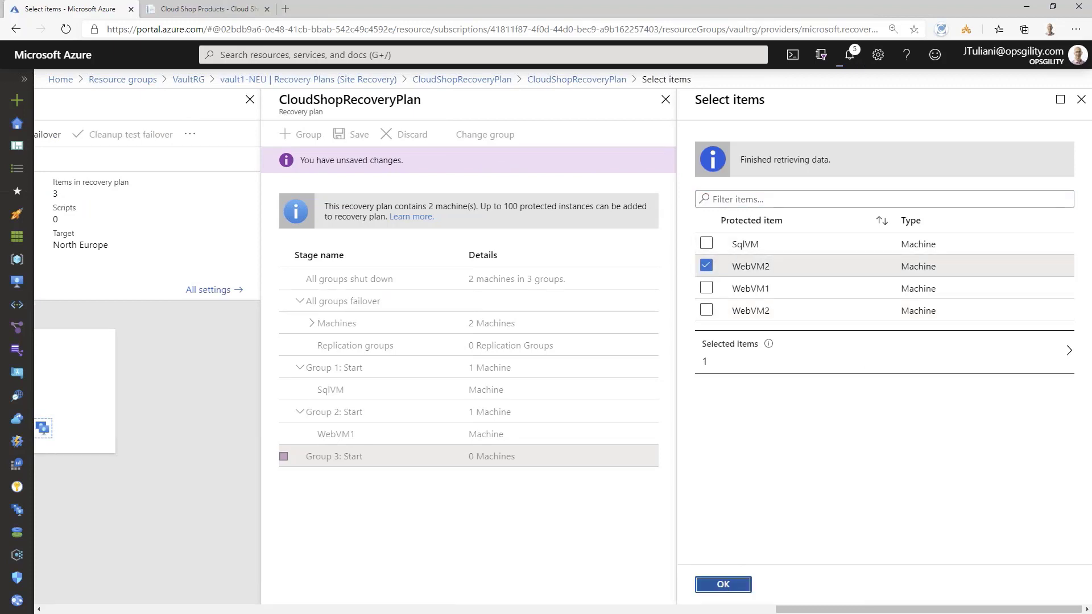
{"action": "left_click", "coordinate": [723, 584]}
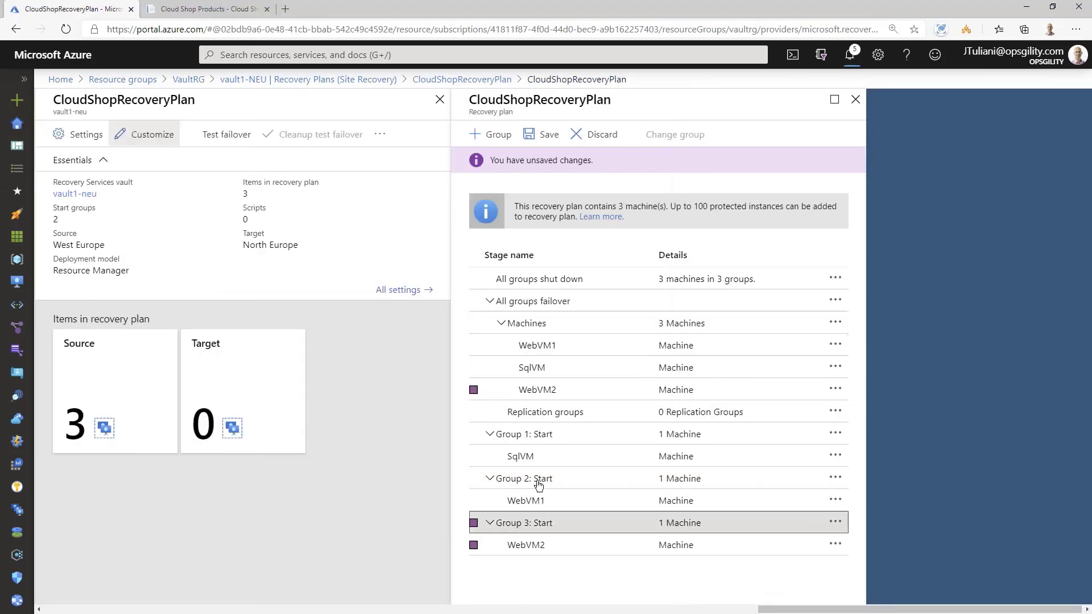
{"action": "left_click", "coordinate": [595, 136]}
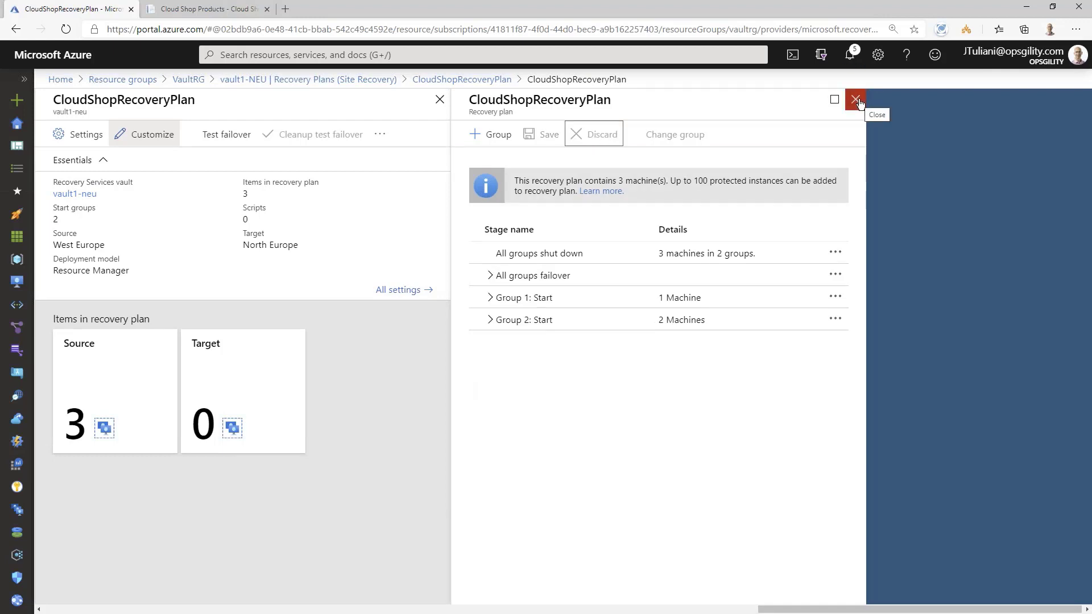
Step: Examine the script and manual action options for a post action on Group 2, and close the plan customization without adding one
{"action": "left_click", "coordinate": [835, 318]}
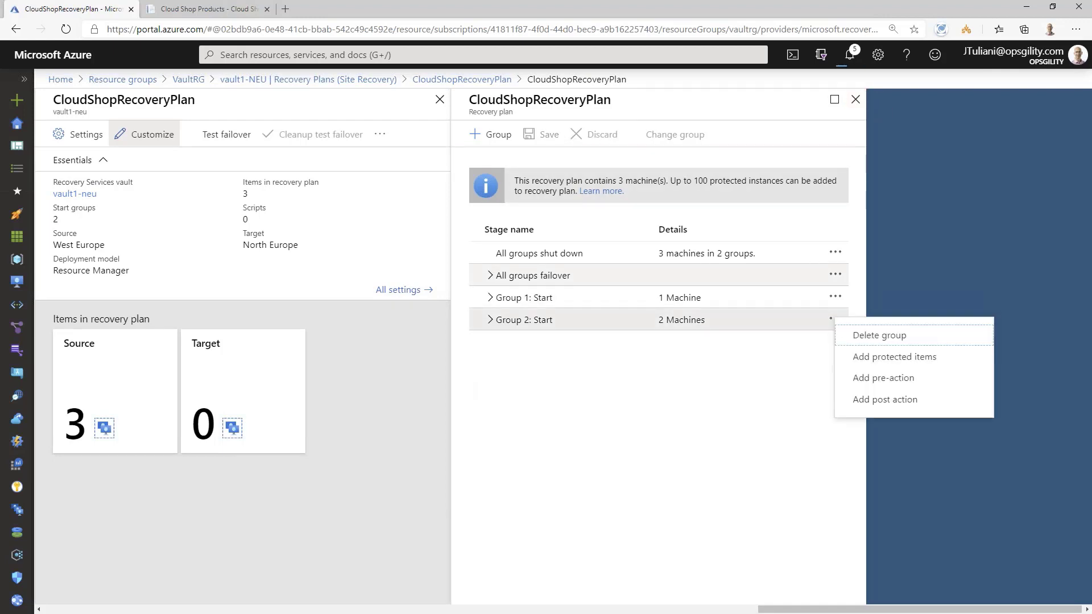
{"action": "left_click", "coordinate": [887, 400]}
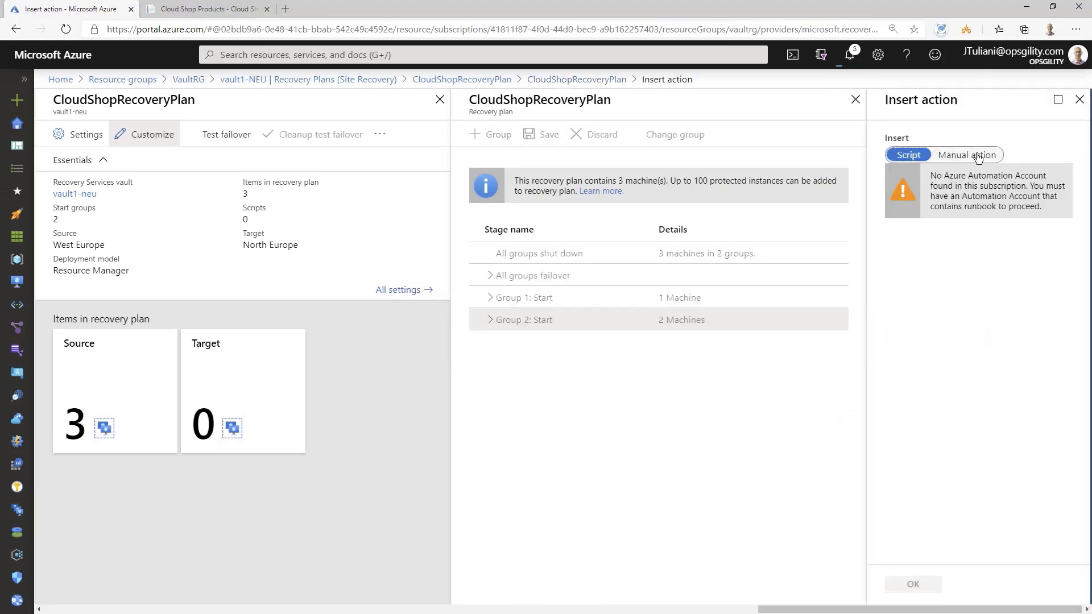
{"action": "left_click", "coordinate": [976, 159]}
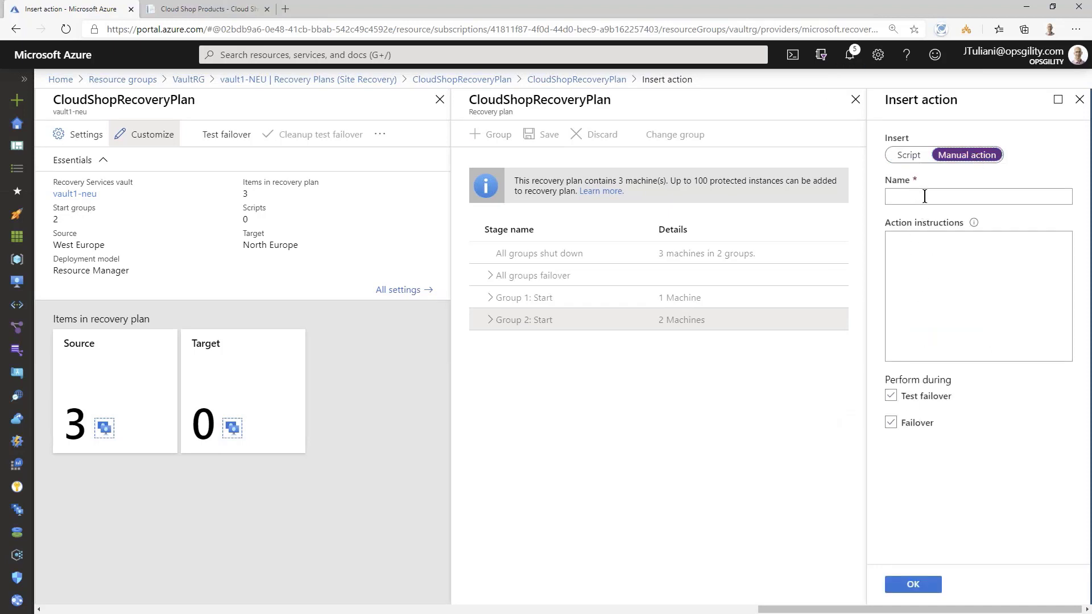
{"action": "left_click", "coordinate": [908, 155]}
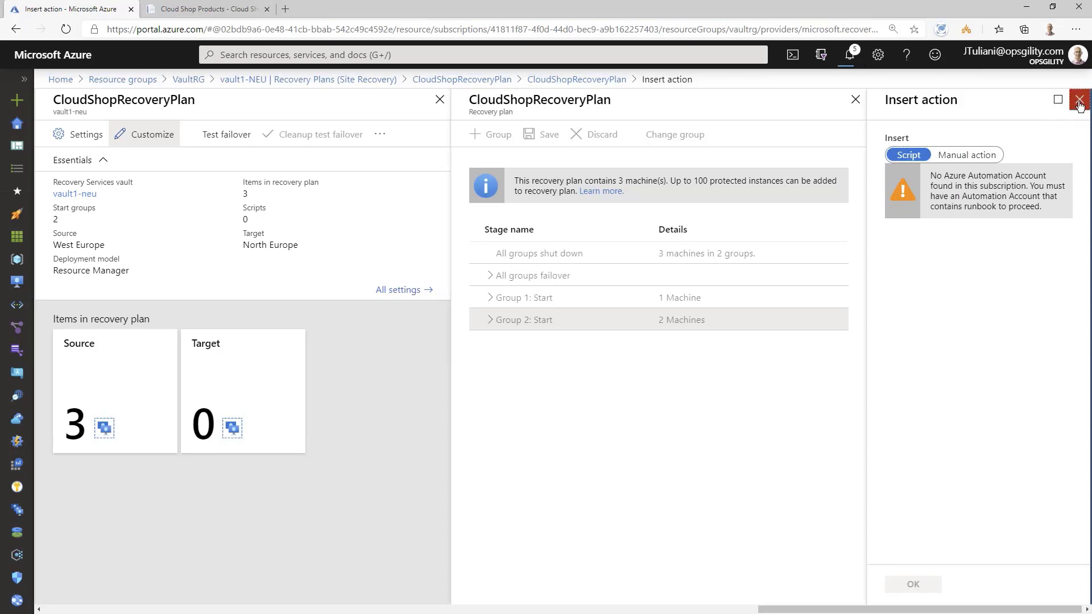
{"action": "left_click", "coordinate": [1079, 102]}
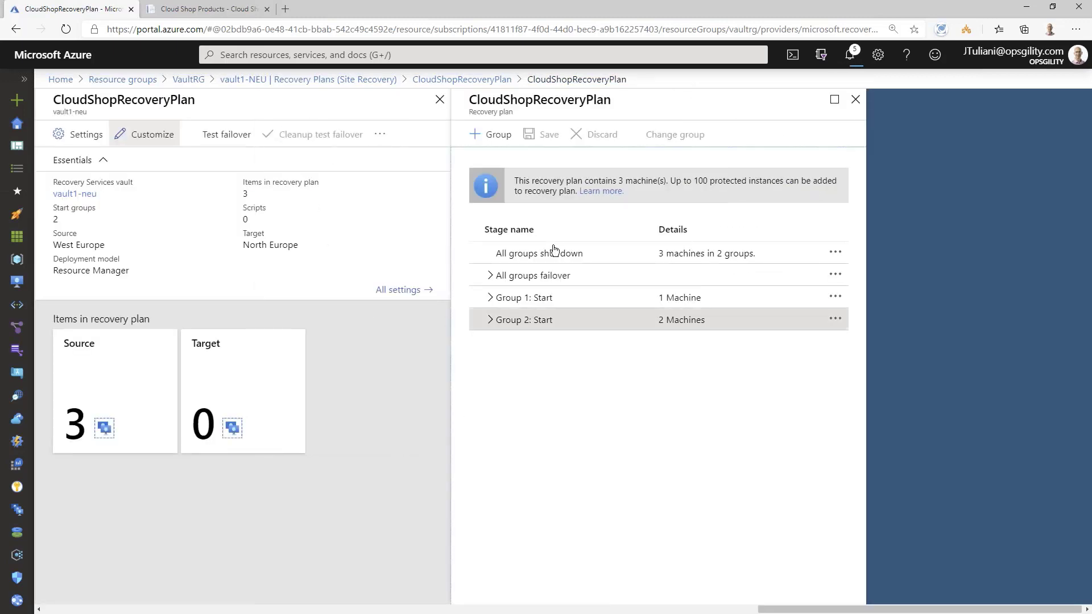
{"action": "left_click", "coordinate": [855, 101]}
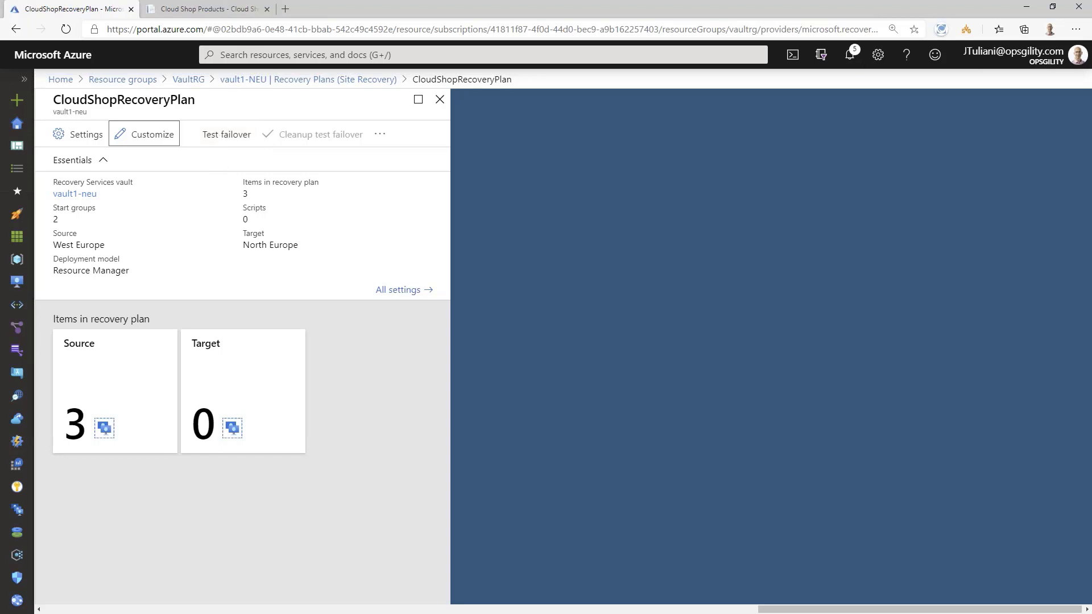
Step: Start a test failover of CloudShopRecoveryPlan using the Latest processed (low RTO) recovery point and the CloudShopVnet-test virtual network
{"action": "left_click", "coordinate": [222, 136]}
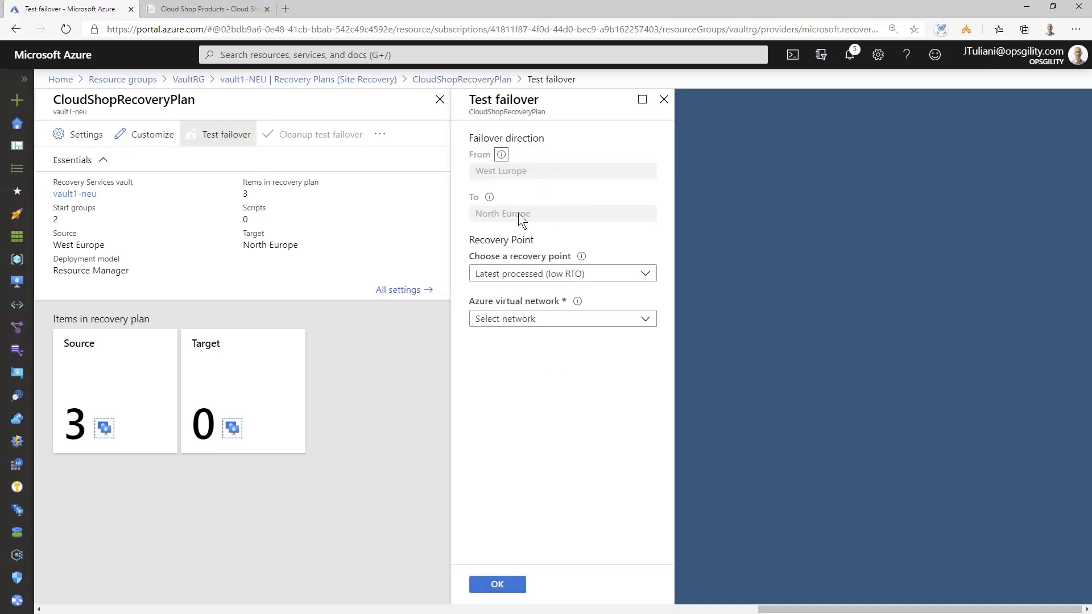
{"action": "left_click", "coordinate": [504, 275]}
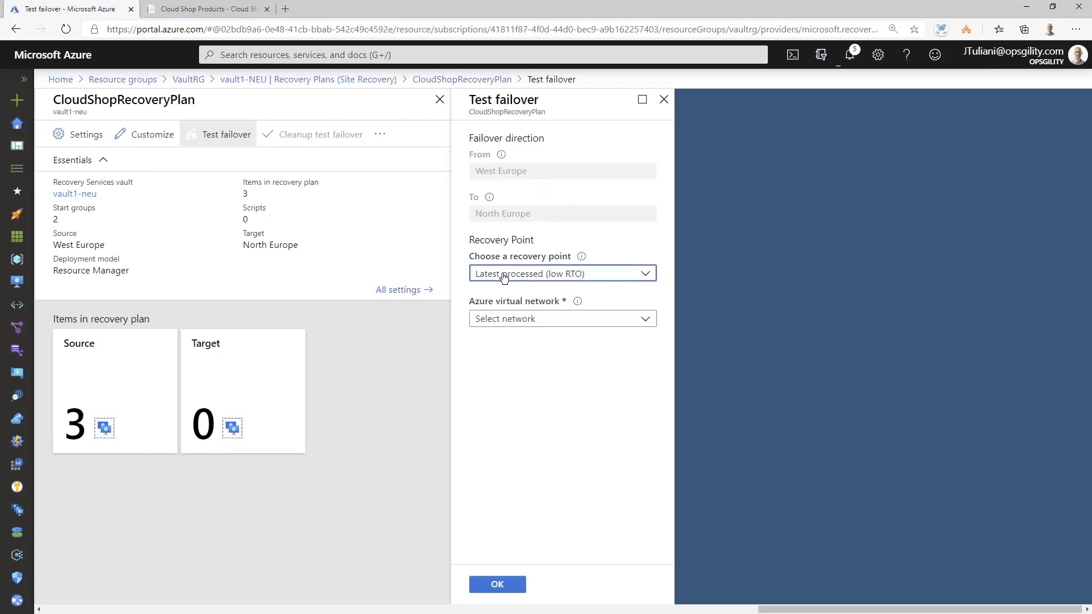
{"action": "left_click", "coordinate": [568, 398]}
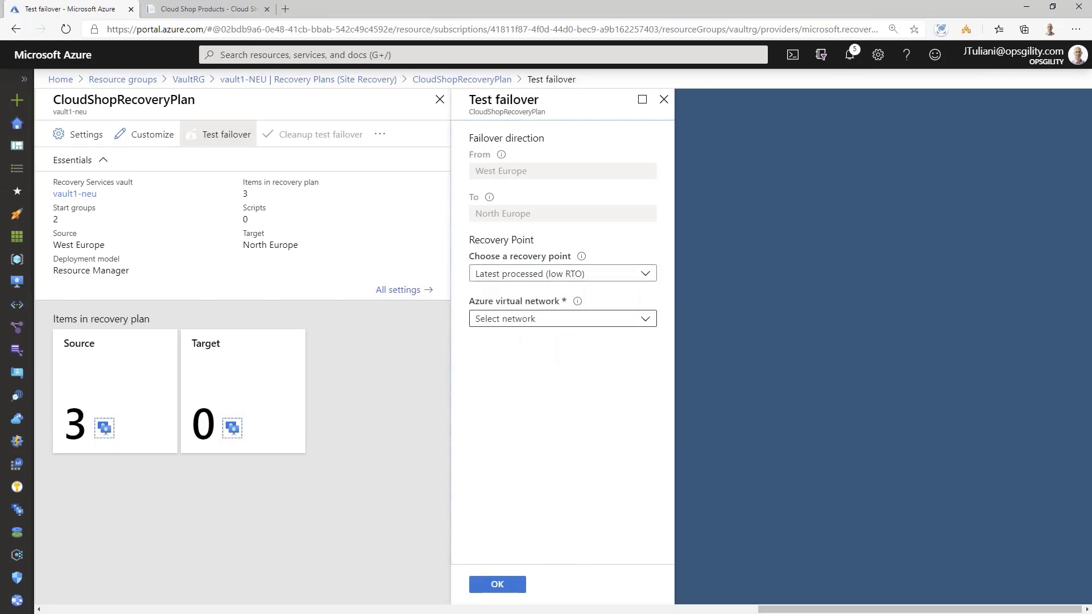
{"action": "left_click", "coordinate": [547, 324]}
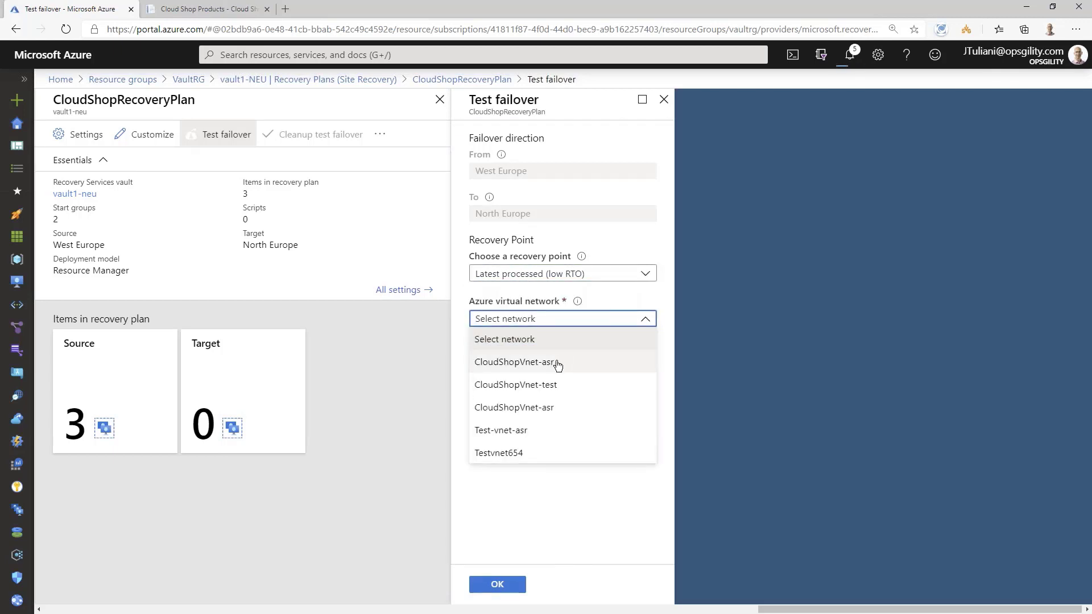
{"action": "left_click", "coordinate": [526, 387]}
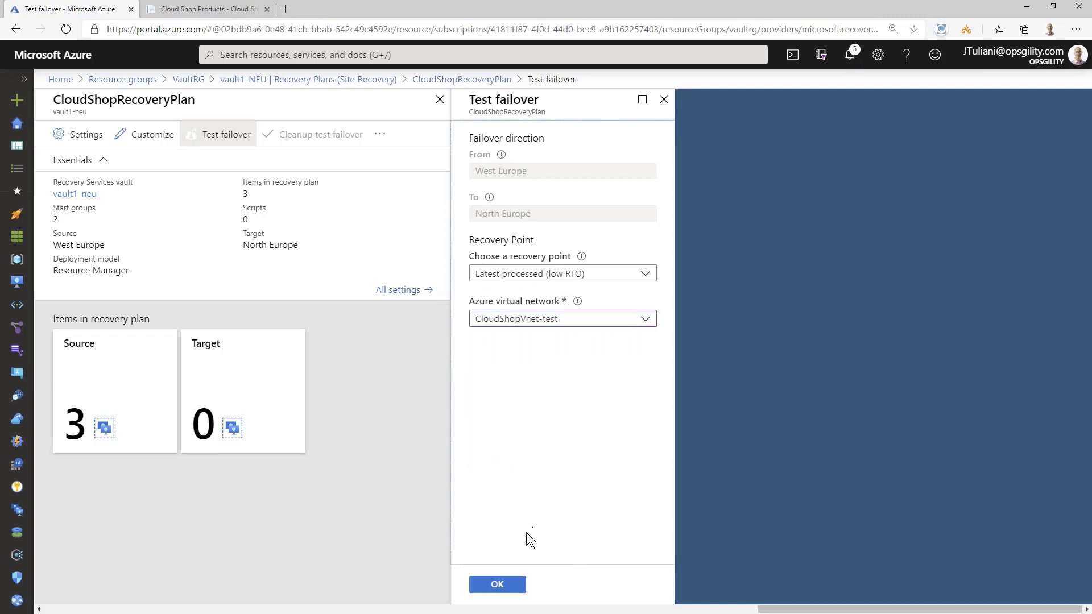
{"action": "left_click", "coordinate": [489, 585]}
{"action": "mouse_move", "coordinate": [579, 304]}
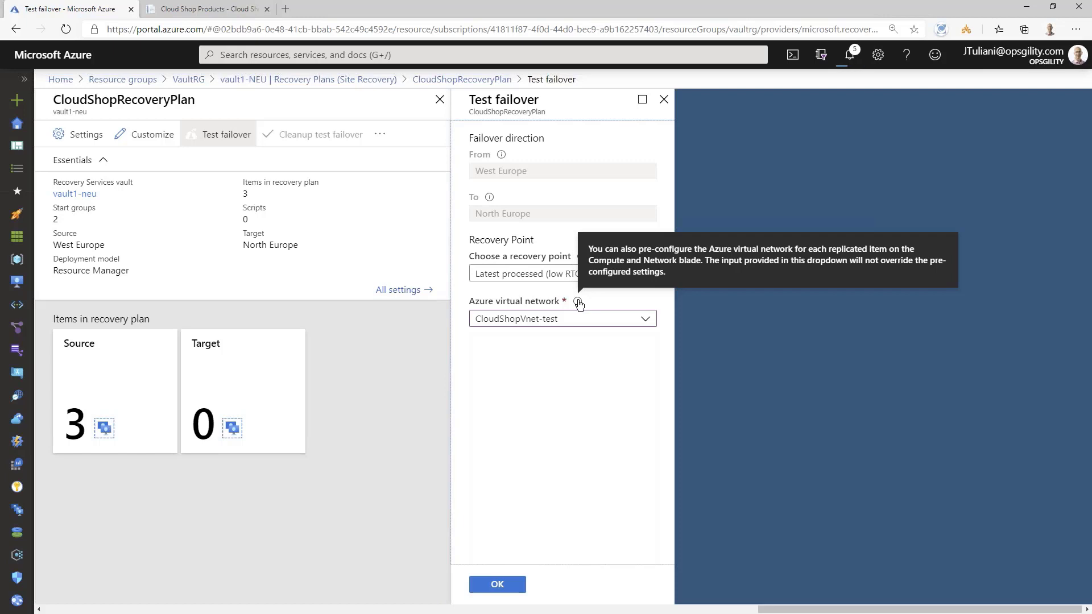
{"action": "left_click", "coordinate": [497, 584]}
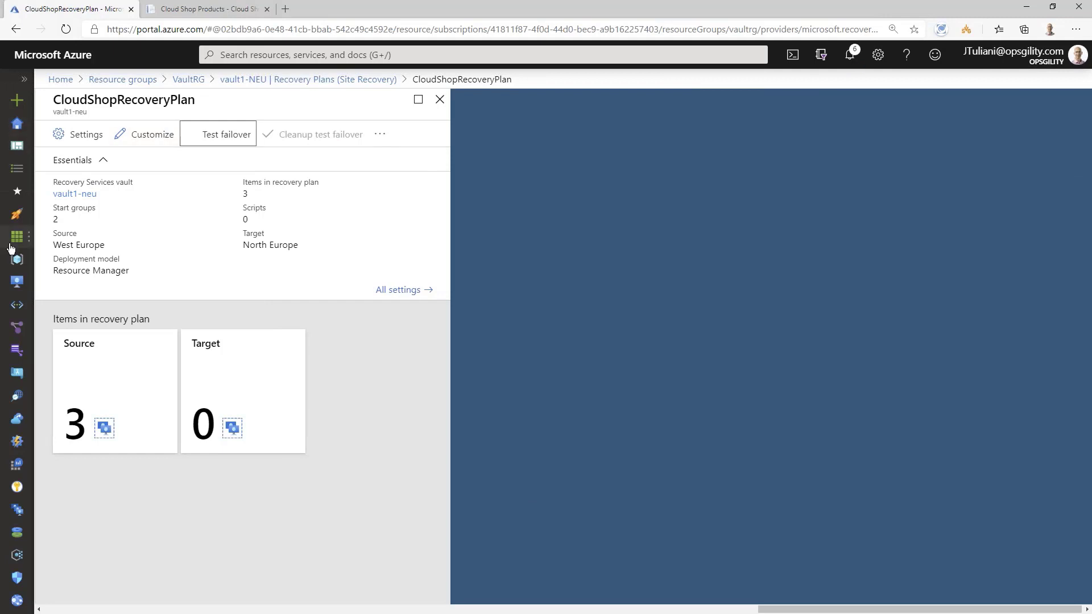
Step: Open the CloudShopRG2 resource group and review its list of resources
{"action": "left_click", "coordinate": [33, 271]}
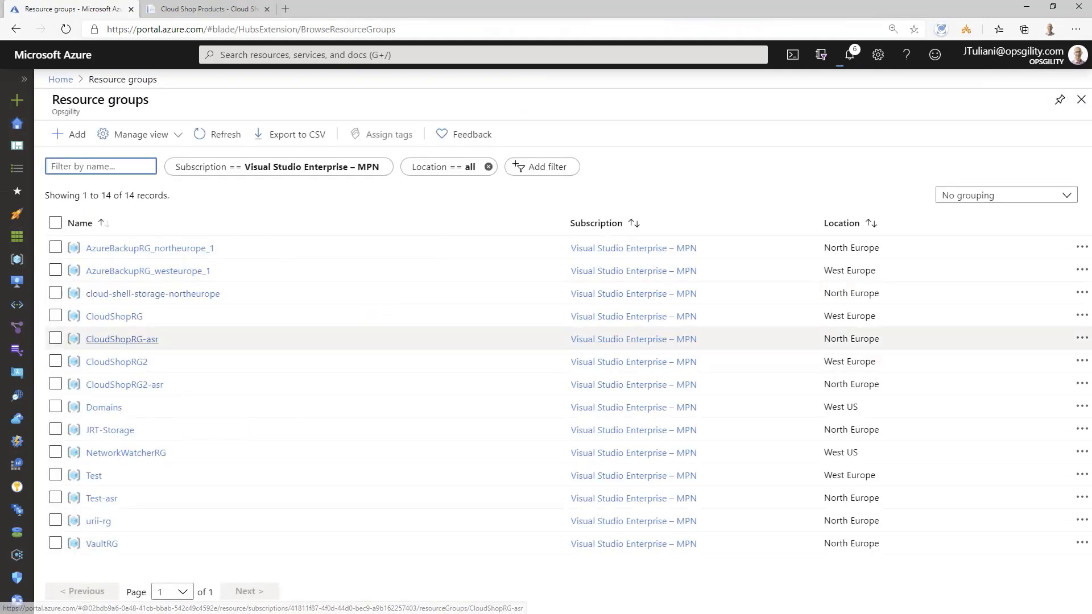
{"action": "left_click", "coordinate": [107, 364]}
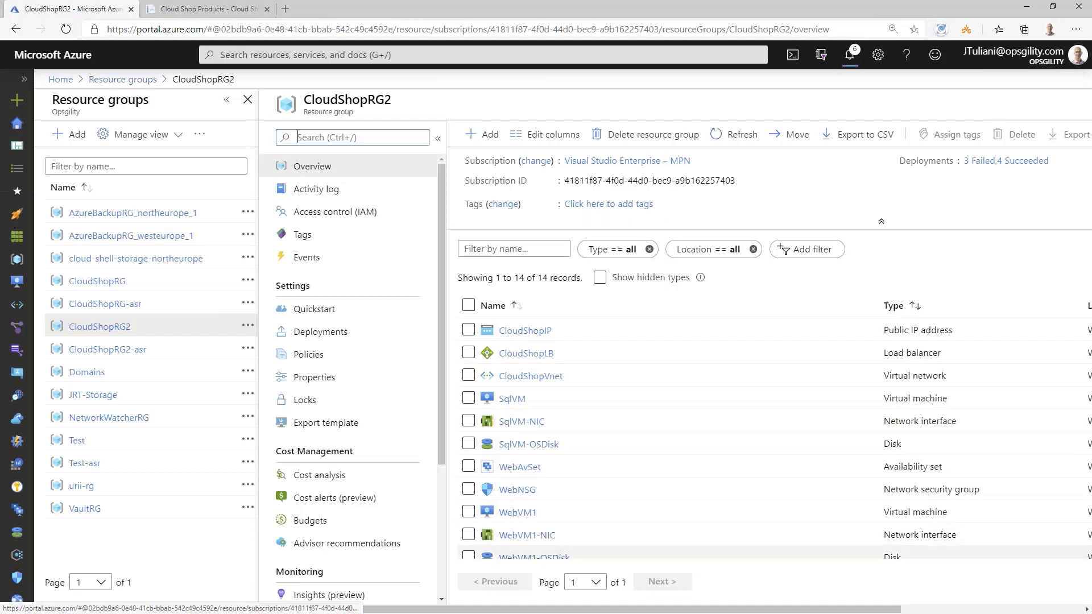
{"action": "scroll", "coordinate": [592, 544], "scroll_direction": "down", "scroll_amount": 1}
{"action": "scroll", "coordinate": [535, 493], "scroll_direction": "down", "scroll_amount": 2}
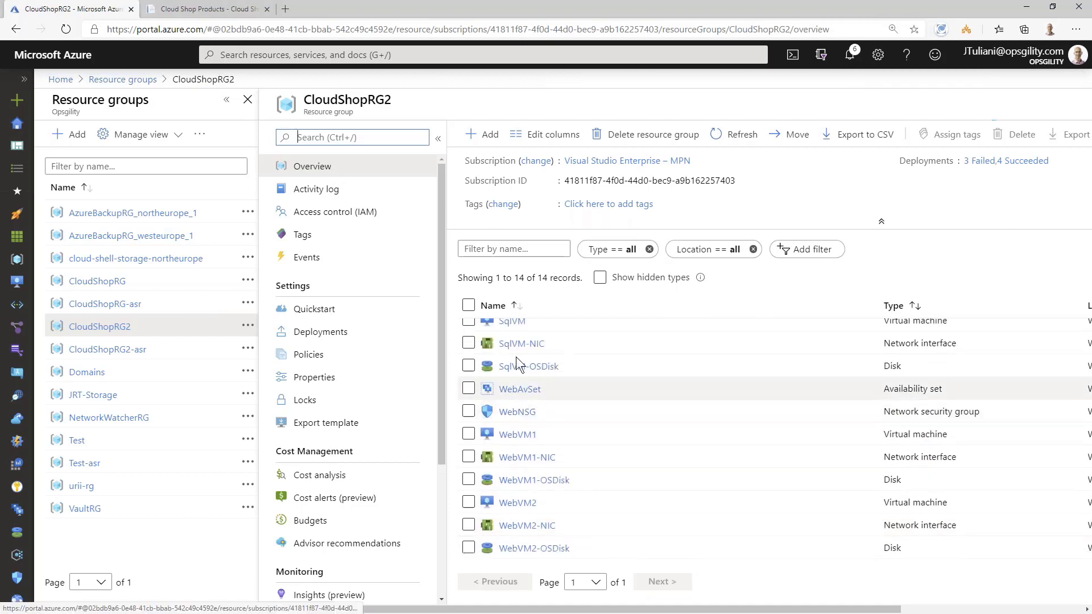
{"action": "scroll", "coordinate": [525, 393], "scroll_direction": "up", "scroll_amount": 2}
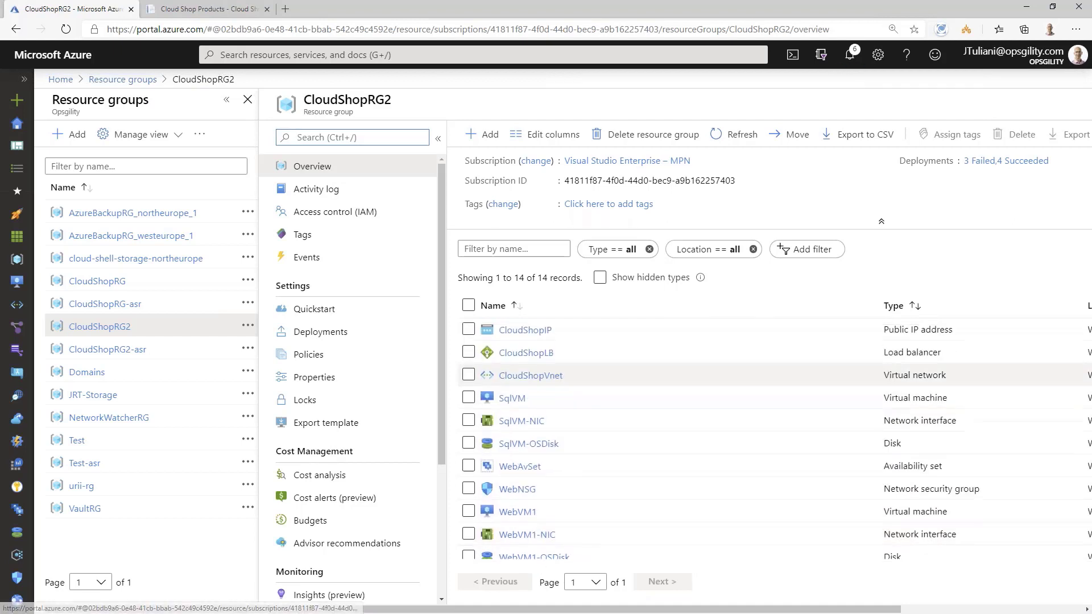
{"action": "scroll", "coordinate": [528, 422], "scroll_direction": "down", "scroll_amount": 1}
{"action": "scroll", "coordinate": [530, 449], "scroll_direction": "down", "scroll_amount": 1}
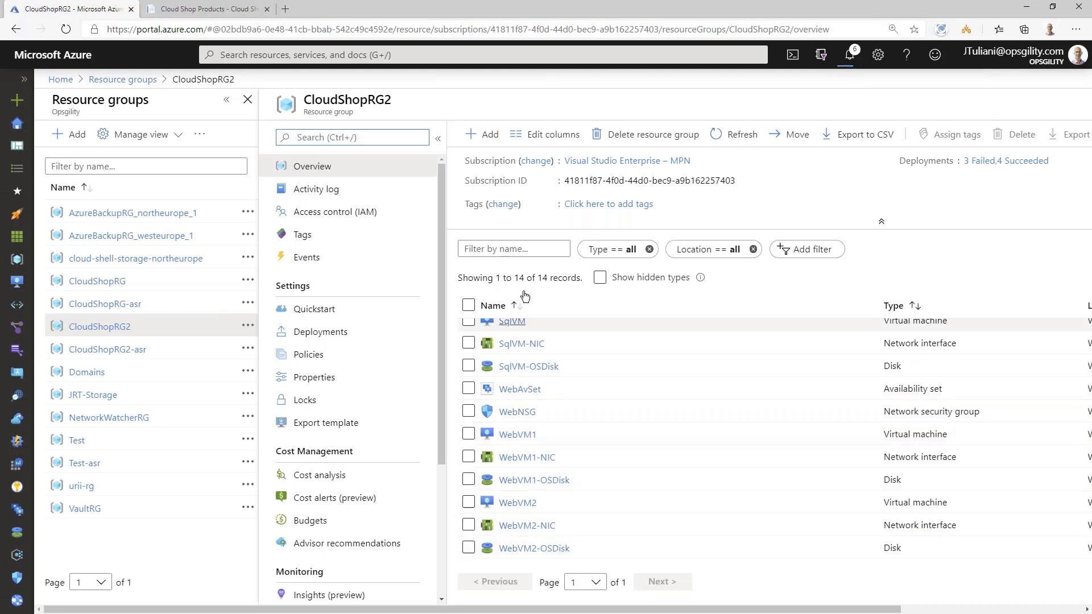
Step: Review the CloudShopRG2 resource list, and open the CloudShopRG2-asr resource group to inspect its replicated resources
{"action": "scroll", "coordinate": [530, 512], "scroll_direction": "up", "scroll_amount": 3}
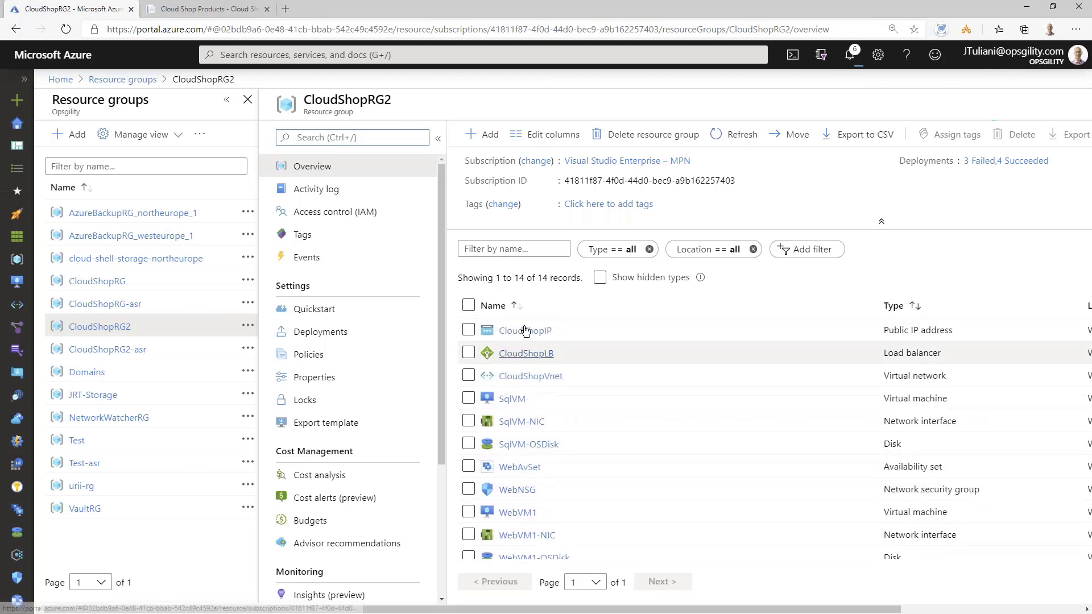
{"action": "scroll", "coordinate": [533, 500], "scroll_direction": "down", "scroll_amount": 2}
{"action": "scroll", "coordinate": [530, 502], "scroll_direction": "up", "scroll_amount": 2}
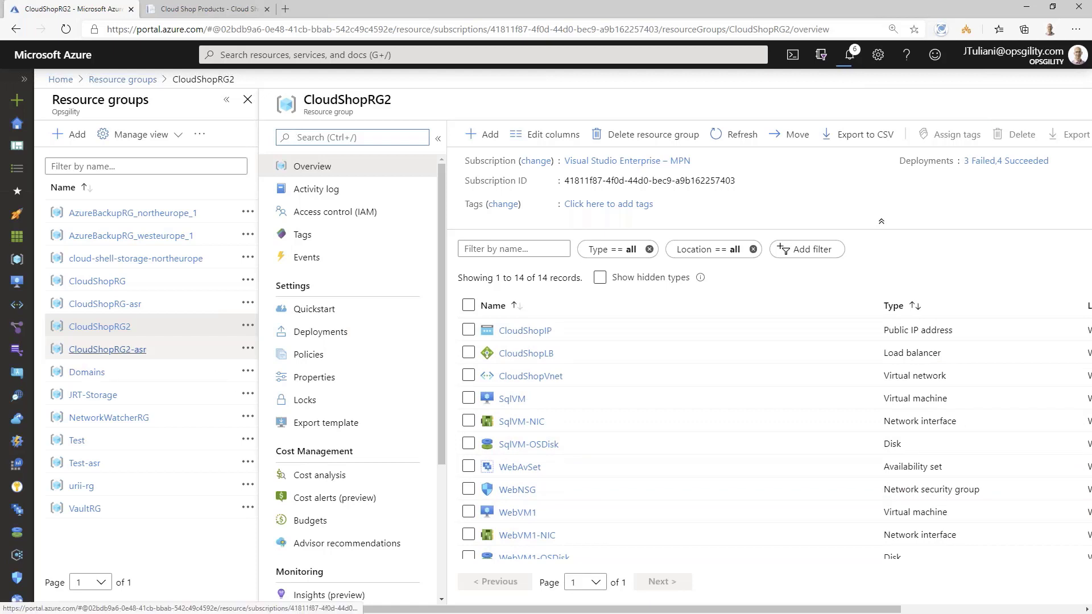
{"action": "left_click", "coordinate": [95, 350]}
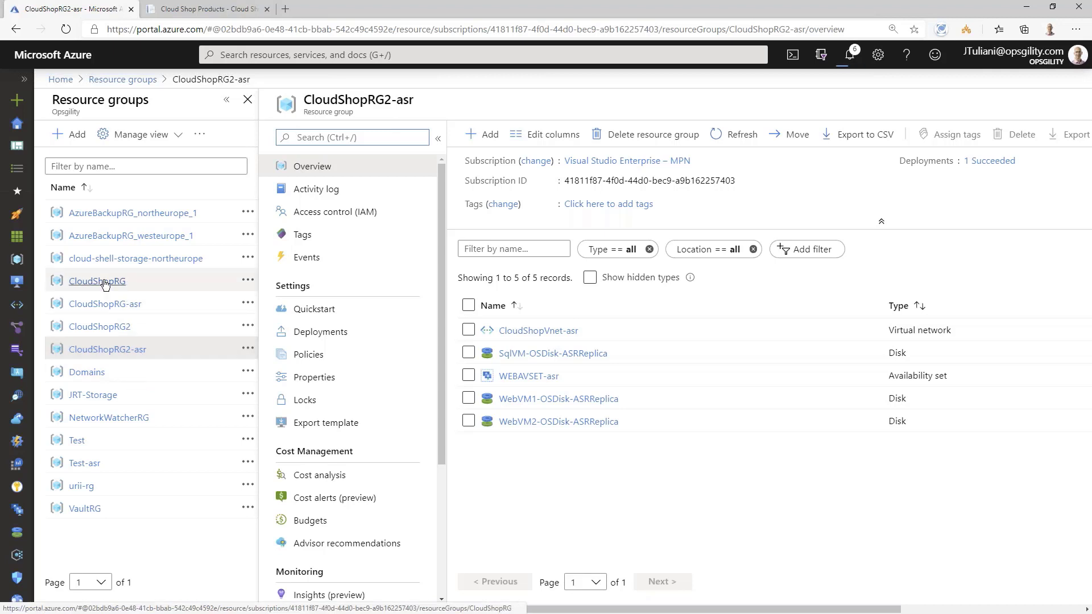
Step: Examine the replica and test failover resources in the CloudShopRG-asr resource group, and return to the presentation slides
{"action": "left_click", "coordinate": [102, 305]}
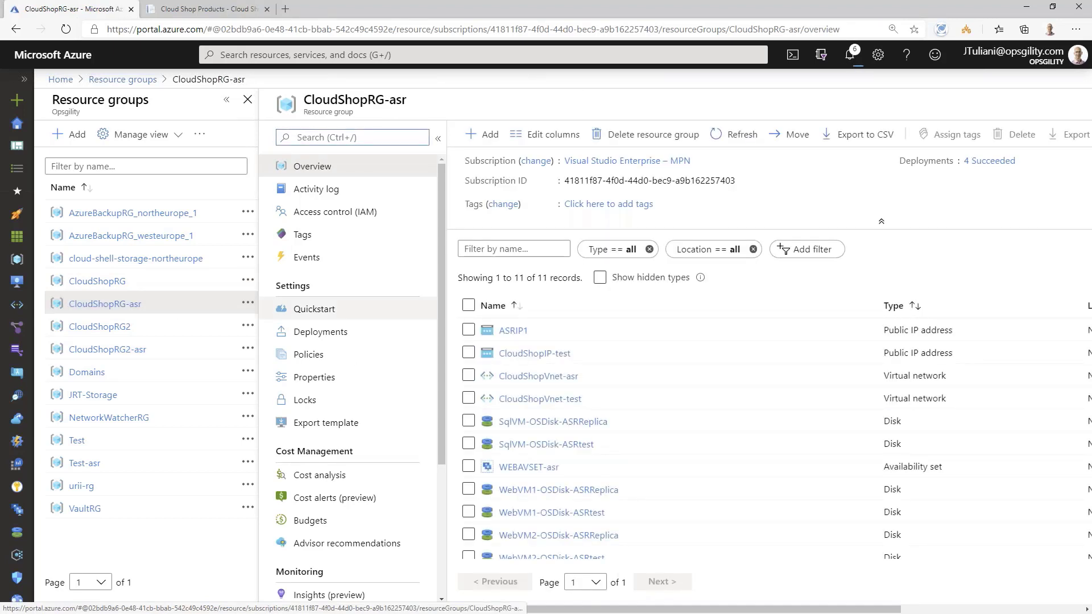
{"action": "scroll", "coordinate": [574, 364], "scroll_direction": "down", "scroll_amount": 1}
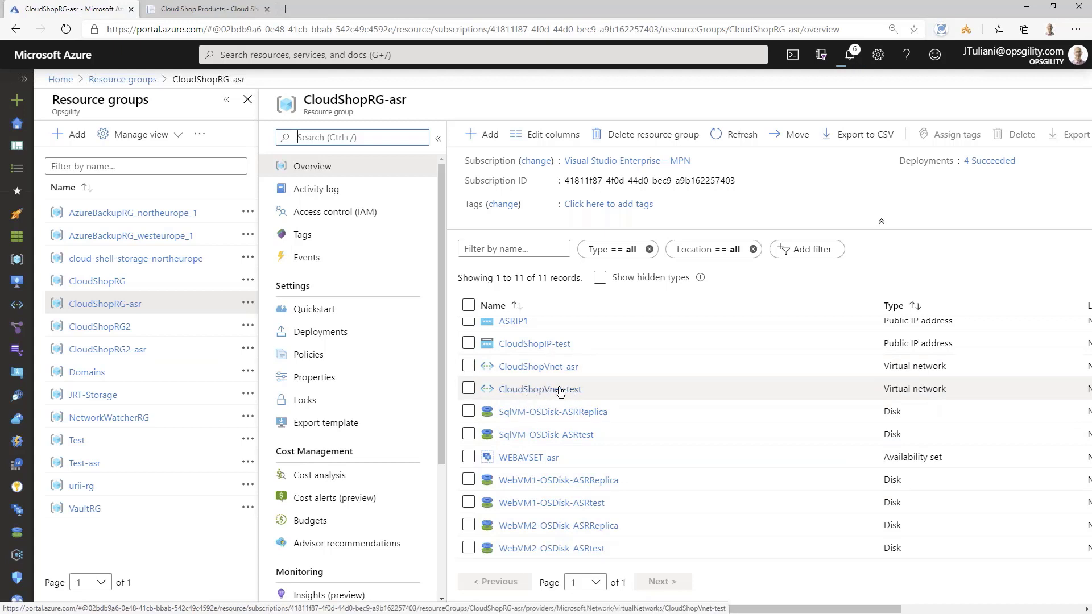
{"action": "scroll", "coordinate": [540, 381], "scroll_direction": "up", "scroll_amount": 1}
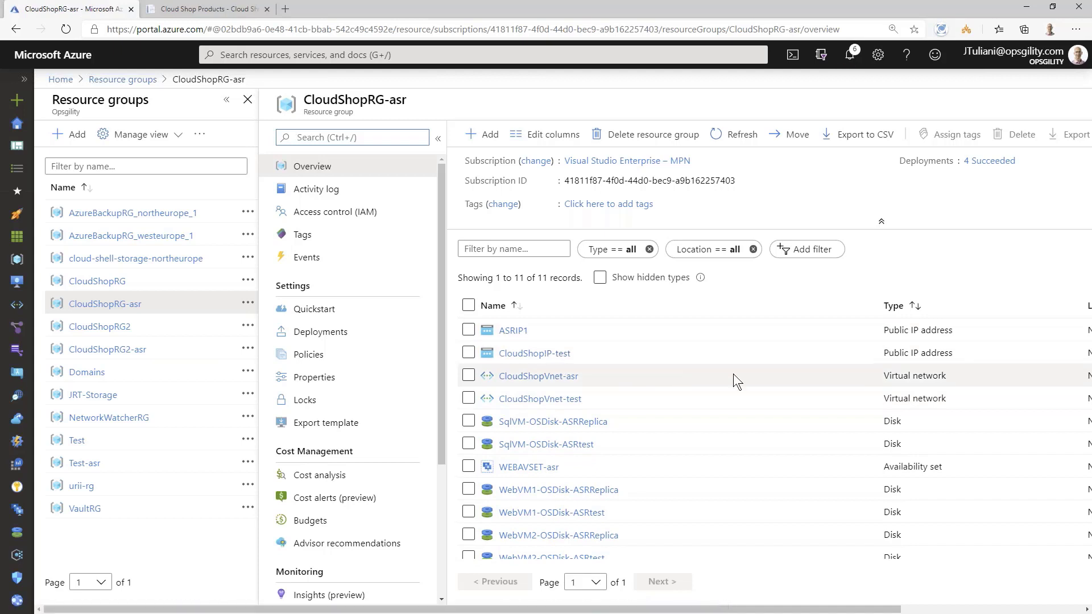
{"action": "scroll", "coordinate": [807, 407], "scroll_direction": "down", "scroll_amount": 1}
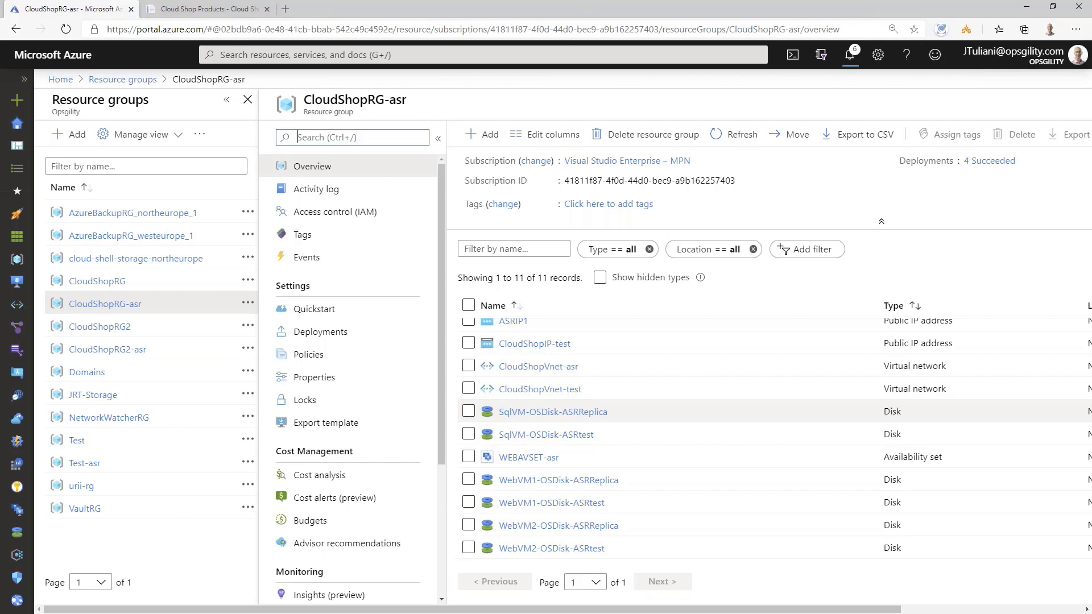
{"action": "left_click", "coordinate": [1027, 9]}
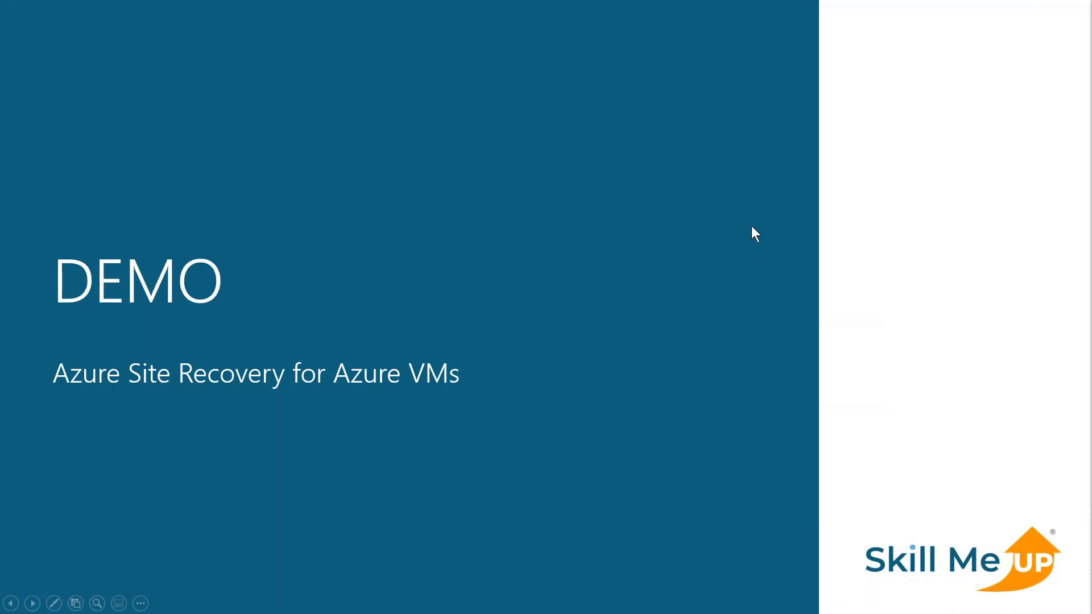
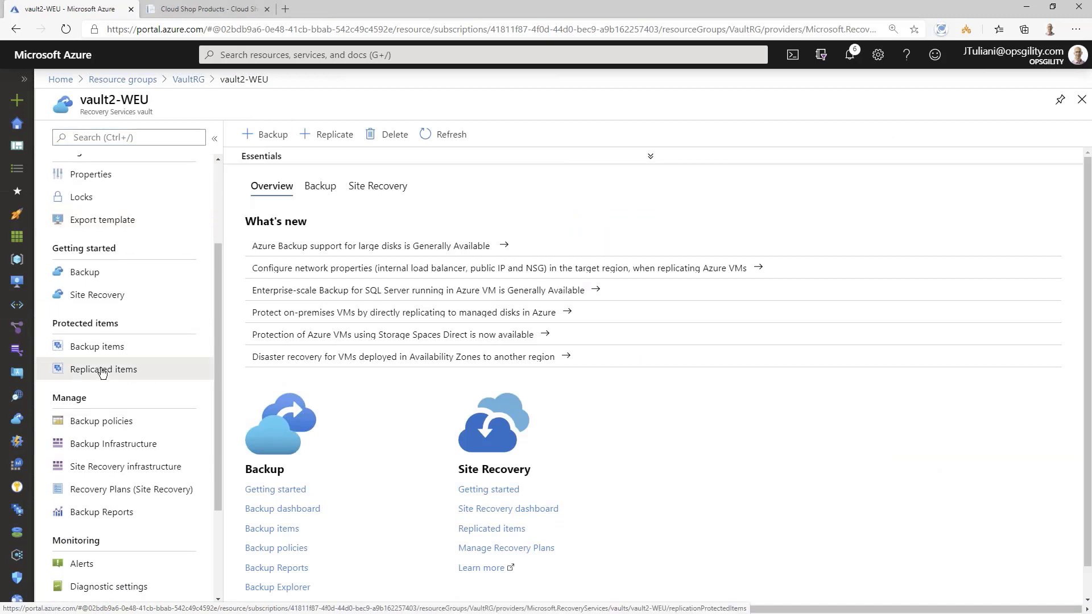
Step: Check the replicated items in the vault2-WEU vault, and view those in the vault1-NEU vault of VaultRG
{"action": "left_click", "coordinate": [103, 370]}
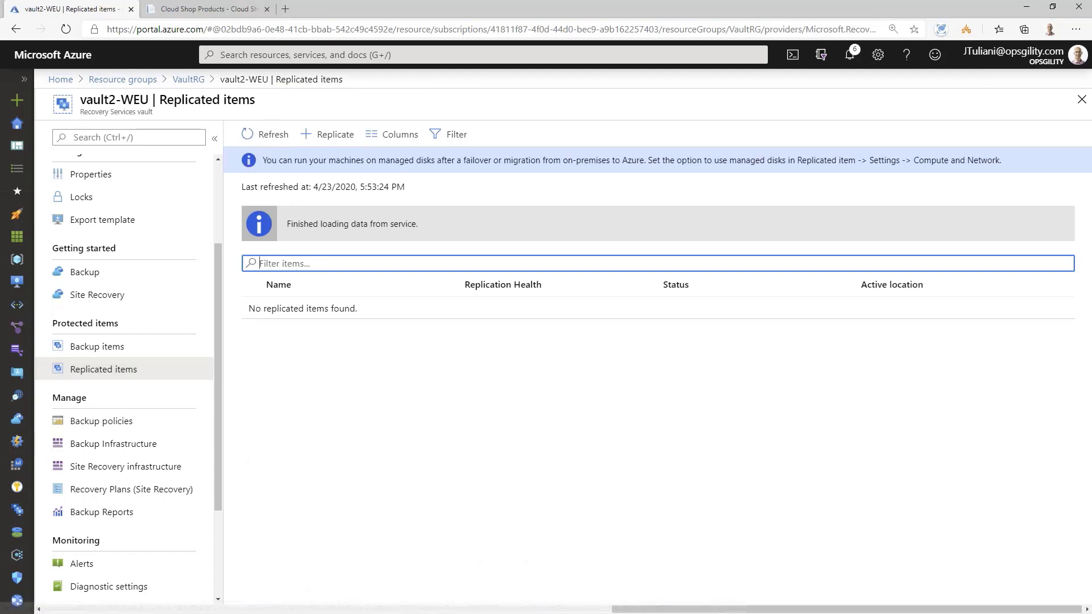
{"action": "left_click", "coordinate": [271, 133]}
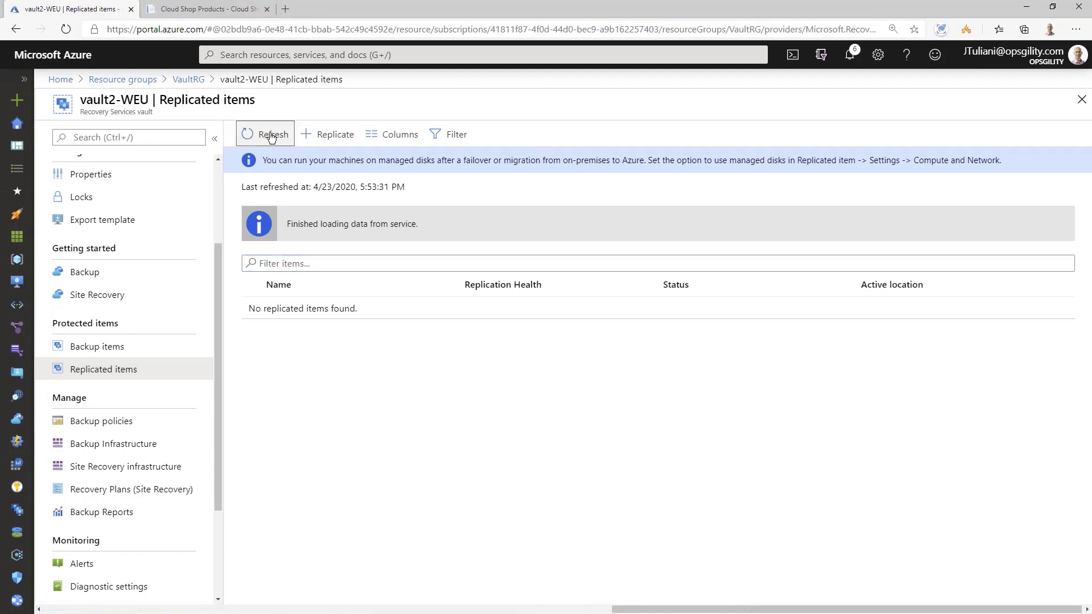
{"action": "left_click", "coordinate": [188, 79]}
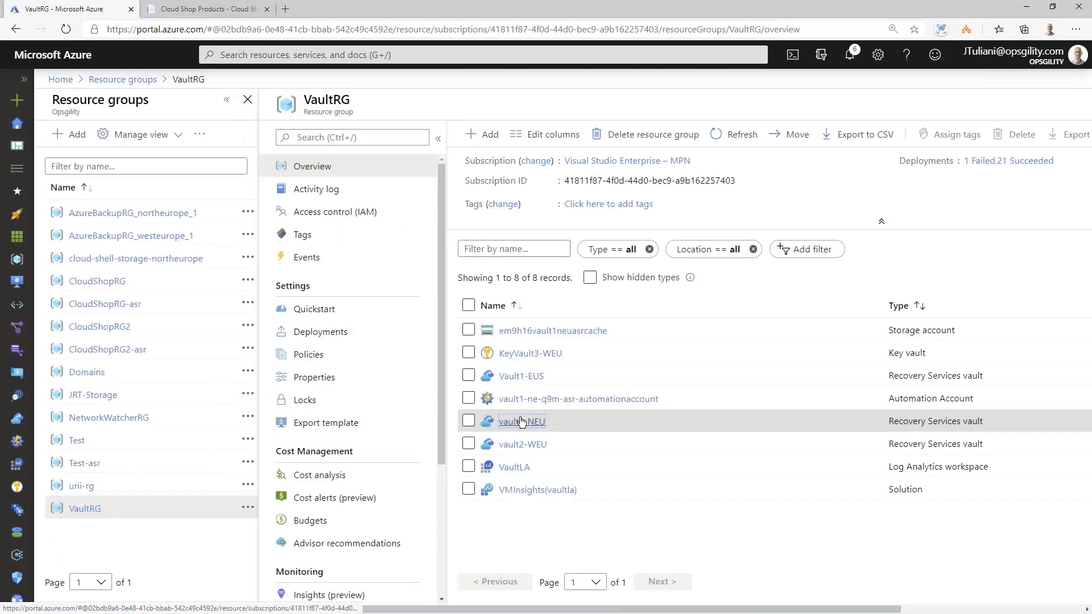
{"action": "left_click", "coordinate": [521, 421]}
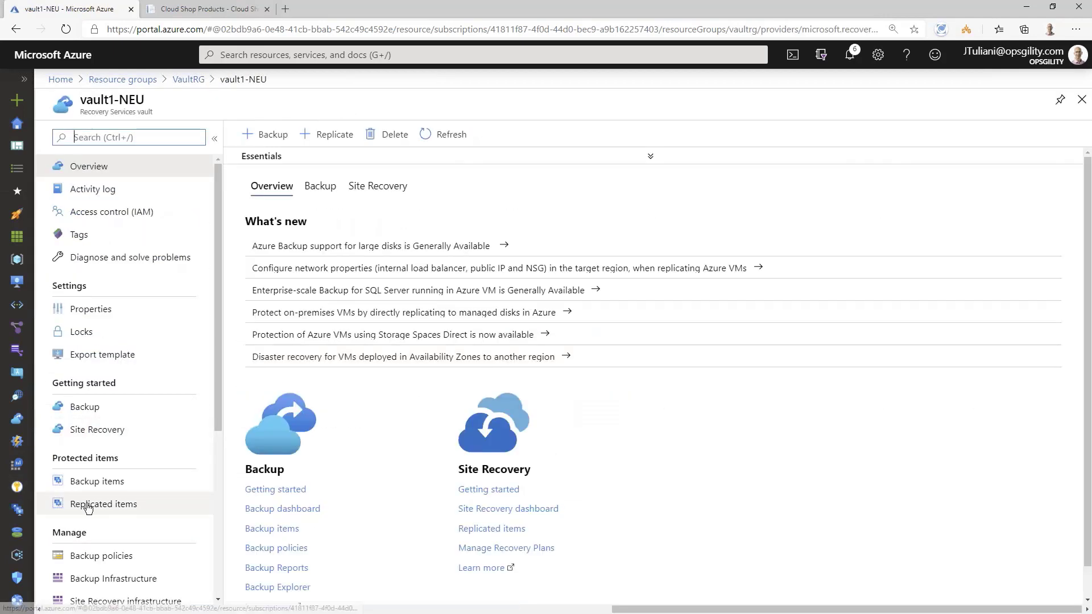
{"action": "left_click", "coordinate": [88, 506]}
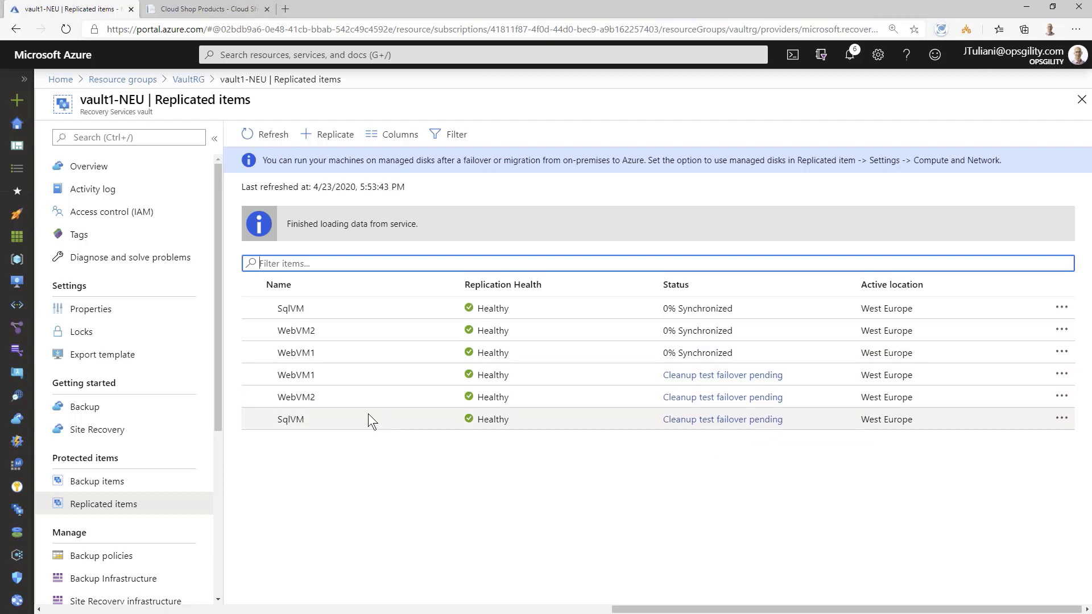
Step: Inspect the Compute and Network settings and the WebVM1-NIC details of the replicated WebVM1 with test failover cleanup pending
{"action": "left_click", "coordinate": [294, 375]}
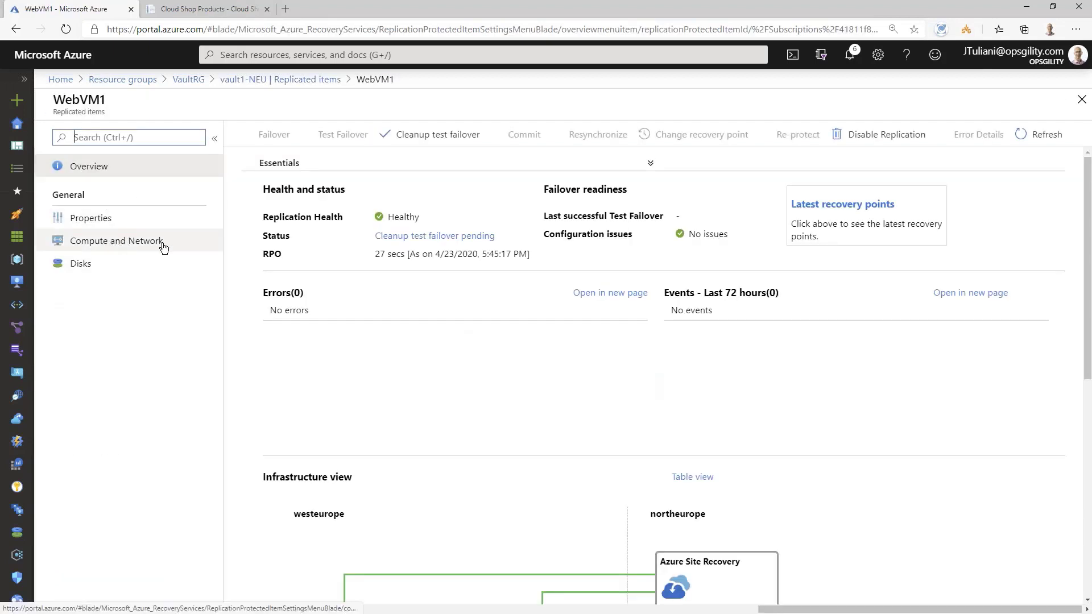
{"action": "left_click", "coordinate": [116, 242]}
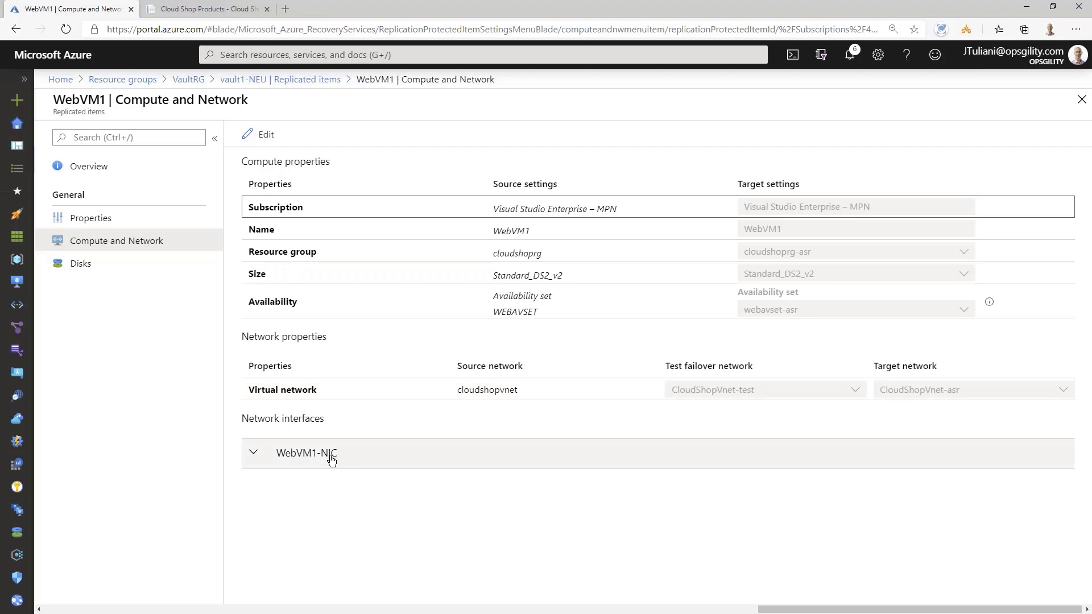
{"action": "left_click", "coordinate": [254, 454]}
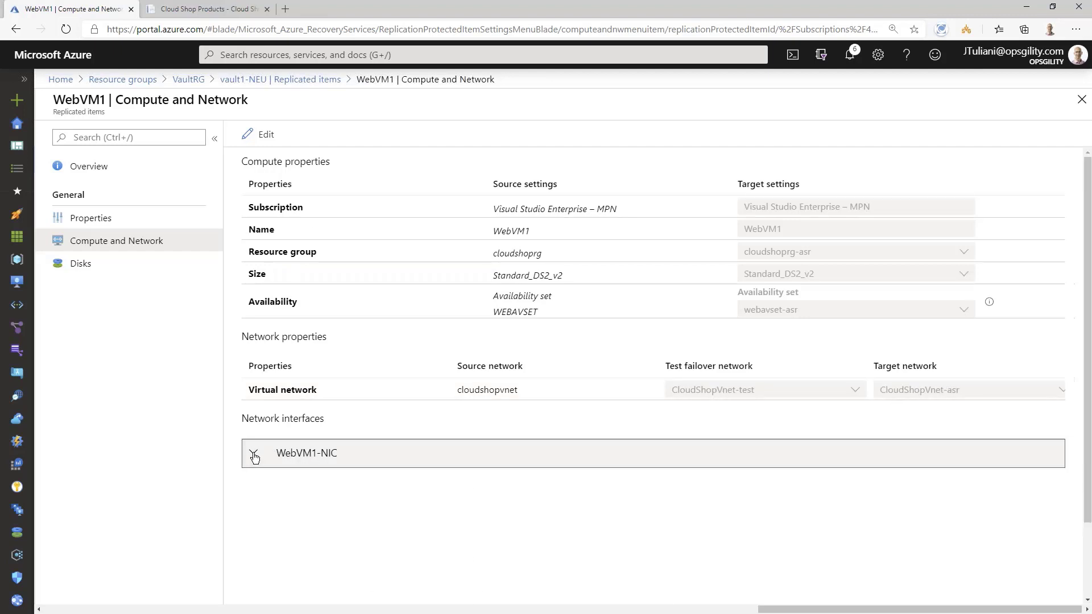
{"action": "left_click", "coordinate": [254, 454]}
{"action": "scroll", "coordinate": [651, 452], "scroll_direction": "down", "scroll_amount": 2}
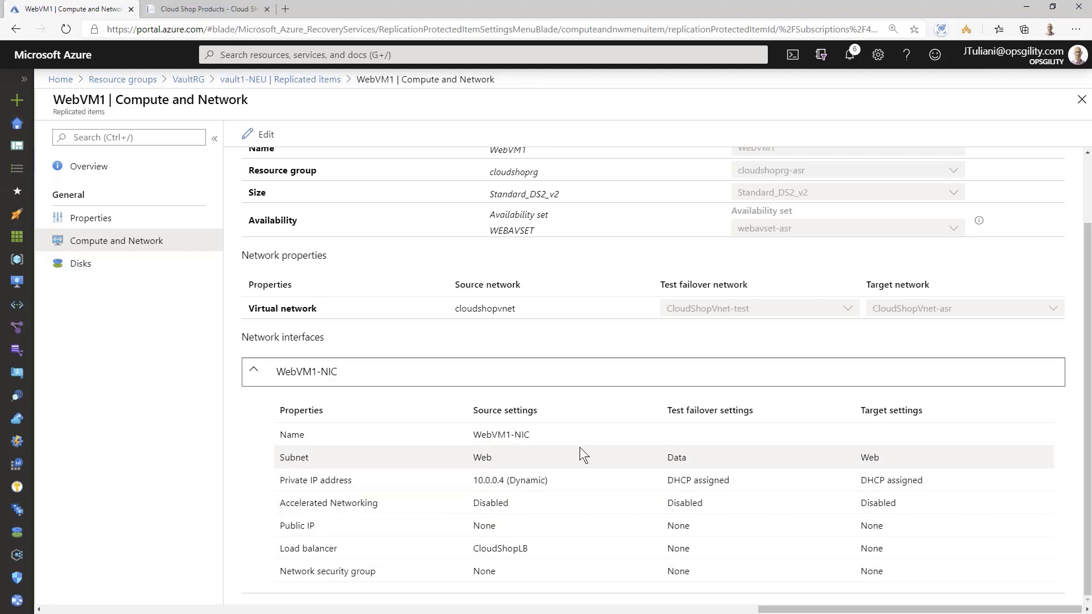
{"action": "scroll", "coordinate": [579, 447], "scroll_direction": "up", "scroll_amount": 2}
Step: Open WebVM1's compute and network settings for editing, view the test failover and target network options, and return to the replicated items unchanged
{"action": "left_click", "coordinate": [266, 137]}
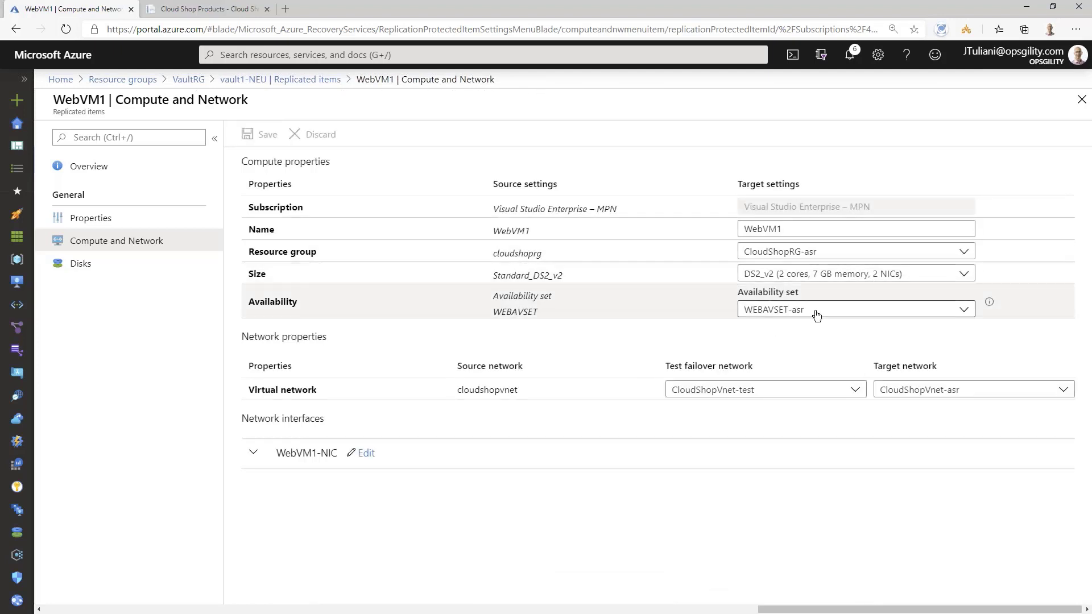
{"action": "left_click", "coordinate": [818, 393]}
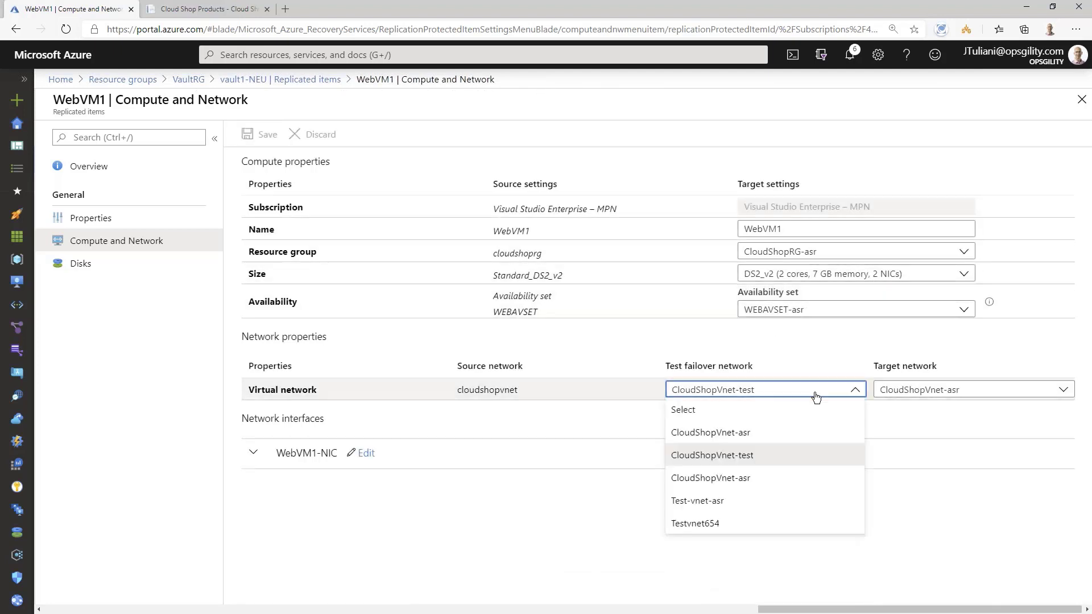
{"action": "left_click", "coordinate": [938, 392]}
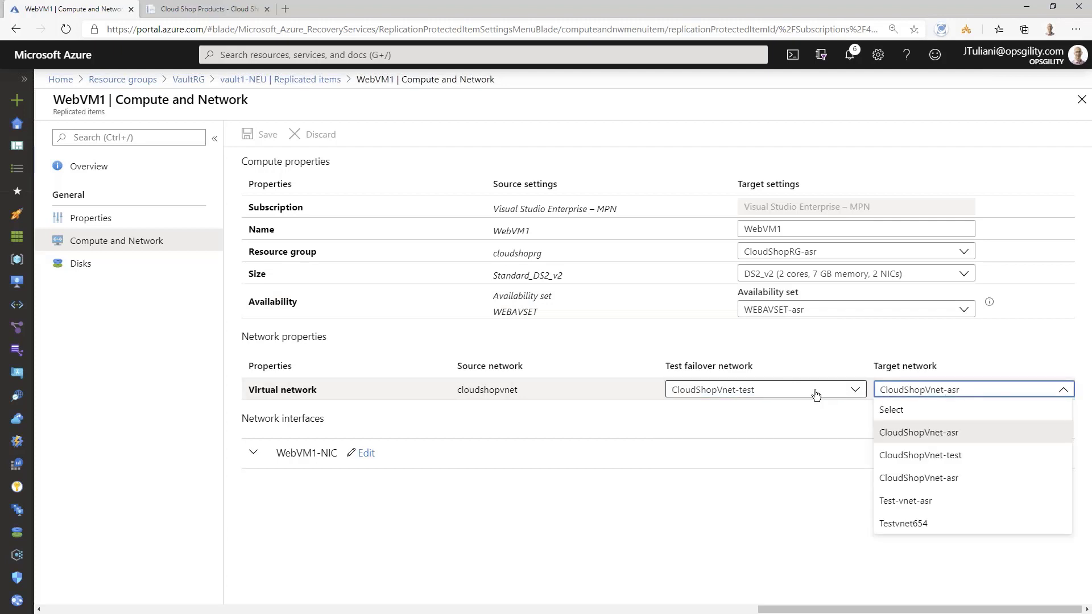
{"action": "left_click", "coordinate": [787, 366]}
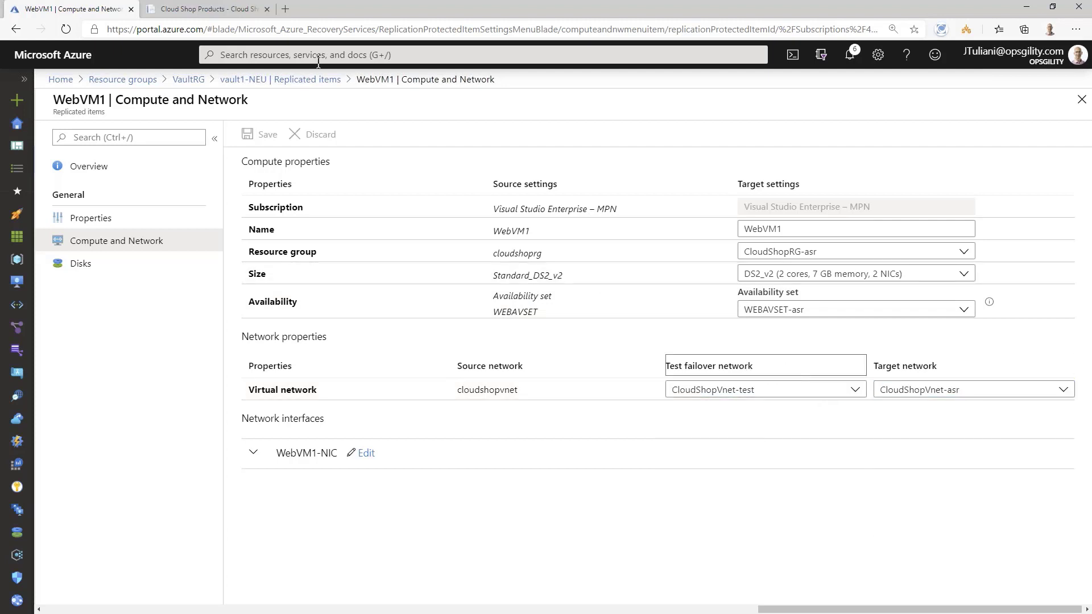
{"action": "left_click", "coordinate": [310, 81]}
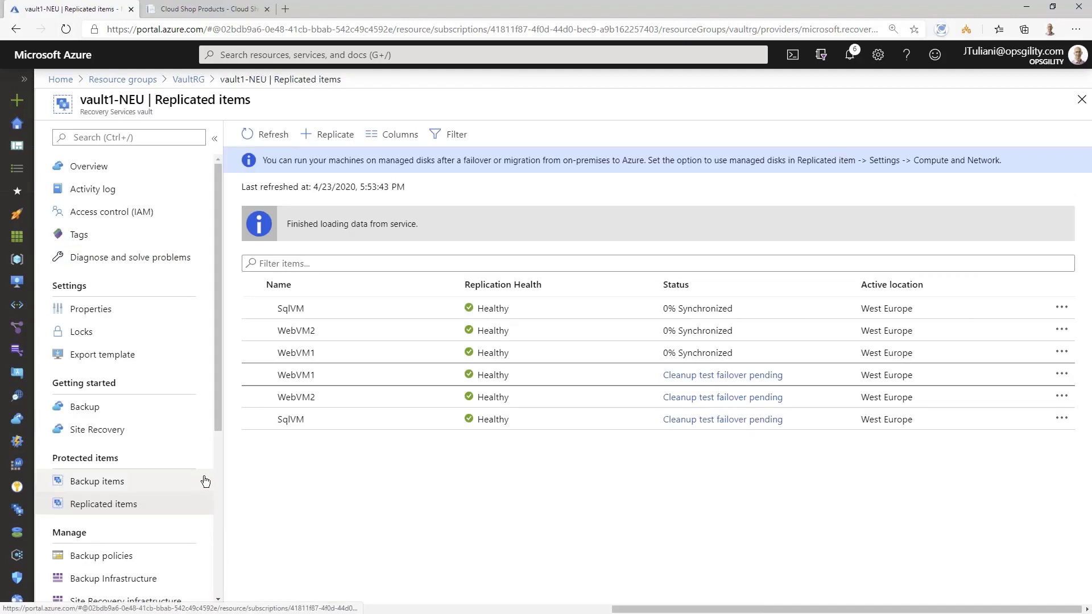
Step: Review the vault1-NEU Site Recovery infrastructure's extension update settings, replication policies and network mapping for Azure virtual machines
{"action": "scroll", "coordinate": [188, 511], "scroll_direction": "down", "scroll_amount": 1}
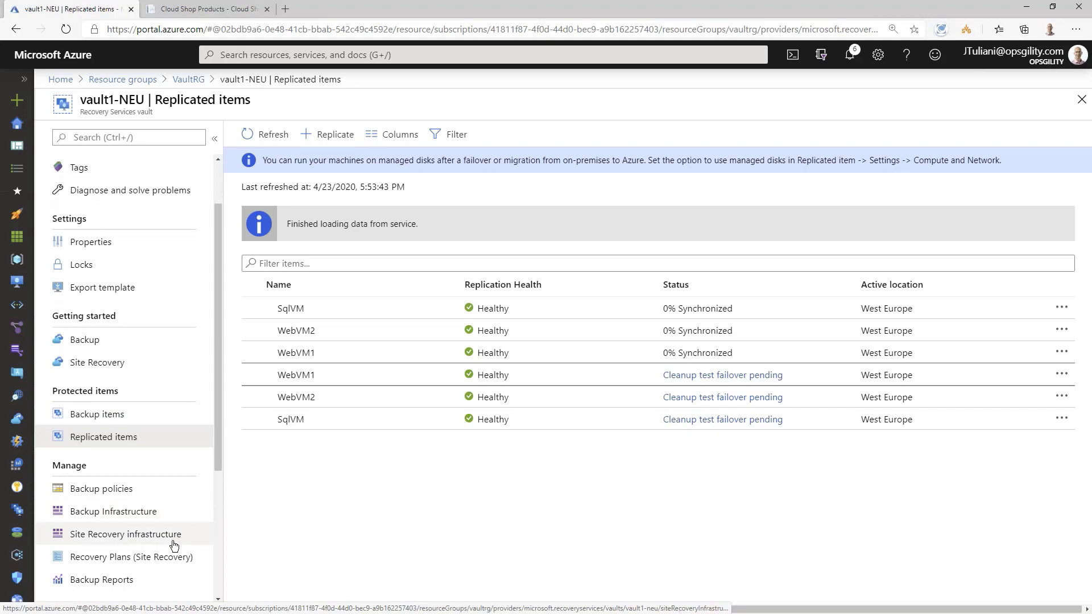
{"action": "left_click", "coordinate": [105, 539]}
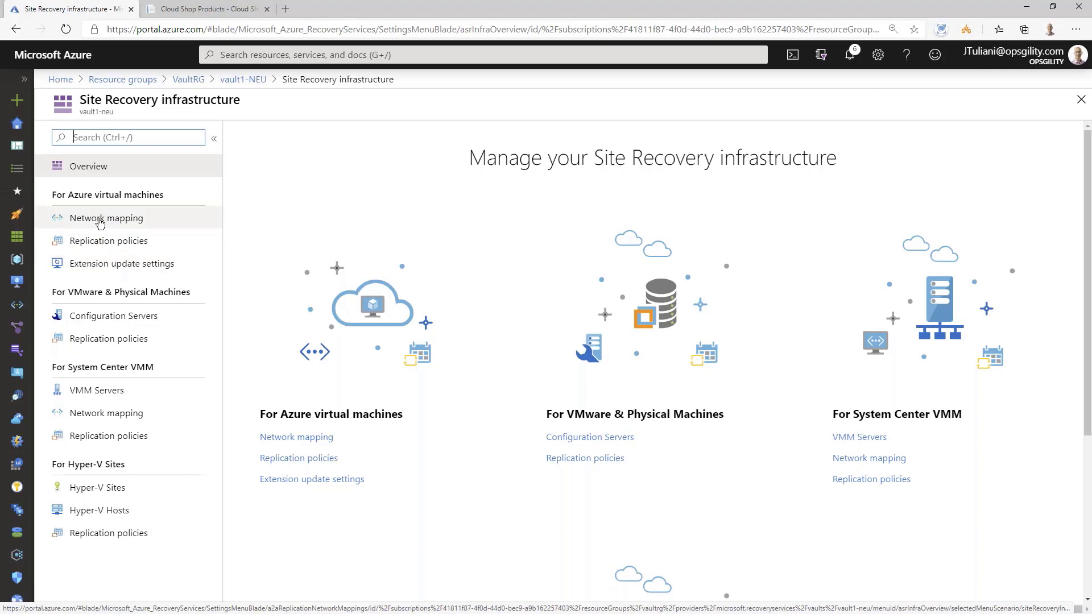
{"action": "left_click", "coordinate": [98, 267]}
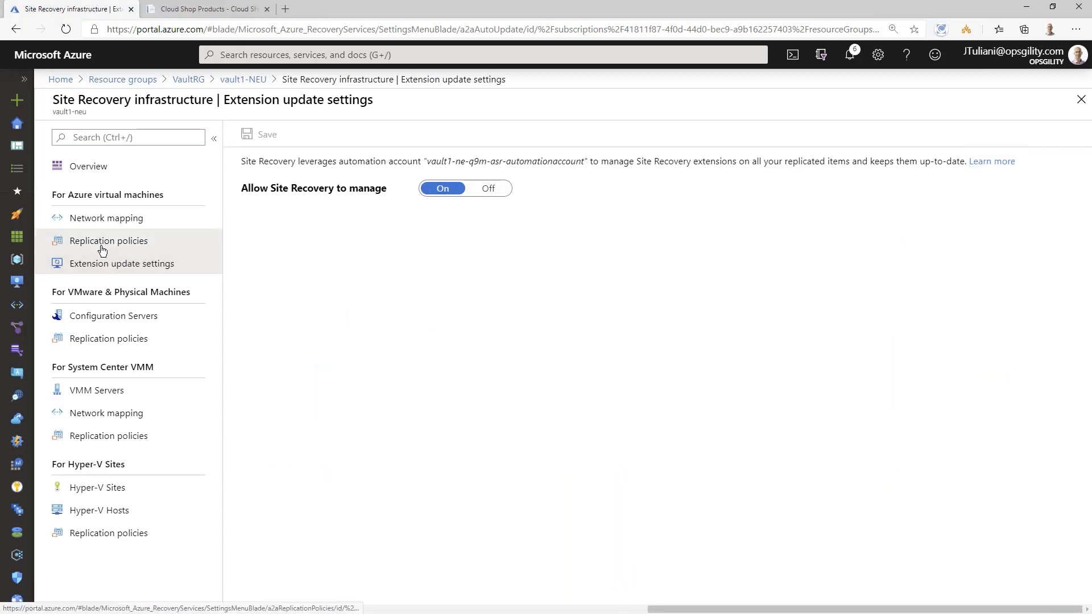
{"action": "left_click", "coordinate": [71, 241]}
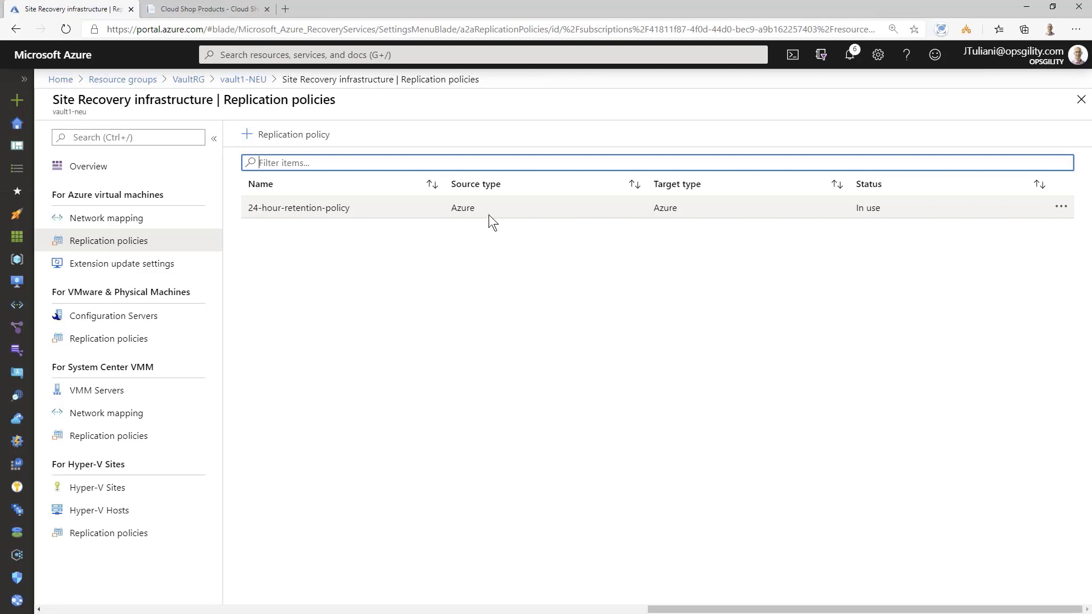
{"action": "left_click", "coordinate": [99, 222]}
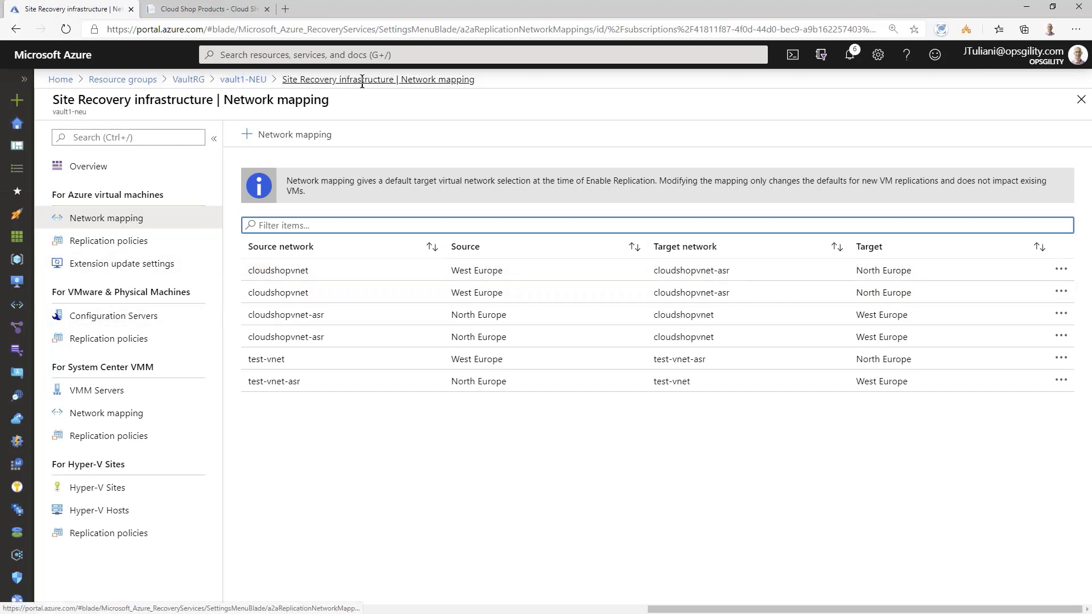
Step: Open the WebVM2-NIC network settings of the vault1-NEU replicated item WebVM2 that has test failover cleanup pending
{"action": "left_click", "coordinate": [243, 80]}
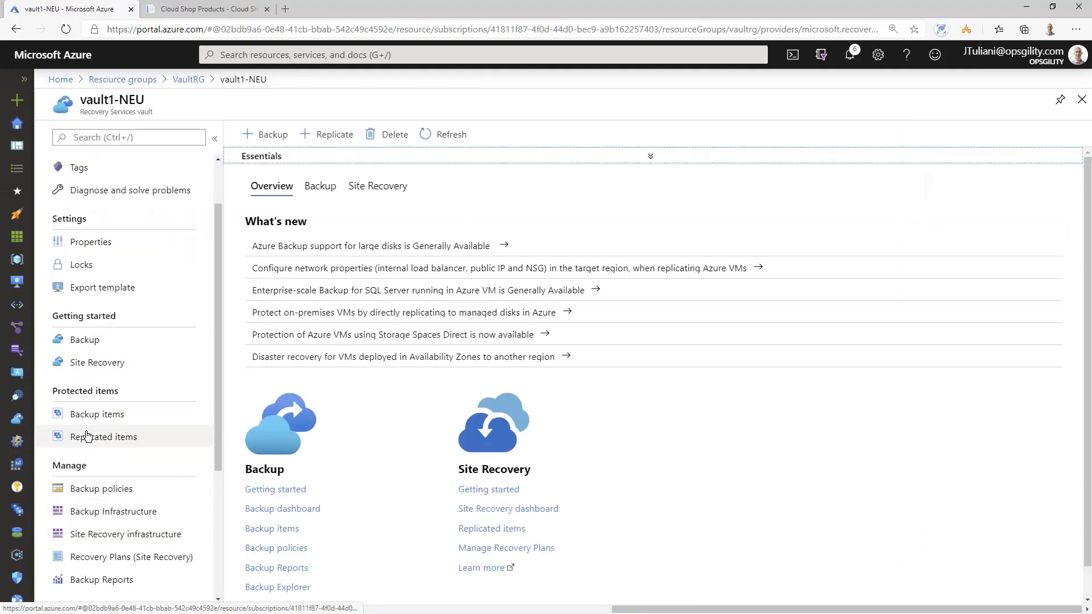
{"action": "left_click", "coordinate": [87, 435]}
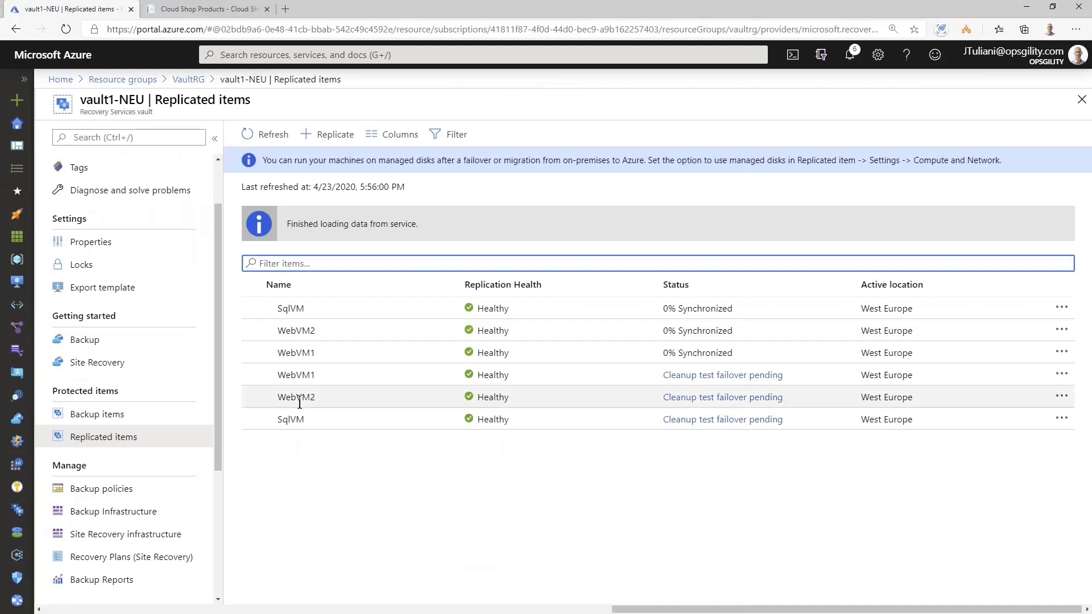
{"action": "left_click", "coordinate": [296, 398]}
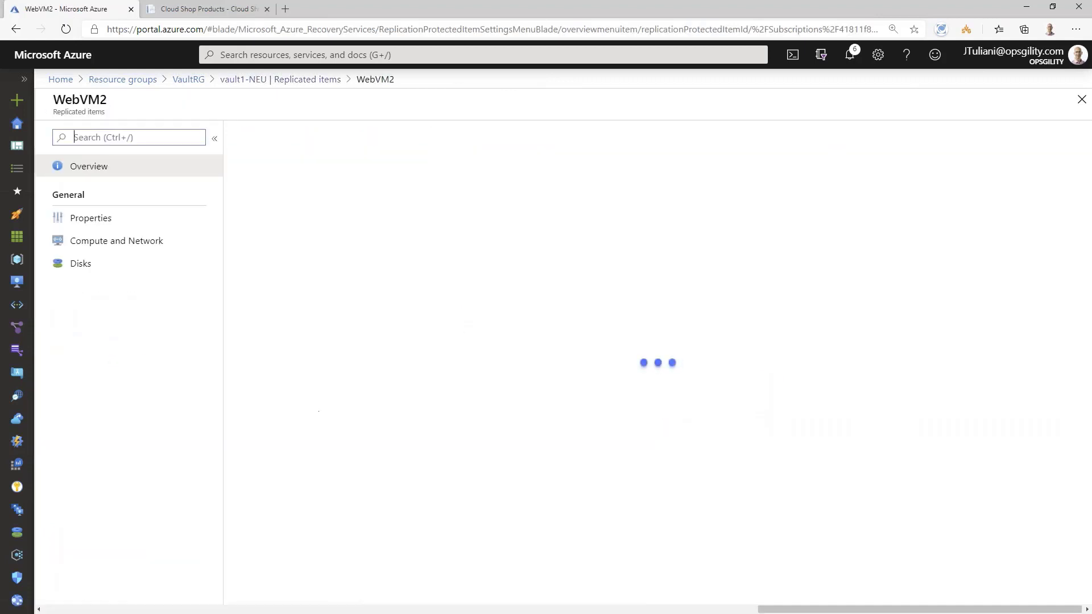
{"action": "left_click", "coordinate": [132, 241]}
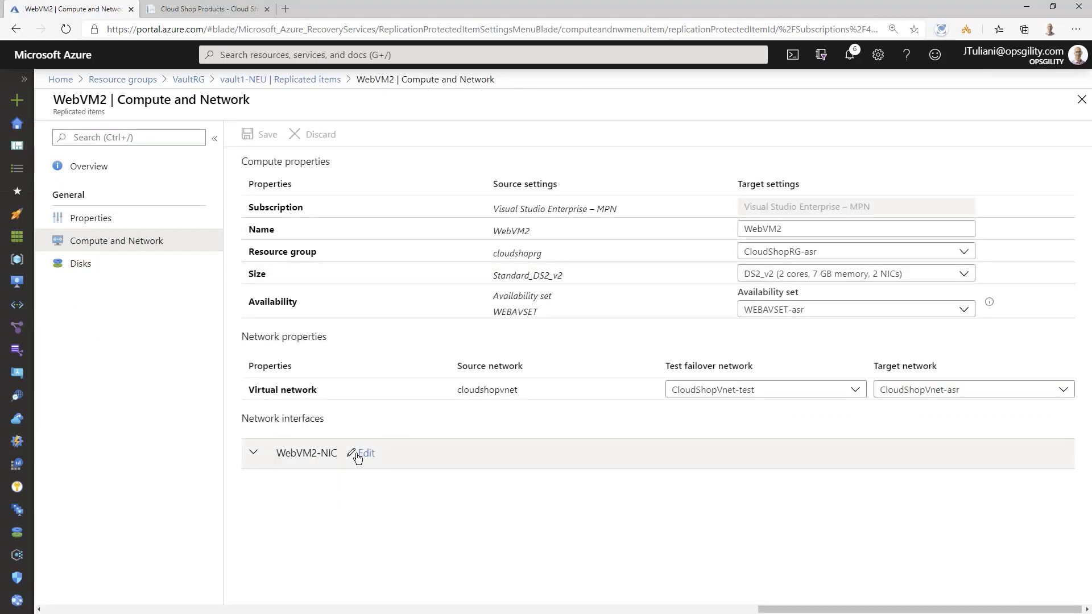
{"action": "left_click", "coordinate": [358, 453]}
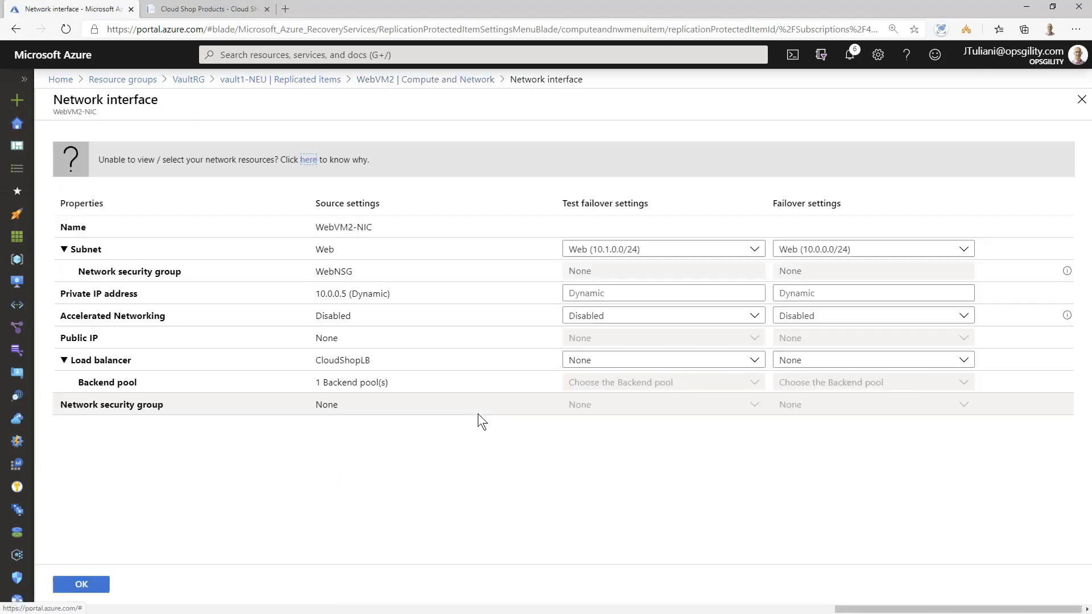
Step: Examine WebVM2-NIC's private IP, accelerated networking and load balancer options for test failover, and compare the test failover and failover settings
{"action": "left_click", "coordinate": [604, 294]}
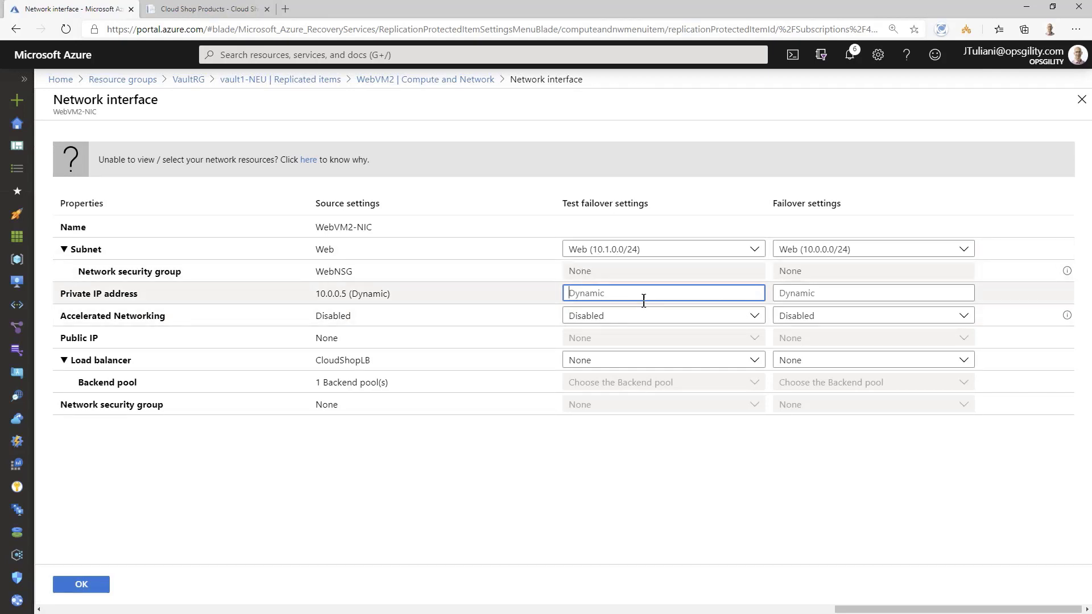
{"action": "left_click", "coordinate": [610, 320]}
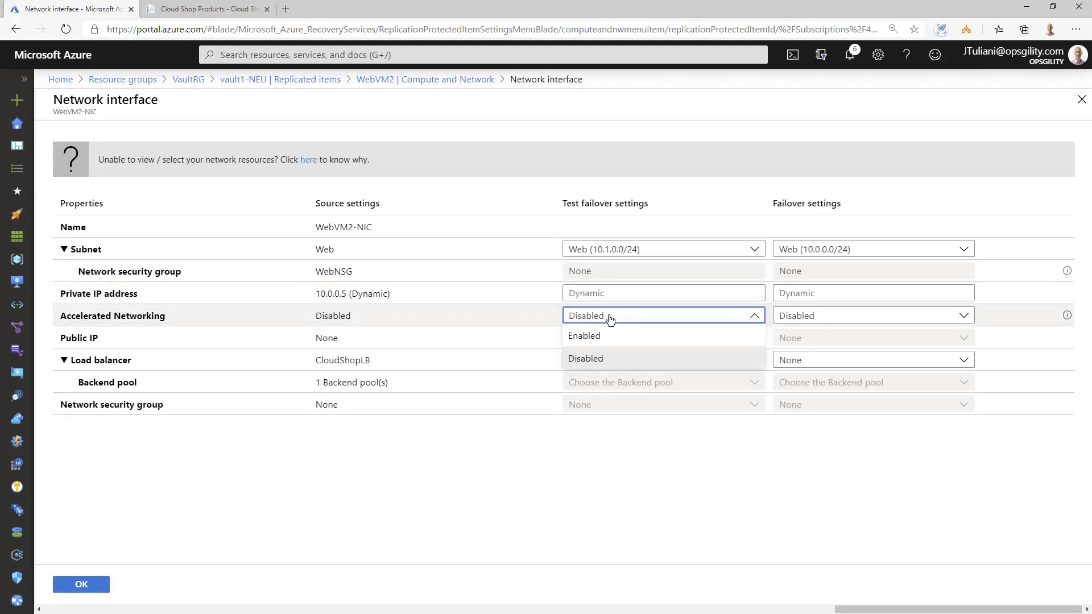
{"action": "left_click", "coordinate": [603, 359]}
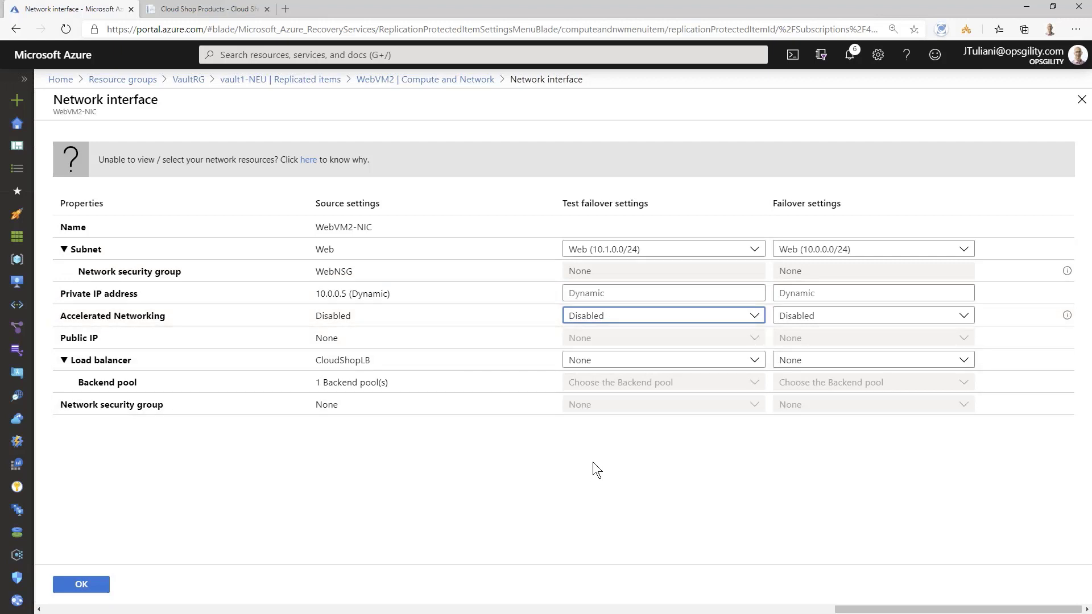
{"action": "left_click", "coordinate": [612, 362]}
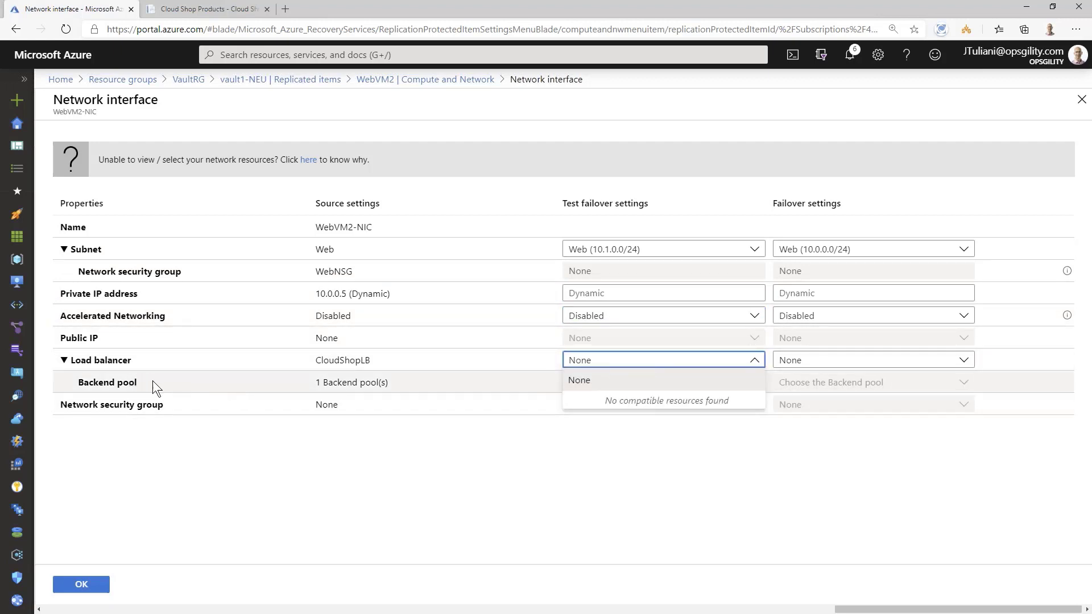
{"action": "left_click", "coordinate": [253, 483]}
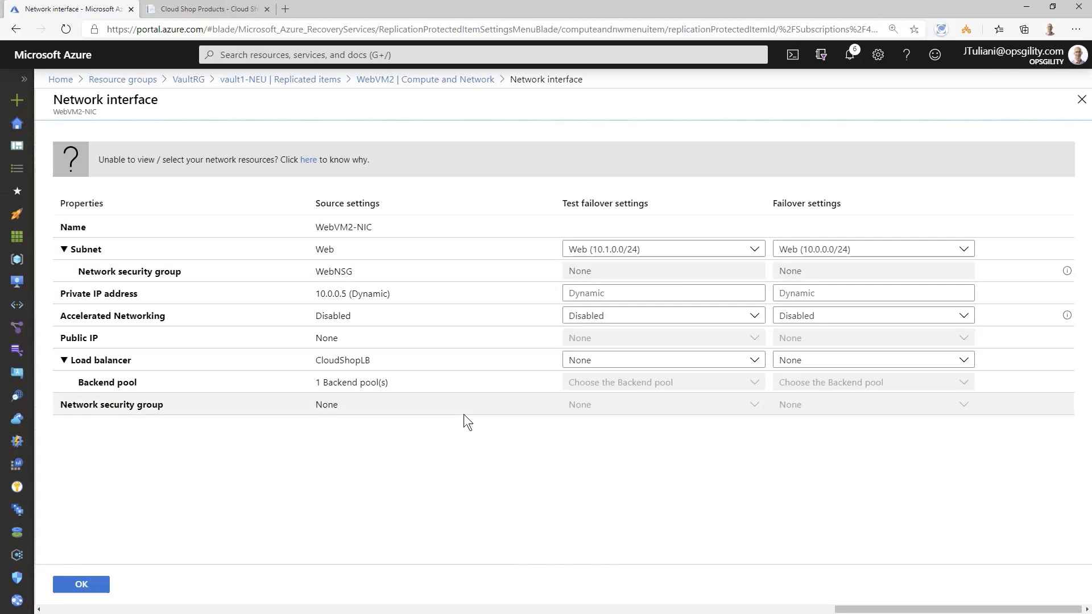
{"action": "left_click_drag", "start_coordinate": [565, 203], "coordinate": [648, 203]}
{"action": "left_click", "coordinate": [865, 204]}
{"action": "left_click_drag", "start_coordinate": [773, 203], "coordinate": [840, 204]}
{"action": "left_click", "coordinate": [855, 204]}
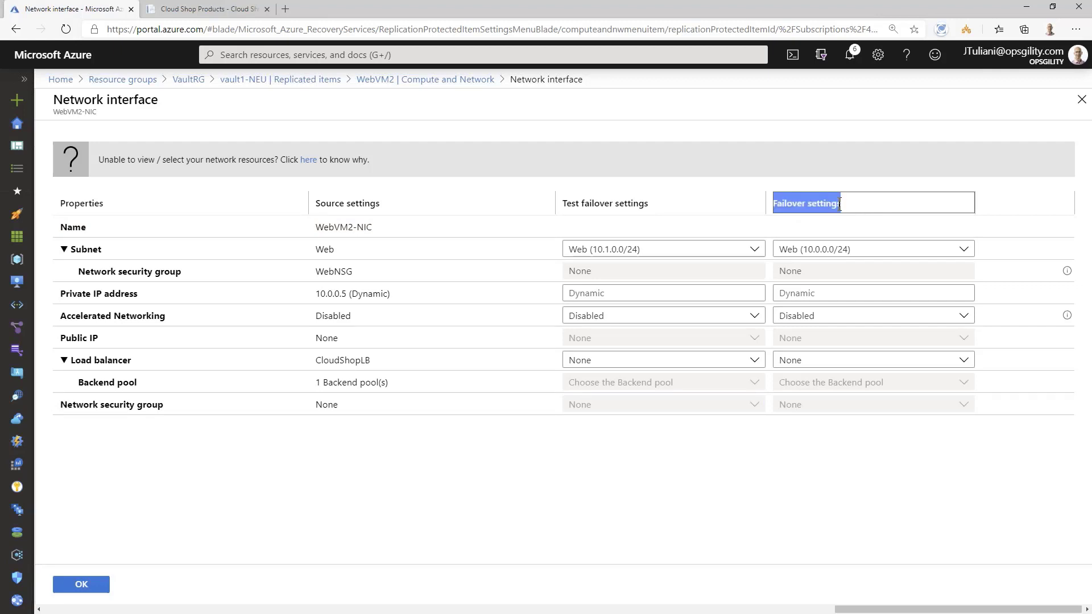
{"action": "left_click", "coordinate": [609, 521]}
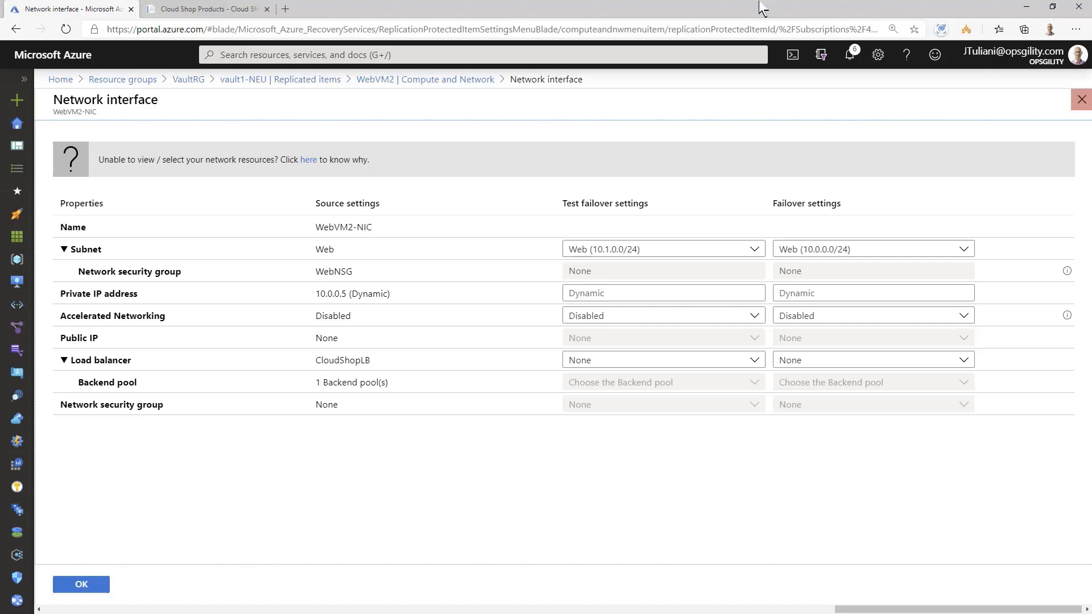
Step: View CloudShopRecoveryPlan among the vault1-NEU recovery plans and check the items it contains
{"action": "left_click", "coordinate": [307, 80]}
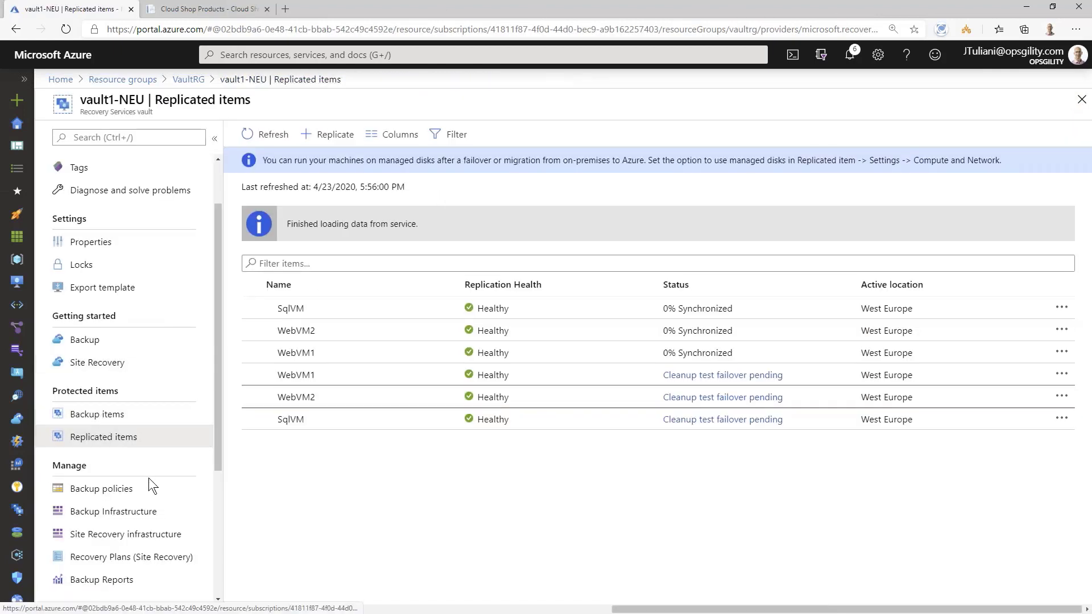
{"action": "scroll", "coordinate": [145, 480], "scroll_direction": "down", "scroll_amount": 1}
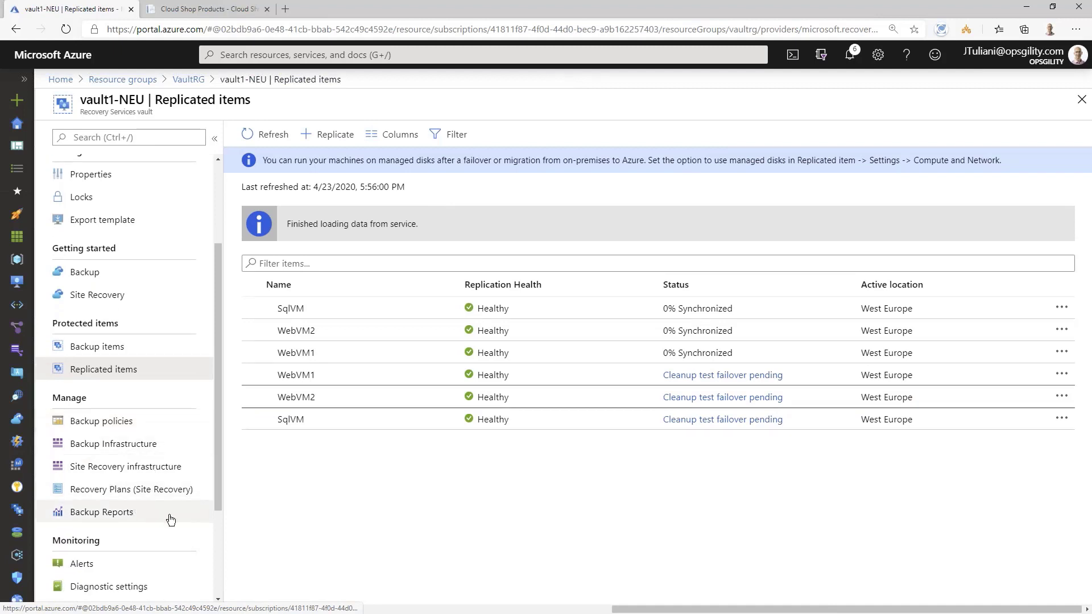
{"action": "scroll", "coordinate": [169, 517], "scroll_direction": "down", "scroll_amount": 2}
{"action": "left_click", "coordinate": [121, 356]}
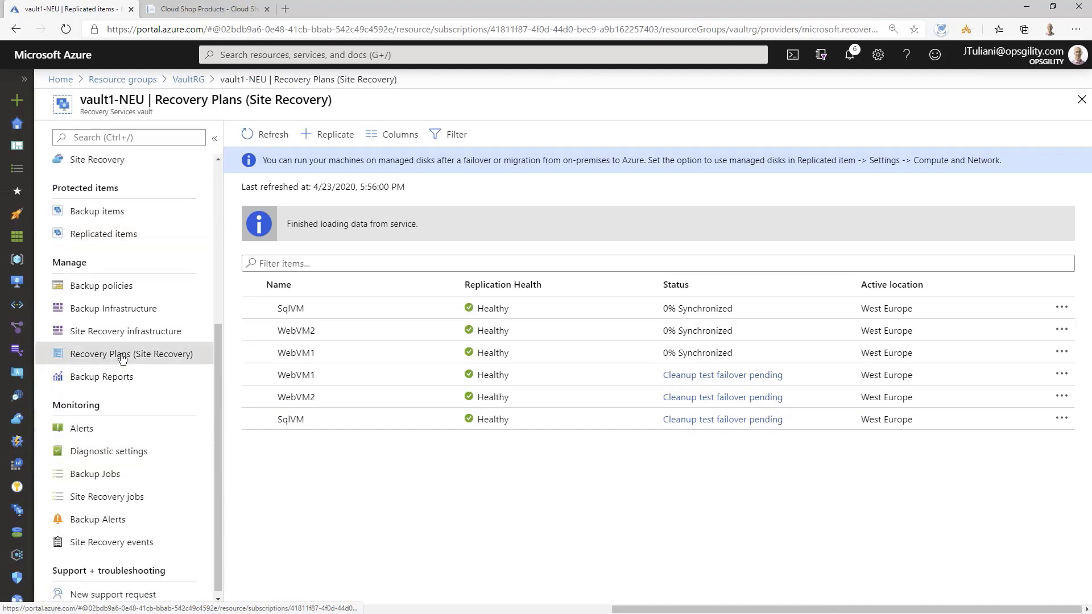
{"action": "left_click", "coordinate": [302, 208]}
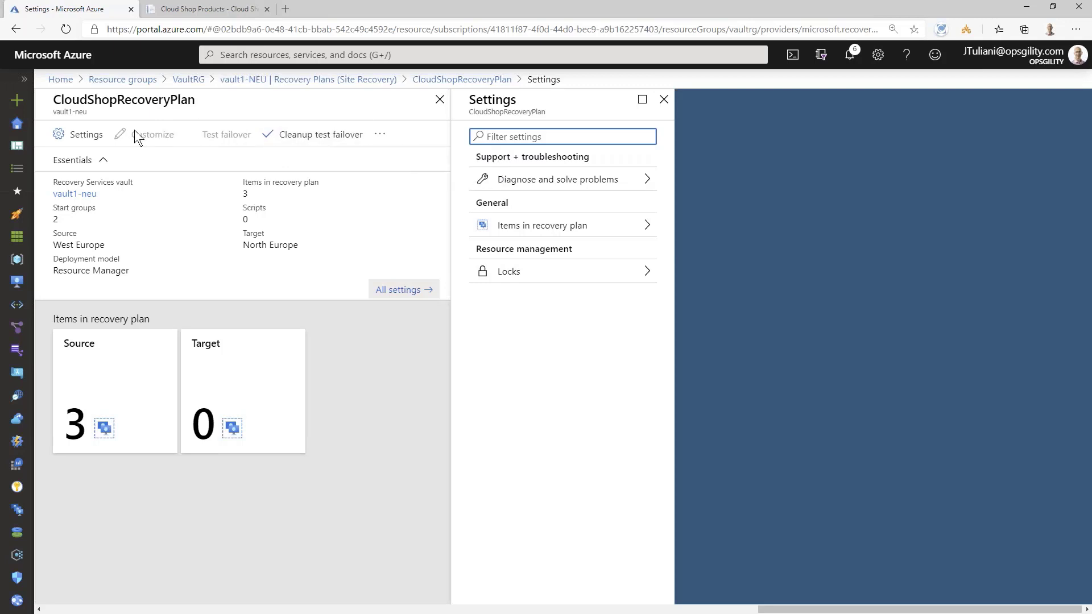
{"action": "left_click", "coordinate": [85, 134]}
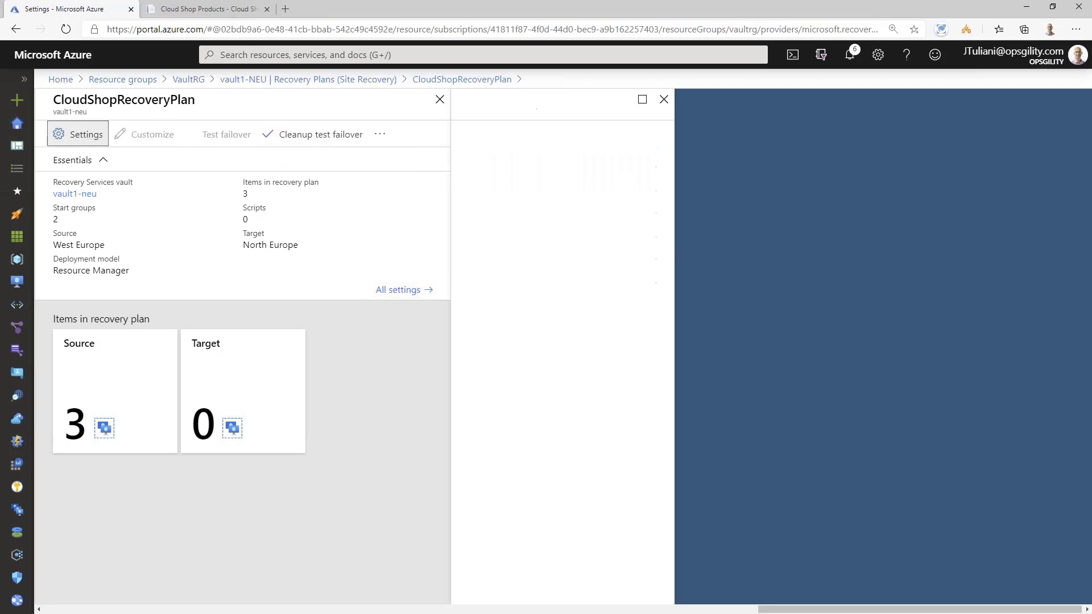
{"action": "left_click", "coordinate": [540, 233]}
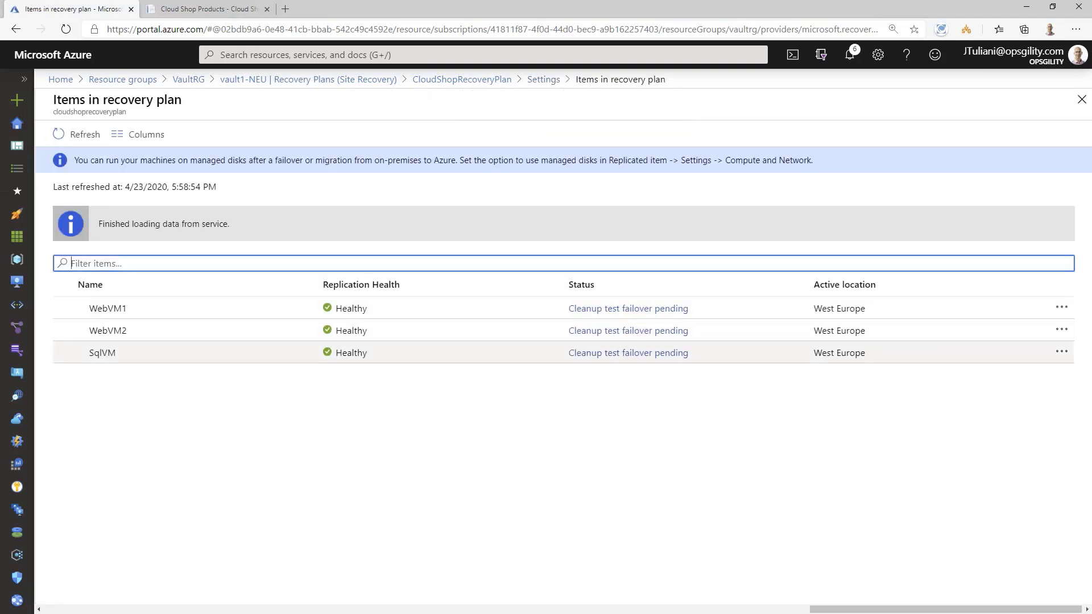
{"action": "left_click", "coordinate": [1081, 100]}
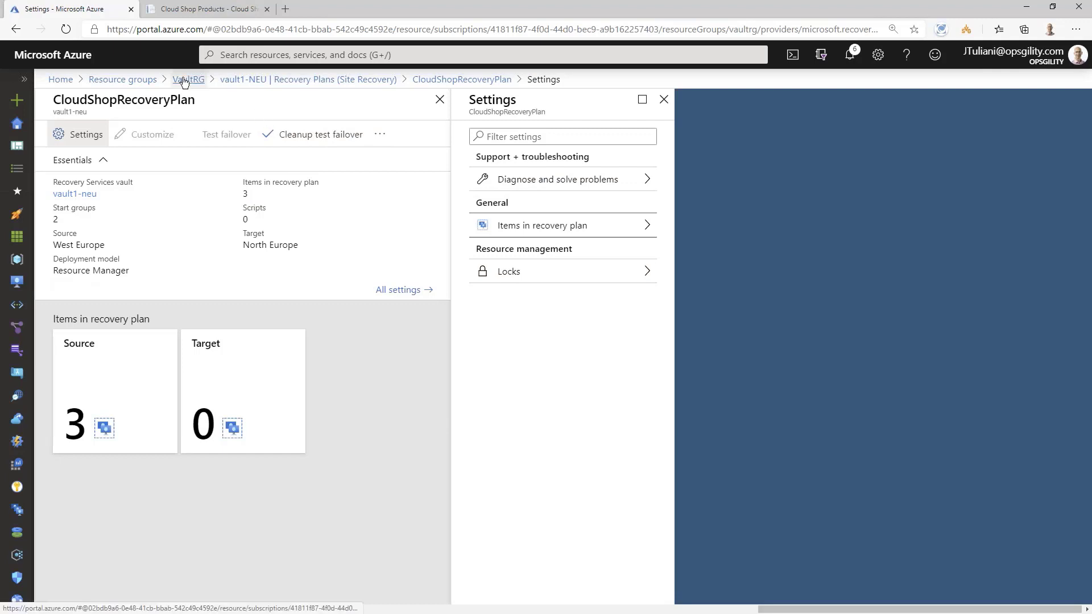
Step: Open the resource groups list in a separate browser tab and examine the test failover resources in CloudShopRG-asr
{"action": "left_click", "coordinate": [116, 80], "text": "ctrl"}
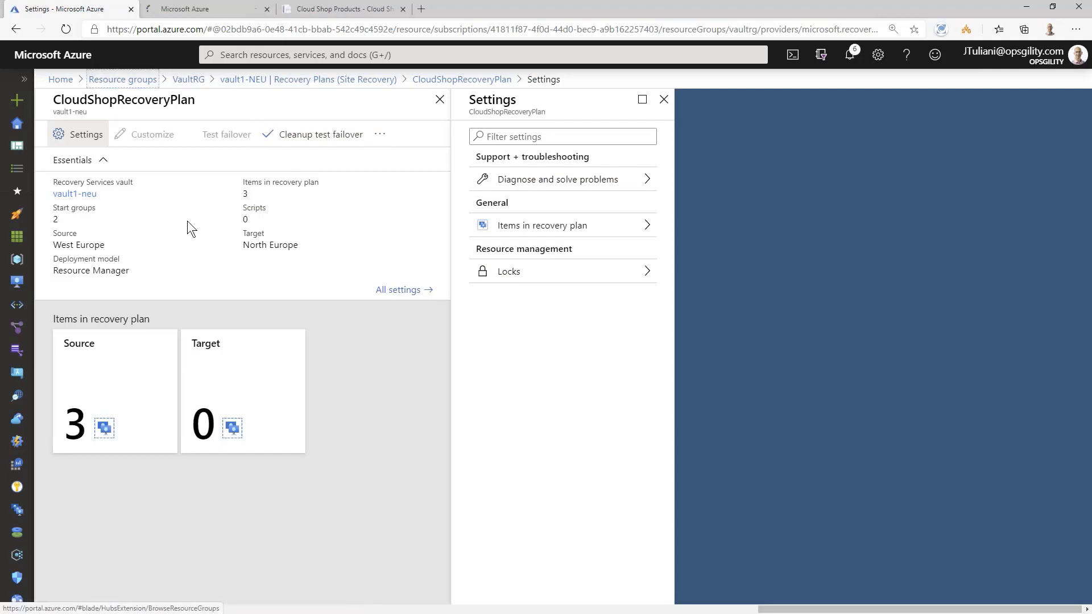
{"action": "left_click", "coordinate": [183, 8]}
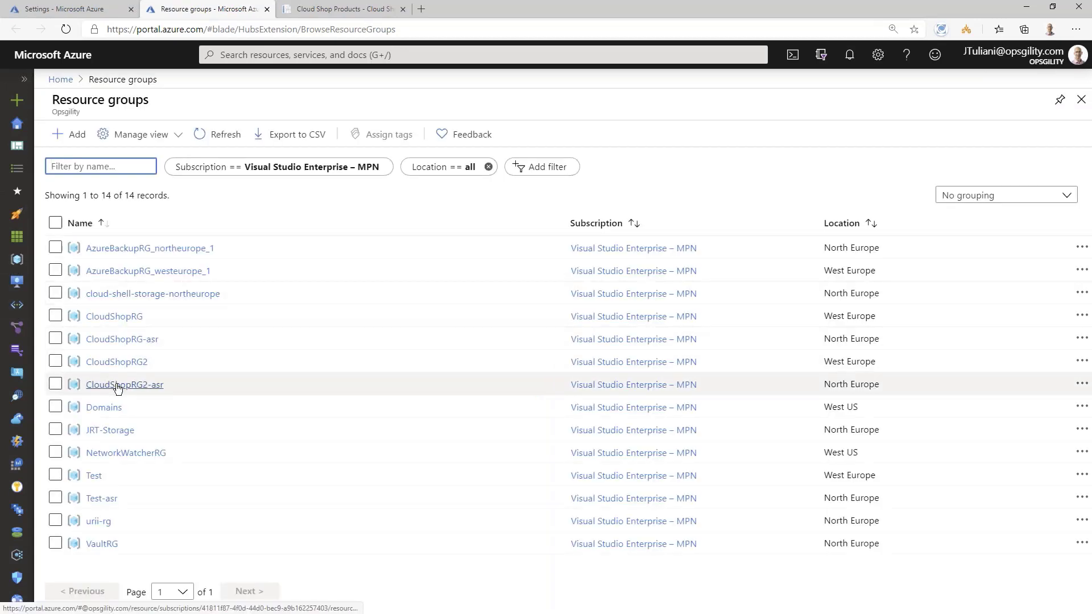
{"action": "left_click", "coordinate": [124, 339]}
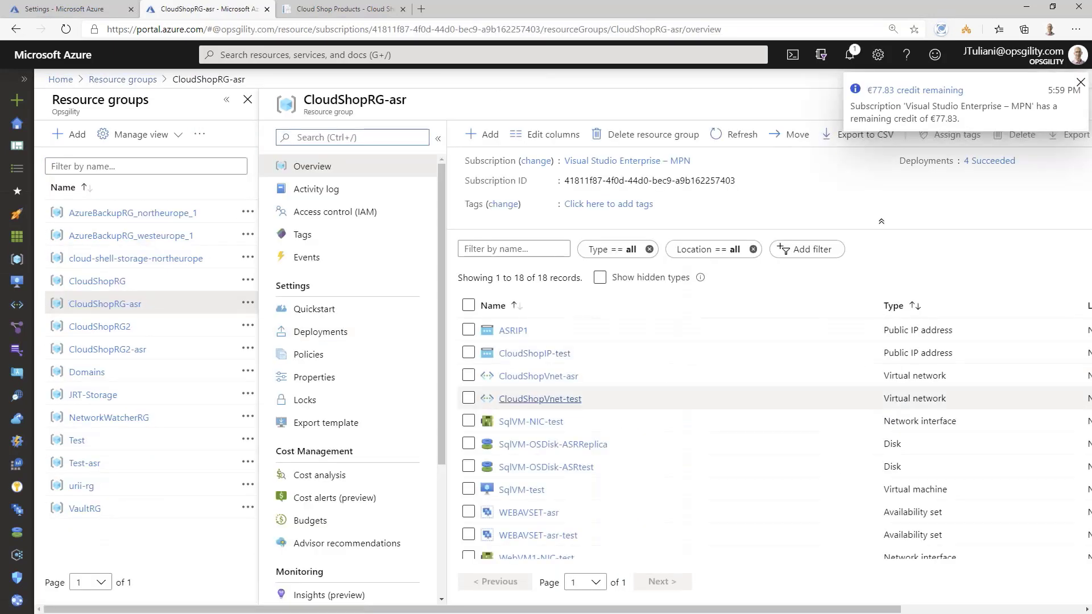
{"action": "scroll", "coordinate": [539, 417], "scroll_direction": "down", "scroll_amount": 3}
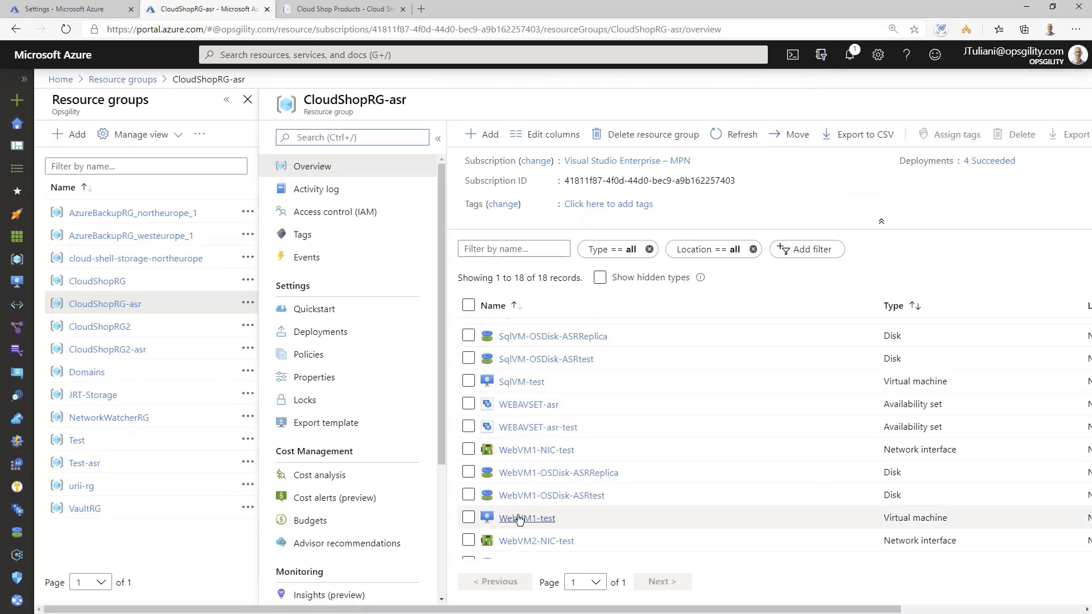
{"action": "scroll", "coordinate": [525, 522], "scroll_direction": "down", "scroll_amount": 1}
{"action": "scroll", "coordinate": [526, 522], "scroll_direction": "down", "scroll_amount": 1}
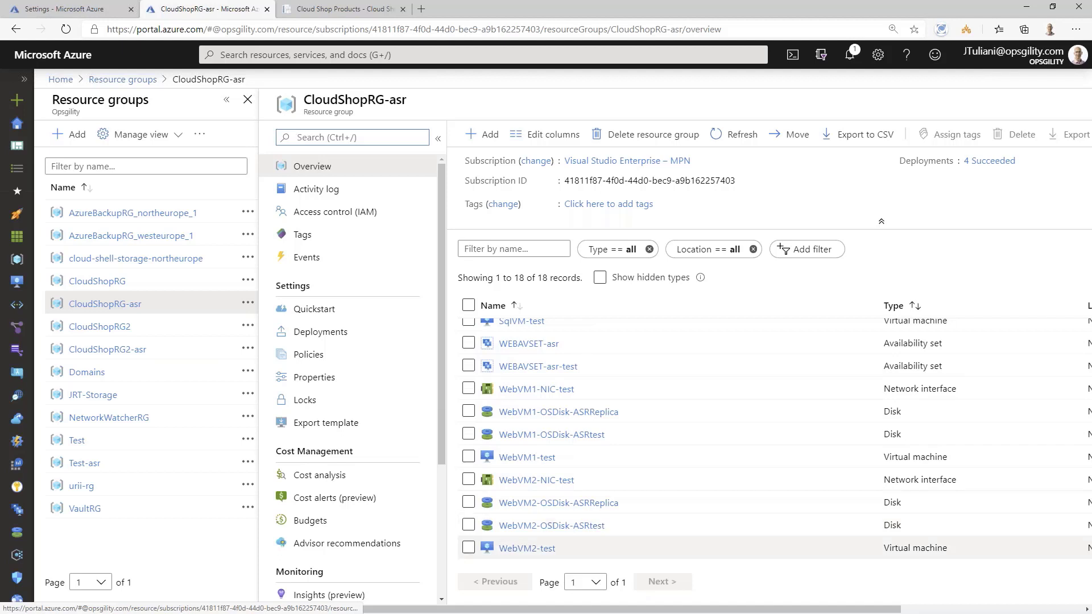
{"action": "scroll", "coordinate": [519, 547], "scroll_direction": "up", "scroll_amount": 3}
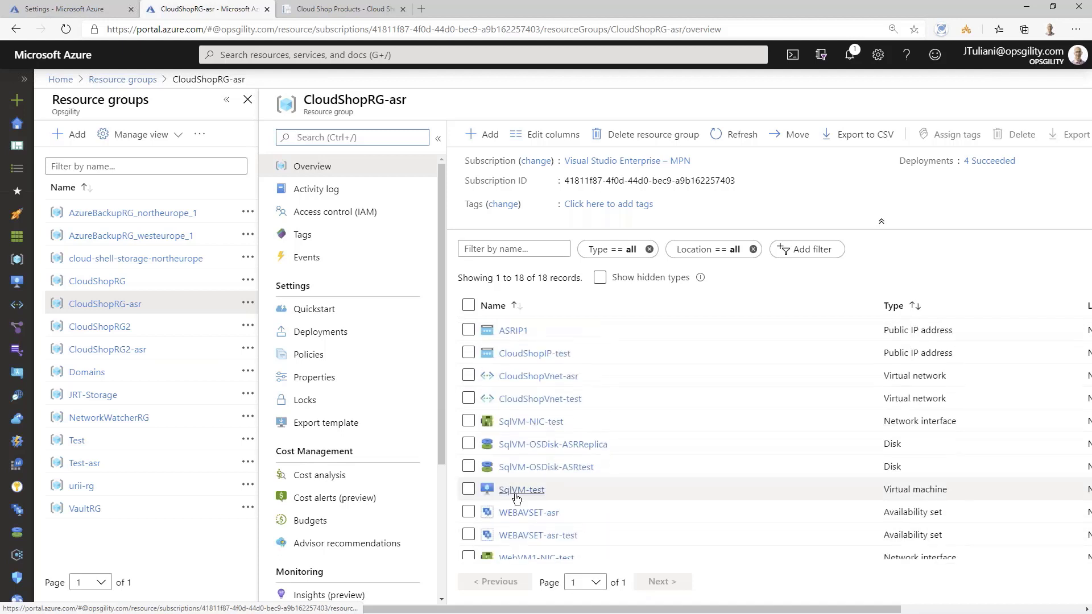
{"action": "scroll", "coordinate": [515, 512], "scroll_direction": "down", "scroll_amount": 3}
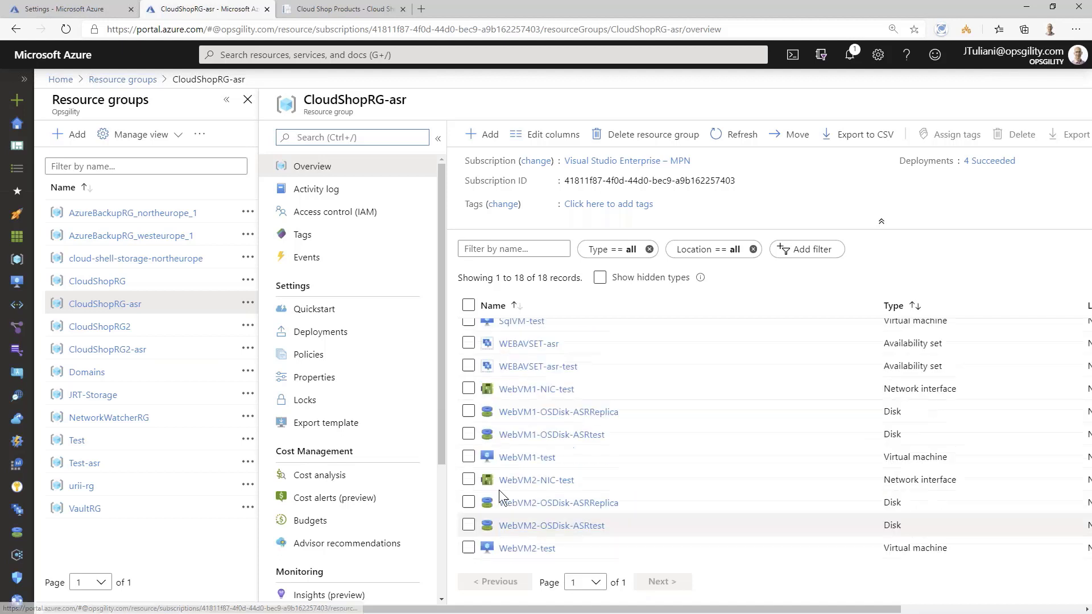
Step: Enable a public IP address on the IP configuration of WebVM1-test's network interface, assign CloudShopIP-test to it and save
{"action": "left_click", "coordinate": [524, 459]}
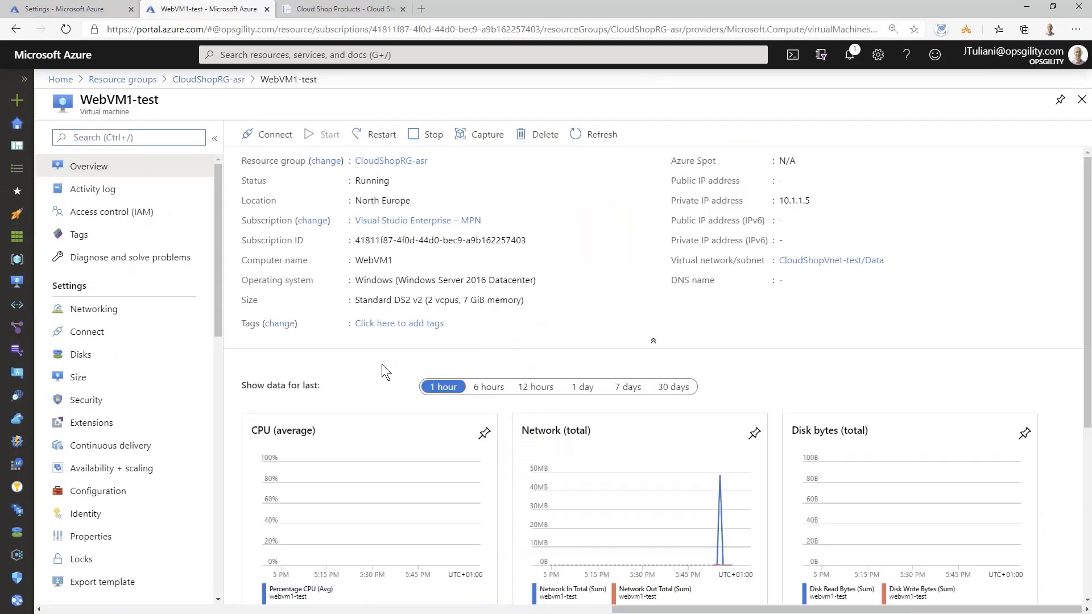
{"action": "left_click", "coordinate": [107, 309]}
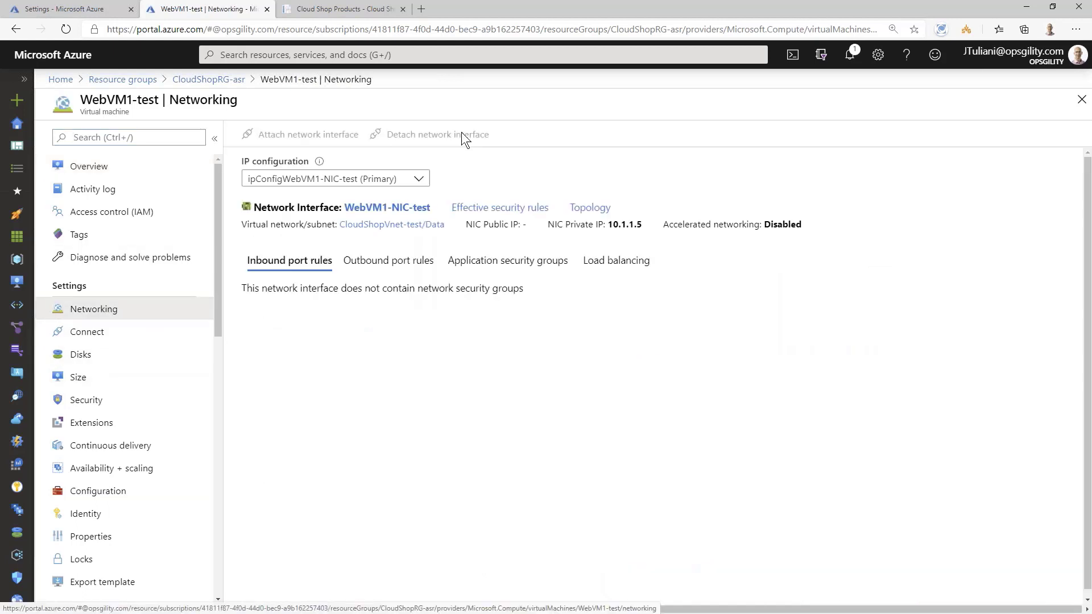
{"action": "left_click", "coordinate": [372, 208]}
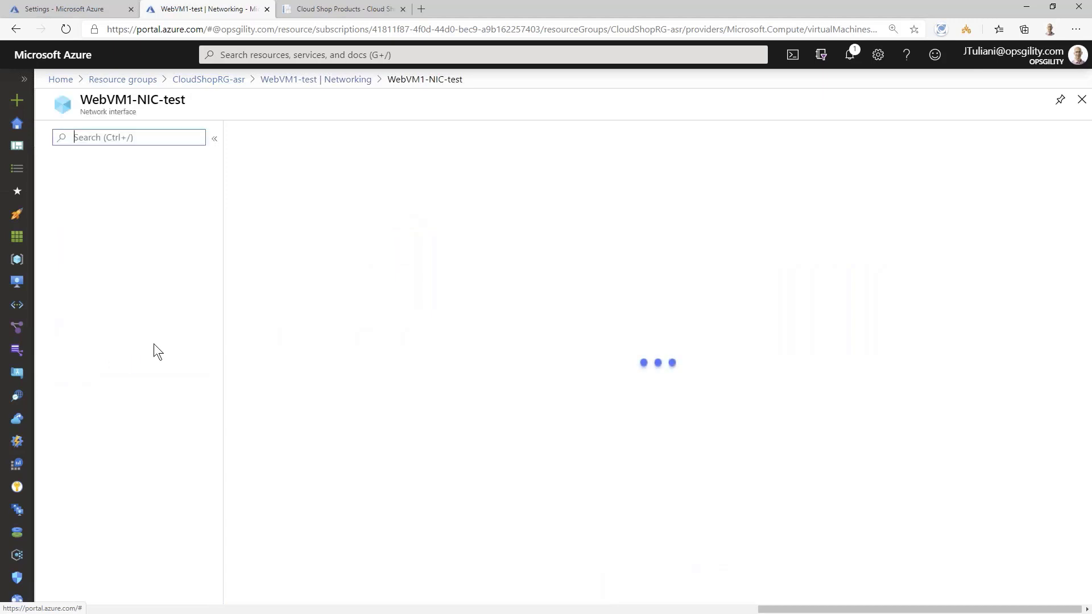
{"action": "left_click", "coordinate": [89, 287]}
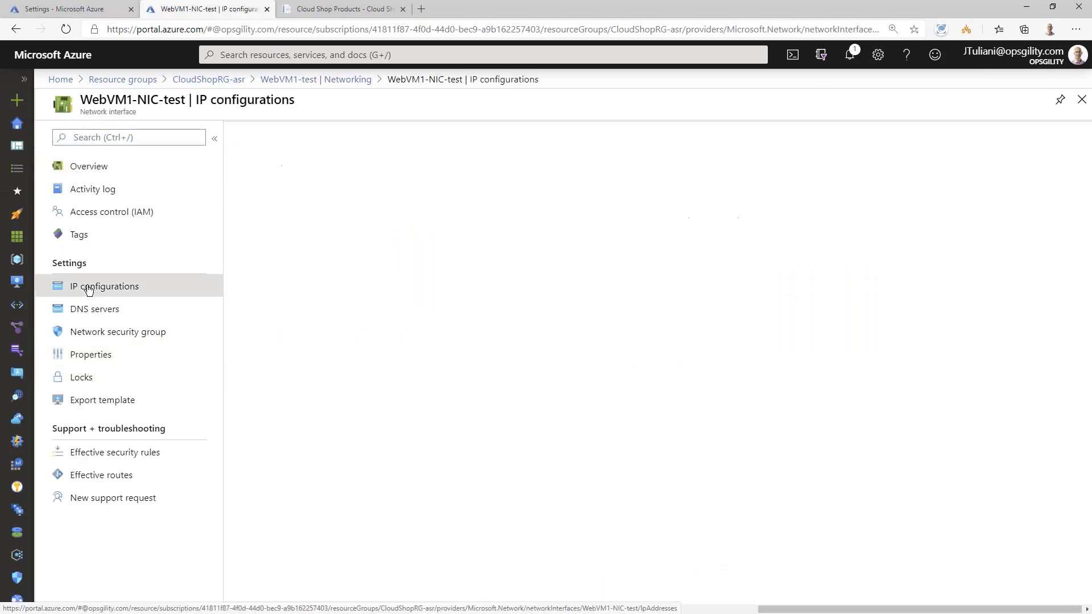
{"action": "left_click", "coordinate": [302, 349]}
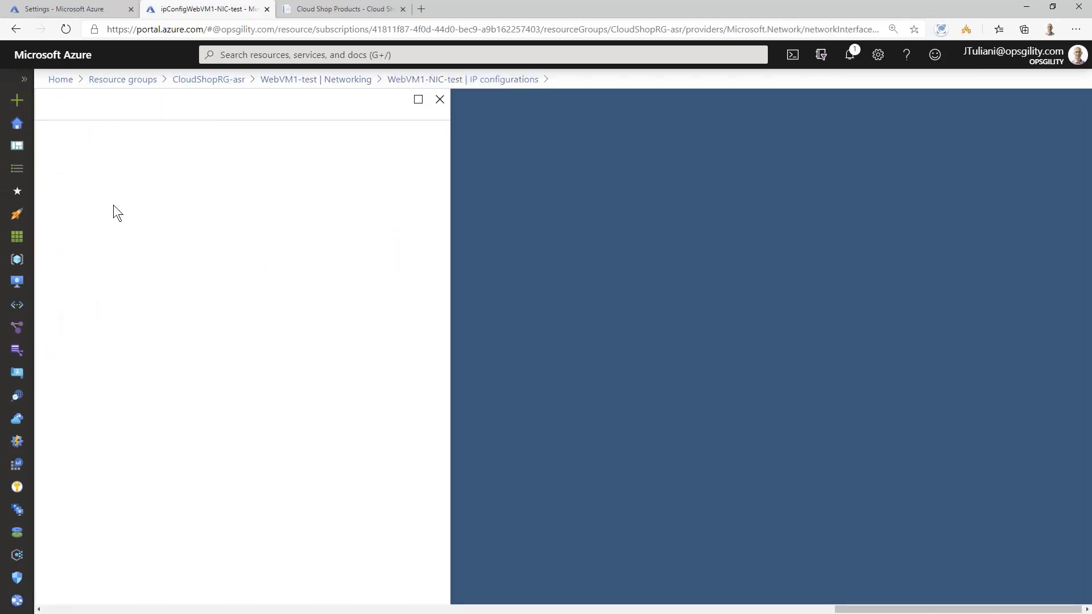
{"action": "left_click", "coordinate": [124, 198]}
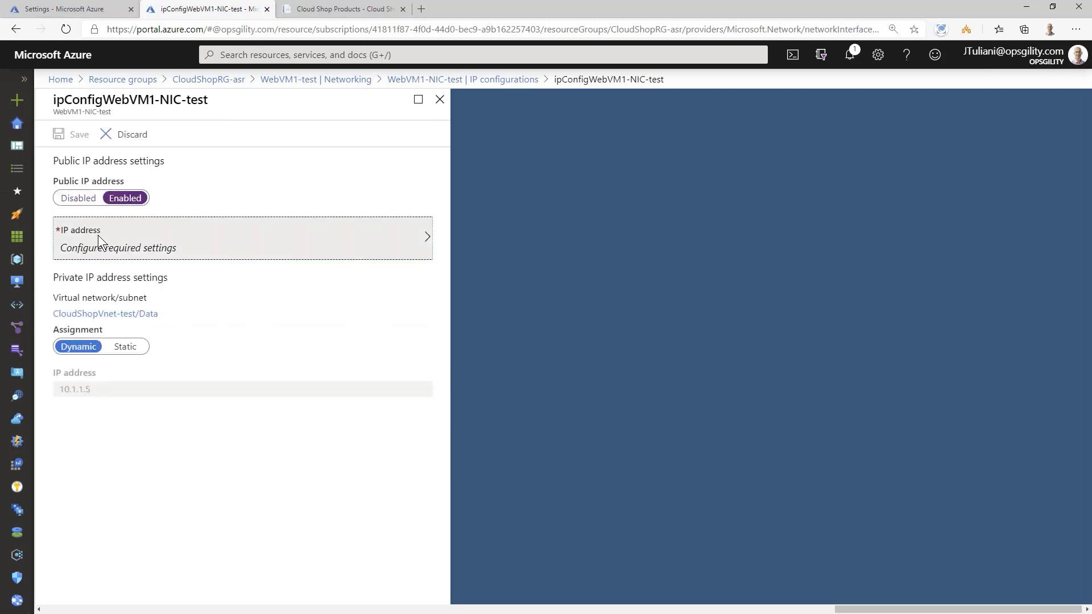
{"action": "left_click", "coordinate": [103, 237]}
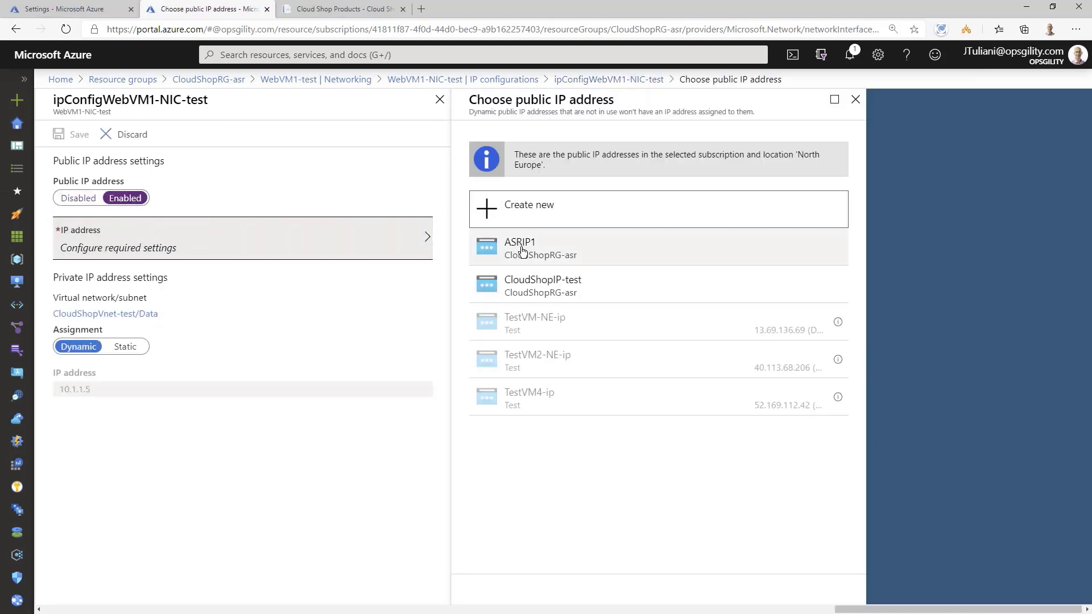
{"action": "left_click", "coordinate": [525, 277]}
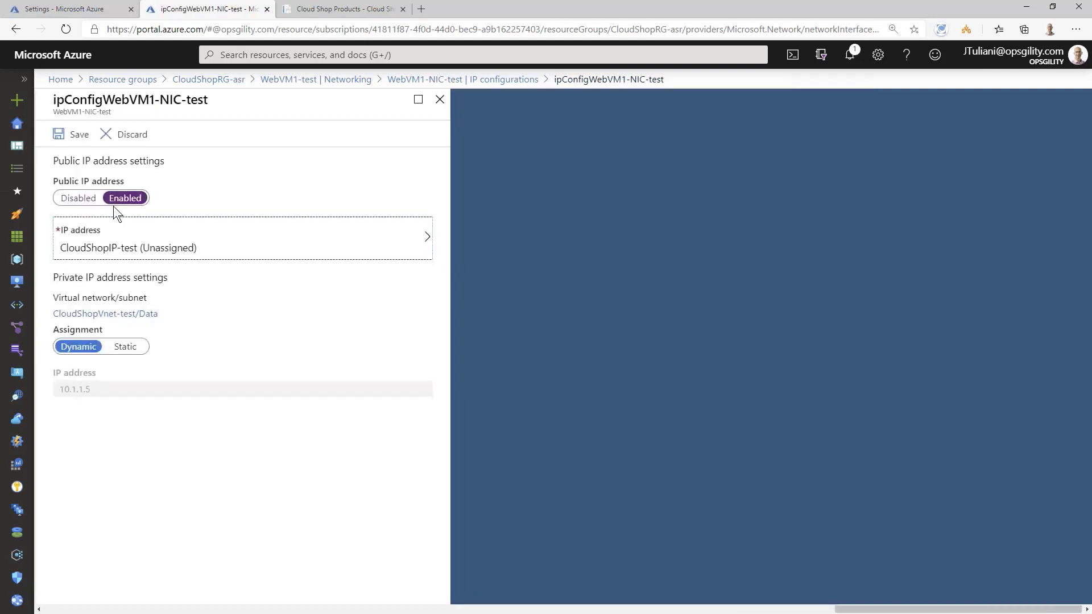
{"action": "left_click", "coordinate": [68, 136]}
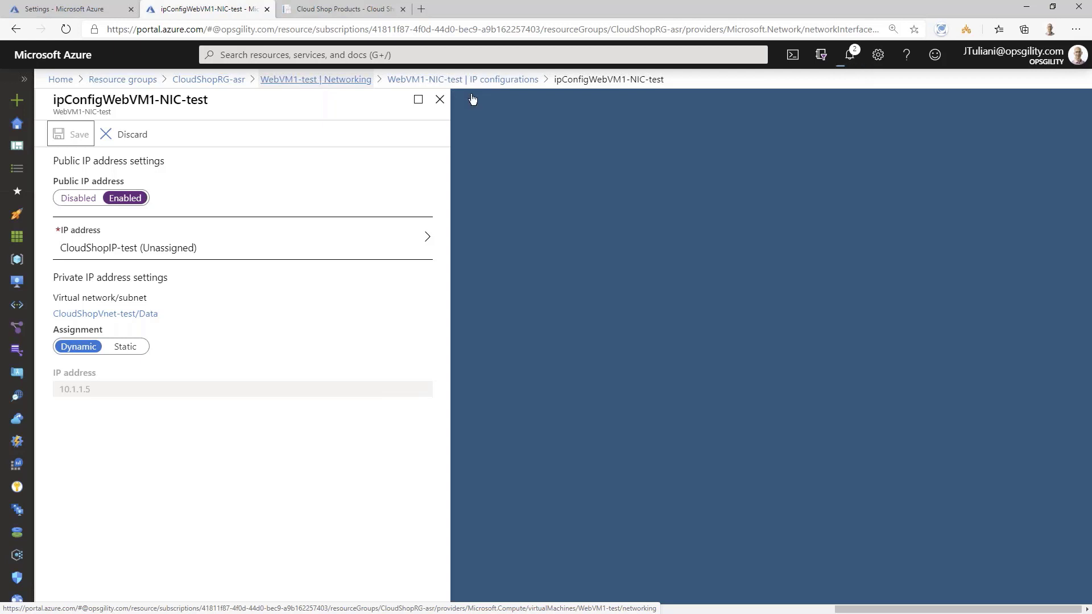
Step: Check the notification for the network interface save and copy WebVM1-test's public IP address from its overview
{"action": "left_click", "coordinate": [850, 55]}
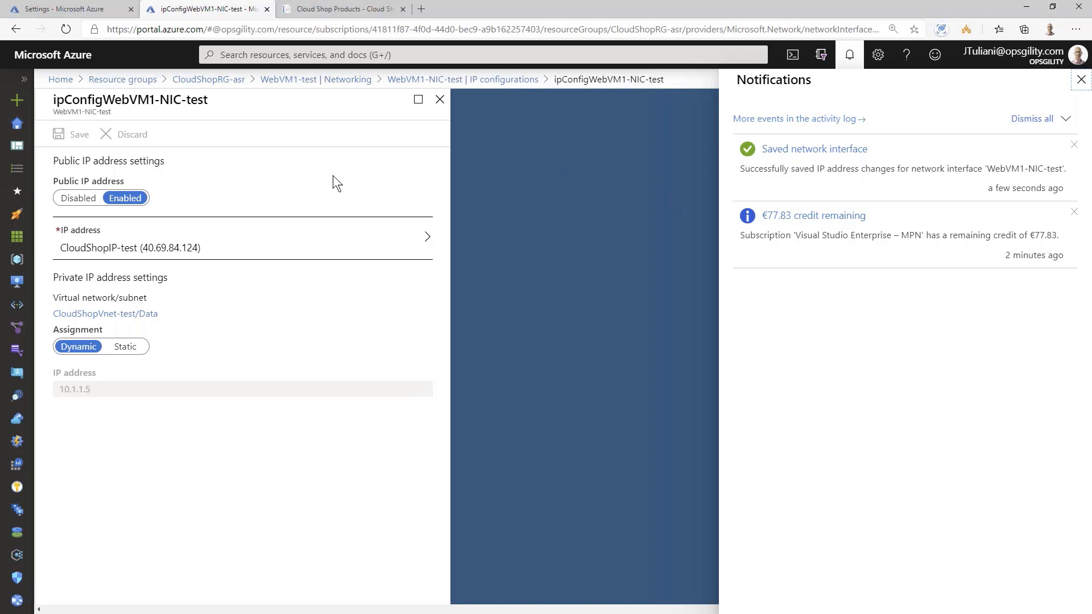
{"action": "left_click", "coordinate": [331, 80]}
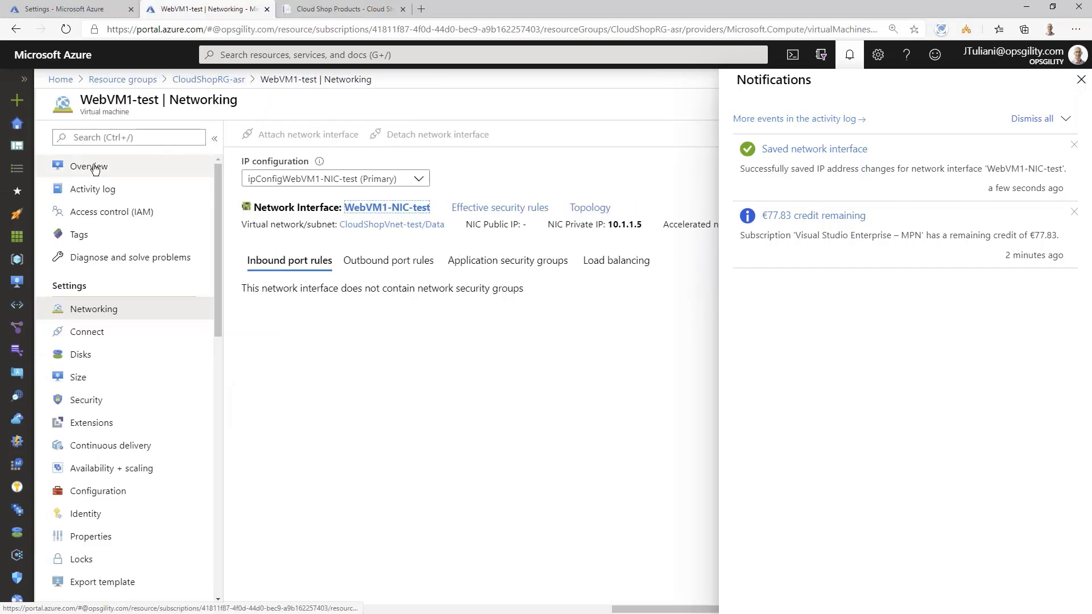
{"action": "left_click", "coordinate": [95, 167]}
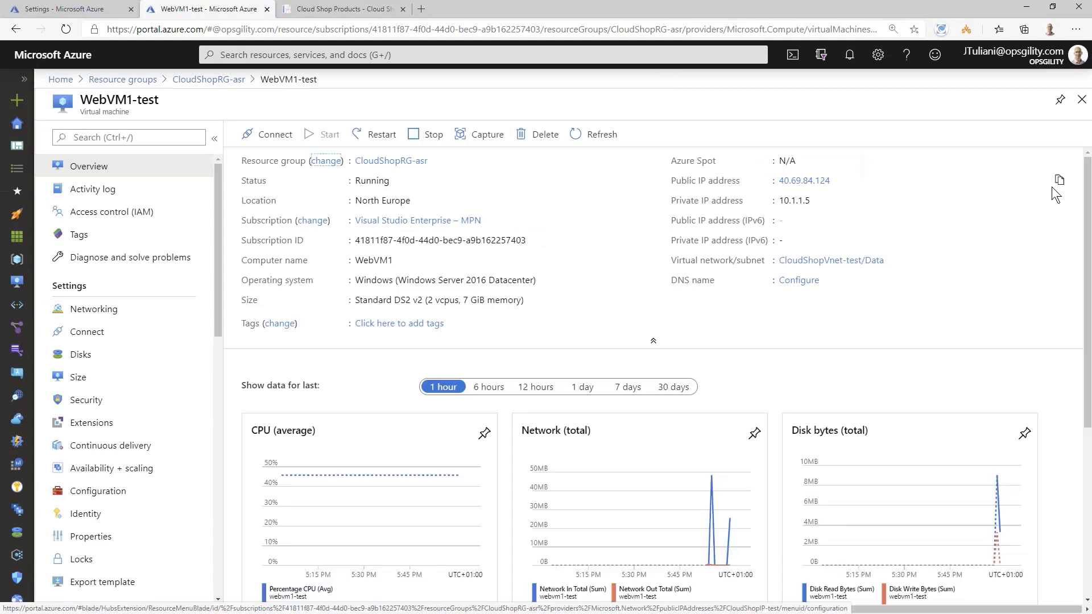
{"action": "left_click", "coordinate": [1059, 181]}
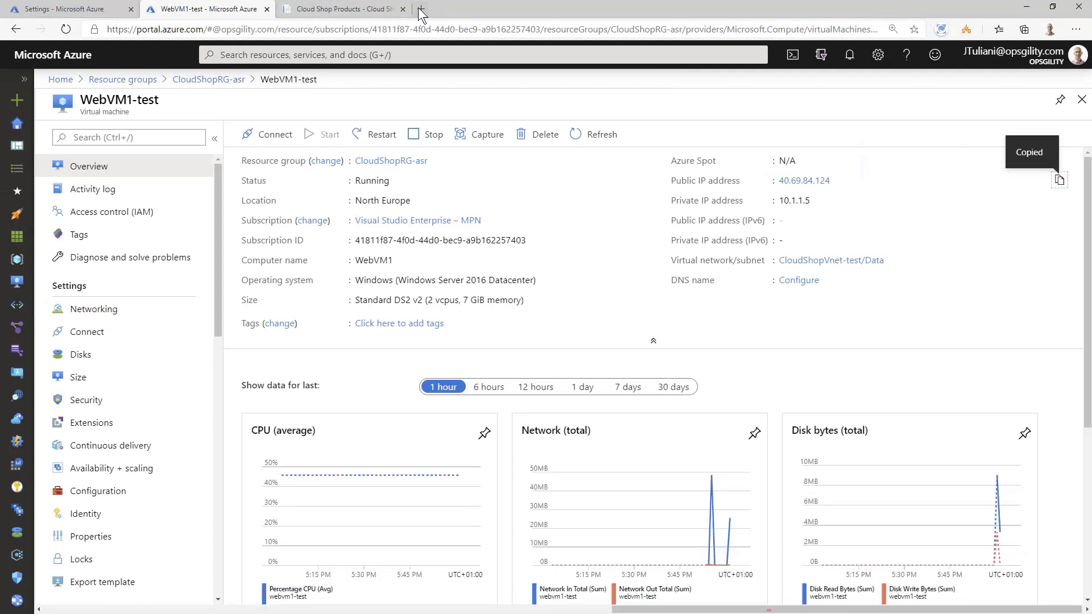
Step: Load the CloudShop site at the copied public IP address in a new browser tab
{"action": "left_click", "coordinate": [319, 9]}
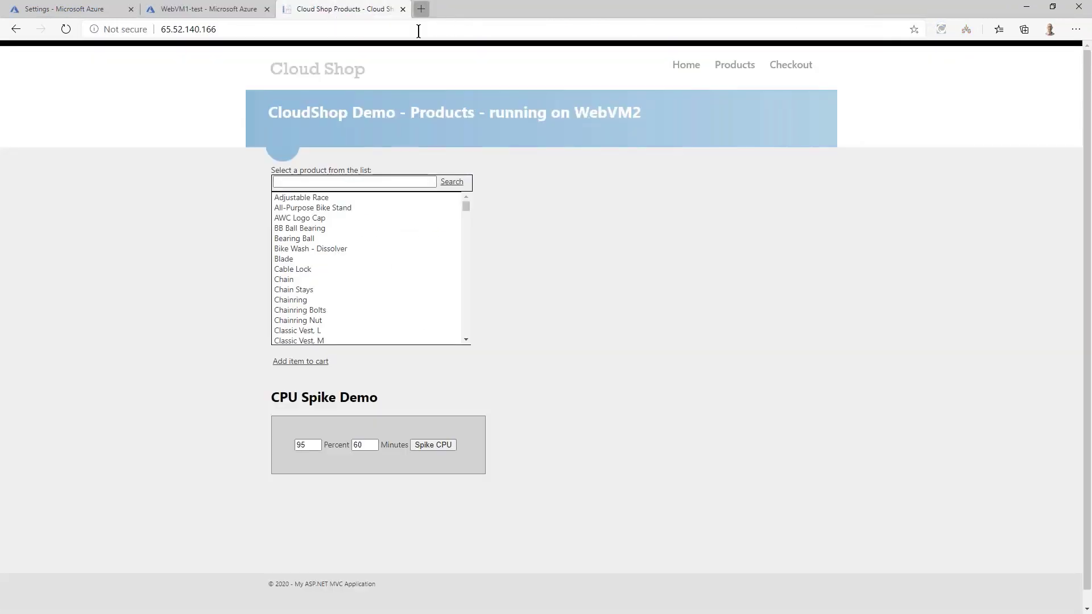
{"action": "key", "text": "ctrl+t"}
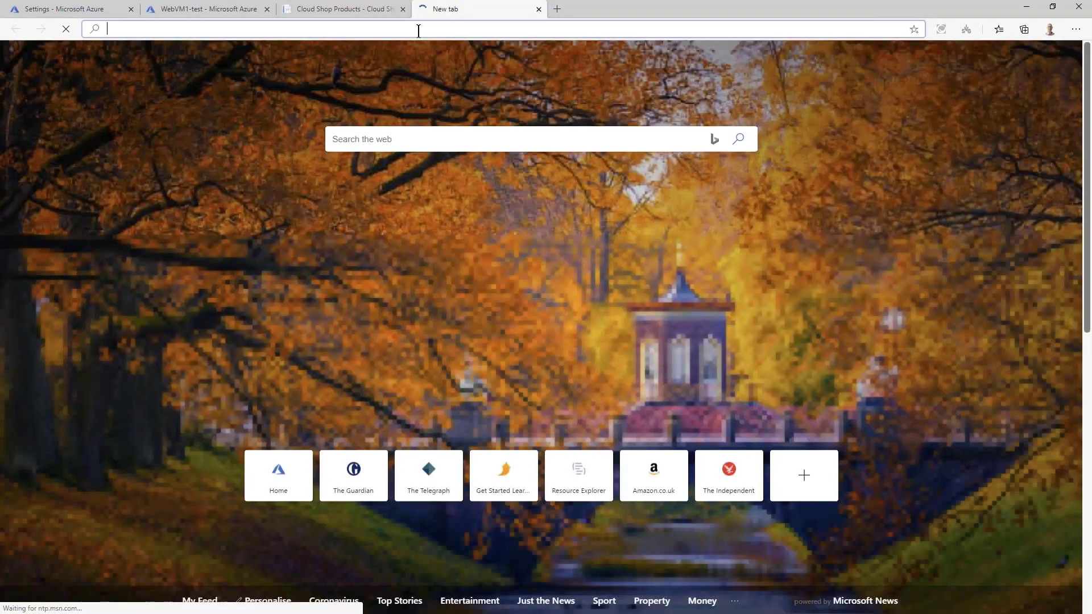
{"action": "key", "text": "ctrl+v"}
{"action": "key", "text": "Return"}
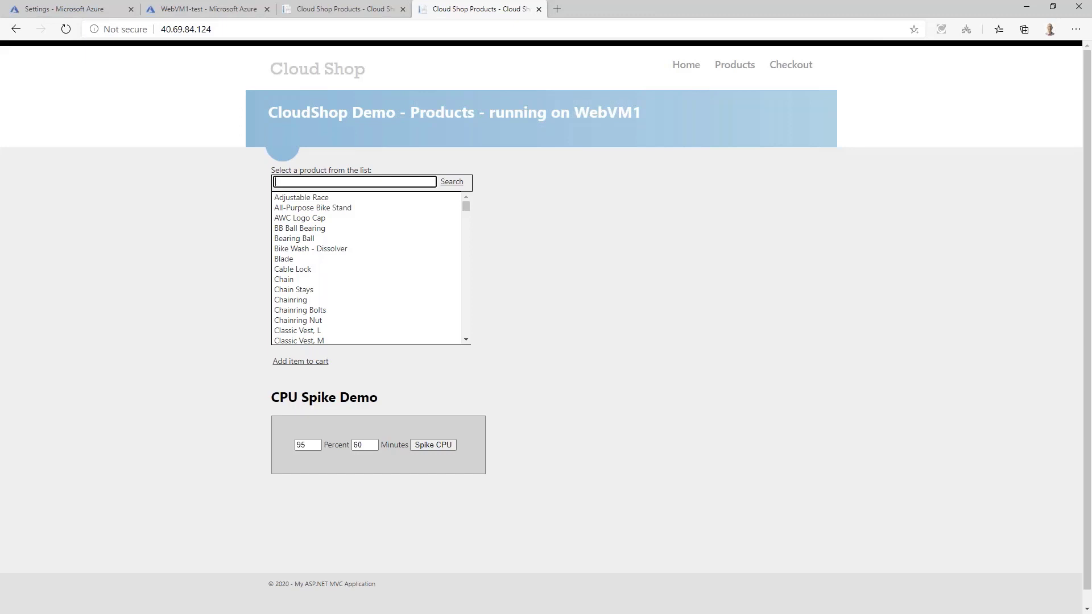
Step: Search the web in a new browser tab for "trigger azure site recovery failover powershell"
{"action": "left_click", "coordinate": [557, 9]}
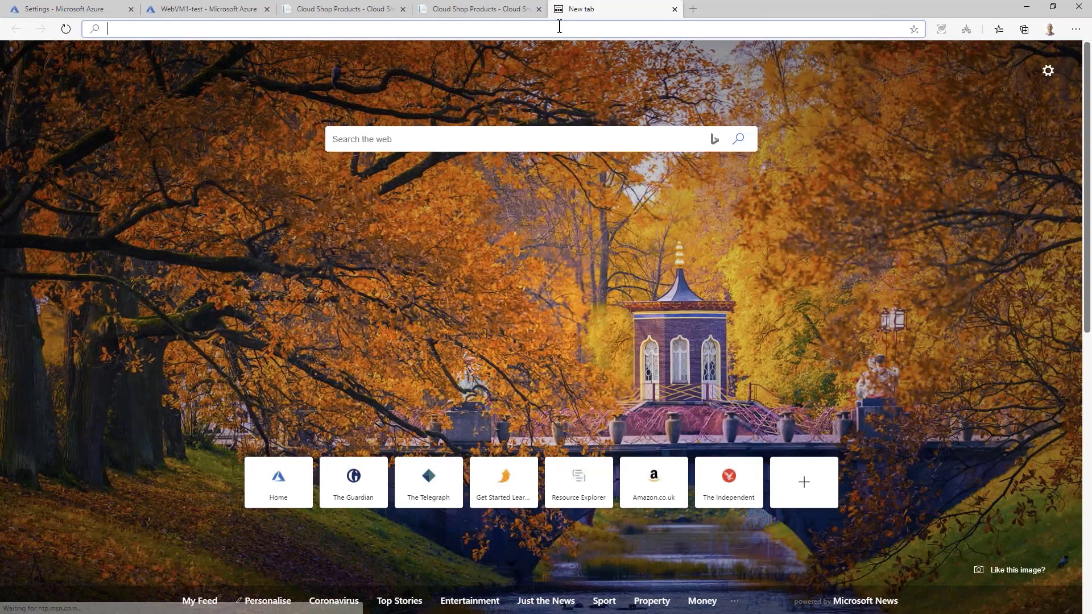
{"action": "type", "text": "trigger azure site recovery f"}
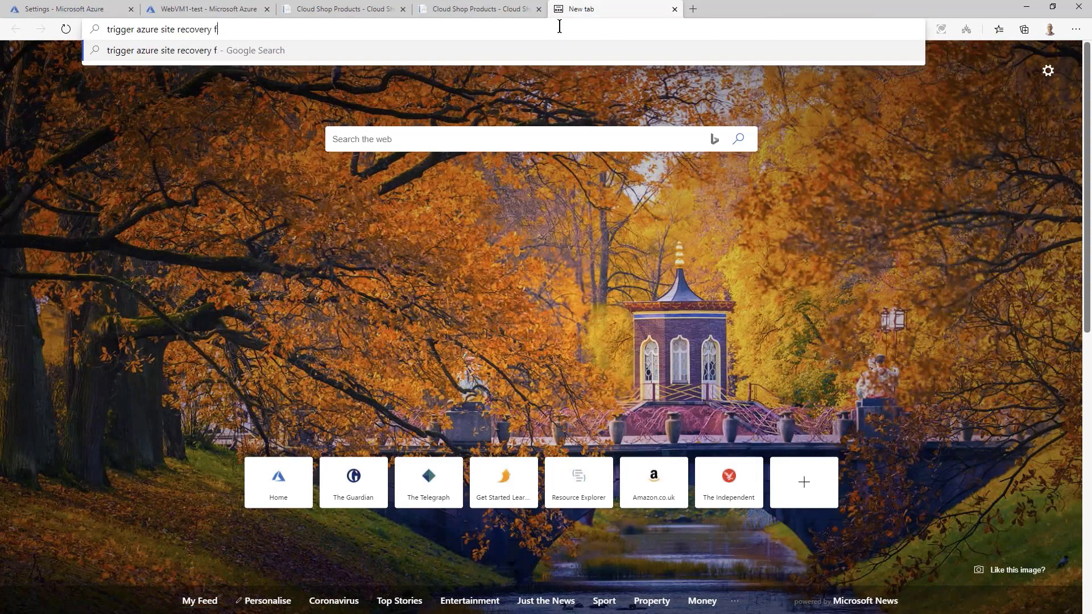
{"action": "type", "text": "ailover po"}
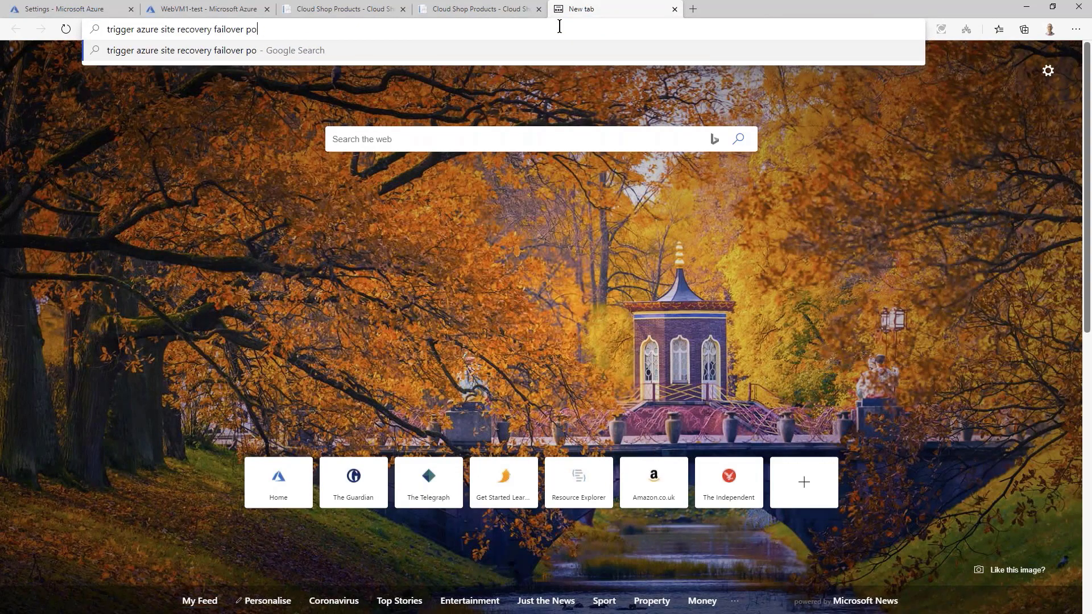
{"action": "type", "text": "wershell"}
{"action": "key", "text": "Return"}
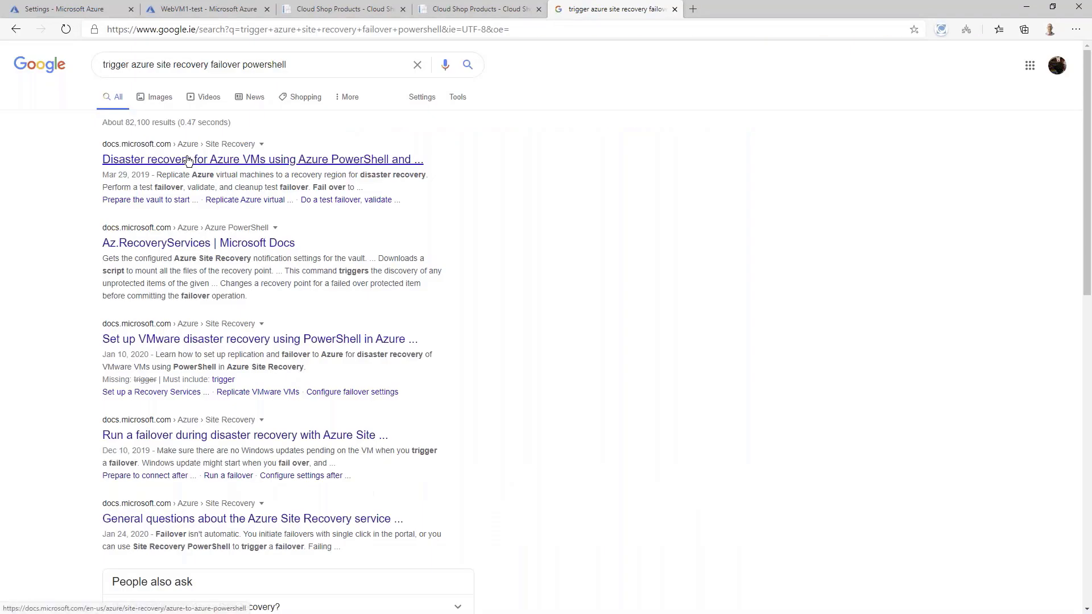
Step: Open the Azure VM disaster recovery with PowerShell article in its own tab and go to the "Fail over to Azure" section
{"action": "middle_click", "coordinate": [188, 161]}
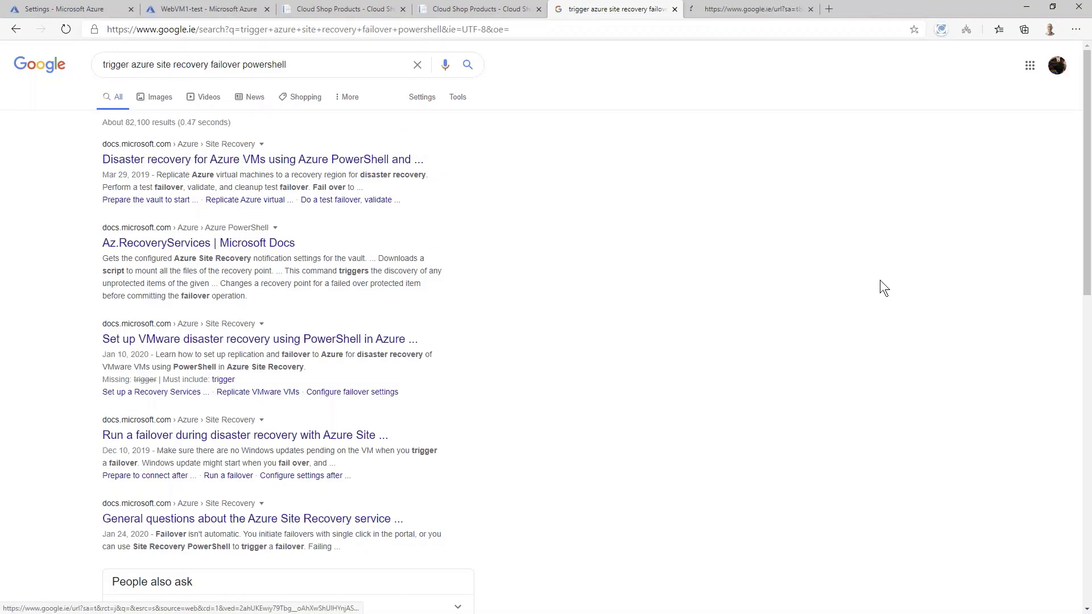
{"action": "left_click", "coordinate": [744, 12]}
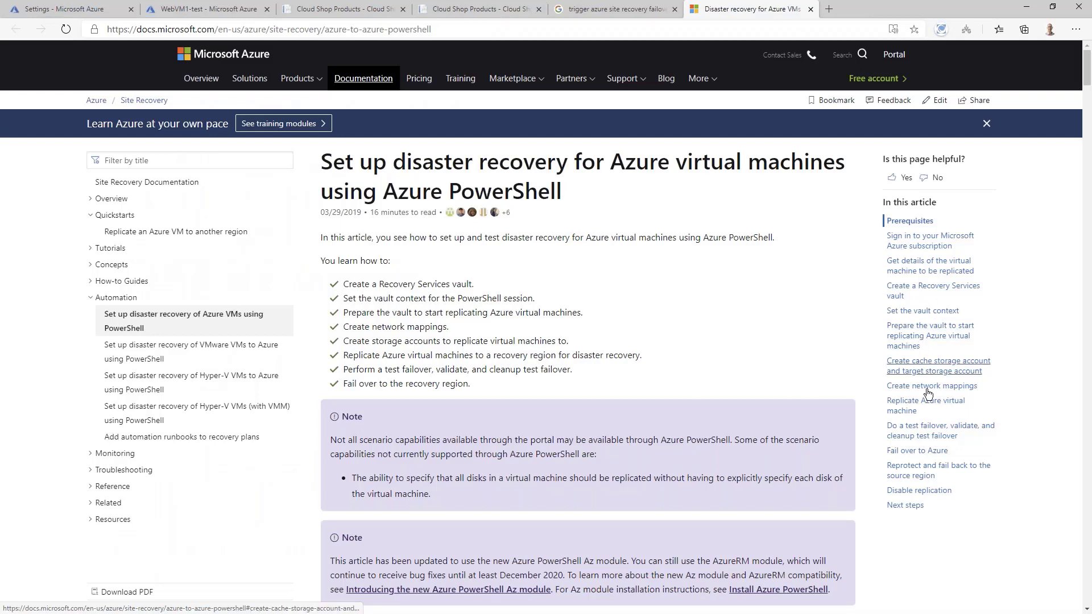
{"action": "left_click", "coordinate": [931, 451]}
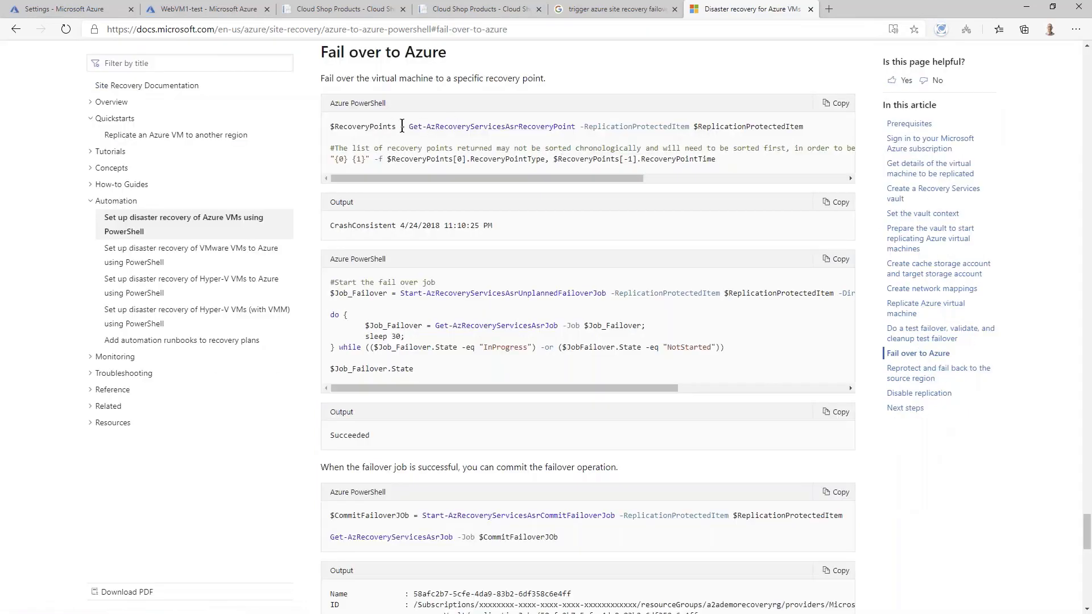
Step: Examine the PowerShell commands for getting recovery points, starting and committing an unplanned failover, and the section on reprotecting and failing back
{"action": "left_click_drag", "start_coordinate": [408, 127], "coordinate": [804, 129]}
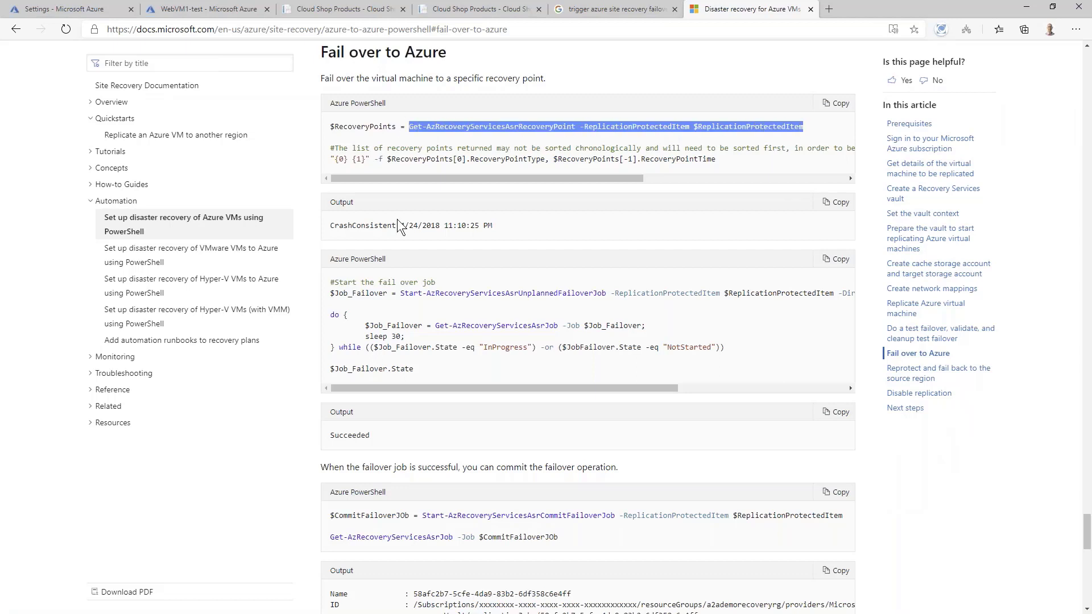
{"action": "left_click_drag", "start_coordinate": [392, 292], "coordinate": [604, 288]}
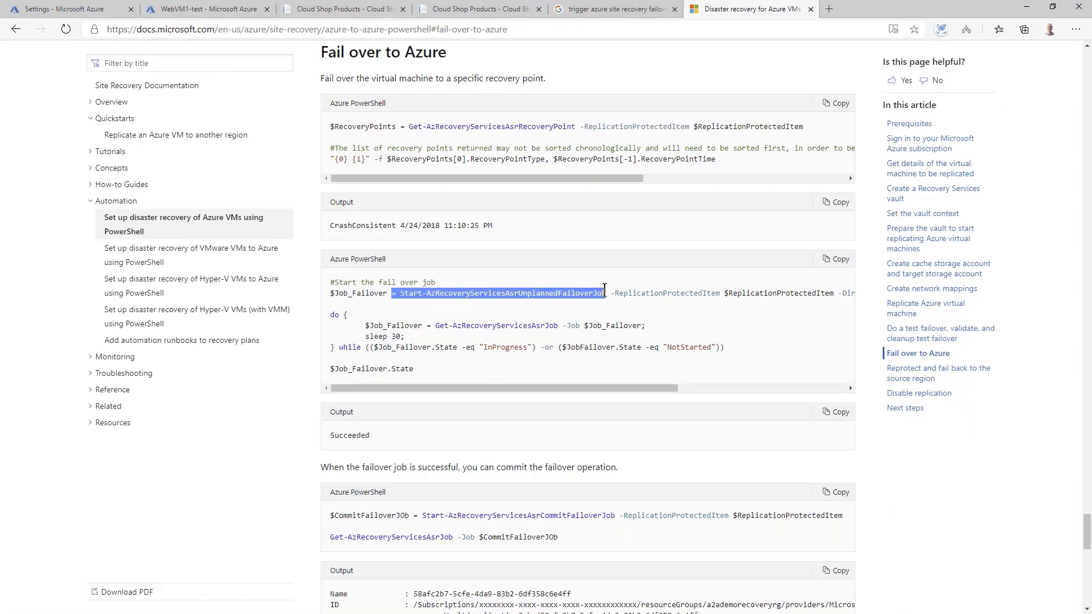
{"action": "scroll", "coordinate": [459, 336], "scroll_direction": "down", "scroll_amount": 3}
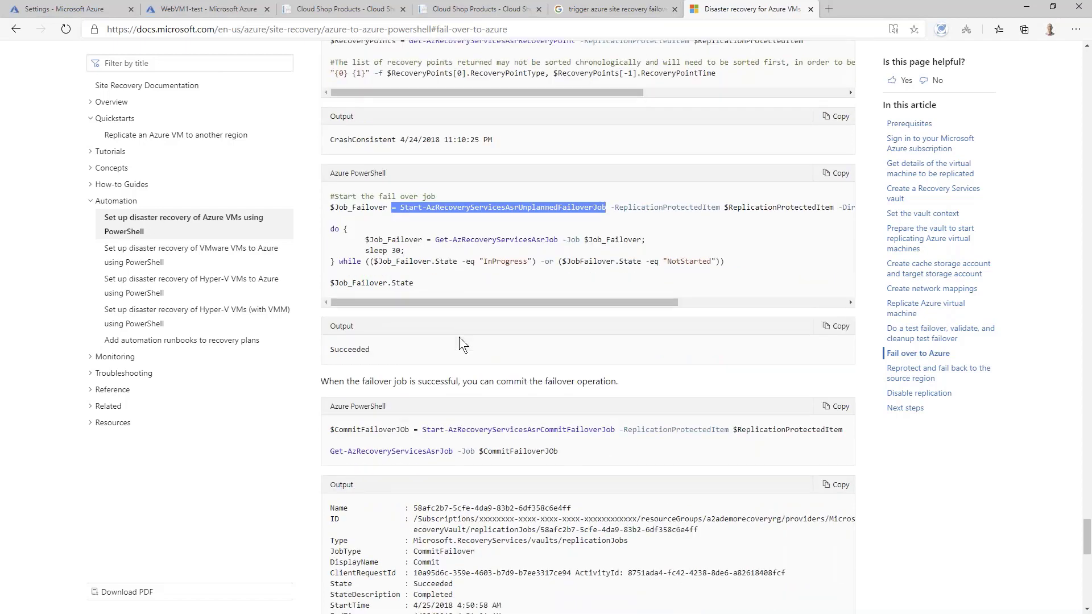
{"action": "left_click_drag", "start_coordinate": [351, 343], "coordinate": [527, 343]}
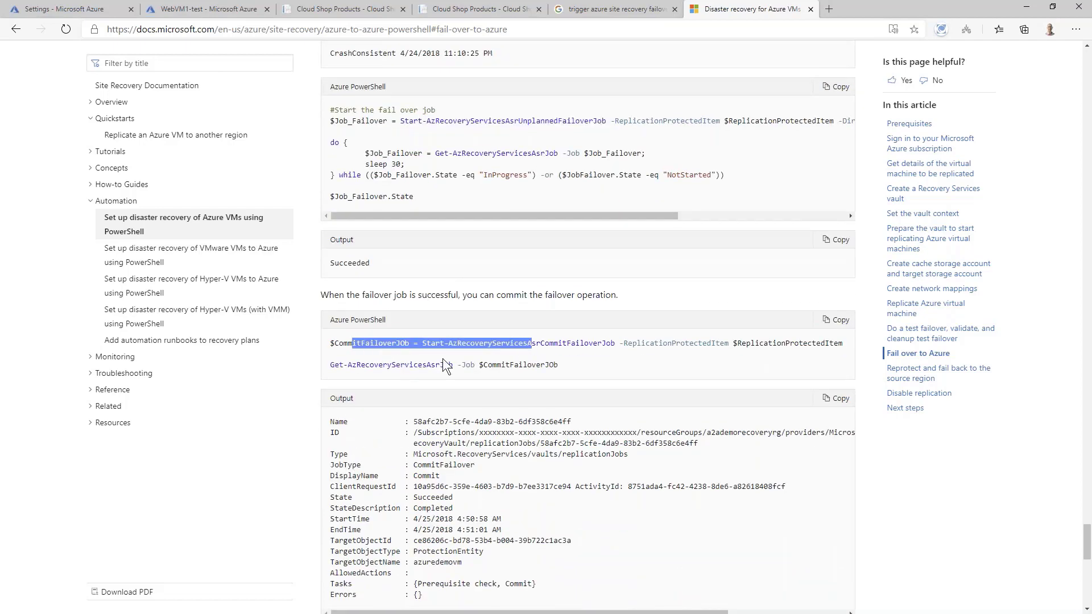
{"action": "left_click", "coordinate": [419, 360]}
{"action": "scroll", "coordinate": [545, 352], "scroll_direction": "down", "scroll_amount": 5}
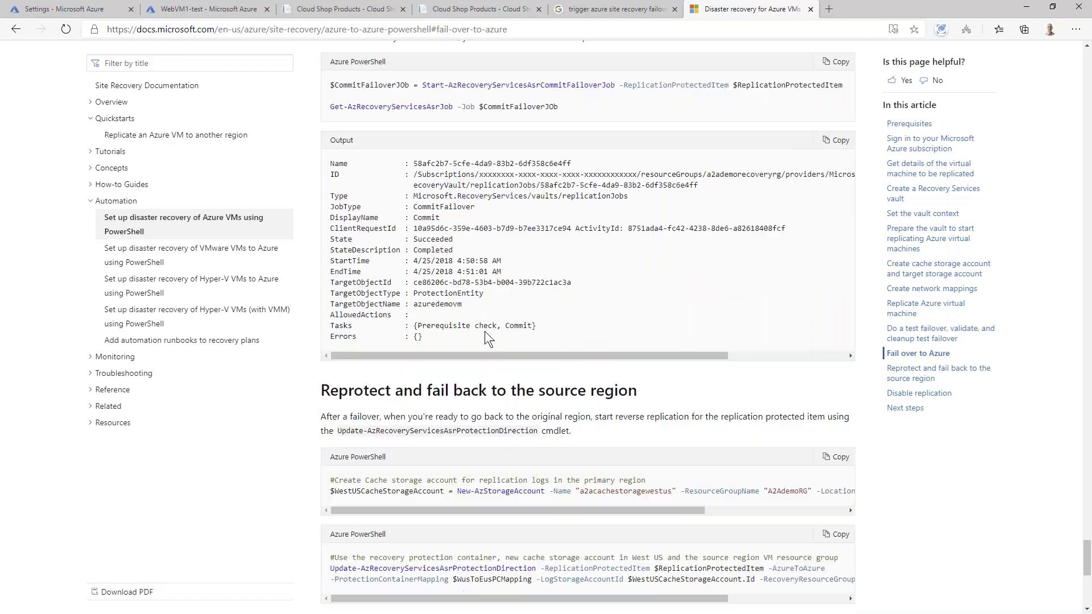
{"action": "left_click_drag", "start_coordinate": [365, 391], "coordinate": [654, 463]}
{"action": "scroll", "coordinate": [530, 251], "scroll_direction": "up", "scroll_amount": 6}
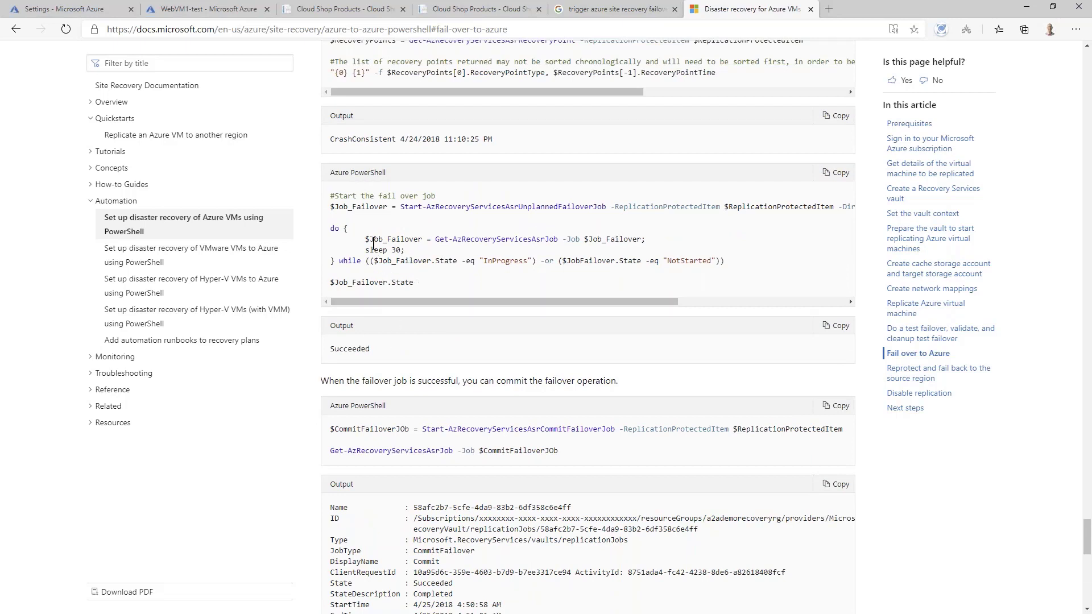
{"action": "left_click_drag", "start_coordinate": [346, 228], "coordinate": [534, 278]}
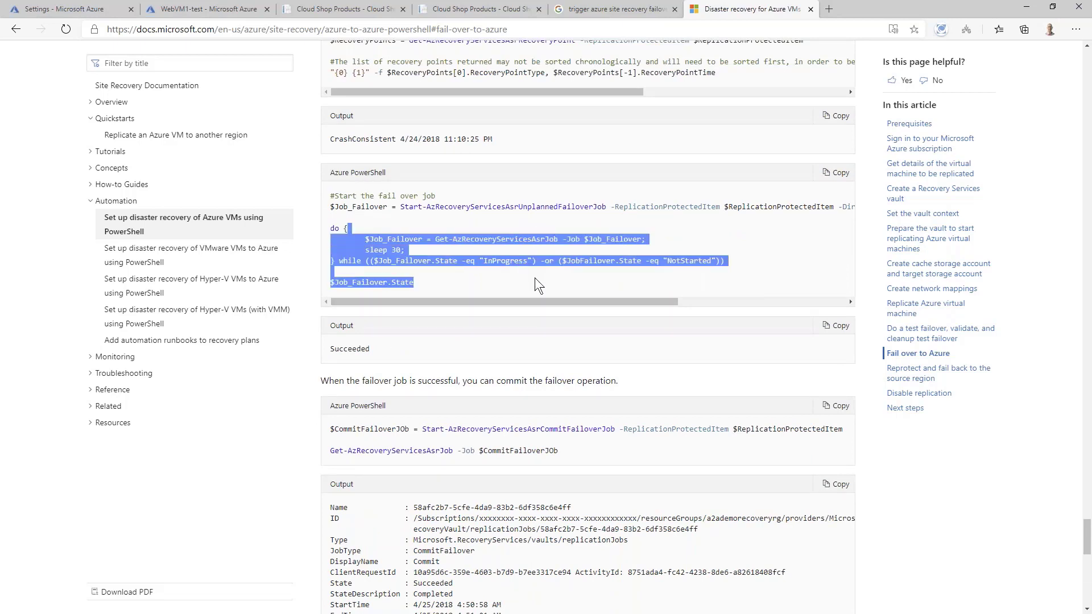
{"action": "left_click", "coordinate": [422, 276]}
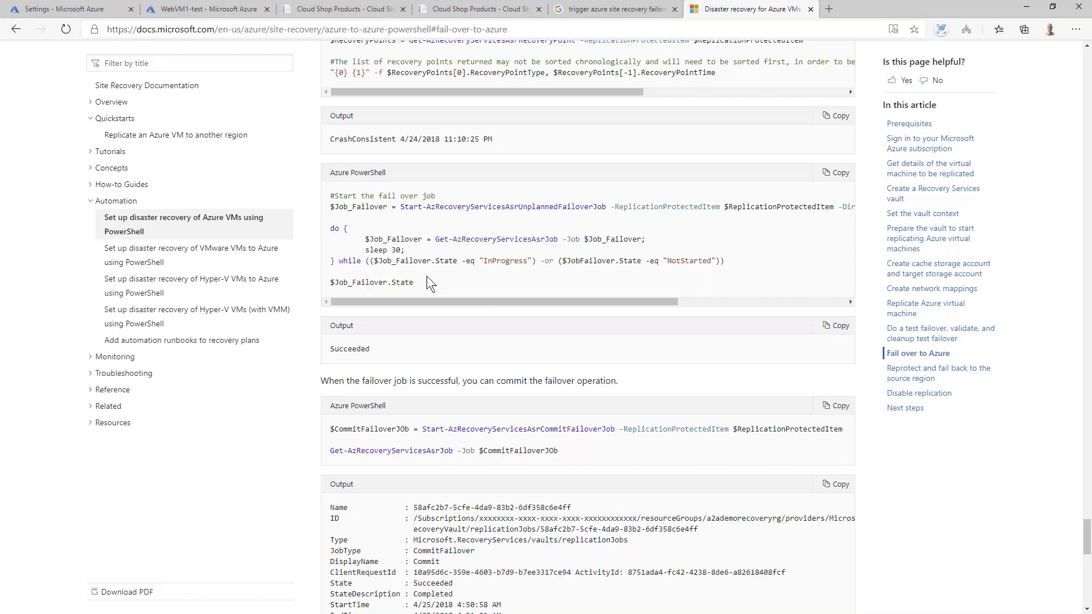
{"action": "scroll", "coordinate": [427, 276], "scroll_direction": "up", "scroll_amount": 2}
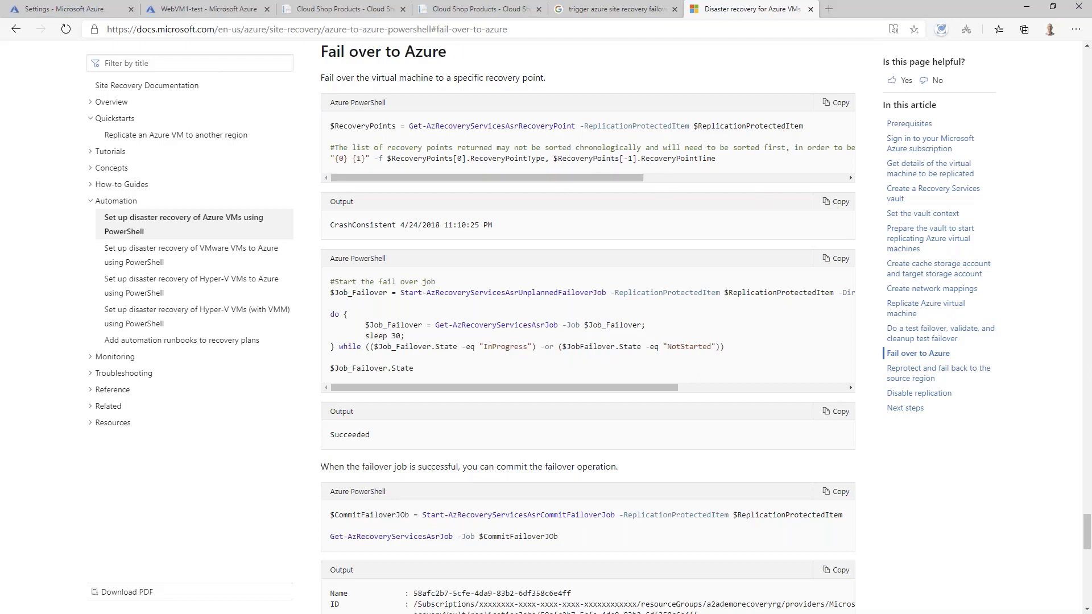
Step: Clean up CloudShopRecoveryPlan's test failover, marking testing as complete so the test failover virtual machines are deleted
{"action": "left_click", "coordinate": [193, 10]}
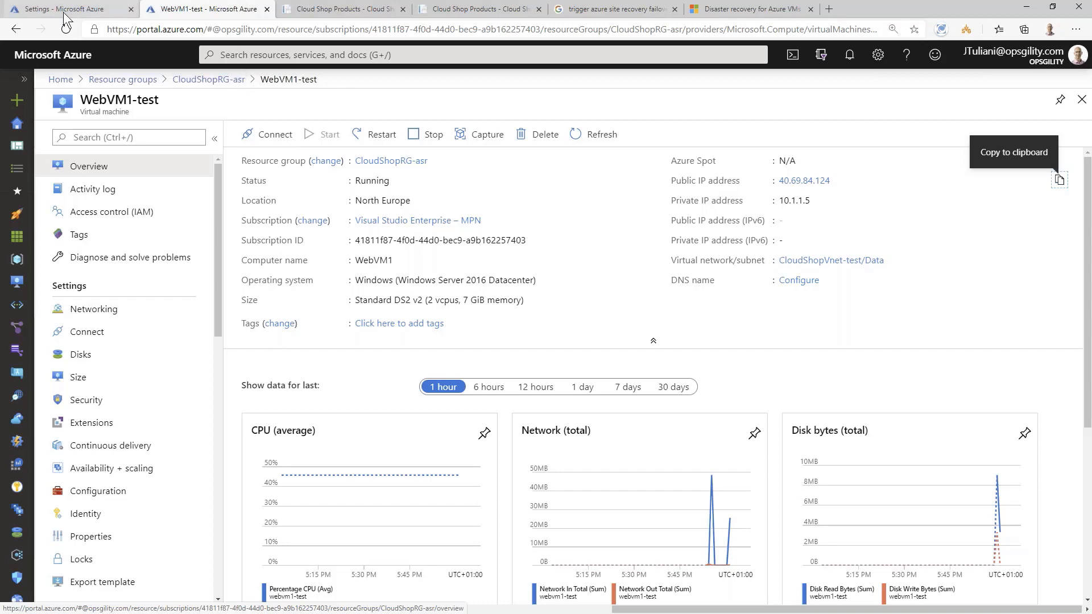
{"action": "left_click", "coordinate": [134, 16]}
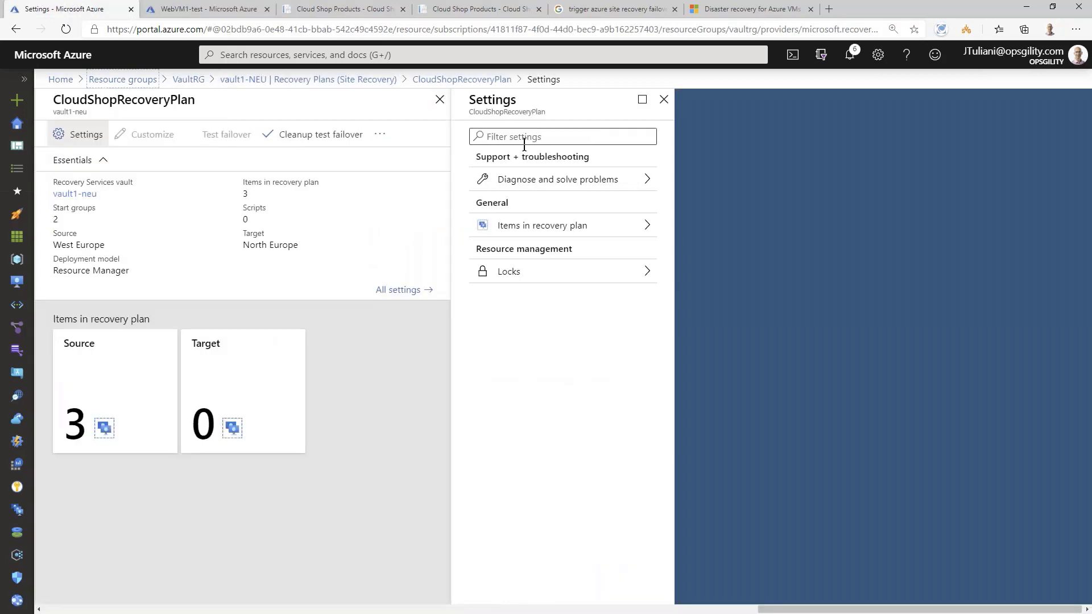
{"action": "left_click", "coordinate": [664, 101]}
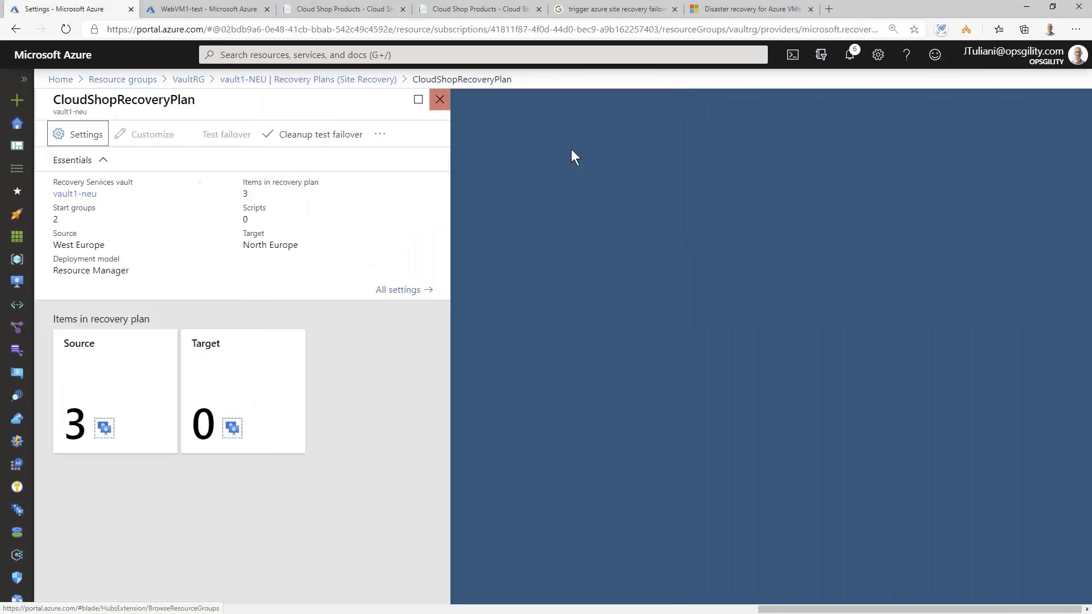
{"action": "left_click", "coordinate": [316, 139]}
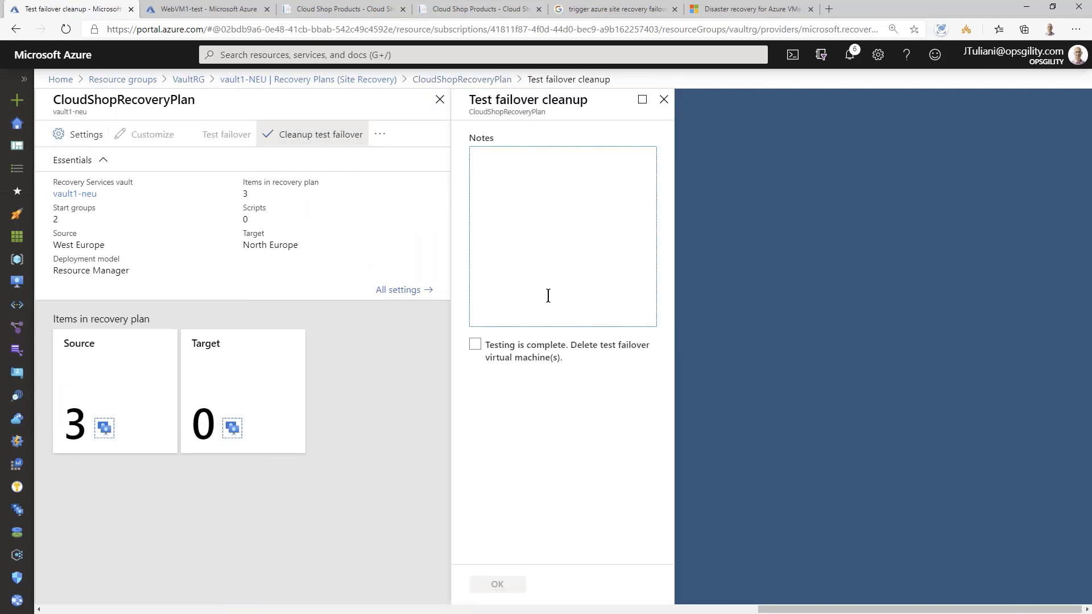
{"action": "left_click", "coordinate": [476, 345]}
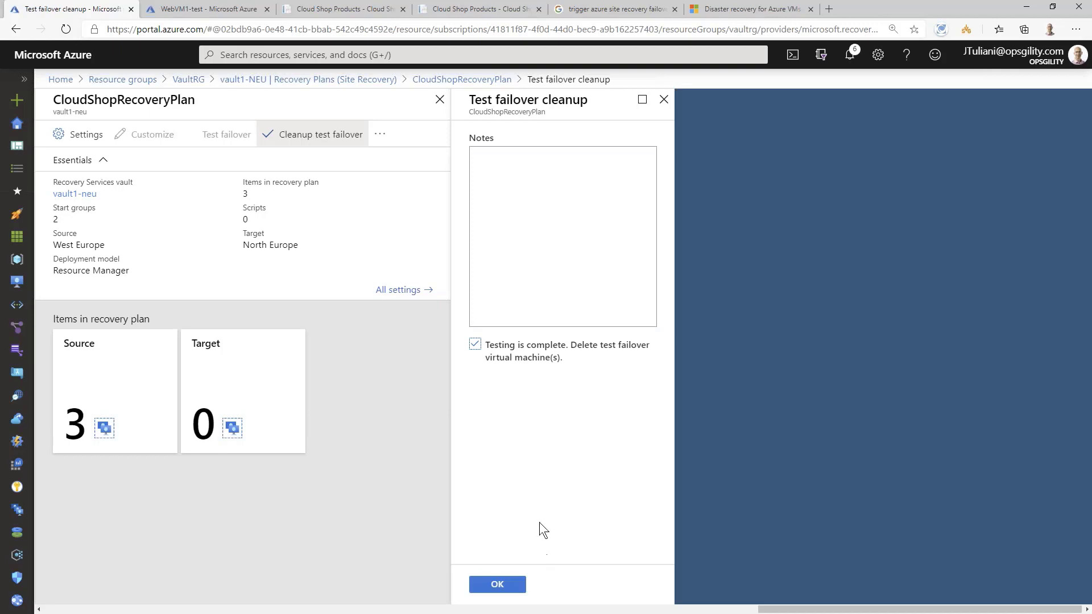
{"action": "left_click", "coordinate": [496, 584]}
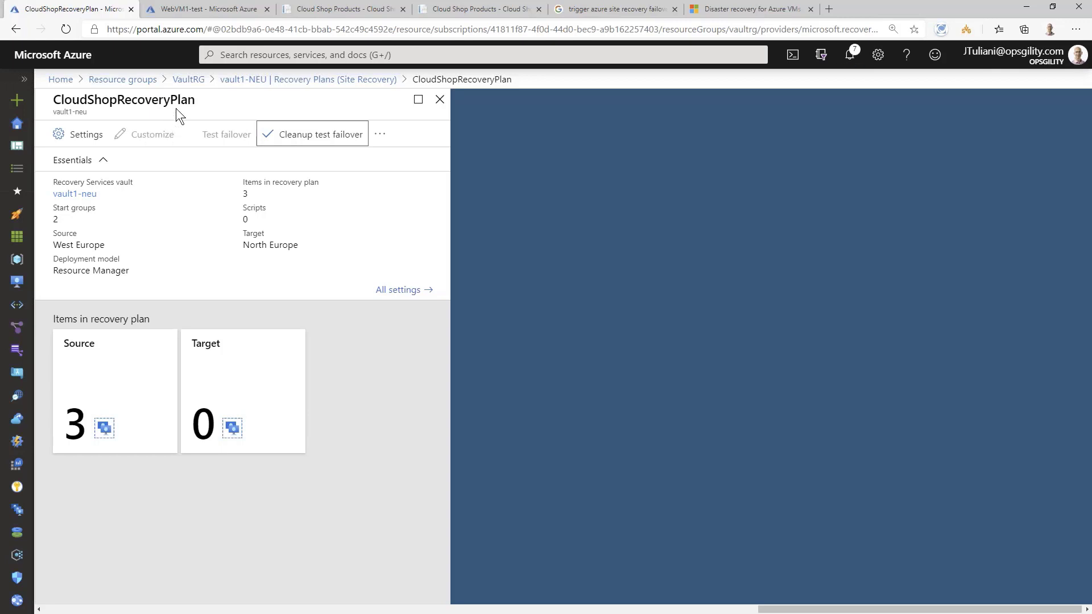
{"action": "left_click", "coordinate": [510, 137]}
Step: View the Azure Virtual Machine backup items protected by the vault2-WEU Recovery Services vault
{"action": "left_click", "coordinate": [192, 11]}
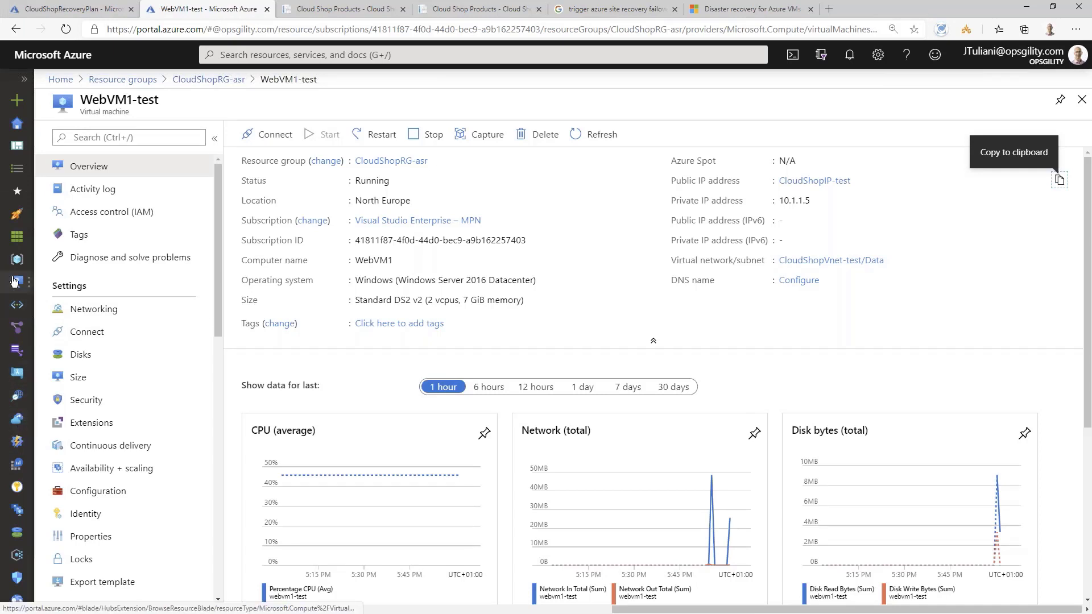
{"action": "mouse_move", "coordinate": [14, 262]}
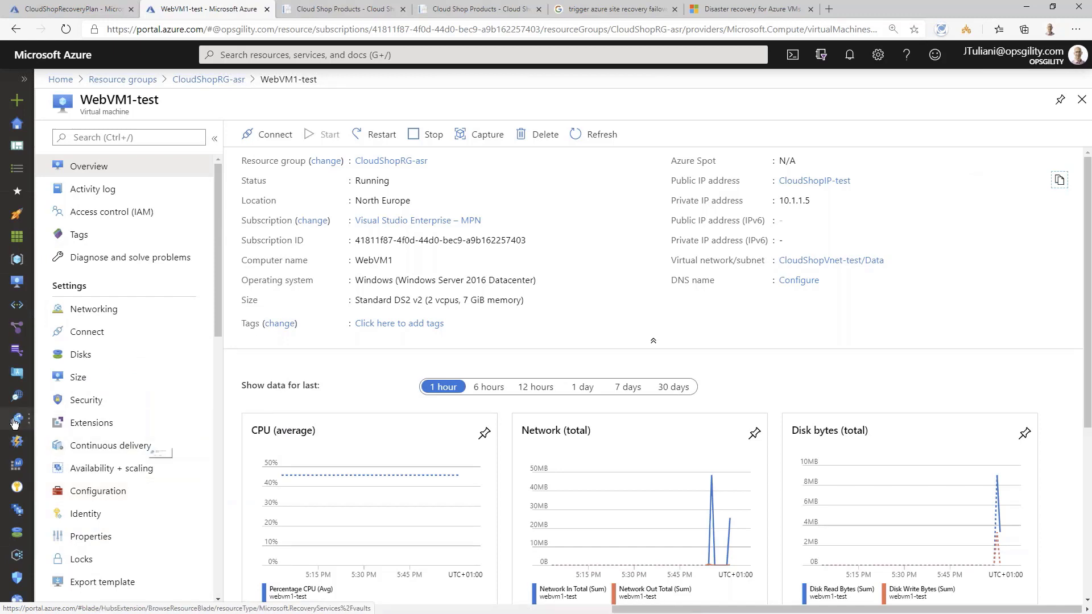
{"action": "mouse_move", "coordinate": [15, 422]}
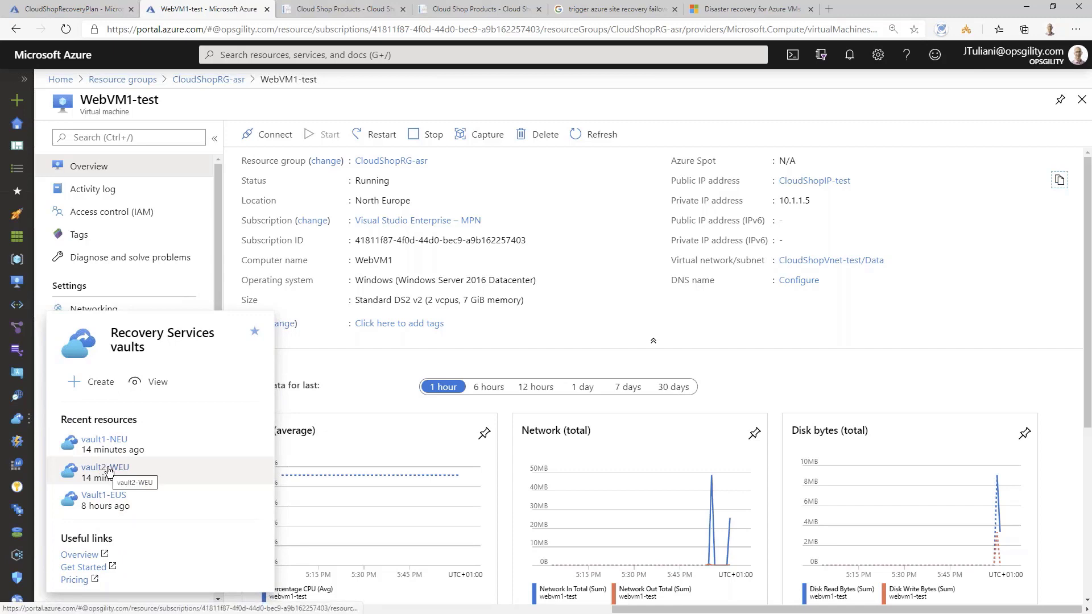
{"action": "left_click", "coordinate": [105, 468]}
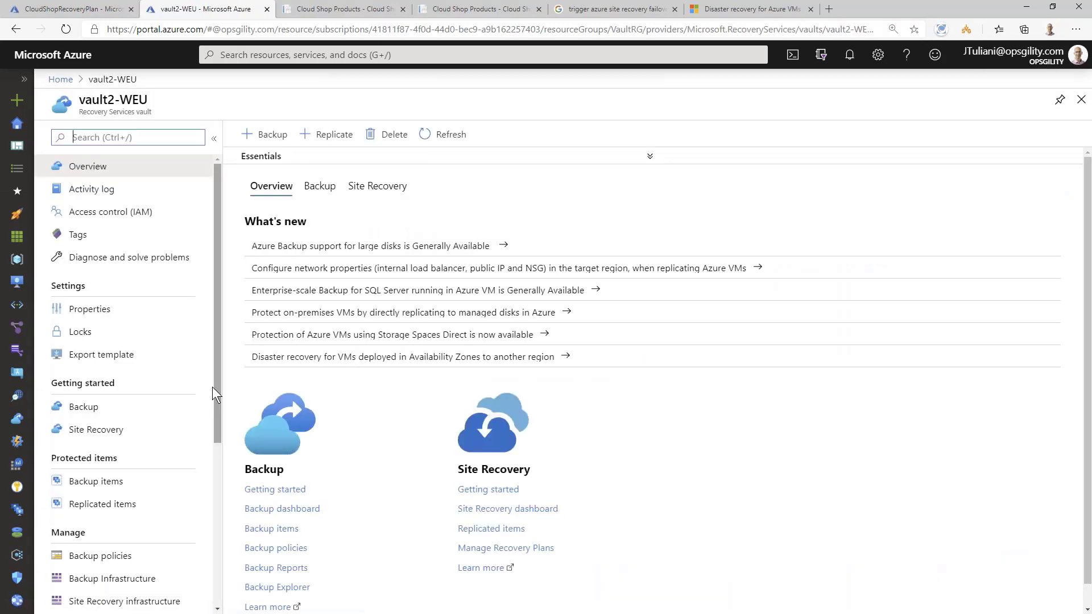
{"action": "left_click", "coordinate": [84, 485]}
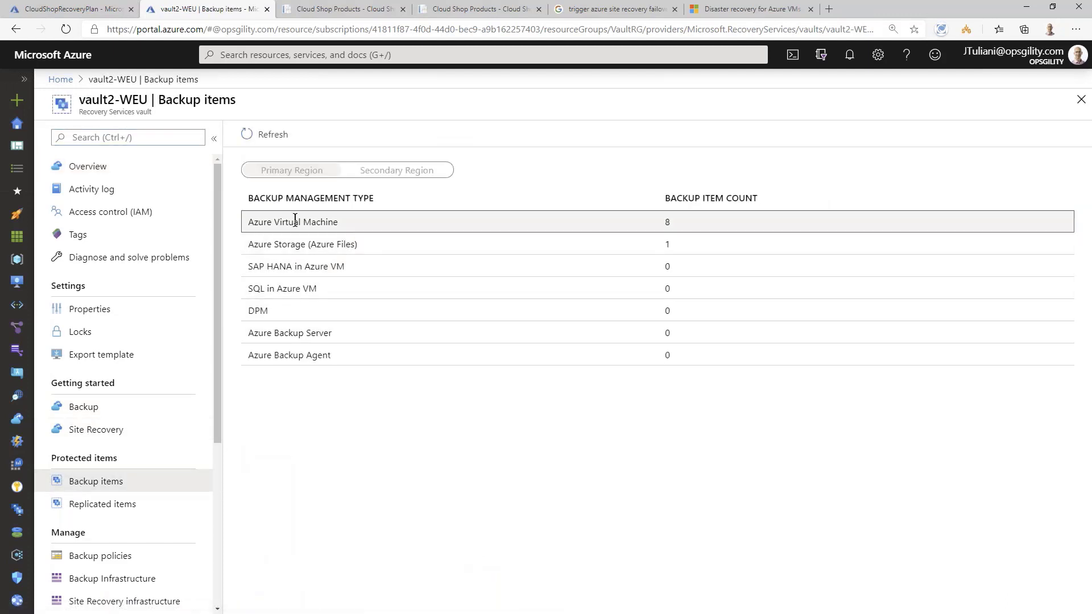
{"action": "left_click", "coordinate": [294, 221]}
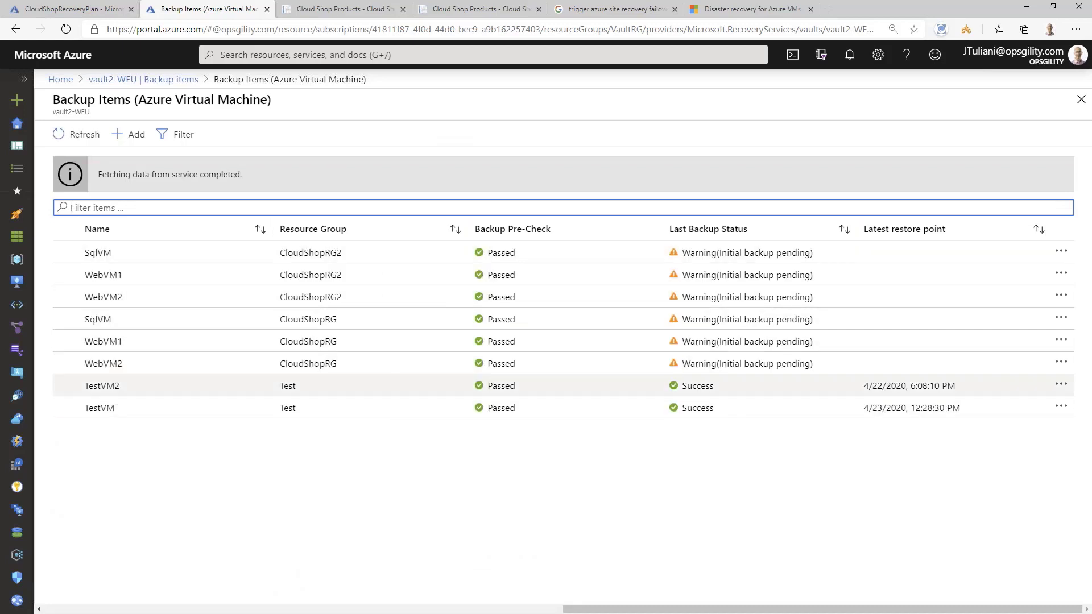
Step: Start file recovery for the TestVM backup item, selecting the latest 4/23/2020, 12:28:30 PM recovery point and generating the recovery executable
{"action": "left_click", "coordinate": [100, 408]}
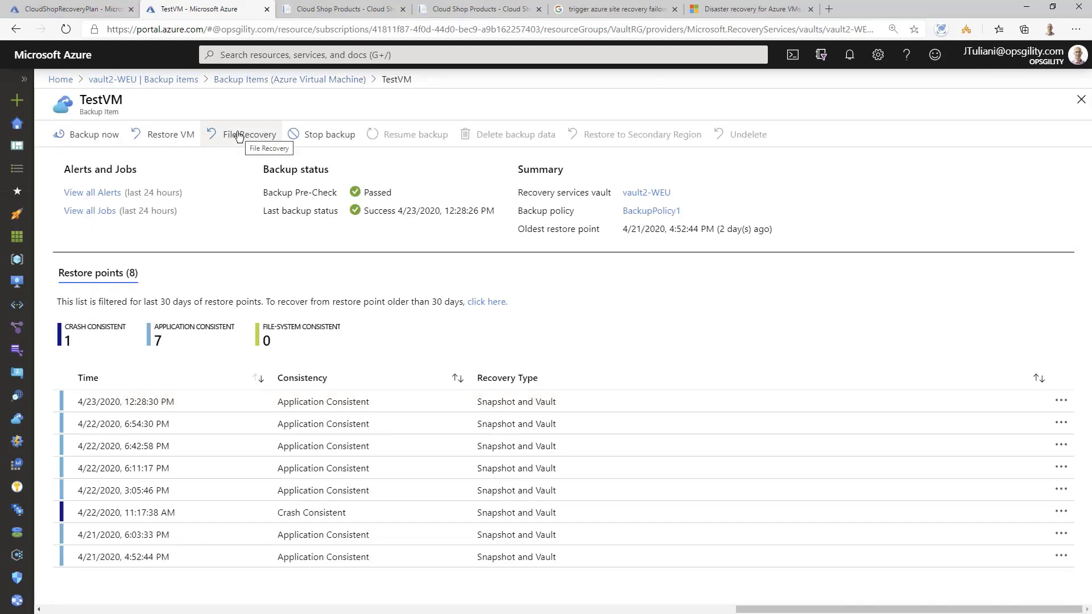
{"action": "left_click", "coordinate": [238, 137]}
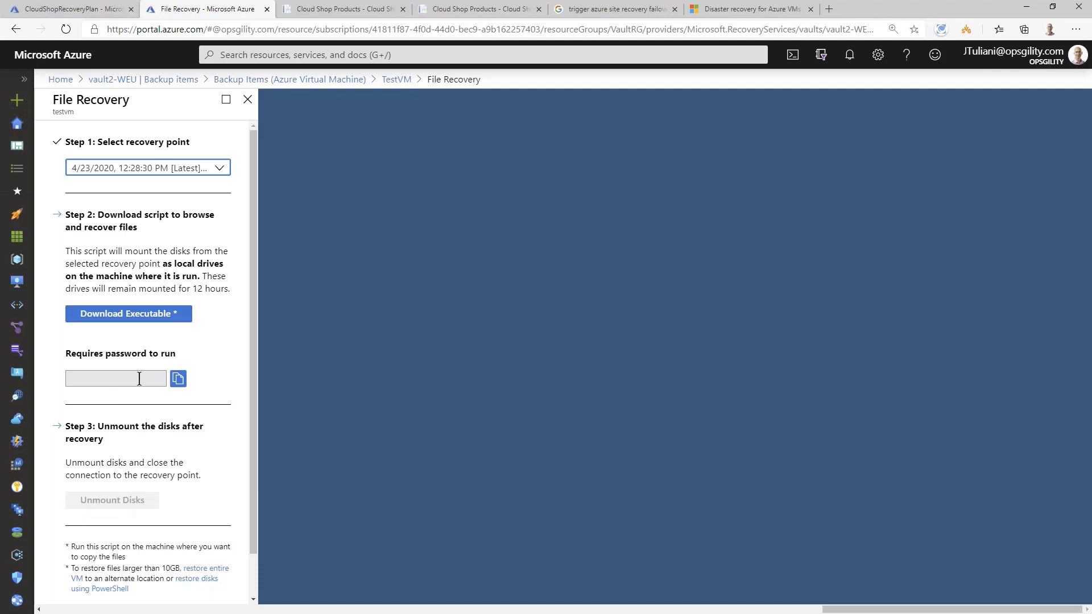
{"action": "left_click", "coordinate": [220, 168]}
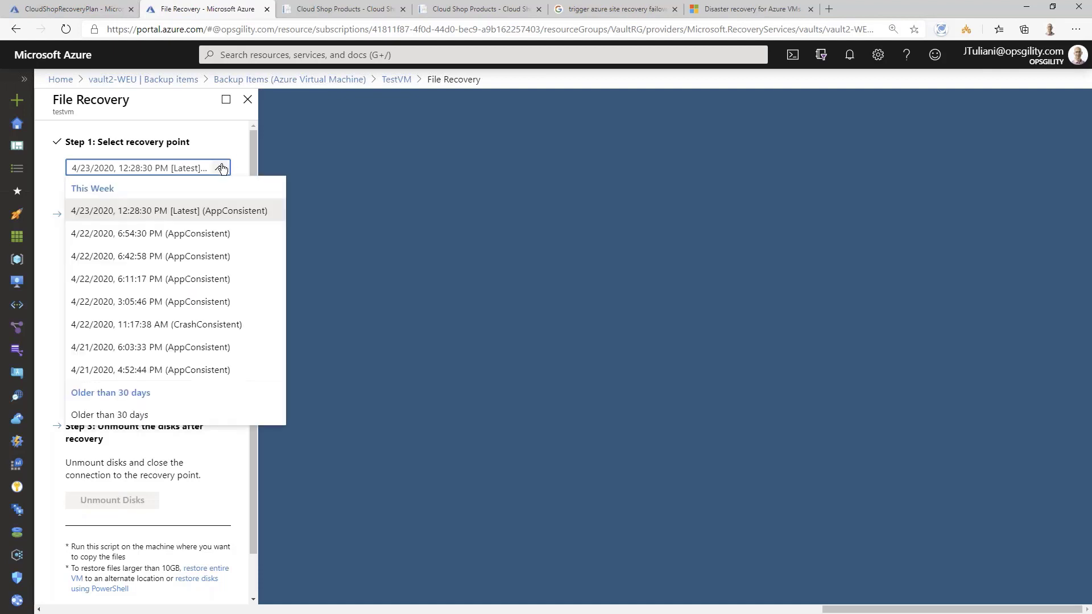
{"action": "left_click", "coordinate": [185, 212]}
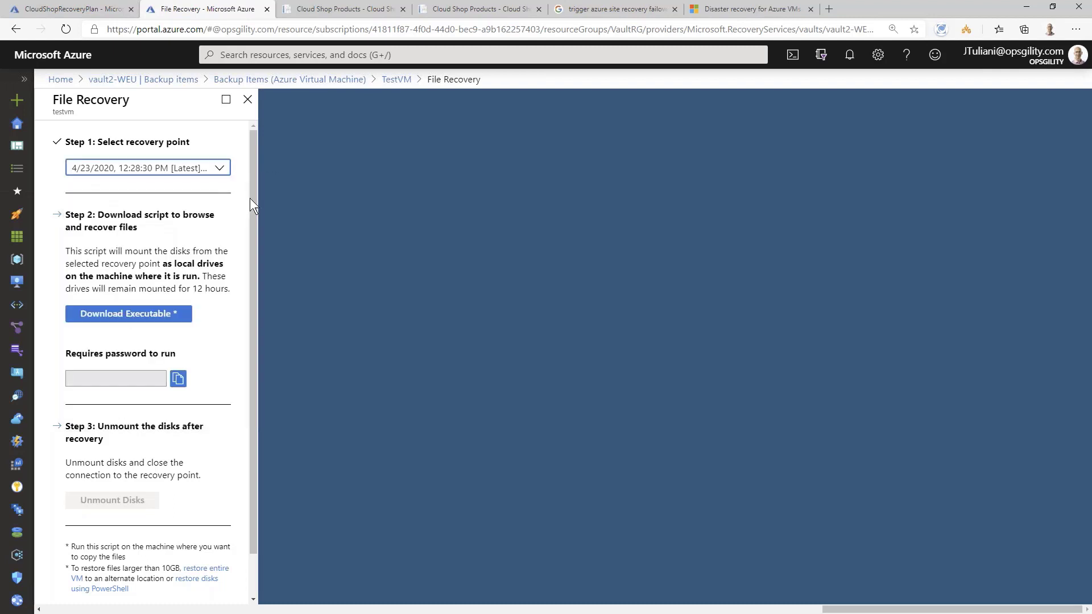
{"action": "mouse_move", "coordinate": [252, 197]}
{"action": "left_mouse_down"}
{"action": "mouse_move", "coordinate": [251, 245]}
{"action": "mouse_move", "coordinate": [249, 184]}
{"action": "left_mouse_up"}
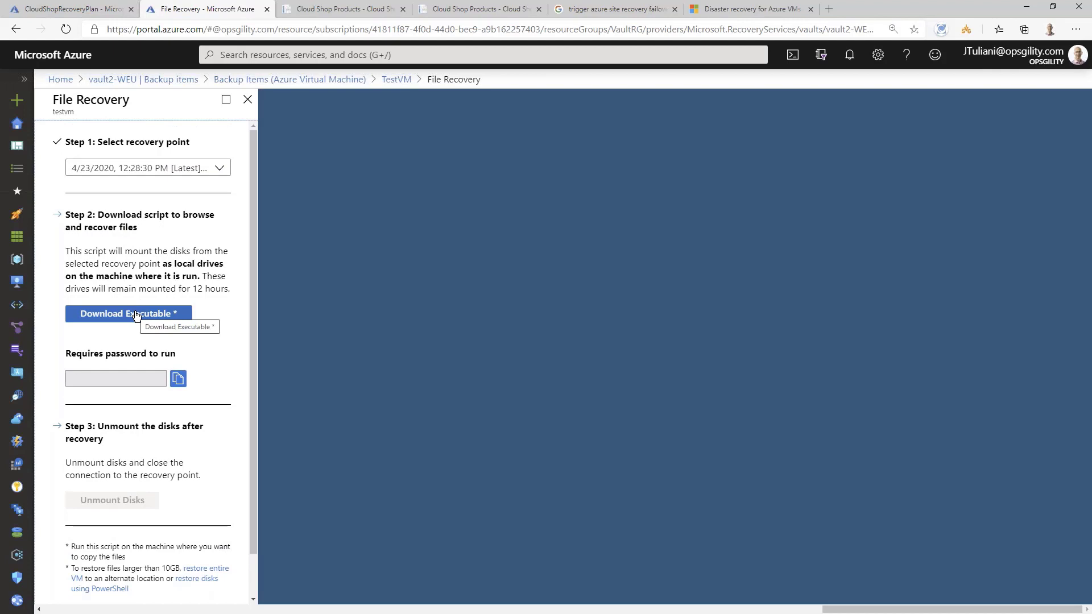
{"action": "left_click", "coordinate": [136, 316]}
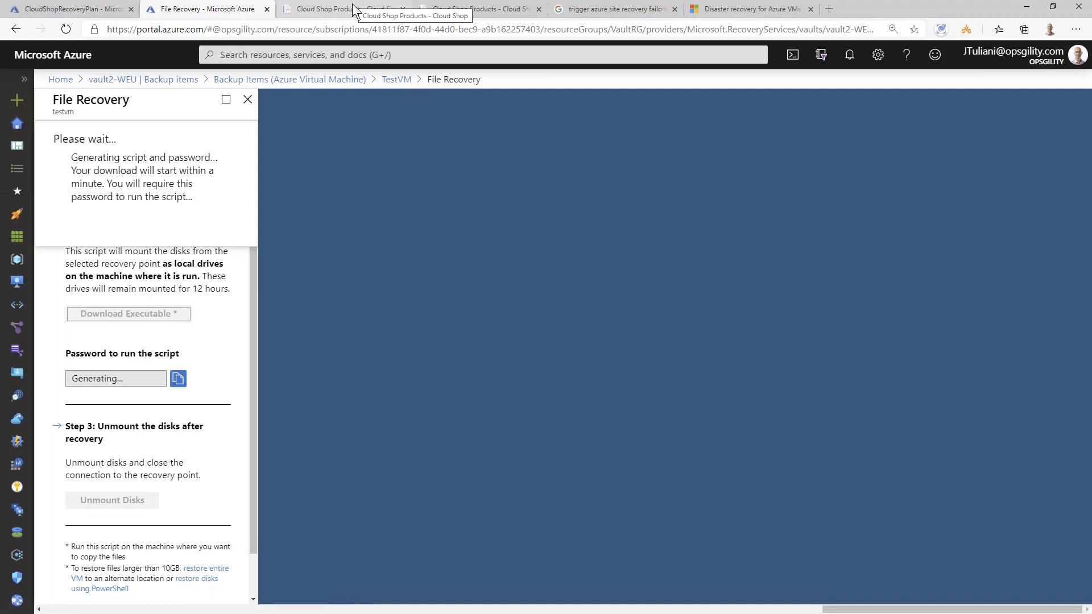
Step: Return to the CloudShopRecoveryPlan portal tab and list all virtual machines there
{"action": "left_click", "coordinate": [354, 11]}
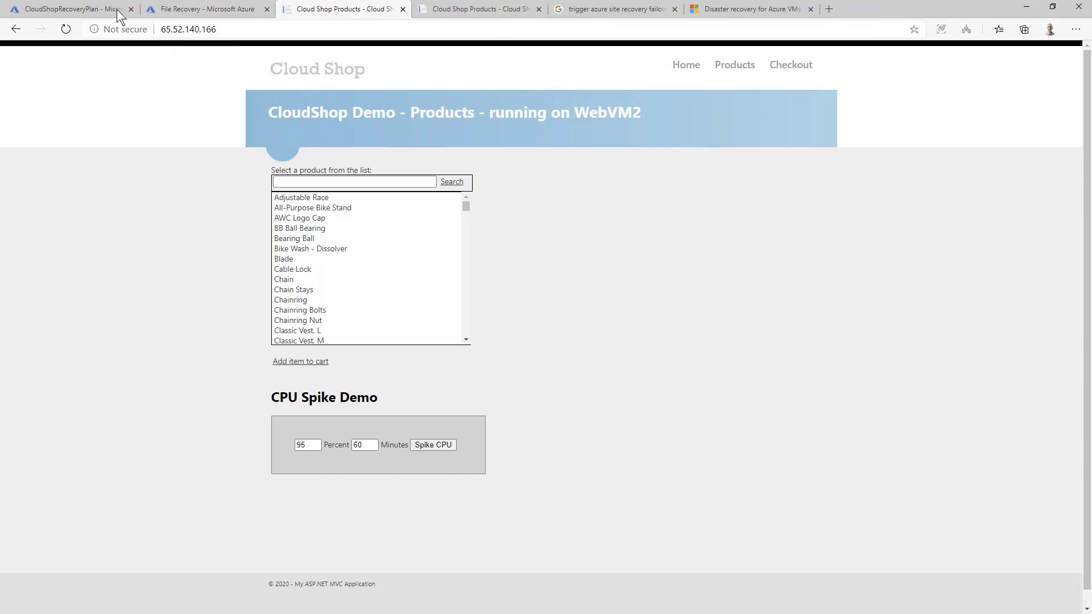
{"action": "left_click", "coordinate": [70, 9]}
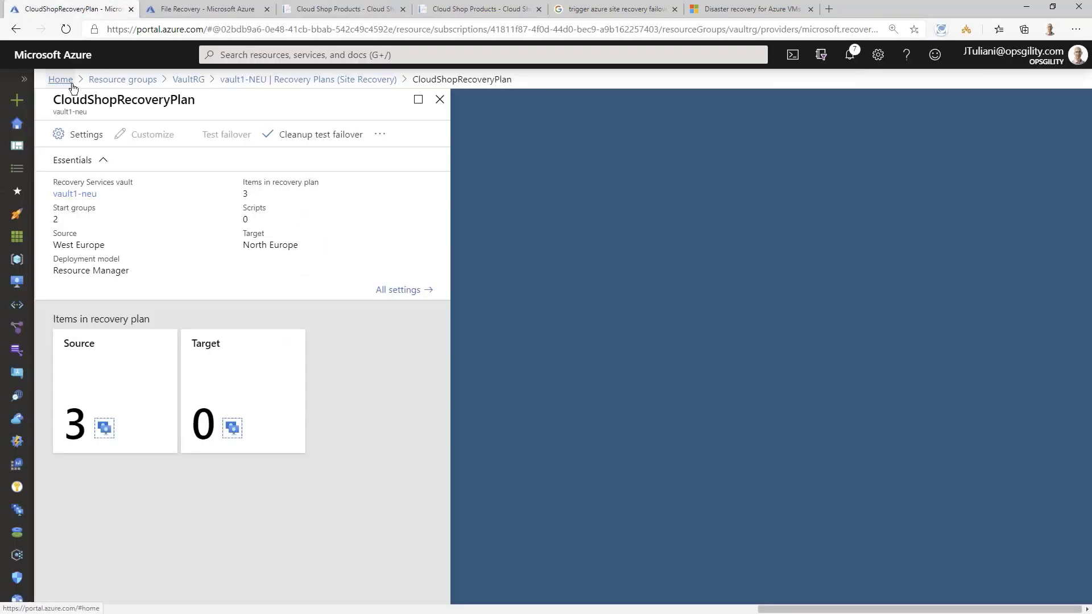
{"action": "left_click", "coordinate": [23, 280]}
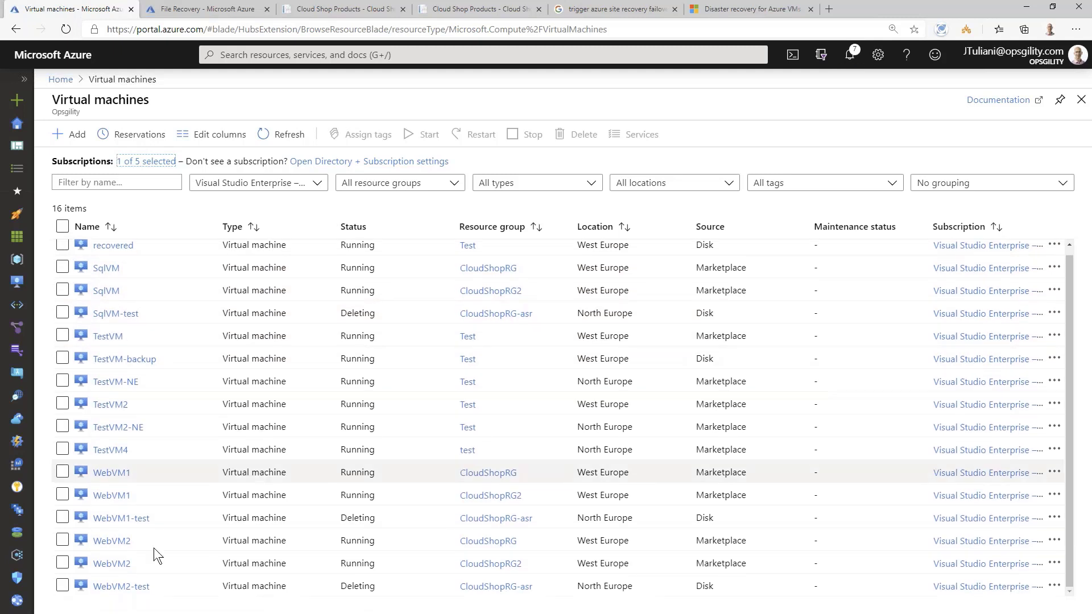
{"action": "scroll", "coordinate": [104, 569], "scroll_direction": "down", "scroll_amount": 1}
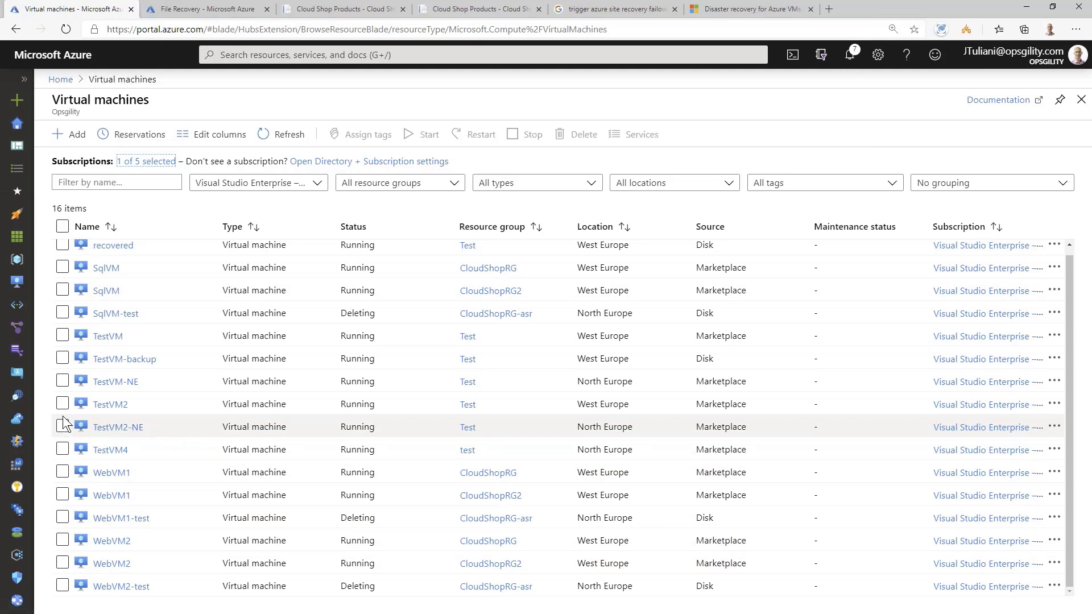
Step: Try to connect to TestVM2 with its downloaded RDP file, and check the VM's inbound port rules
{"action": "left_click", "coordinate": [103, 405]}
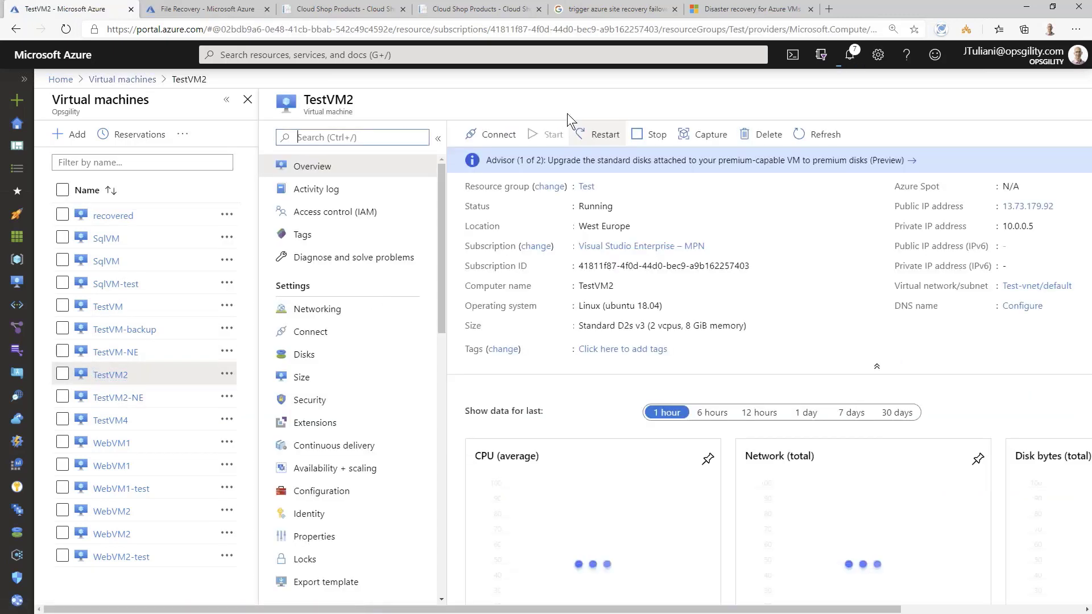
{"action": "left_click", "coordinate": [492, 134]}
{"action": "left_click", "coordinate": [476, 186]}
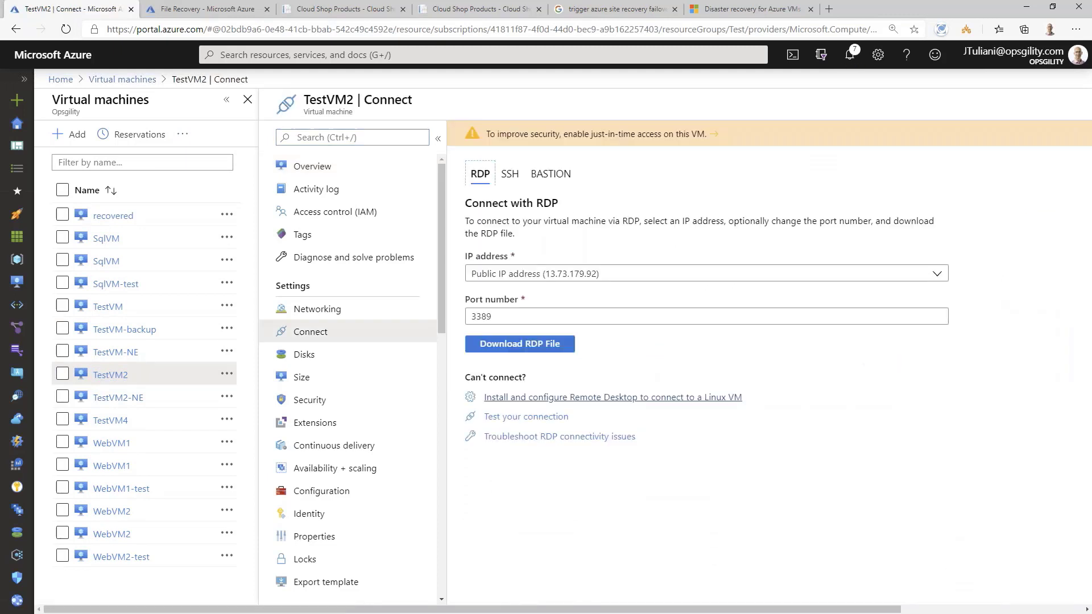
{"action": "left_click", "coordinate": [561, 344]}
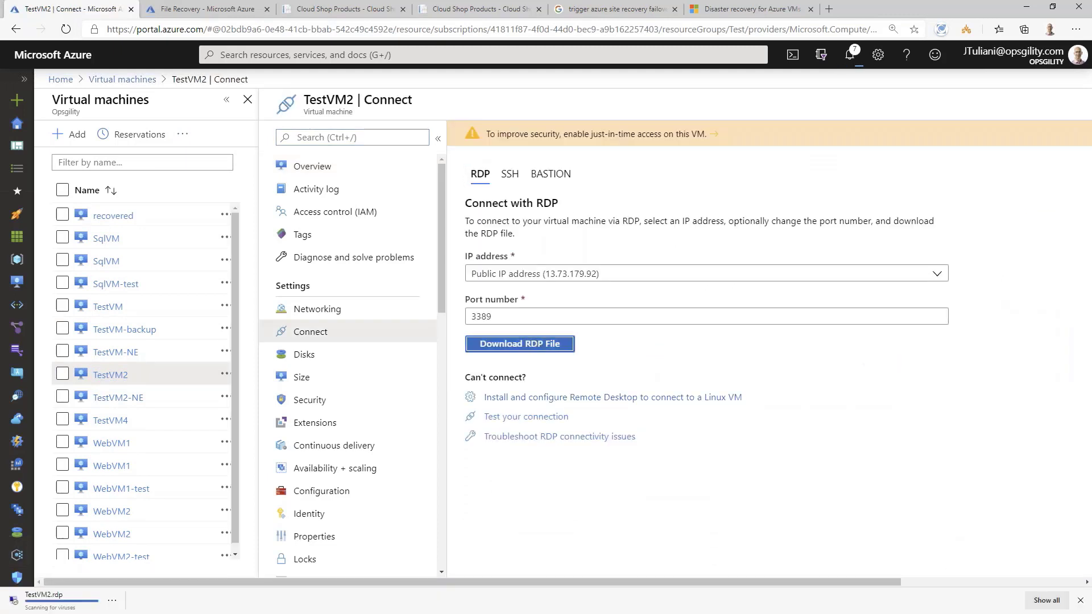
{"action": "left_click", "coordinate": [51, 608]}
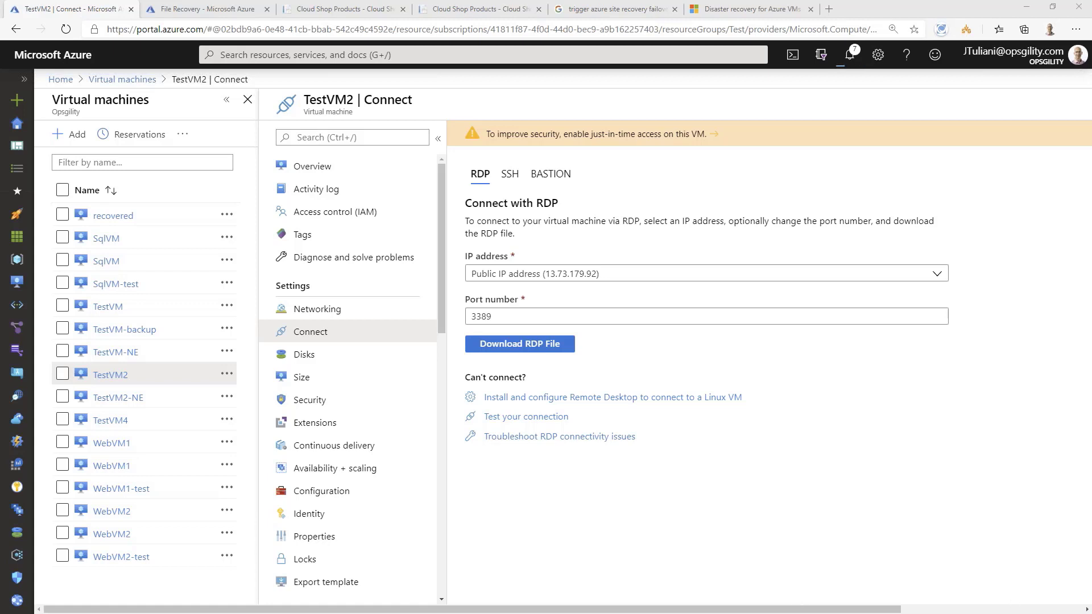
{"action": "left_click", "coordinate": [320, 310]}
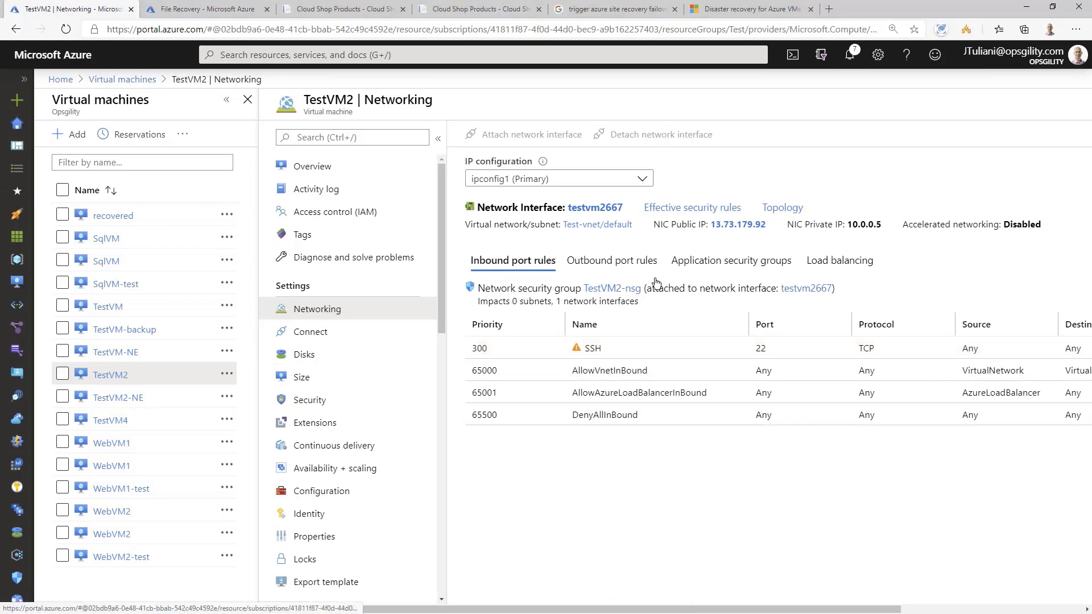
Step: Download the RDP file for the TestVM2-NE virtual machine and open it to start a remote desktop connection
{"action": "left_click", "coordinate": [108, 399]}
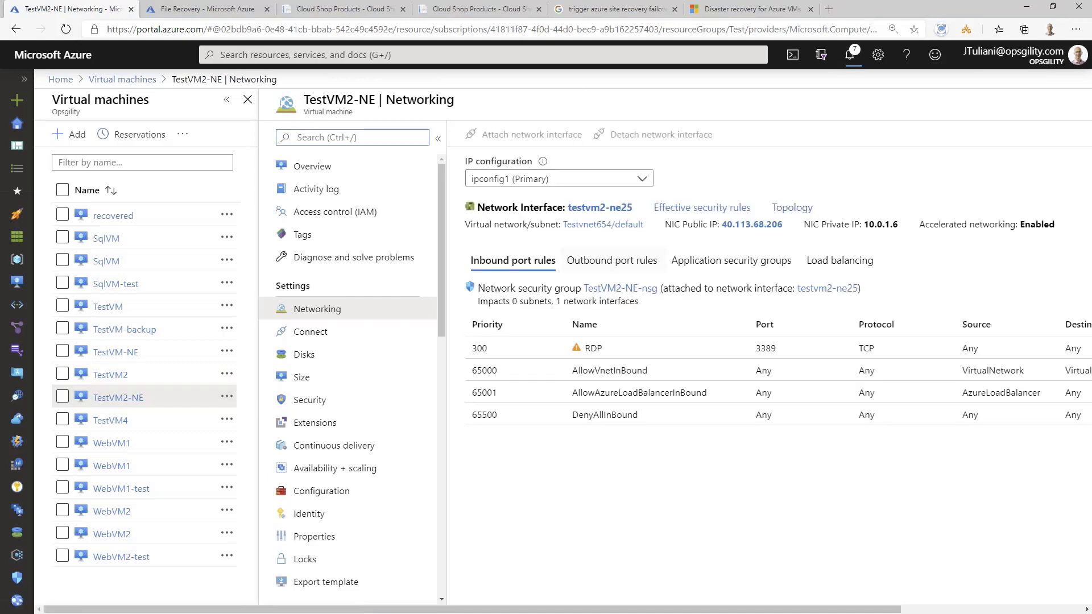
{"action": "left_click", "coordinate": [335, 170]}
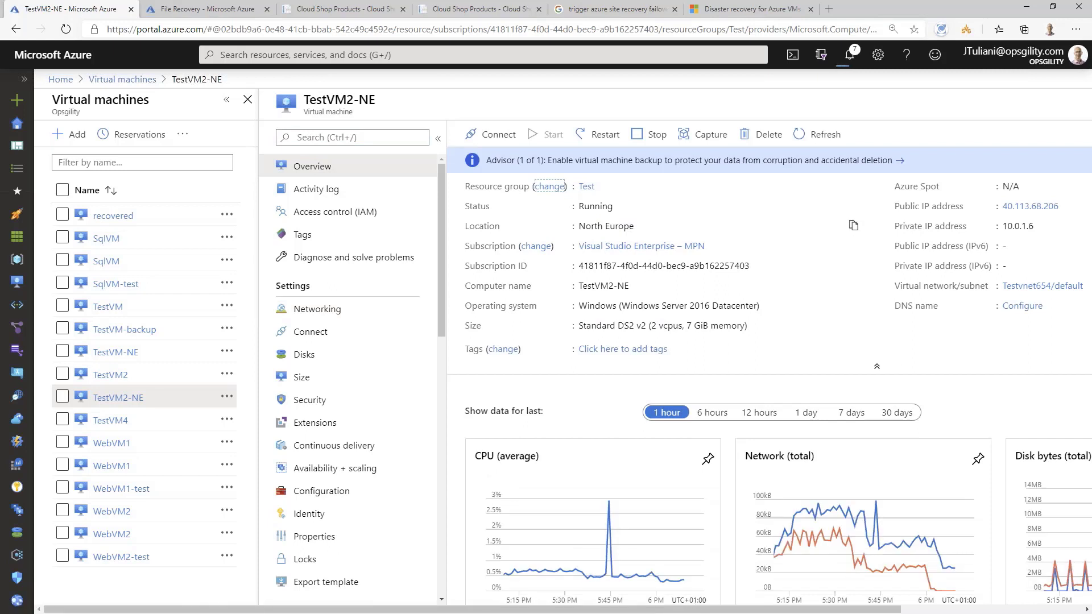
{"action": "left_click", "coordinate": [492, 134]}
{"action": "left_click", "coordinate": [473, 162]}
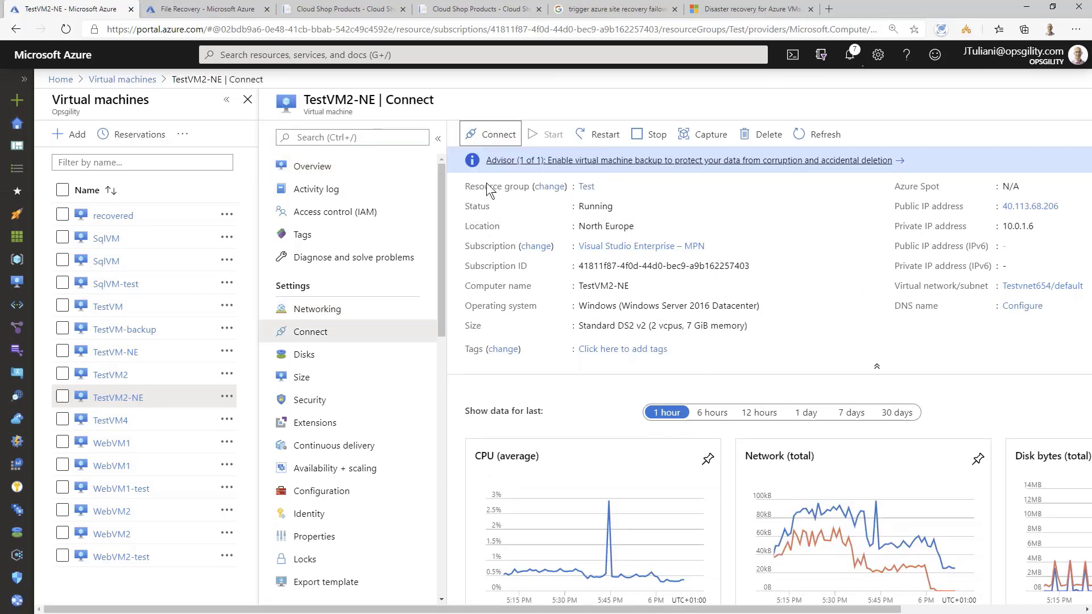
{"action": "left_click", "coordinate": [510, 345]}
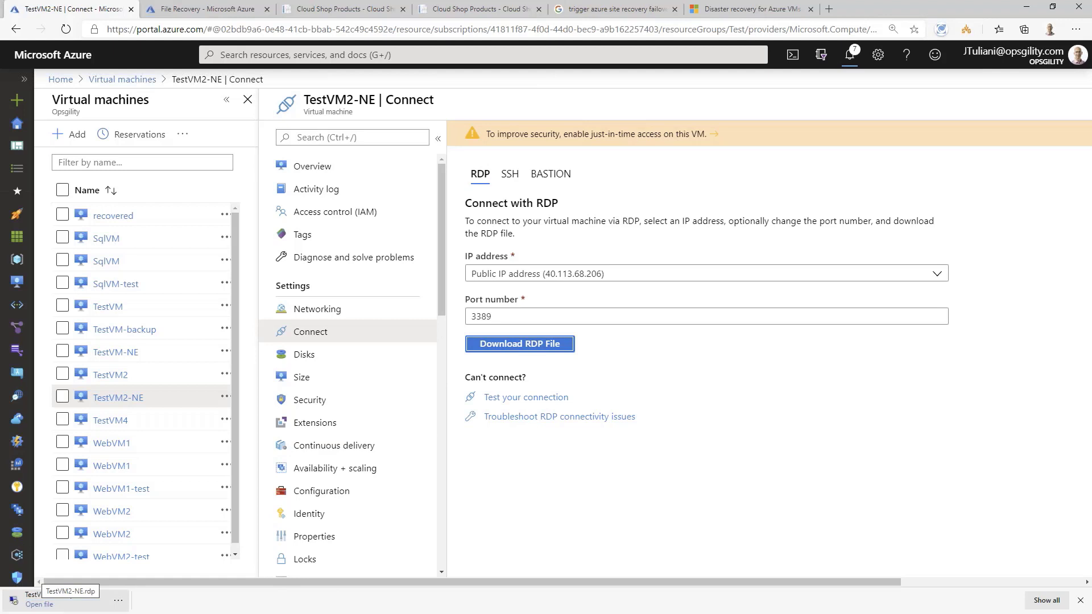
{"action": "left_click", "coordinate": [37, 603]}
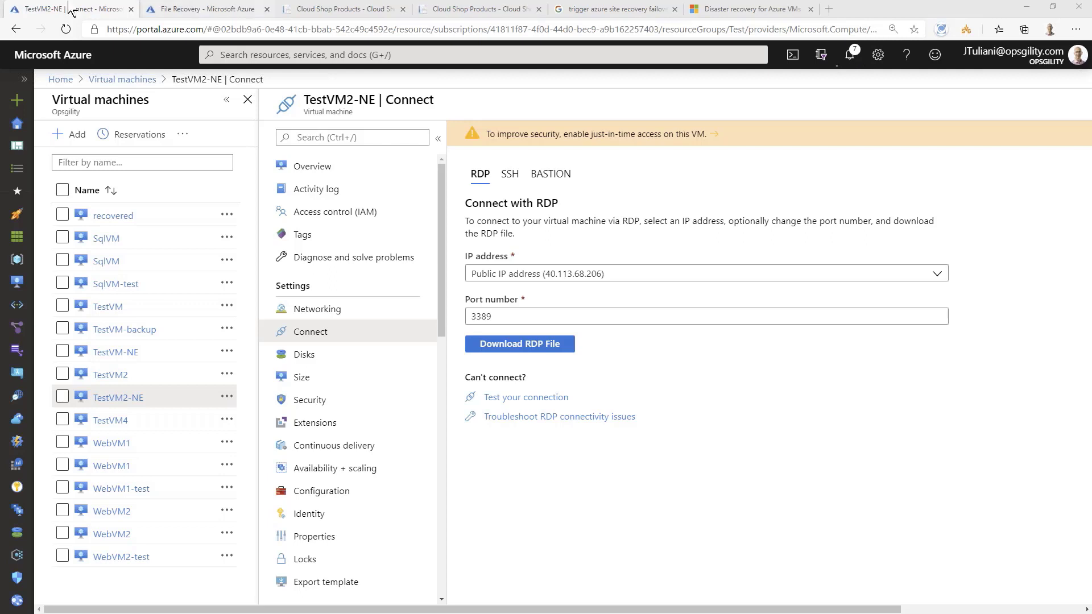
Step: Download TestVM's generated file recovery executable and show it in its download folder
{"action": "left_click", "coordinate": [211, 9]}
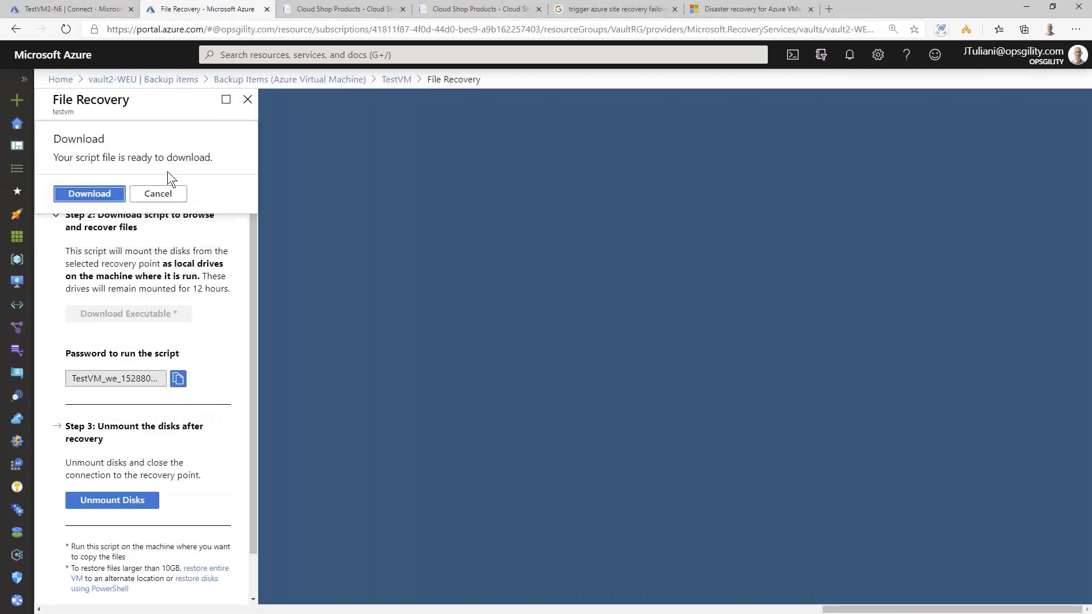
{"action": "left_click", "coordinate": [87, 194]}
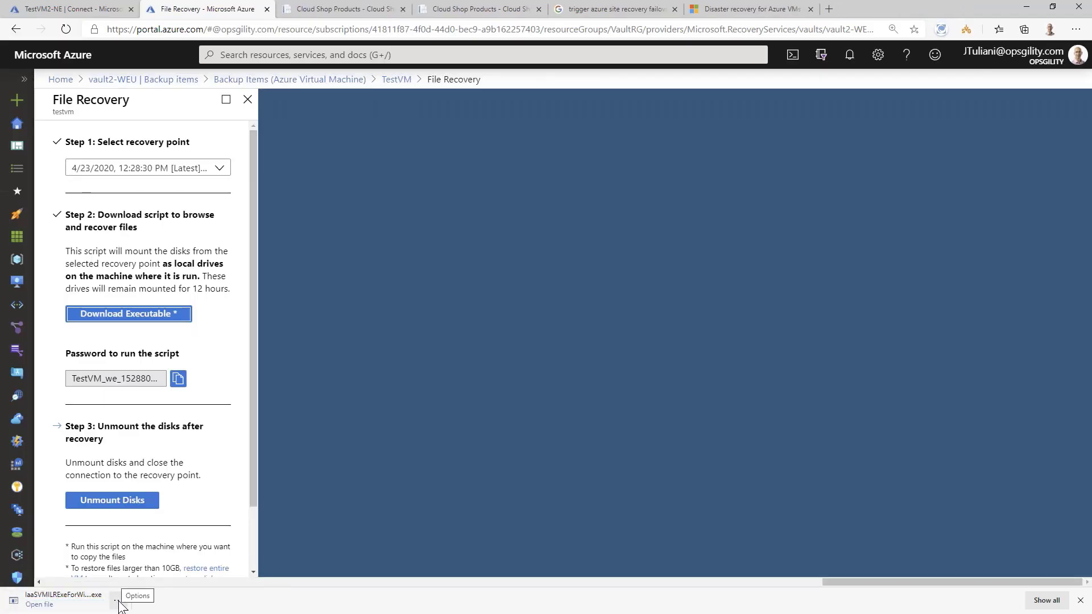
{"action": "left_click", "coordinate": [118, 601]}
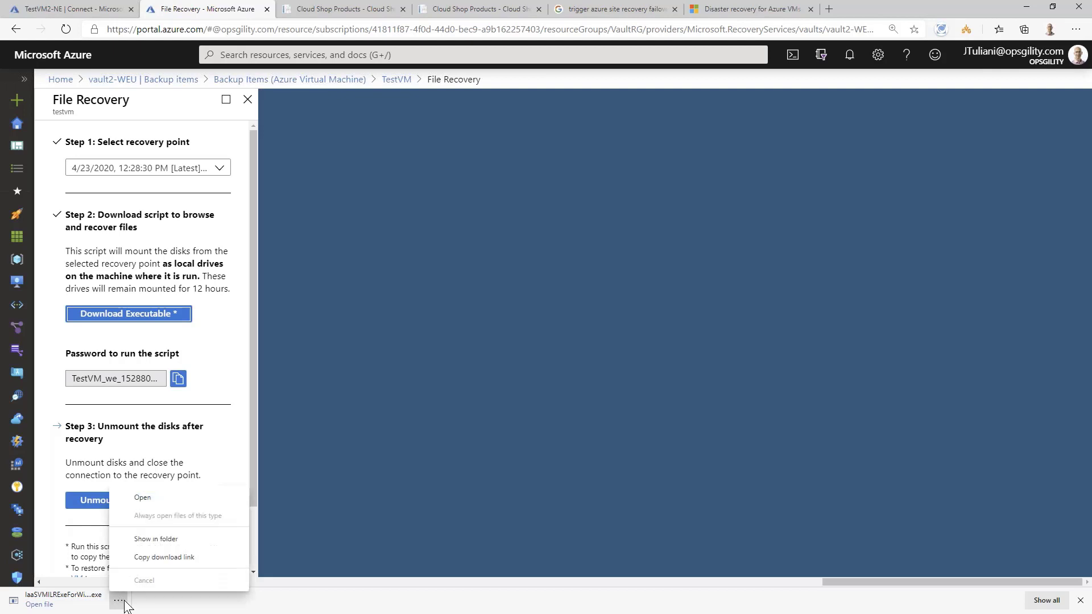
{"action": "left_click", "coordinate": [177, 538]}
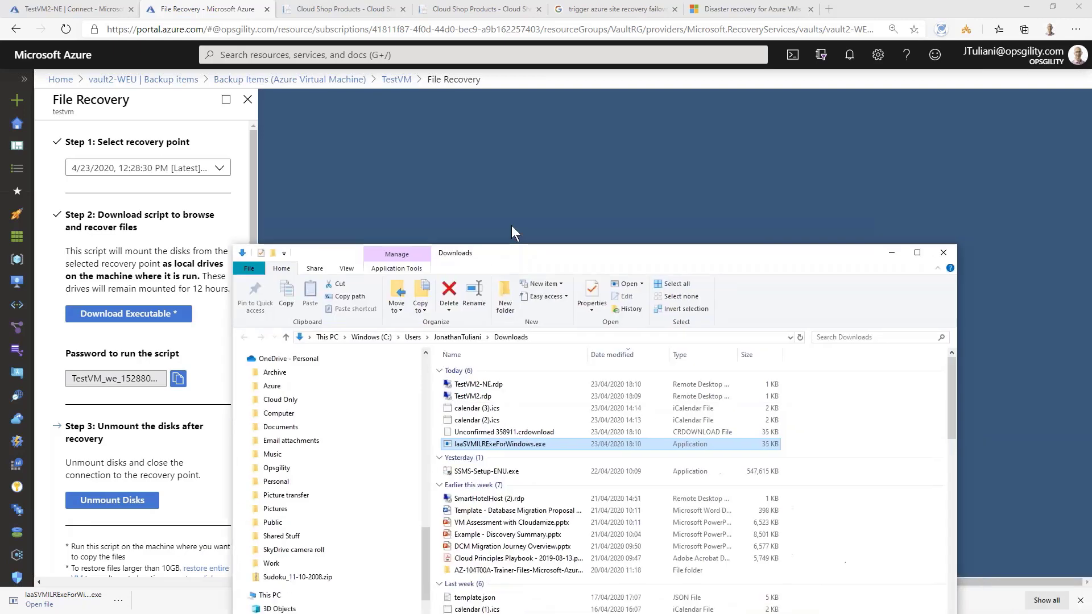
Step: Copy IaaSVMILRExeForWindows.exe onto the TestVM2-NE remote desktop and run it there
{"action": "left_click_drag", "start_coordinate": [512, 226], "coordinate": [602, 0]}
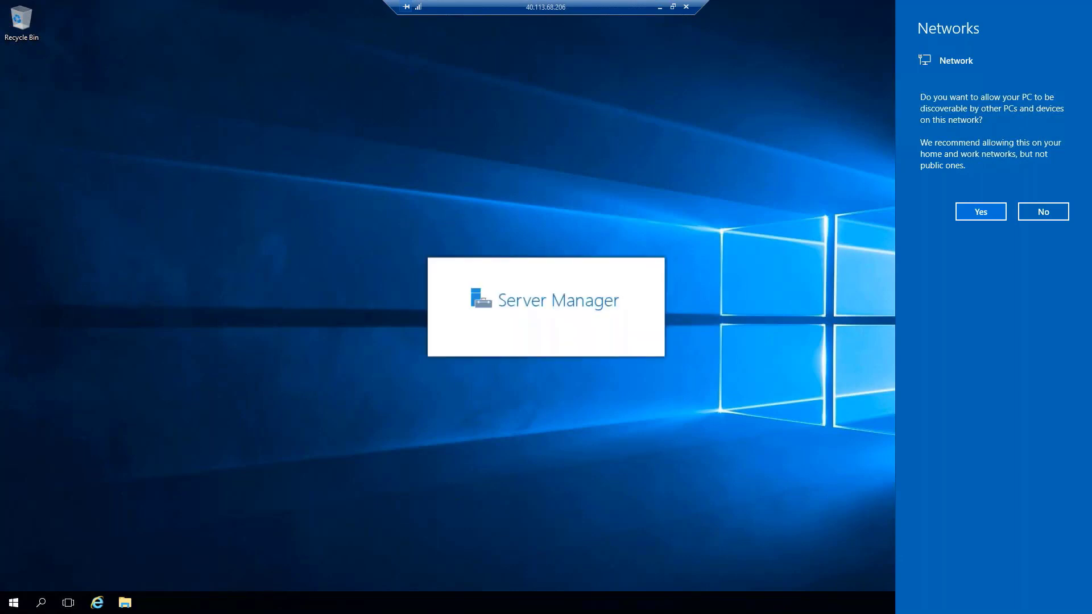
{"action": "left_click", "coordinate": [200, 170]}
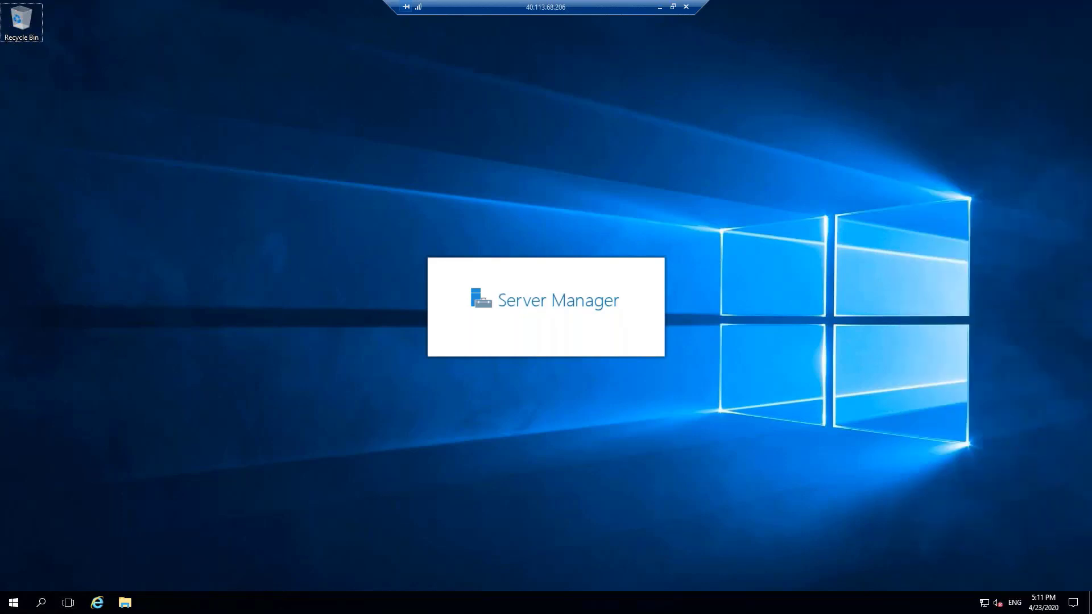
{"action": "key", "text": "ctrl+v"}
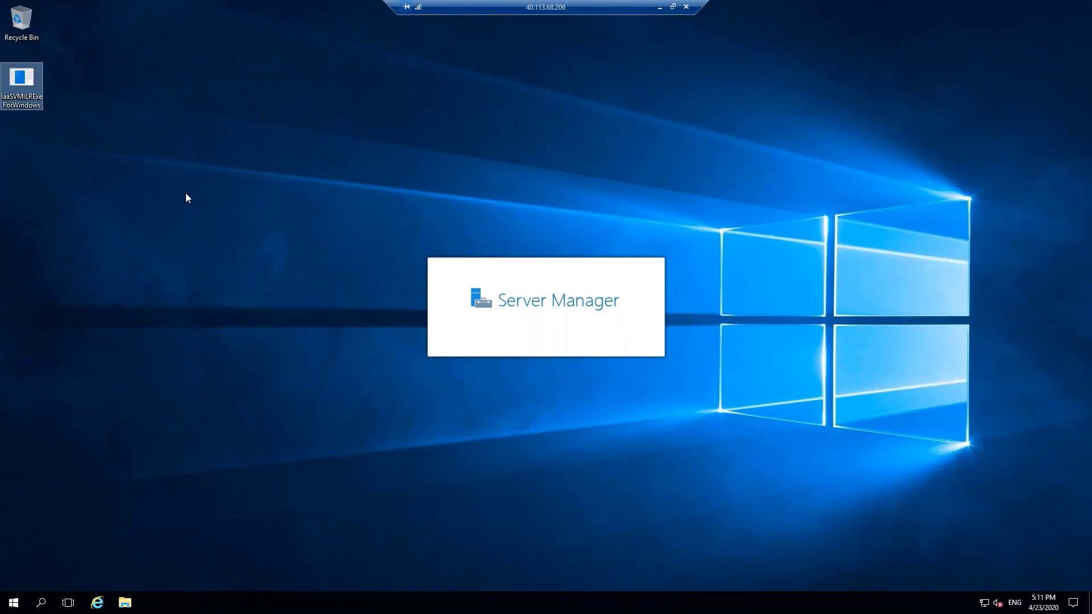
{"action": "double_click", "coordinate": [27, 80]}
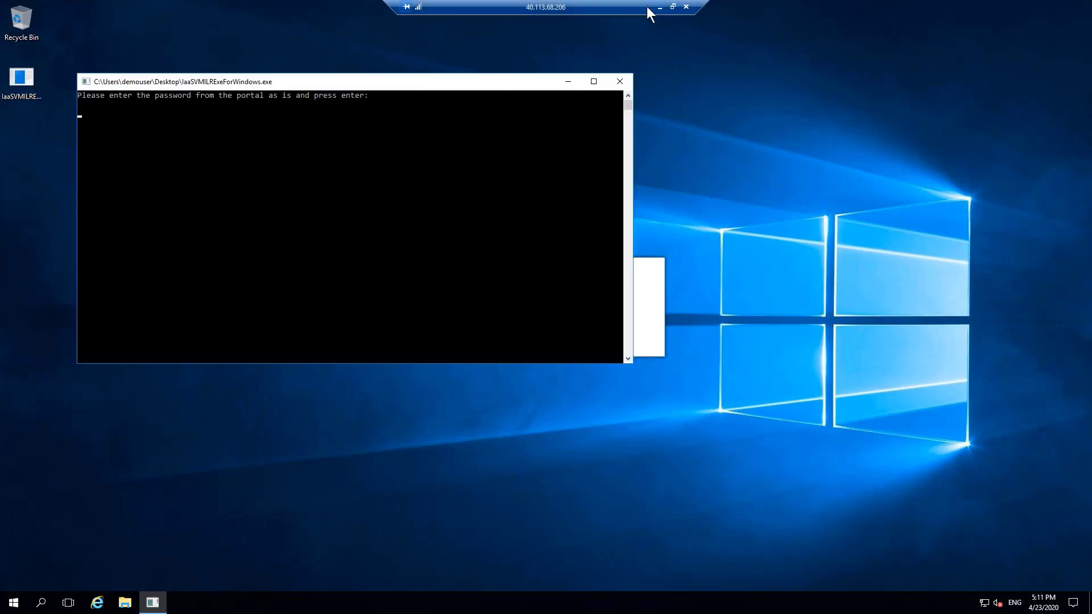
Step: Copy the script password from TestVM's File Recovery page and submit it in the recovery executable's console on TestVM2-NE
{"action": "left_click", "coordinate": [660, 8]}
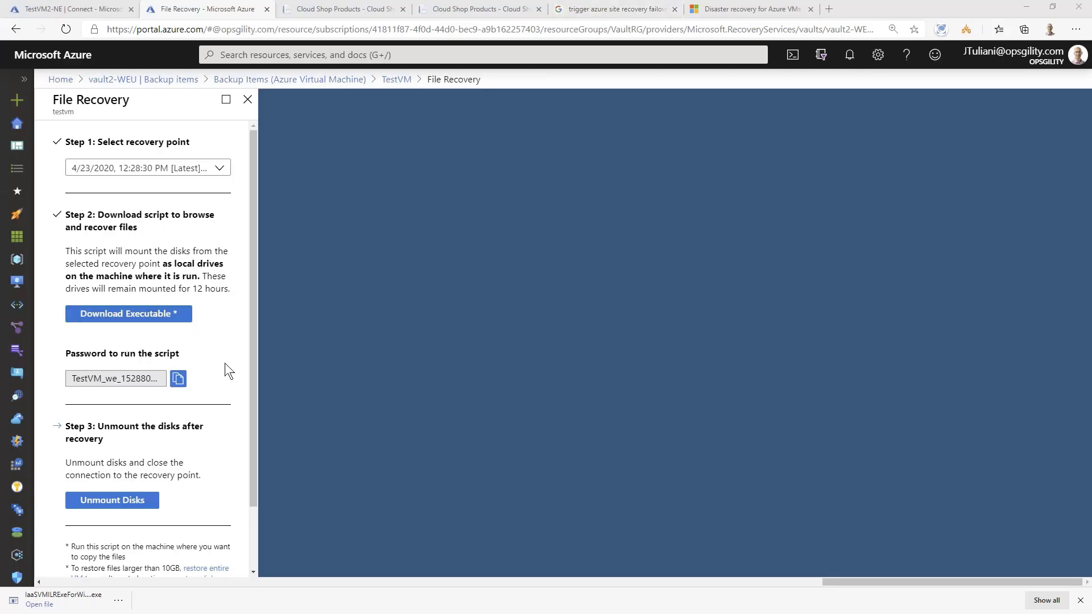
{"action": "left_click", "coordinate": [178, 378]}
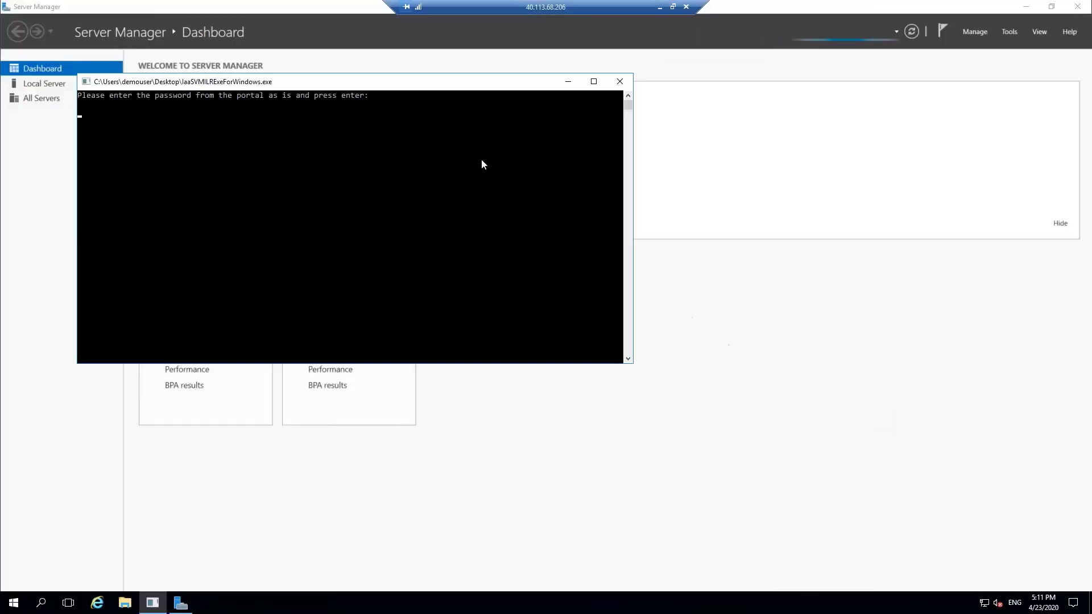
{"action": "right_click", "coordinate": [413, 118]}
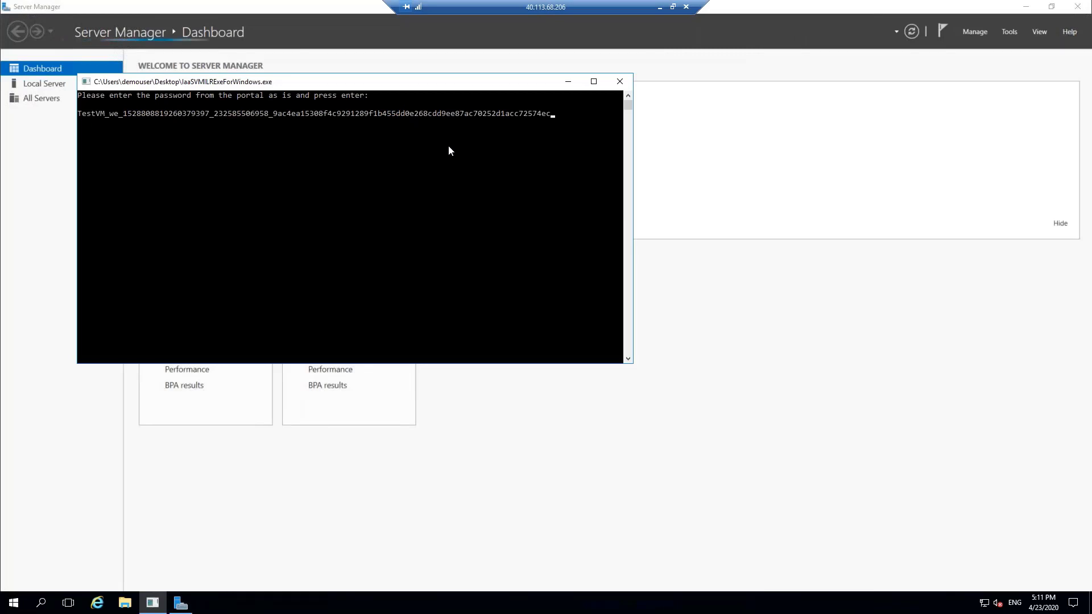
{"action": "key", "text": "Return"}
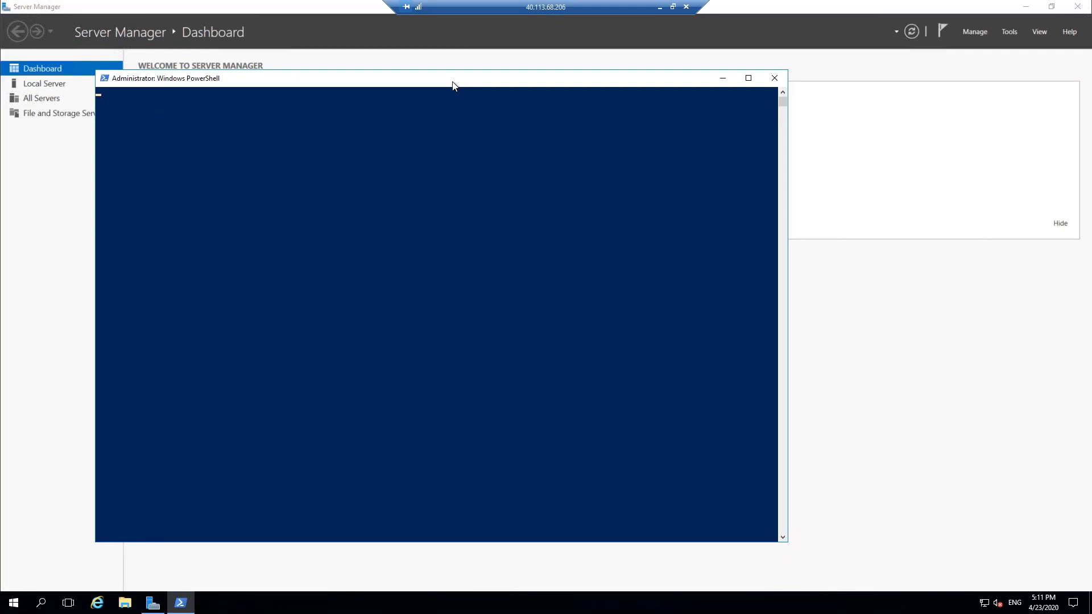
Step: Minimize Server Manager to uncover the recovery console, and list TestVM2-NE's drives in File Explorer
{"action": "left_click", "coordinate": [1034, 7]}
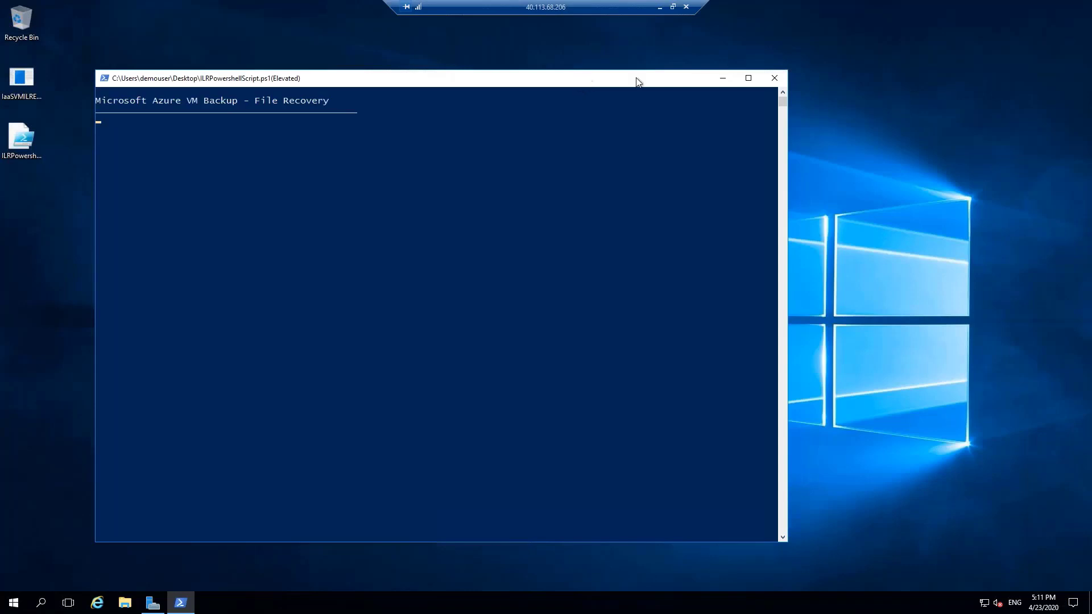
{"action": "left_click_drag", "start_coordinate": [635, 80], "coordinate": [559, 49]}
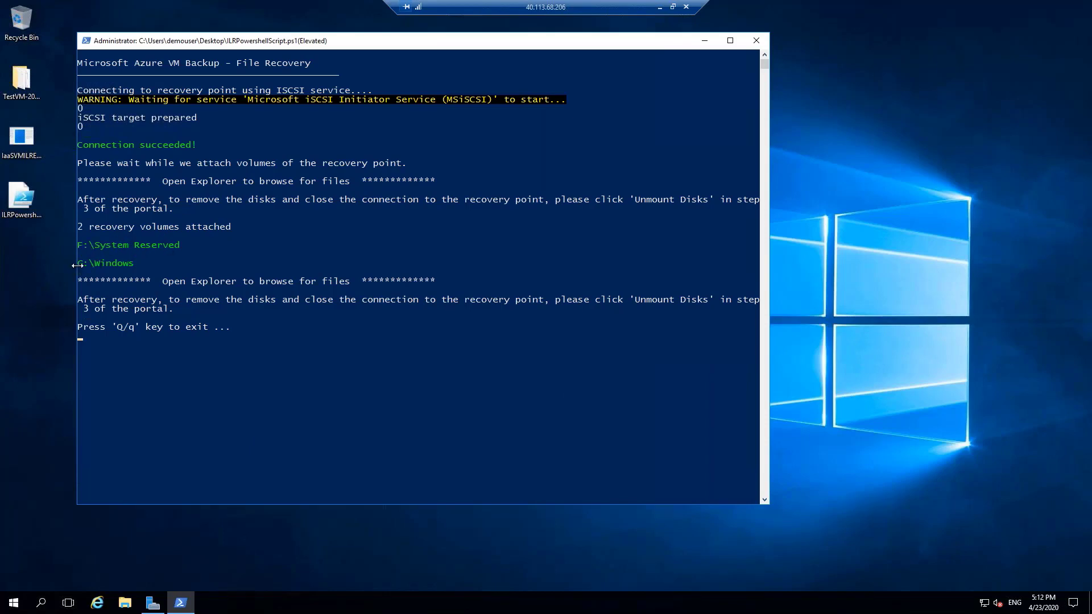
{"action": "left_click", "coordinate": [124, 603]}
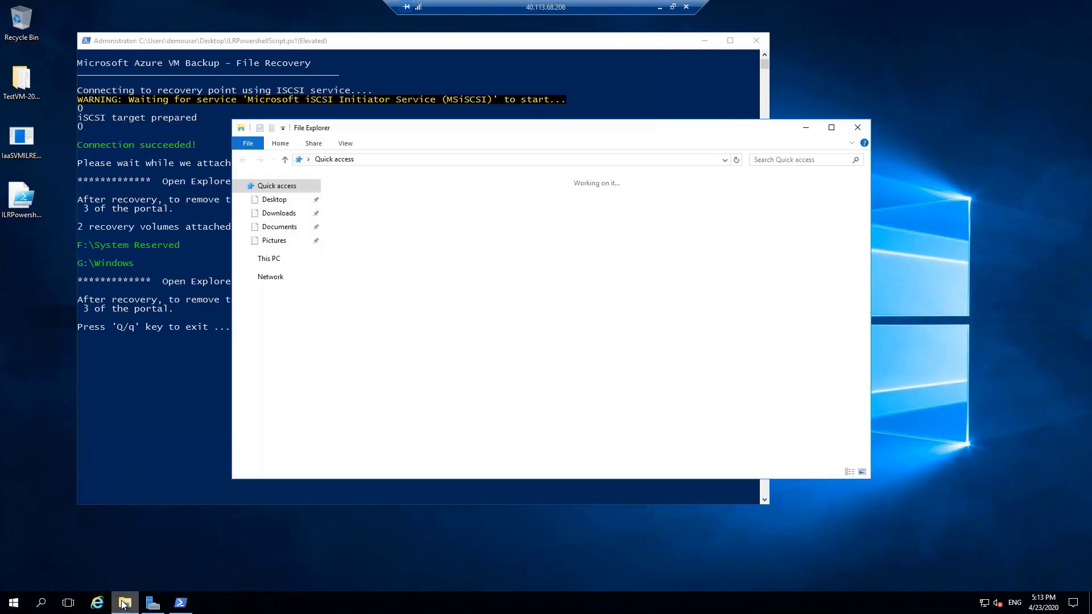
{"action": "left_click", "coordinate": [305, 259]}
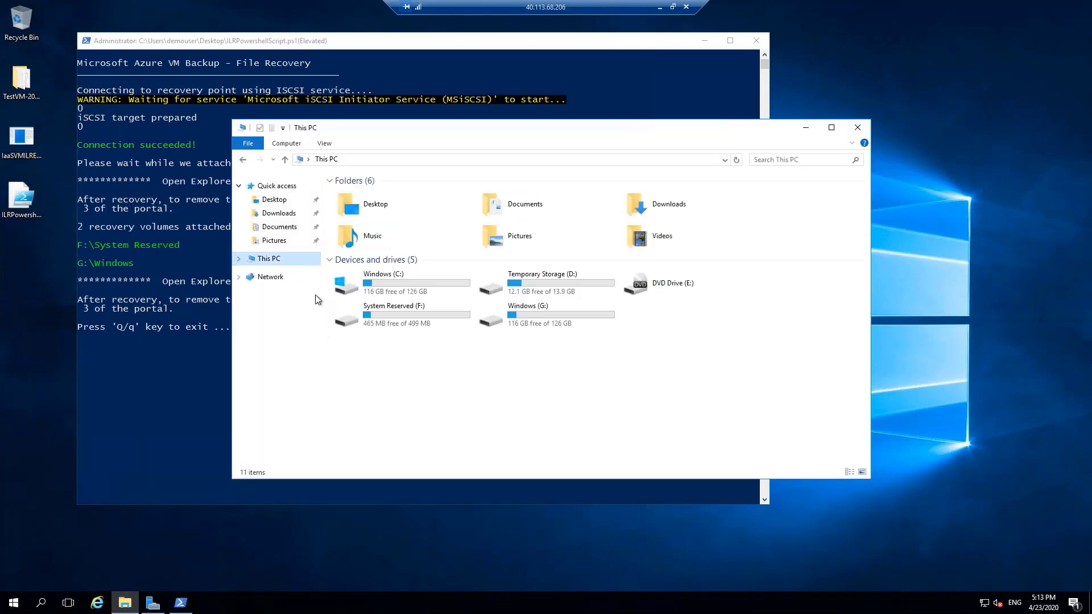
Step: Examine the mounted System Reserved (F:) volume and the Windows folder on the mounted Windows (G:) volume
{"action": "left_click", "coordinate": [388, 312]}
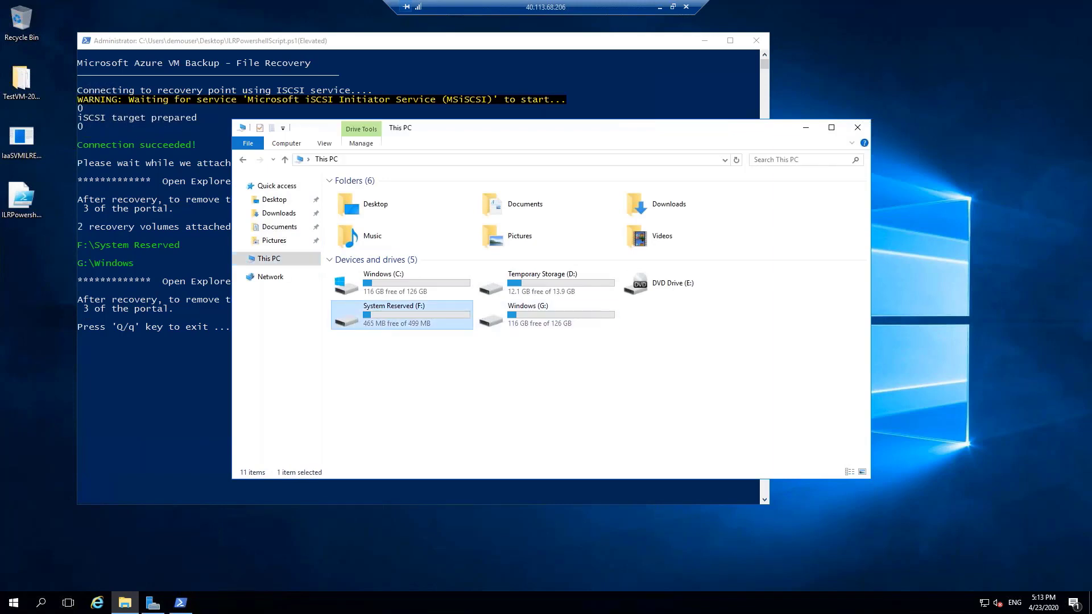
{"action": "double_click", "coordinate": [400, 320]}
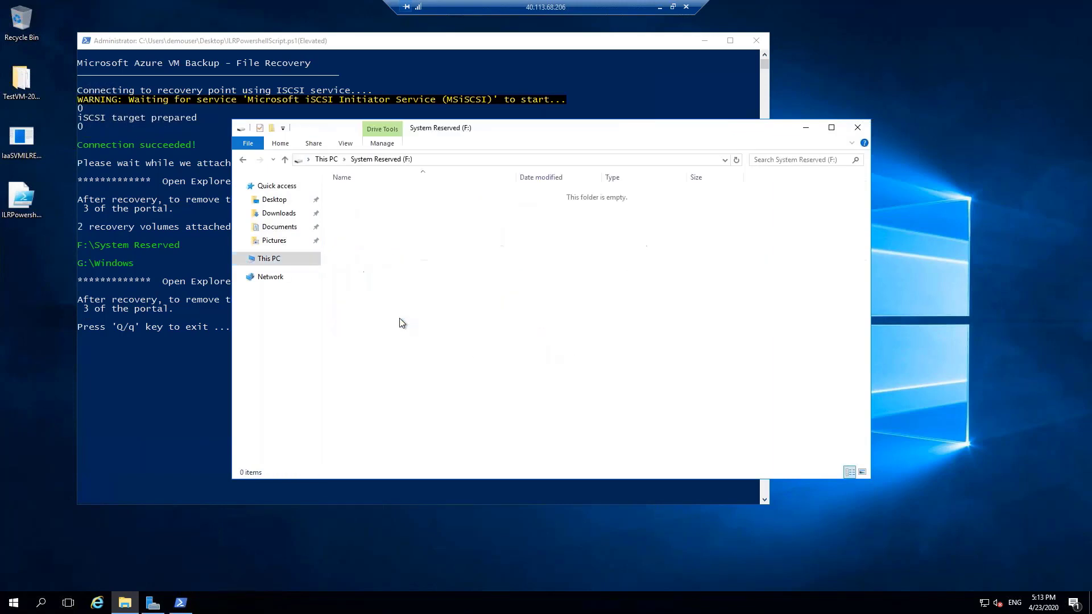
{"action": "left_click", "coordinate": [326, 158]}
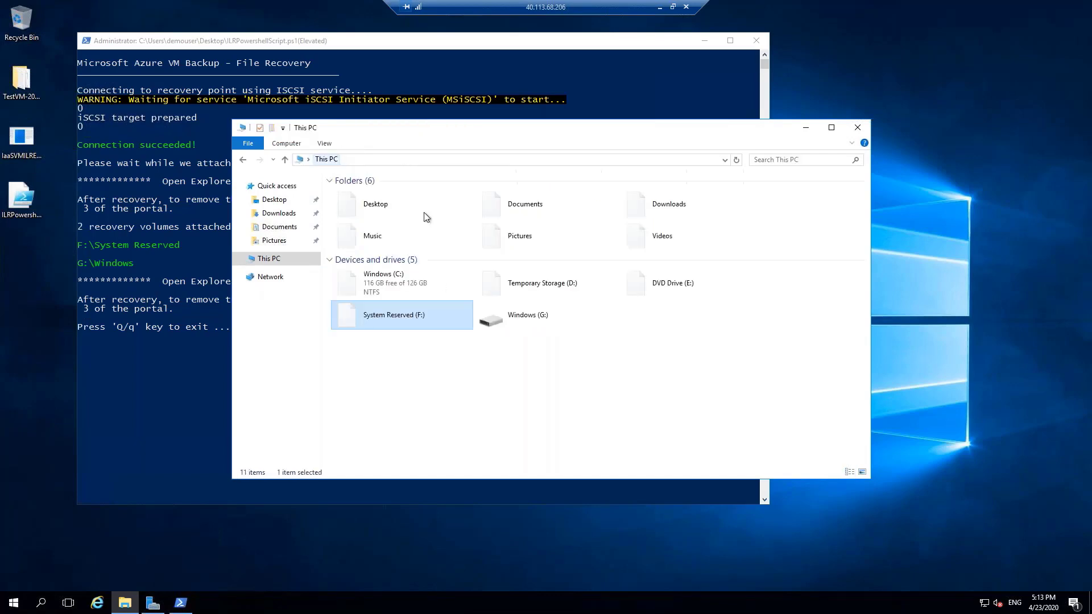
{"action": "double_click", "coordinate": [531, 319]}
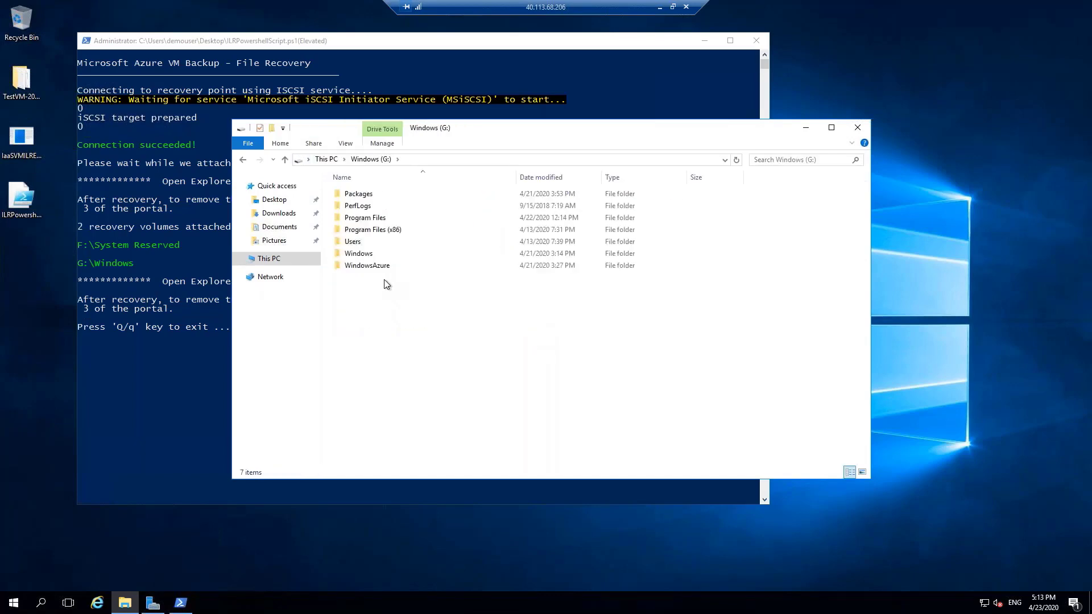
{"action": "double_click", "coordinate": [354, 254]}
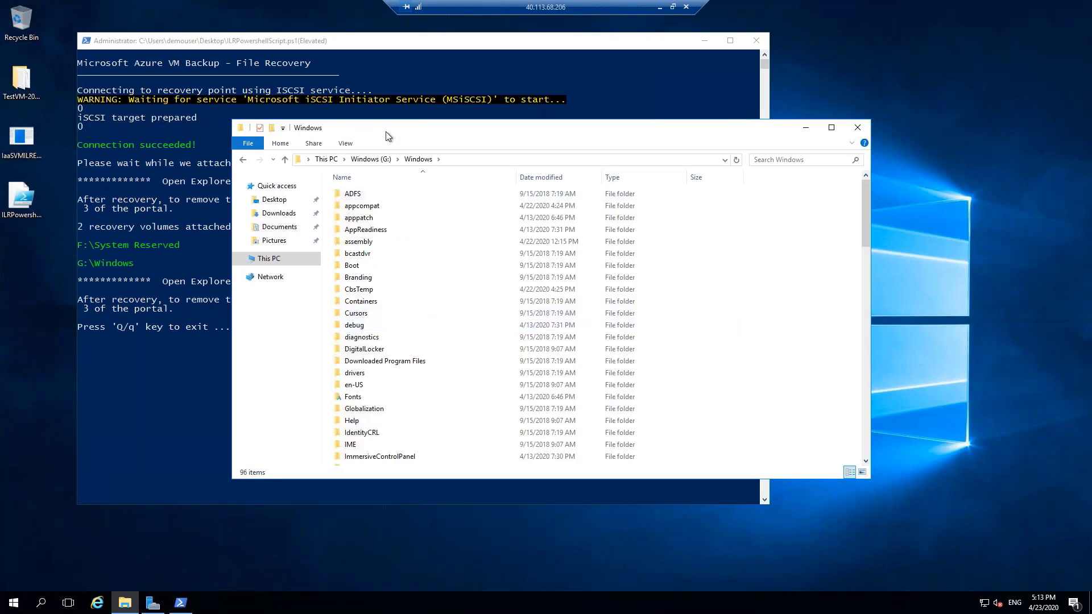
{"action": "left_click_drag", "start_coordinate": [385, 132], "coordinate": [525, 166]}
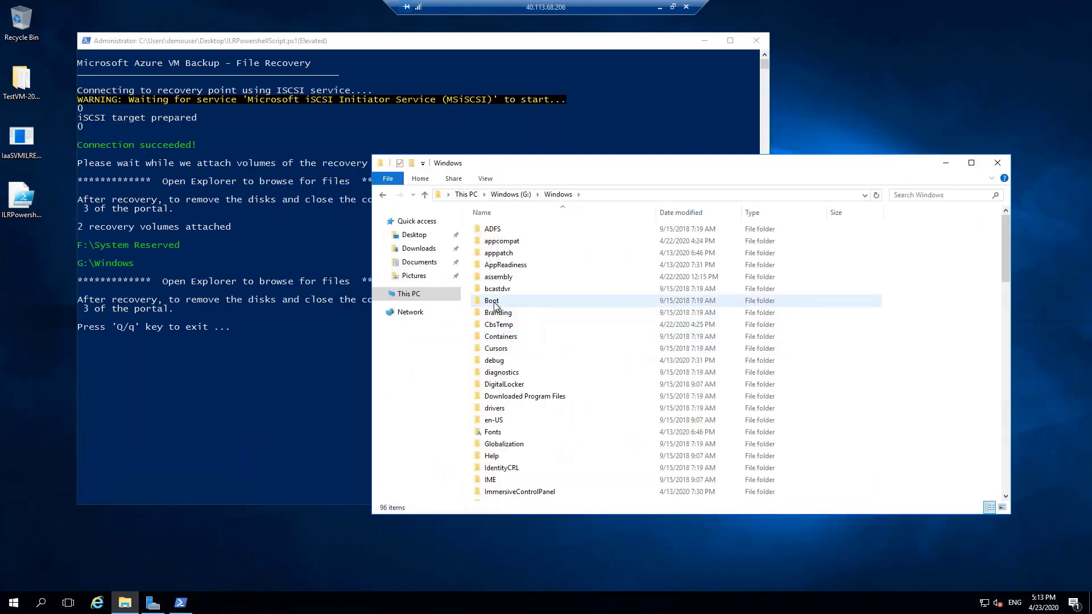
Step: Look through Users\Public on the G: volume, checking the Public Downloads, Documents, Pictures and Music folders for files
{"action": "left_click", "coordinate": [515, 195]}
{"action": "double_click", "coordinate": [509, 277]}
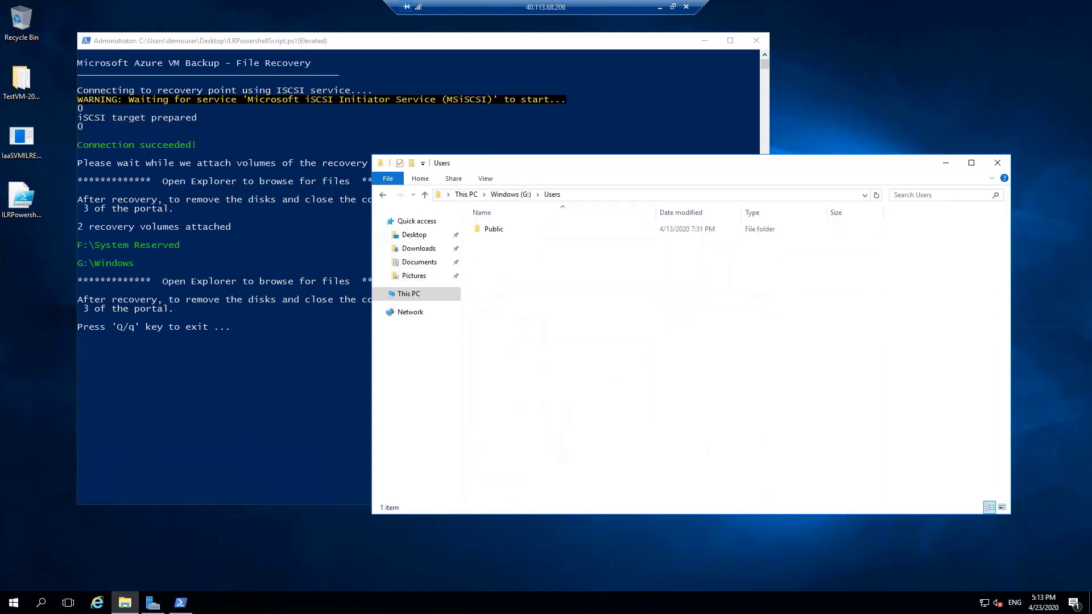
{"action": "double_click", "coordinate": [493, 234]}
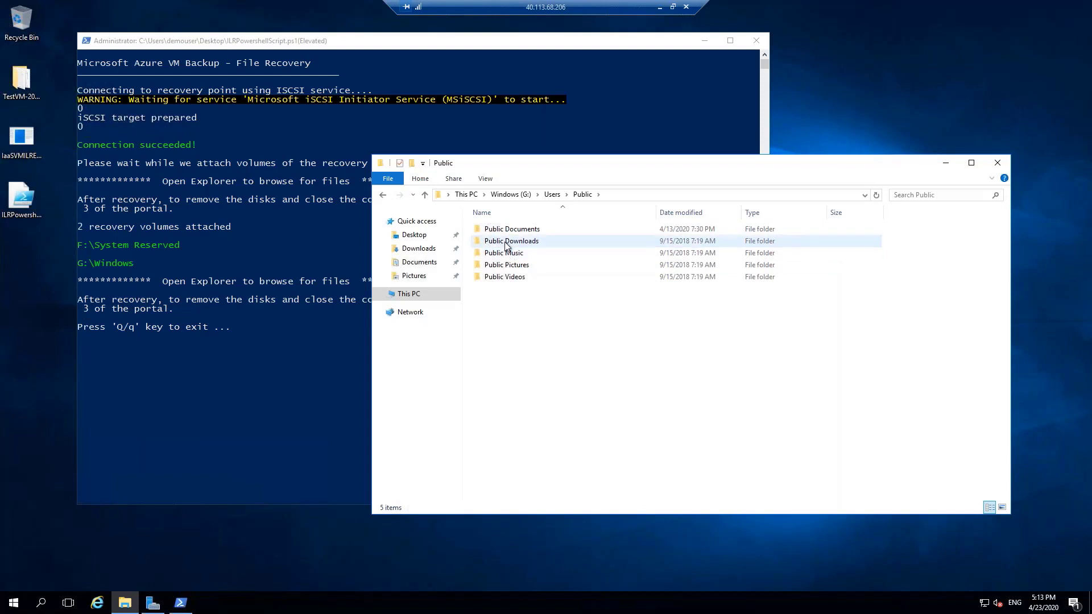
{"action": "double_click", "coordinate": [507, 243]}
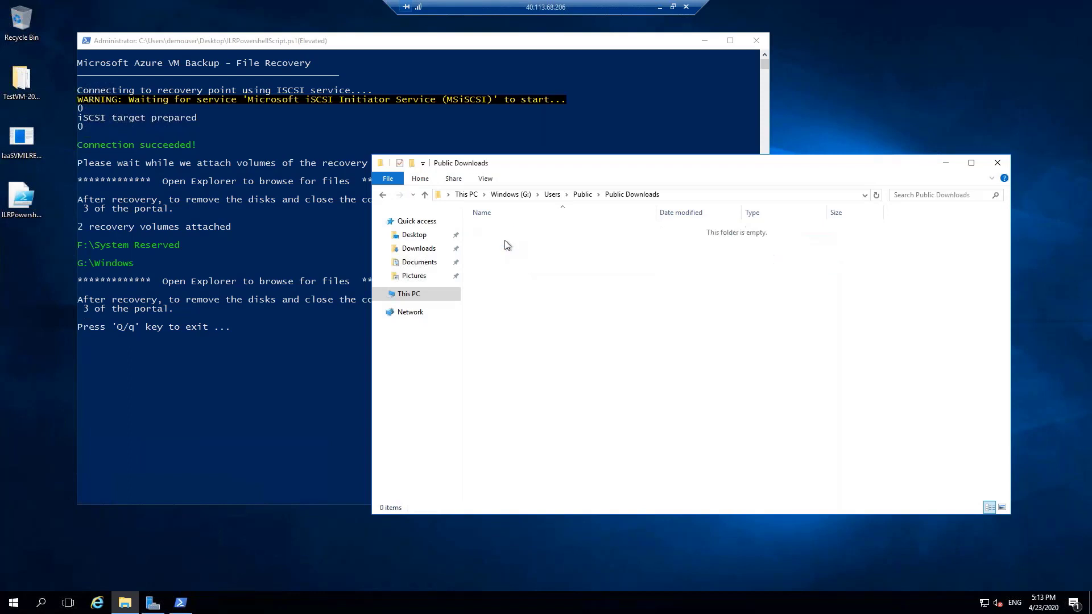
{"action": "left_click", "coordinate": [583, 195]}
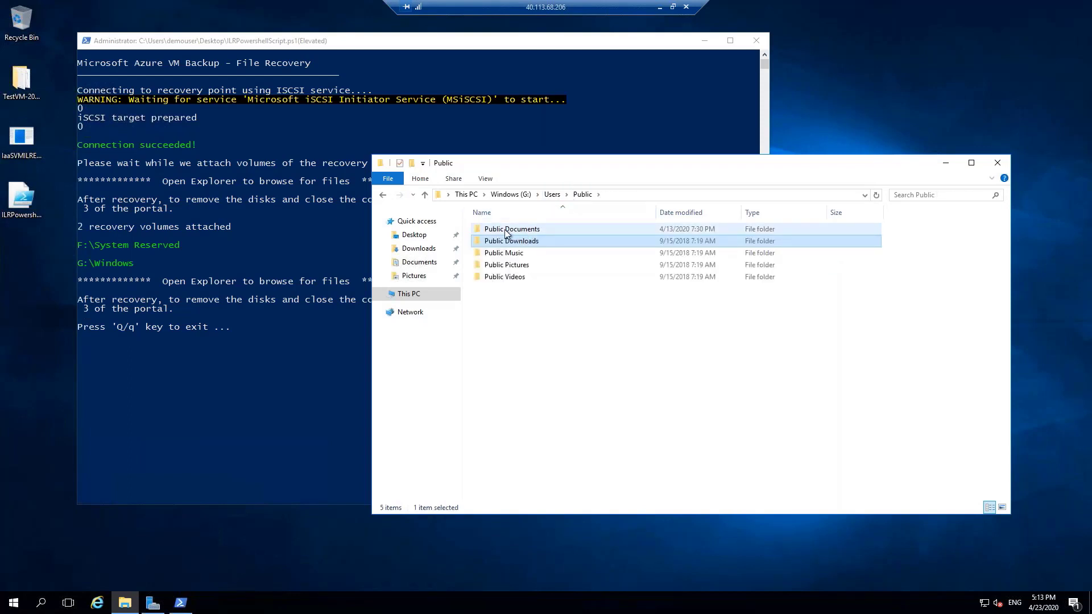
{"action": "double_click", "coordinate": [512, 230]}
{"action": "left_click", "coordinate": [582, 194]}
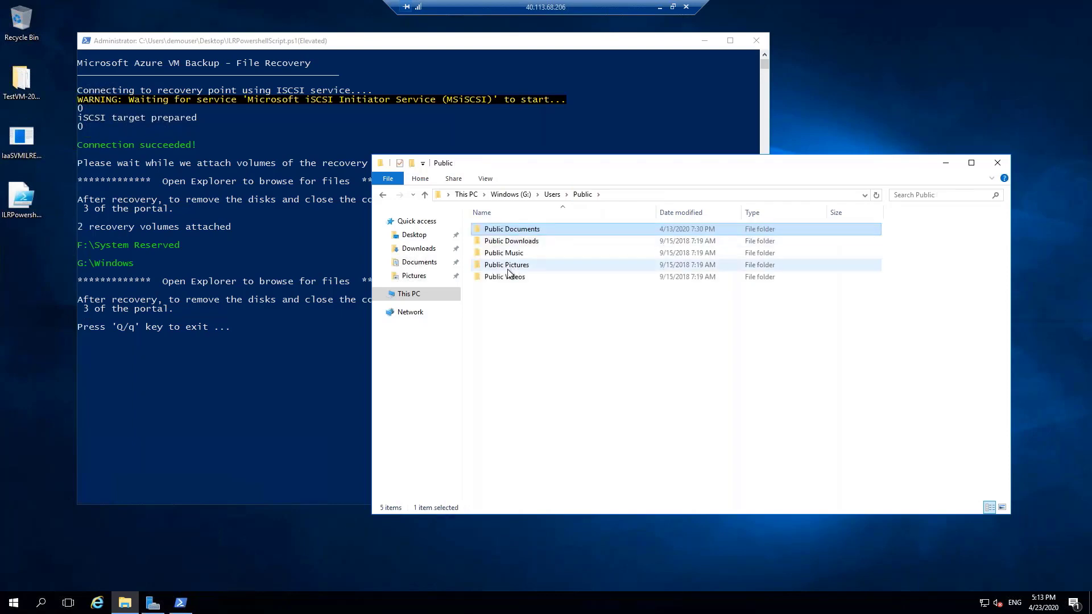
{"action": "double_click", "coordinate": [507, 266]}
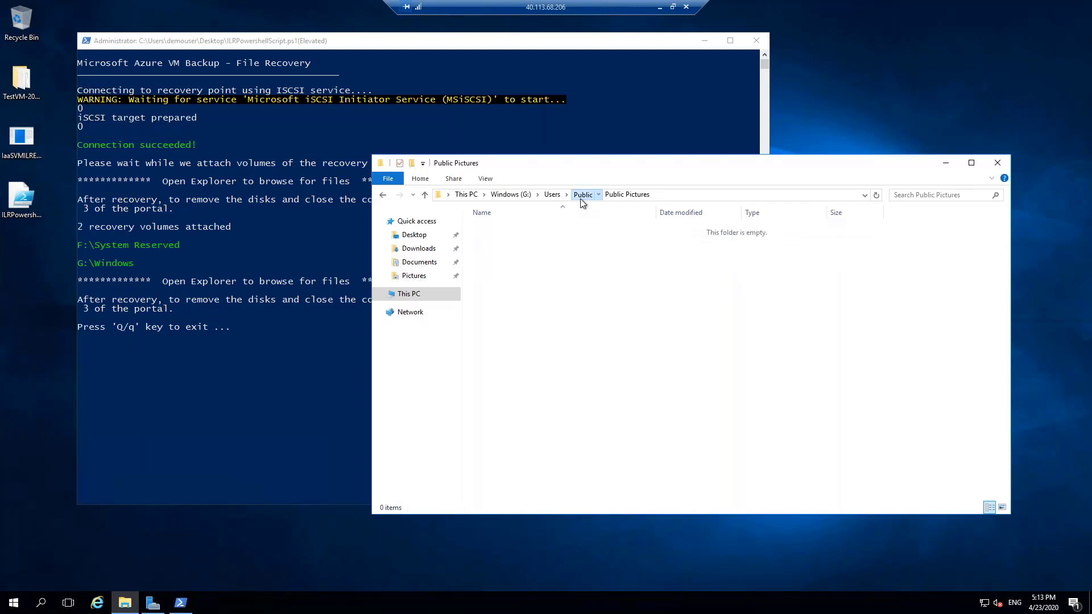
{"action": "left_click", "coordinate": [582, 194]}
{"action": "double_click", "coordinate": [518, 253]}
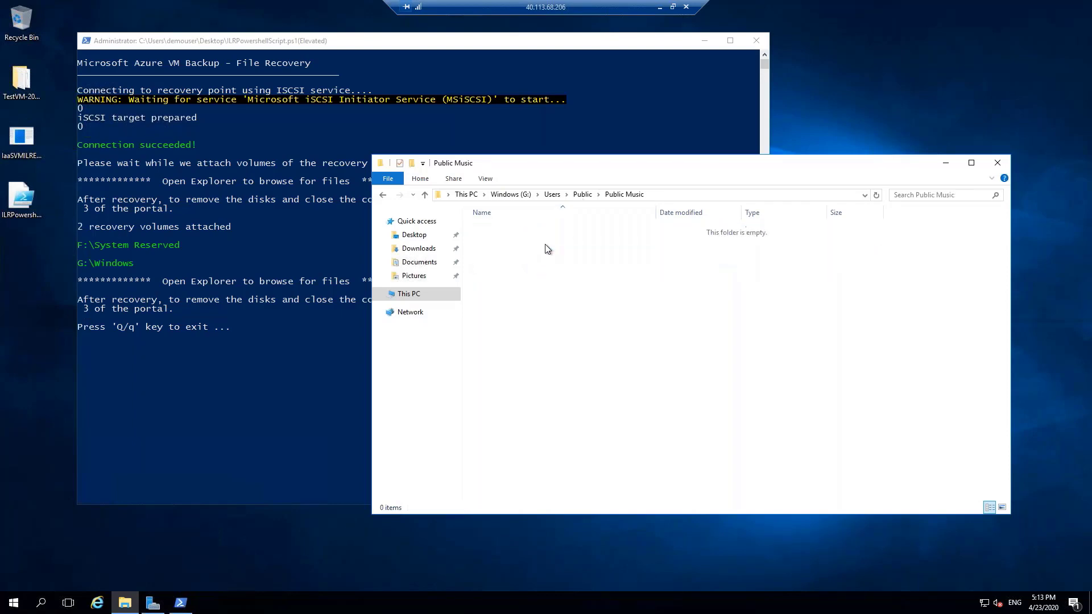
{"action": "left_click", "coordinate": [582, 194]}
{"action": "left_click", "coordinate": [552, 194]}
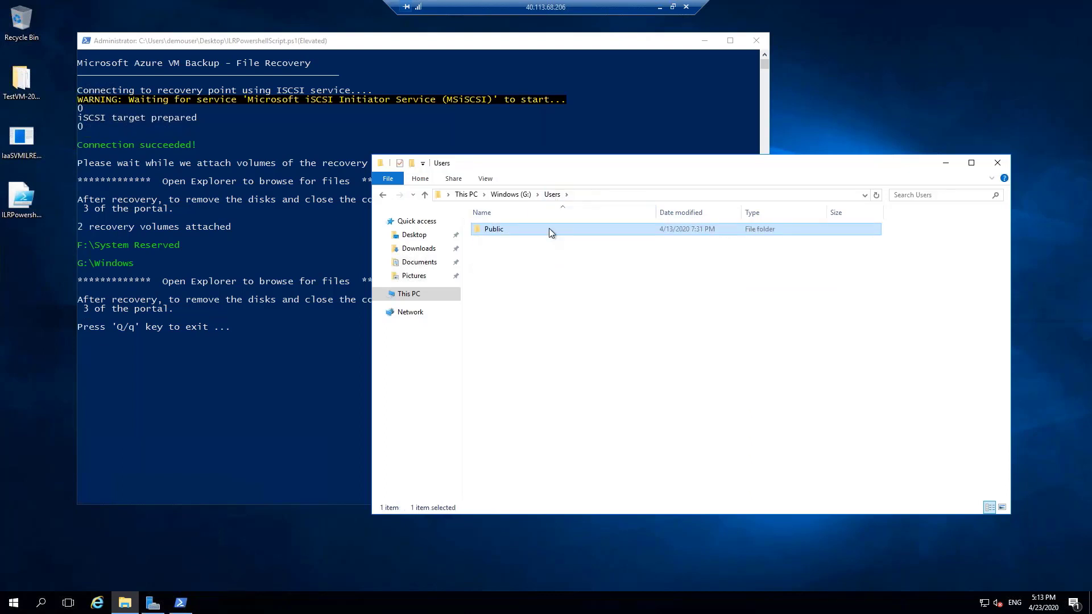
Step: Copy iediagcmd from Program Files\internet explorer on the G: volume to the TestVM2-NE desktop
{"action": "left_click", "coordinate": [517, 194]}
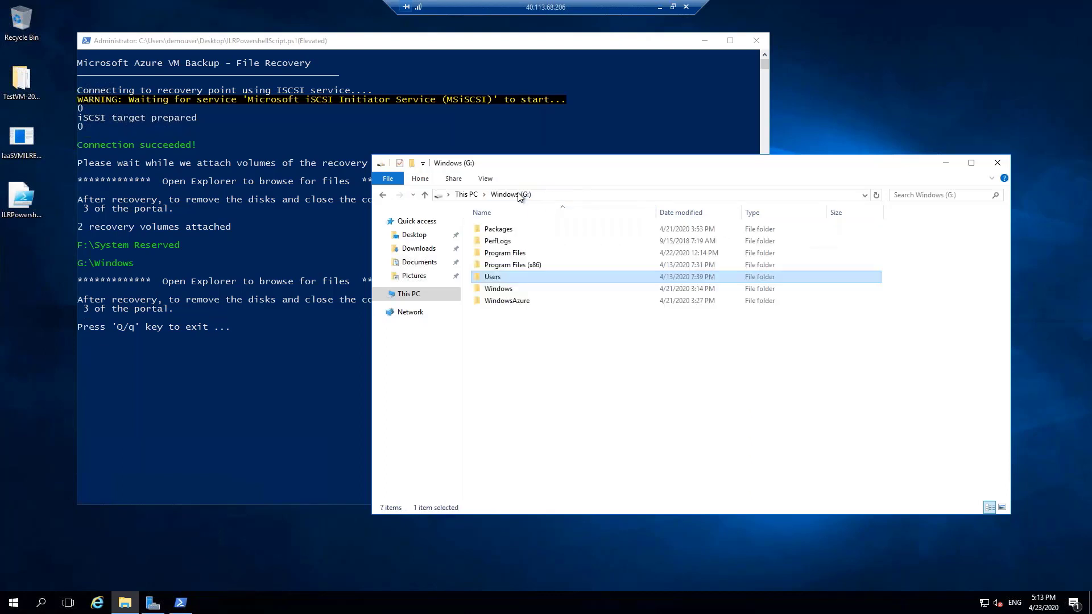
{"action": "double_click", "coordinate": [503, 254]}
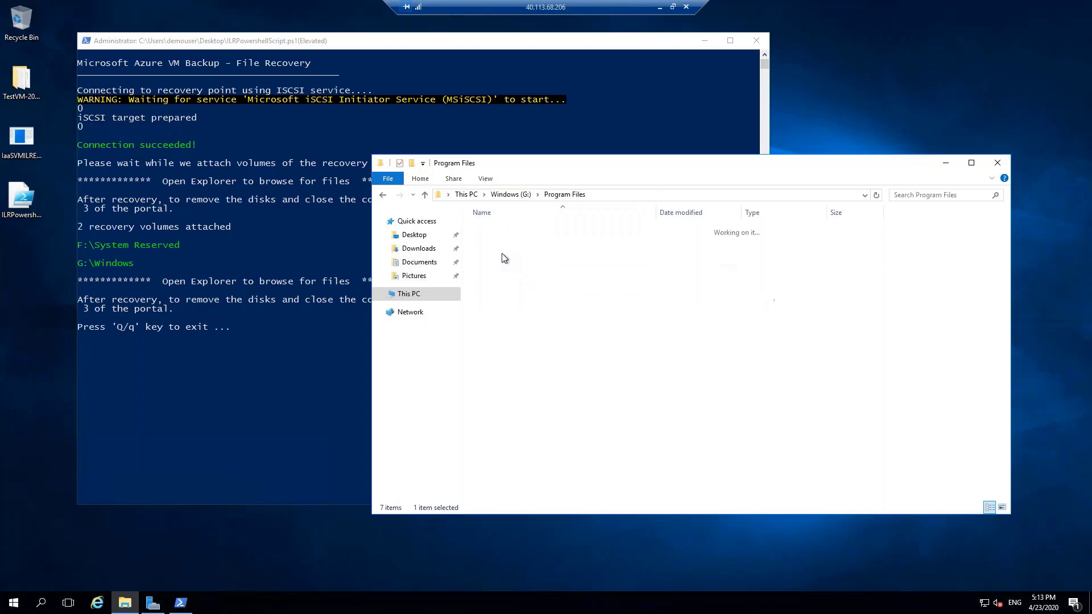
{"action": "double_click", "coordinate": [496, 241]}
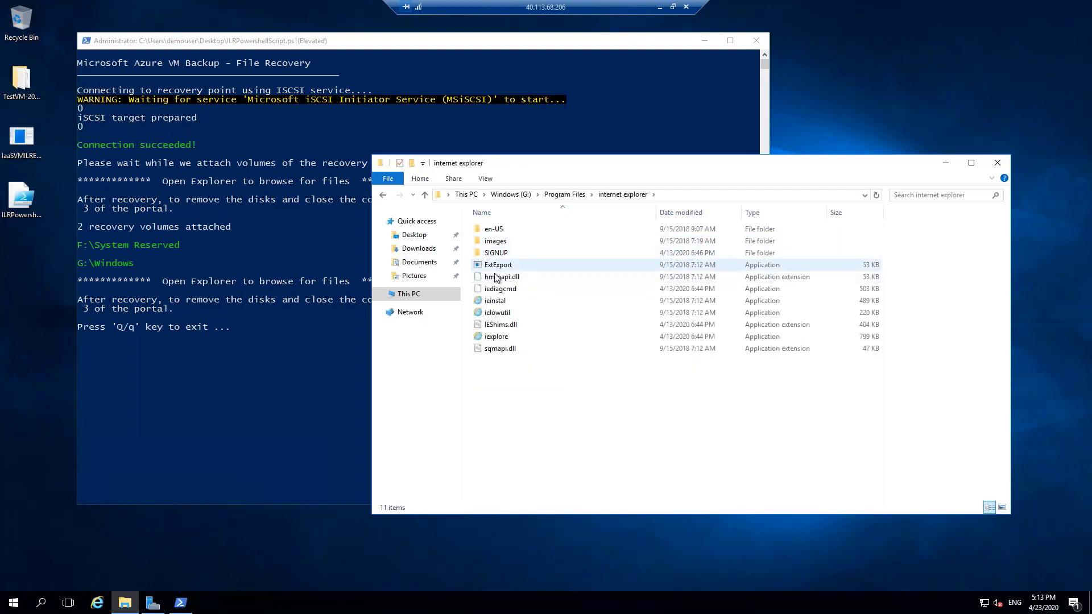
{"action": "left_click", "coordinate": [497, 290]}
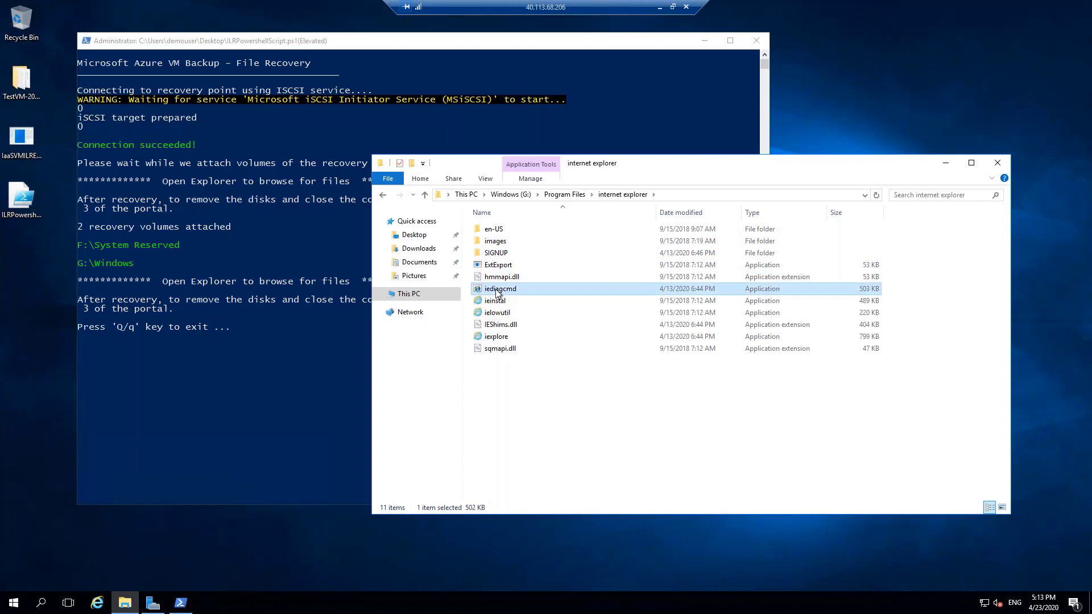
{"action": "left_click", "coordinate": [27, 302]}
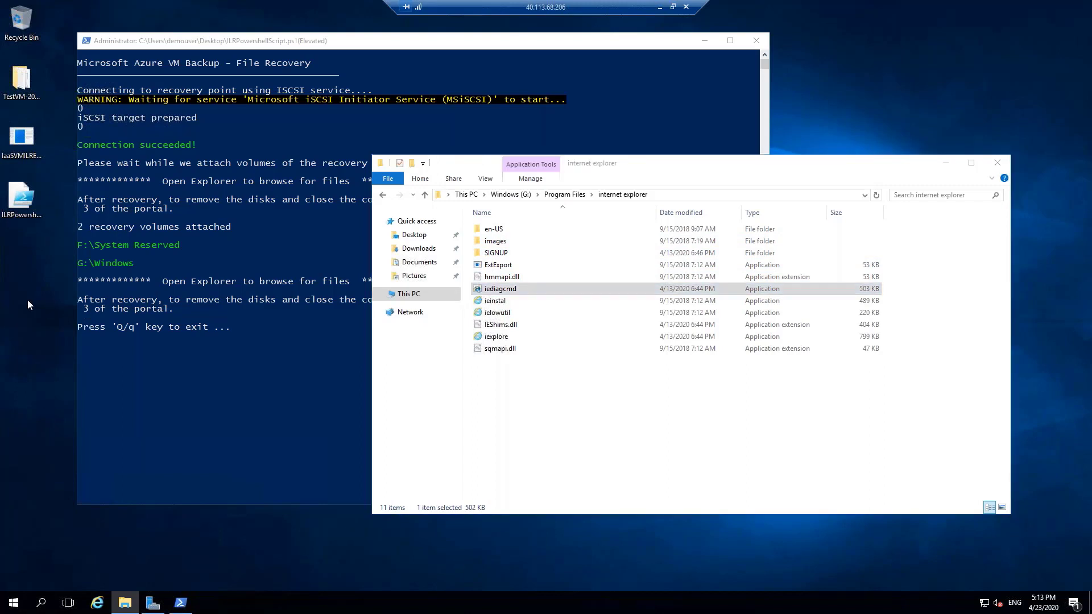
{"action": "key", "text": "ctrl+v"}
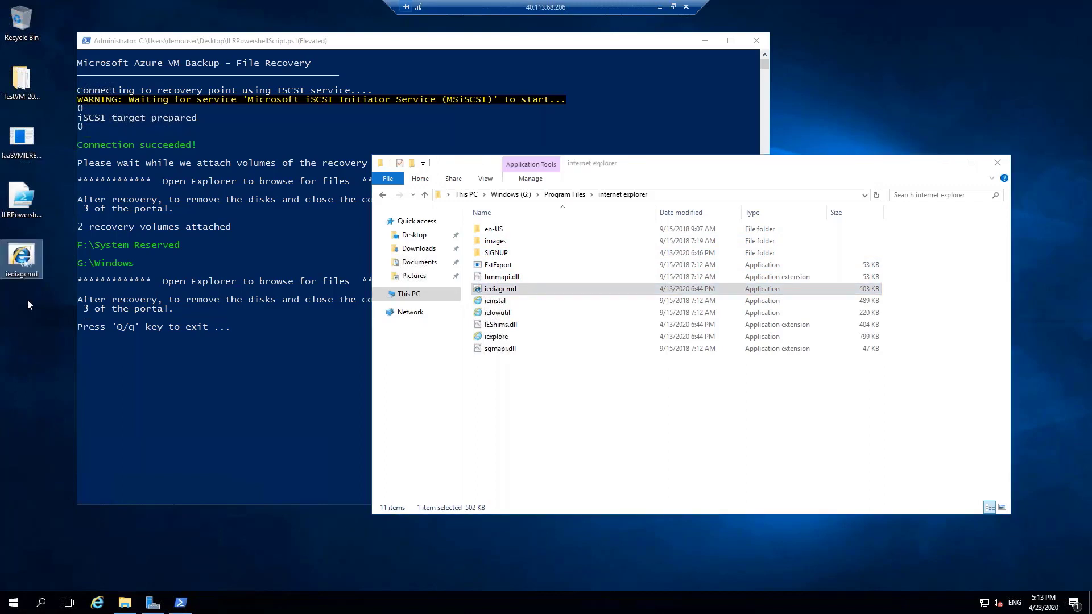
{"action": "left_click", "coordinate": [25, 332]}
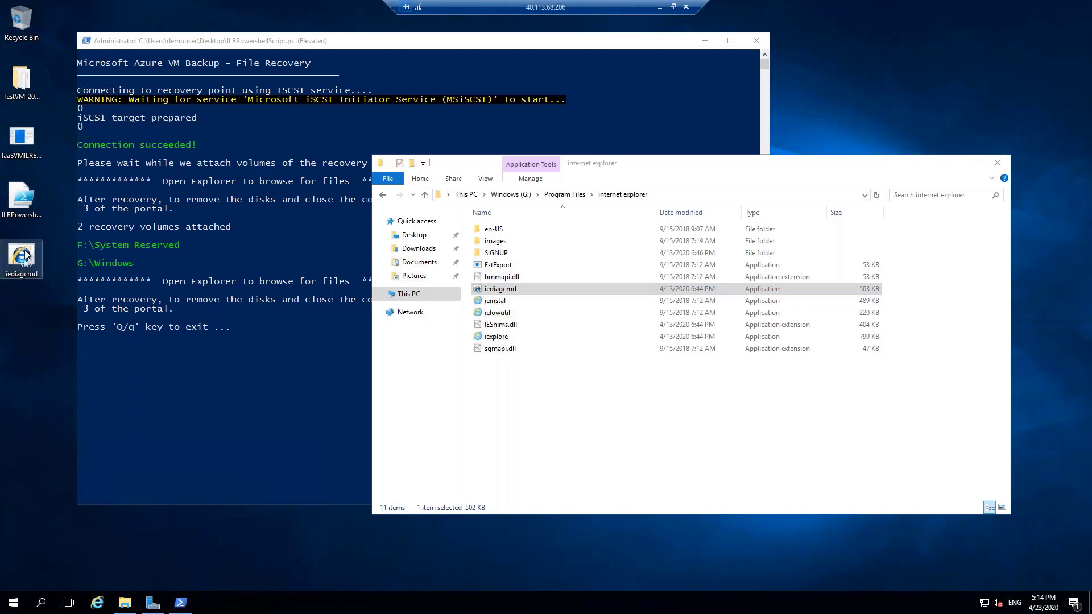
{"action": "left_click", "coordinate": [25, 253]}
{"action": "left_click", "coordinate": [27, 329]}
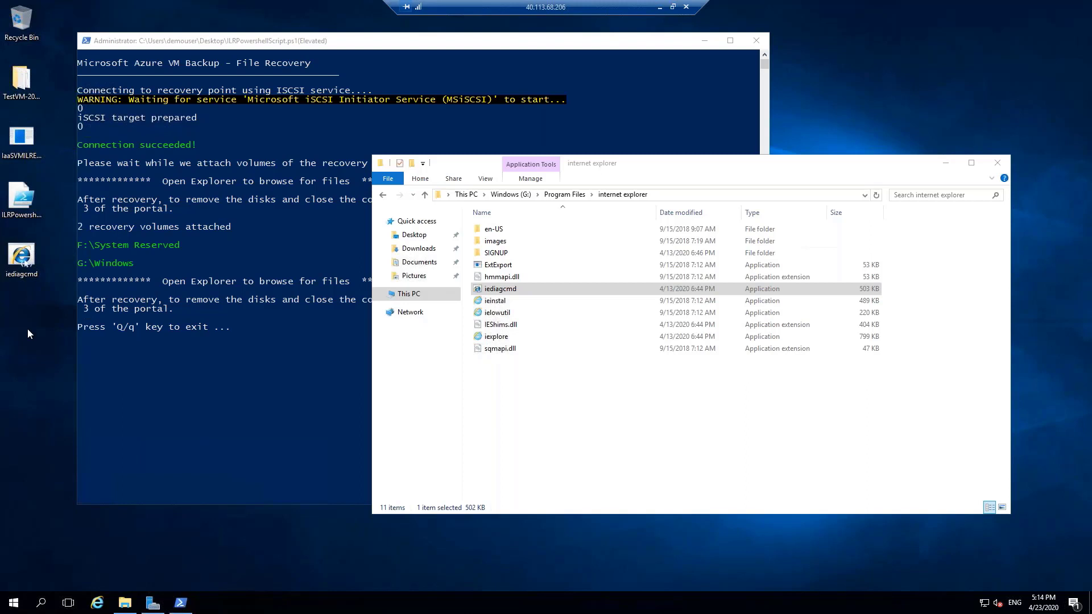
Step: Unmount the recovery point's disks from TestVM's File Recovery page in the Azure portal
{"action": "left_click", "coordinate": [660, 7]}
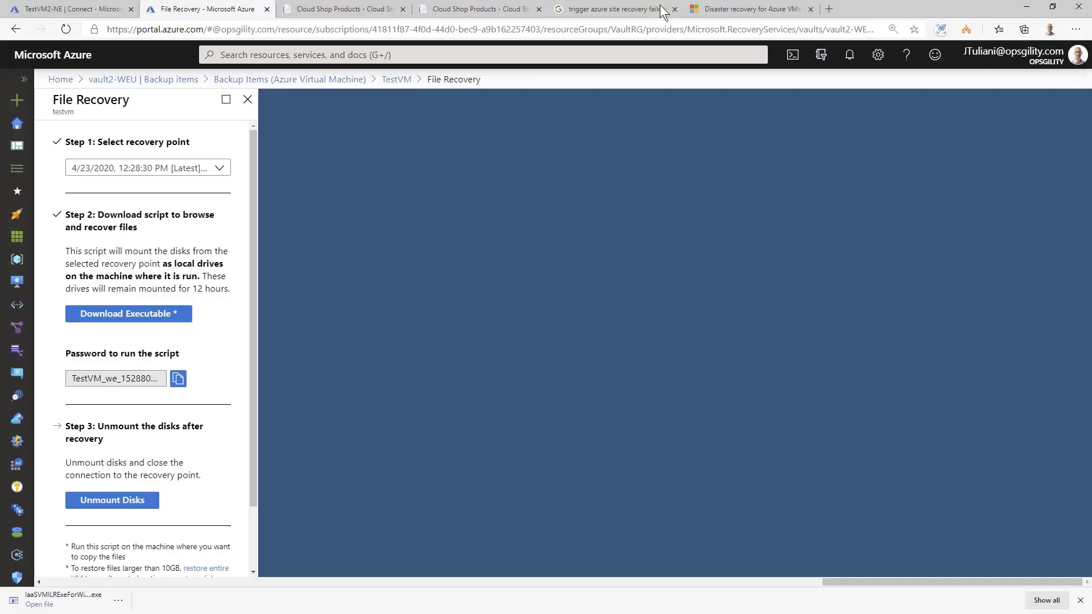
{"action": "left_click", "coordinate": [101, 504]}
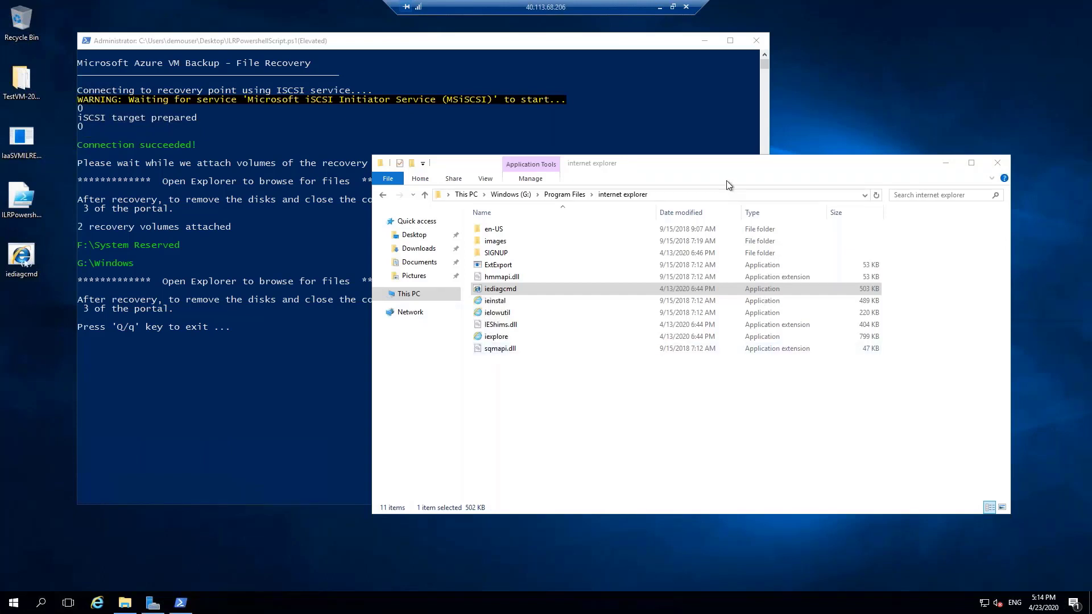
{"action": "left_click", "coordinate": [660, 8]}
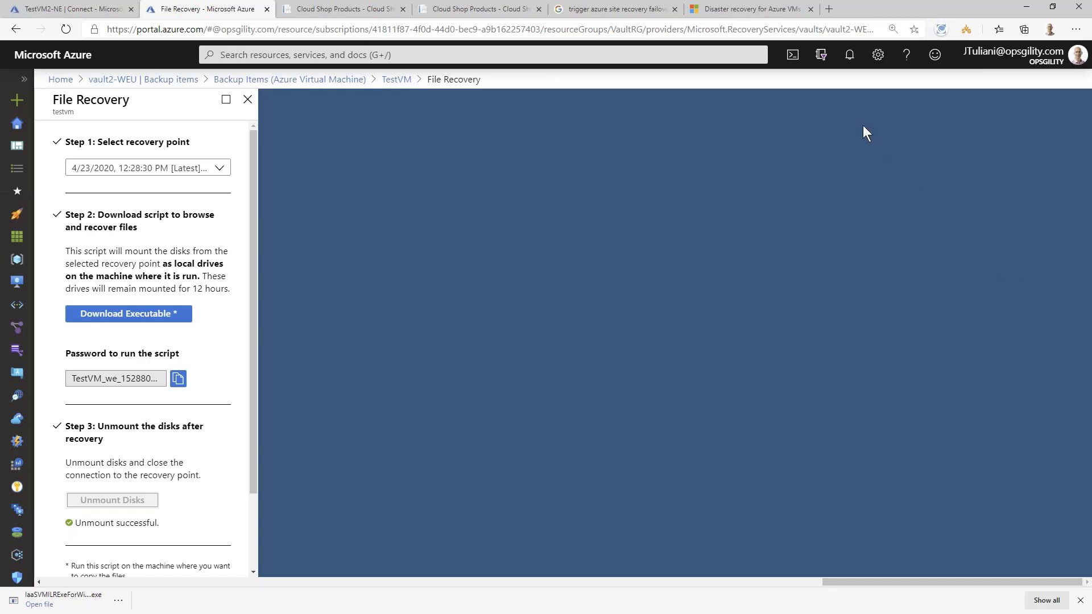
Step: Minimize the browser to return to the slide show and advance past the Q&A slide
{"action": "left_click", "coordinate": [1032, 12]}
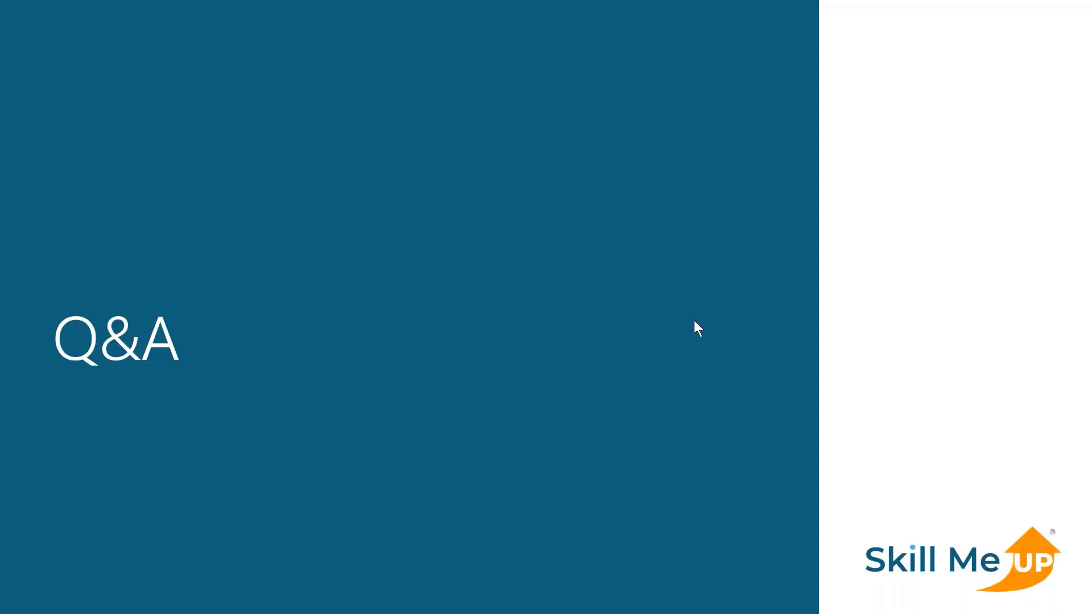
{"action": "left_click", "coordinate": [694, 319]}
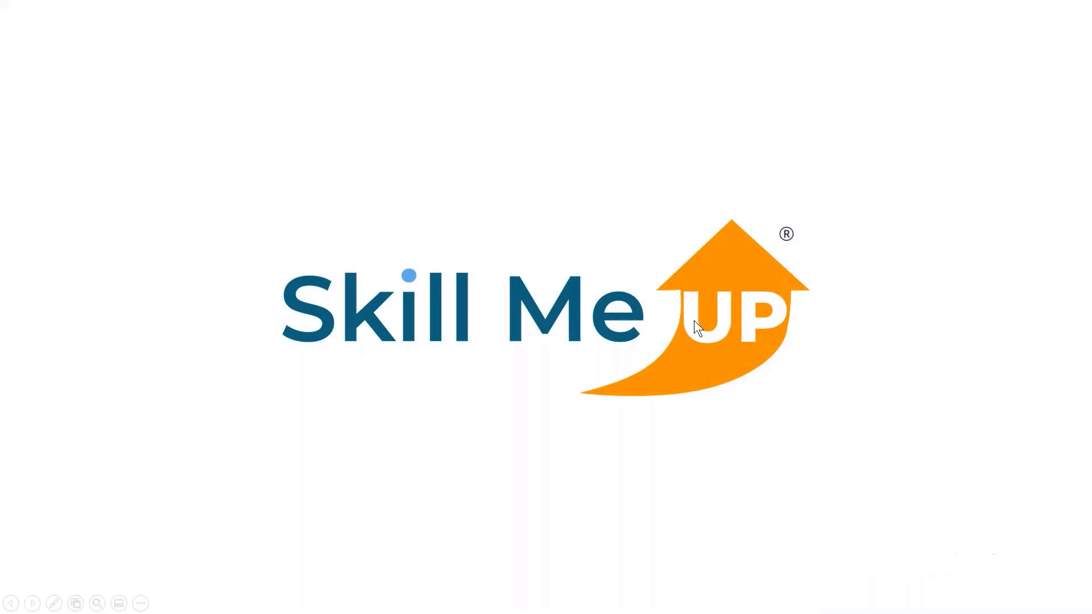